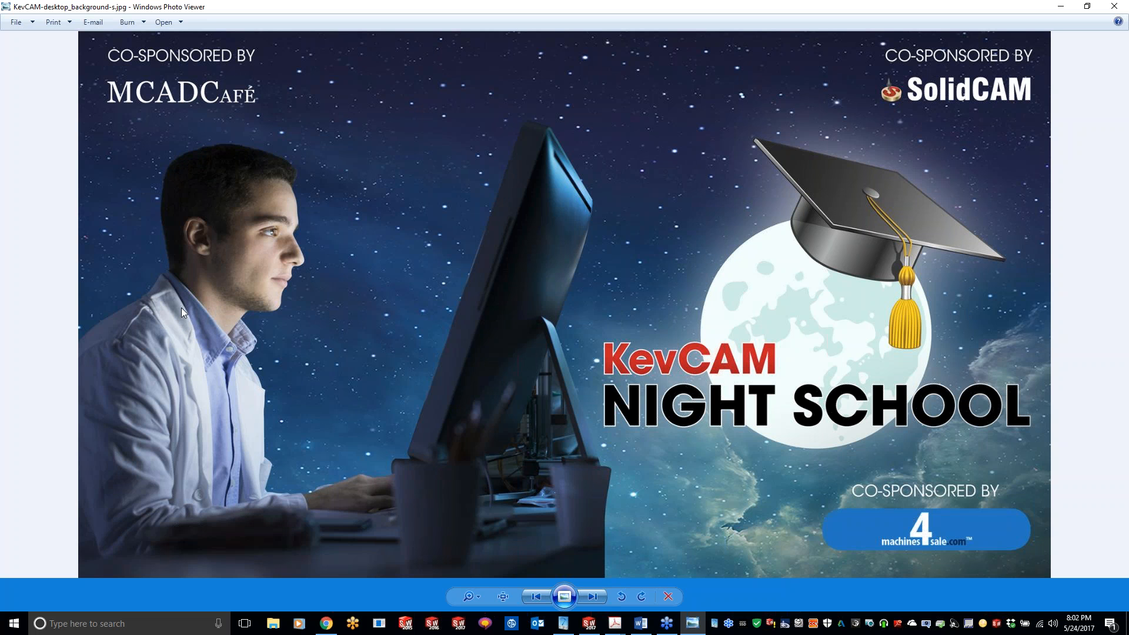
Step: Close the class-topic PDF and minimize the KevCAM Night School picture
{"action": "left_click_drag", "start_coordinate": [0, 102], "coordinate": [572, 0]}
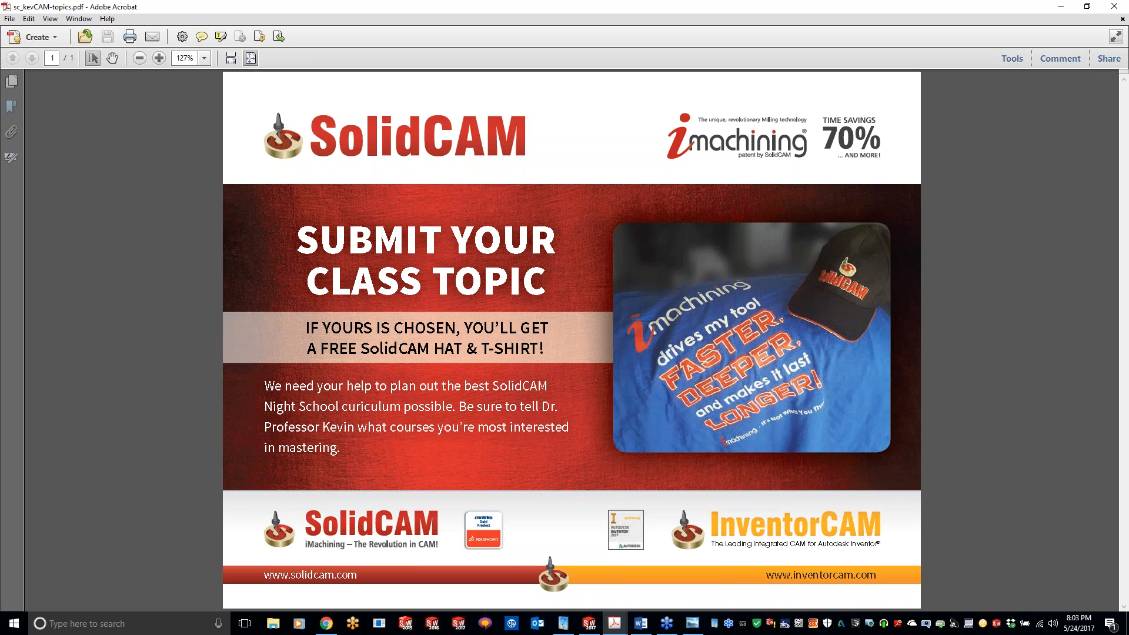
{"action": "key", "text": "alt+Tab"}
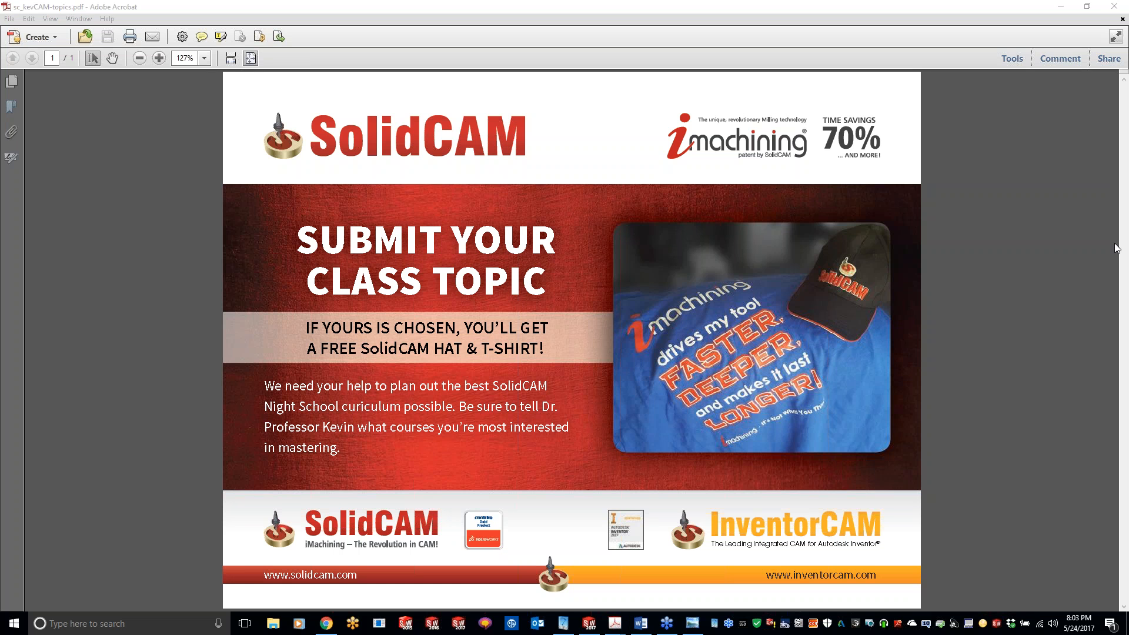
{"action": "left_click", "coordinate": [1116, 7]}
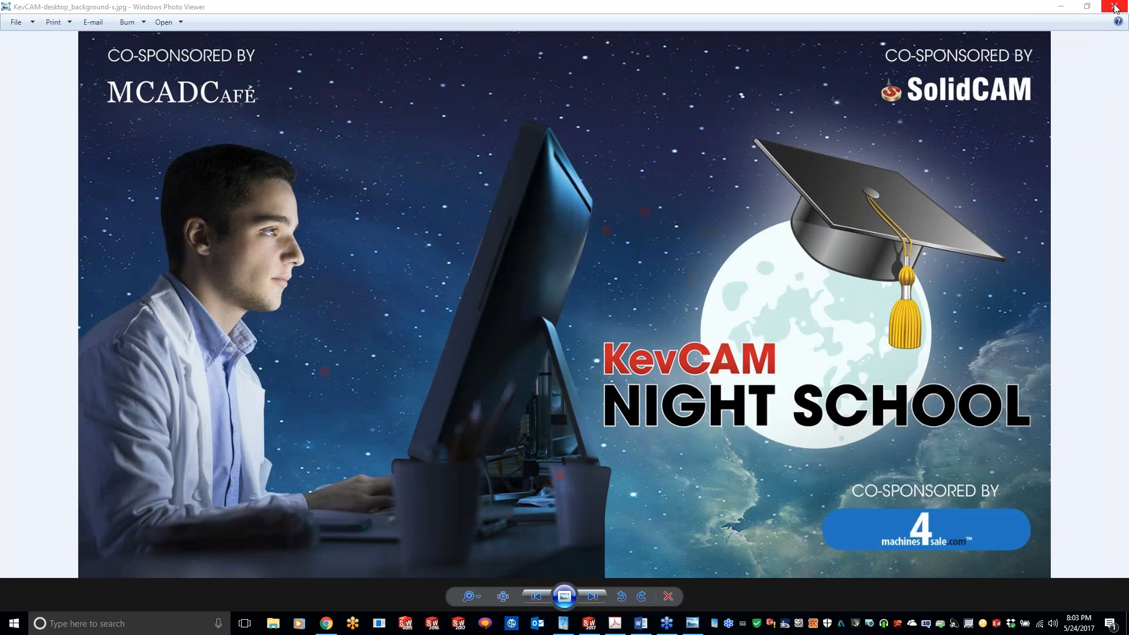
{"action": "left_click", "coordinate": [1062, 7]}
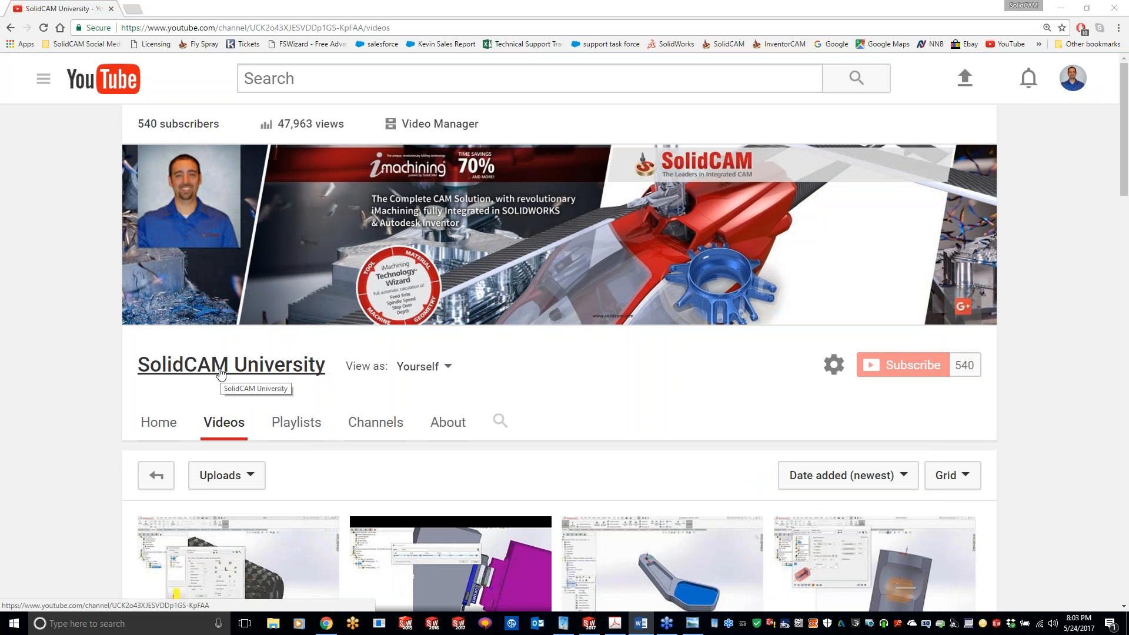
Step: Browse the uploaded videos on the SolidCAM University YouTube channel, including the KevCAM Night School sessions
{"action": "scroll", "coordinate": [221, 373], "scroll_direction": "down", "scroll_amount": 3}
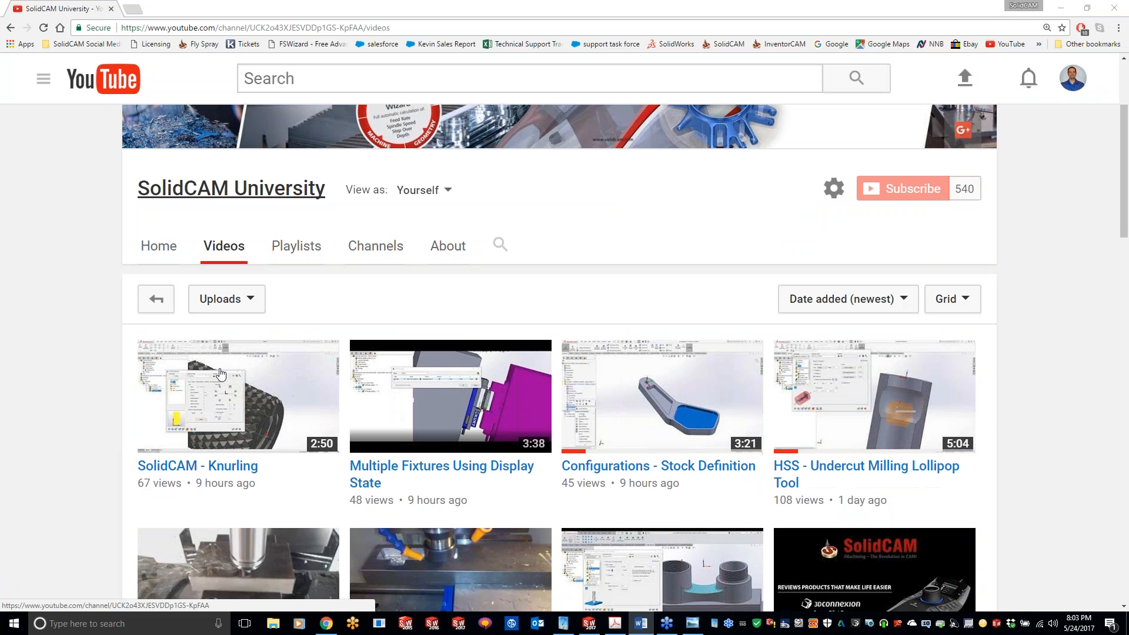
{"action": "scroll", "coordinate": [221, 373], "scroll_direction": "down", "scroll_amount": 2}
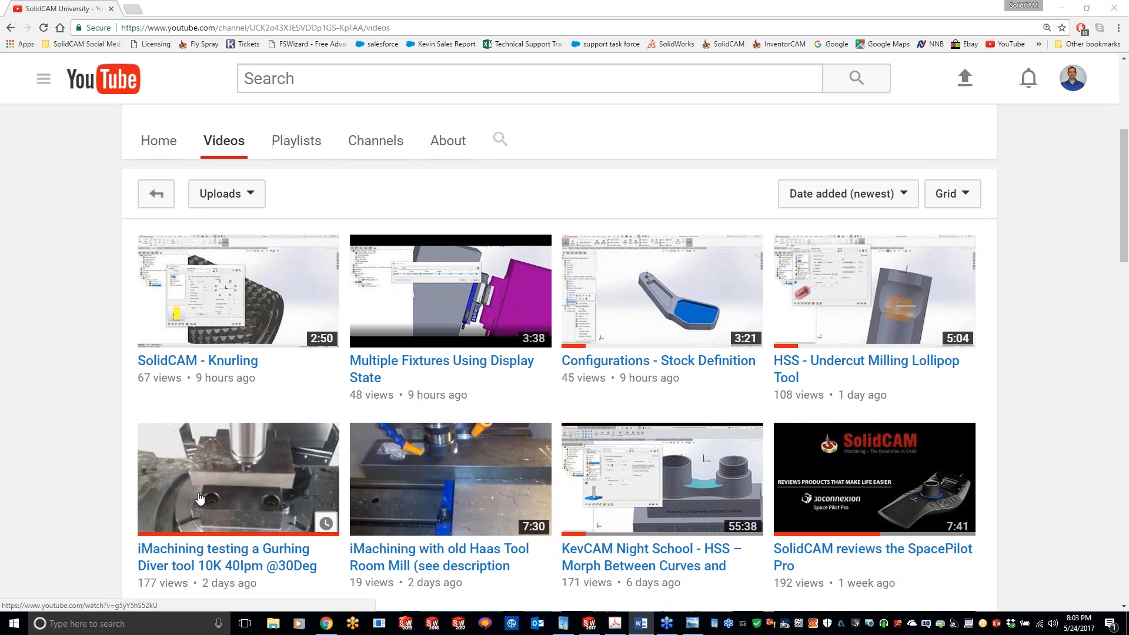
{"action": "scroll", "coordinate": [241, 438], "scroll_direction": "down", "scroll_amount": 1}
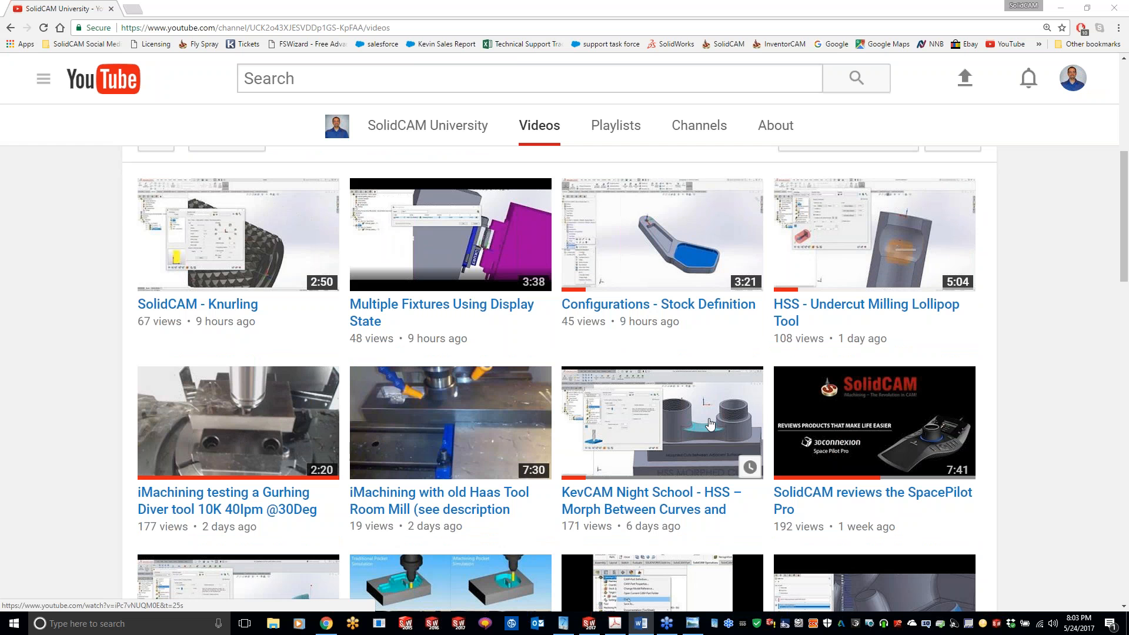
{"action": "scroll", "coordinate": [694, 422], "scroll_direction": "up", "scroll_amount": 3}
{"action": "scroll", "coordinate": [560, 393], "scroll_direction": "down", "scroll_amount": 7}
{"action": "scroll", "coordinate": [560, 393], "scroll_direction": "down", "scroll_amount": 1}
{"action": "scroll", "coordinate": [391, 382], "scroll_direction": "down", "scroll_amount": 3}
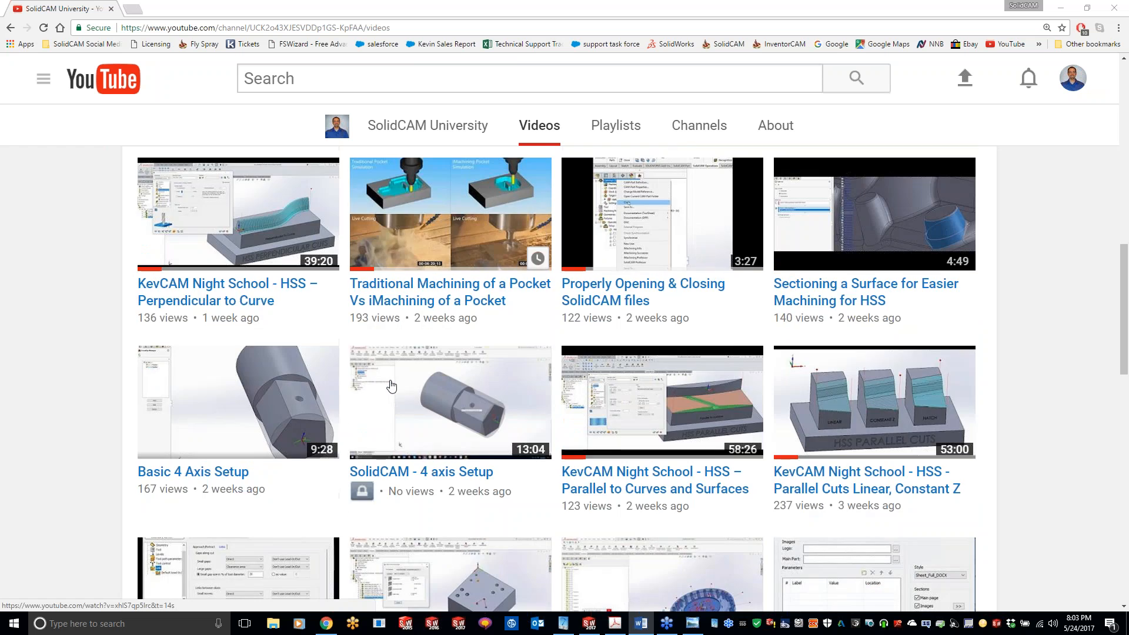
{"action": "scroll", "coordinate": [391, 385], "scroll_direction": "down", "scroll_amount": 6}
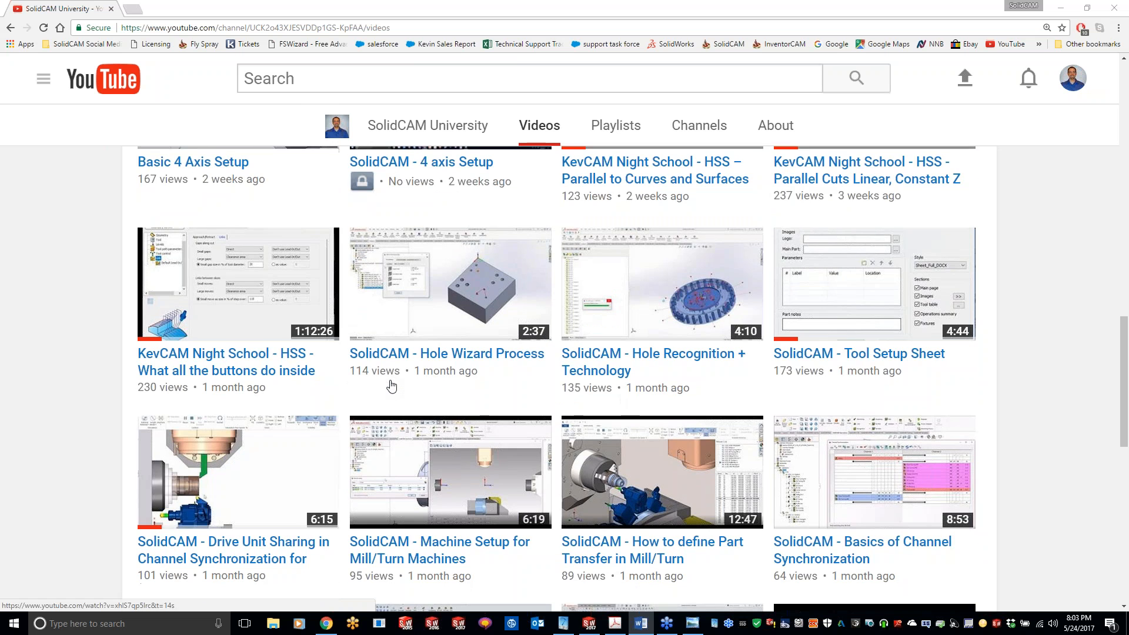
{"action": "scroll", "coordinate": [391, 385], "scroll_direction": "down", "scroll_amount": 4}
{"action": "scroll", "coordinate": [391, 385], "scroll_direction": "down", "scroll_amount": 3}
{"action": "left_click", "coordinate": [540, 578]}
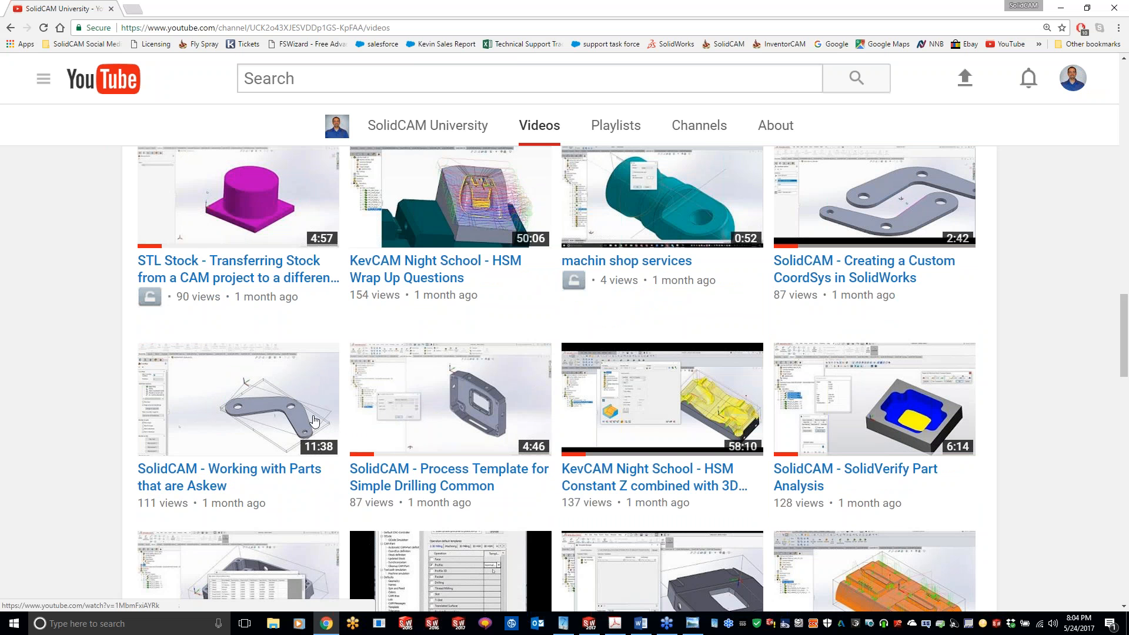
{"action": "scroll", "coordinate": [403, 451], "scroll_direction": "up", "scroll_amount": 10}
{"action": "scroll", "coordinate": [786, 414], "scroll_direction": "up", "scroll_amount": 10}
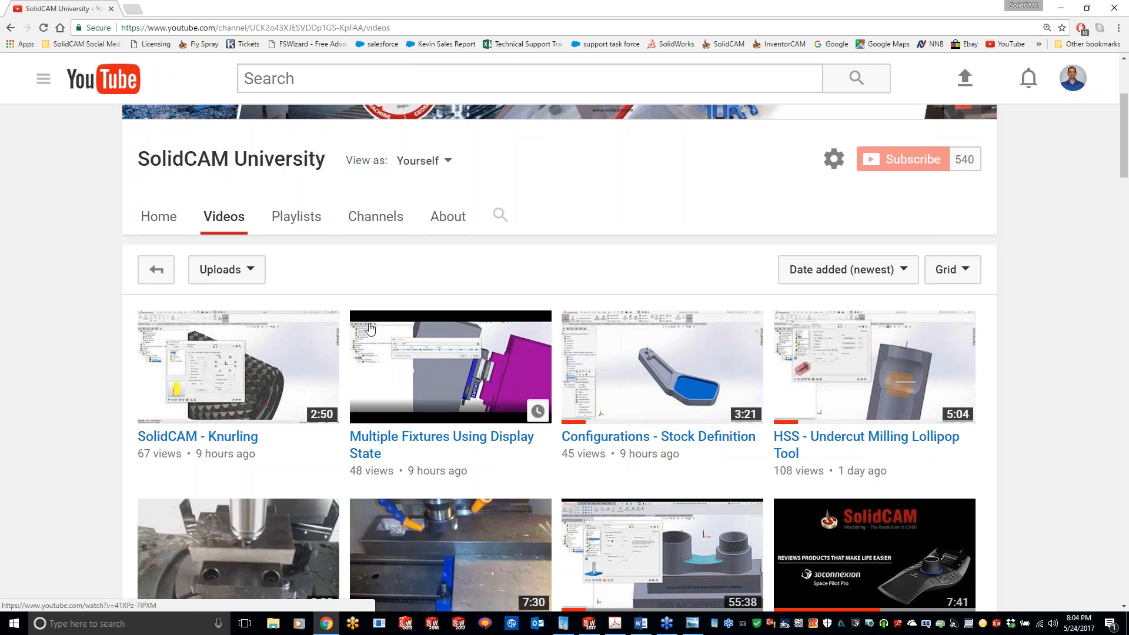
Step: Minimize the browser and switch to the HSS_PROJECTION_INTRO assembly in SOLIDWORKS, with the whole part in view
{"action": "left_click", "coordinate": [1061, 8]}
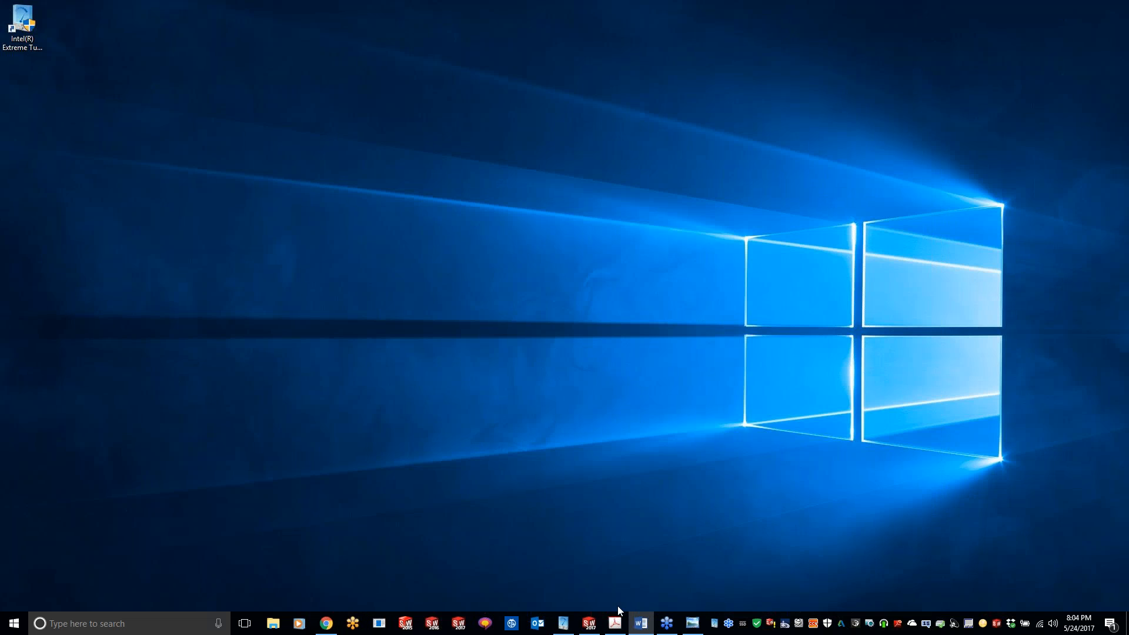
{"action": "left_click", "coordinate": [589, 623]}
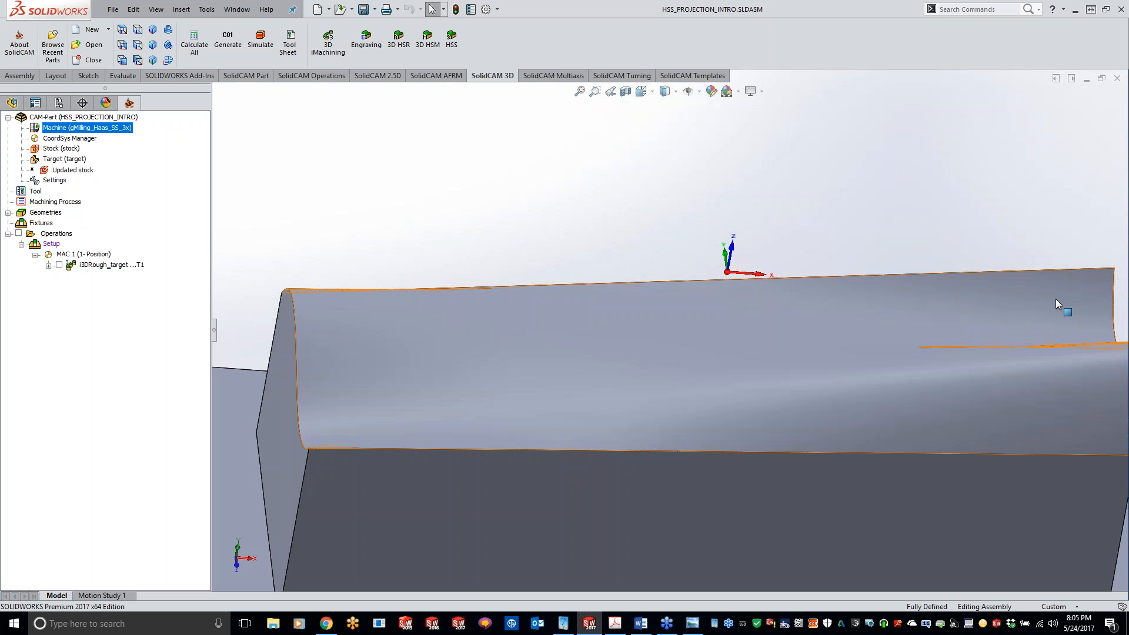
{"action": "key", "text": "f"}
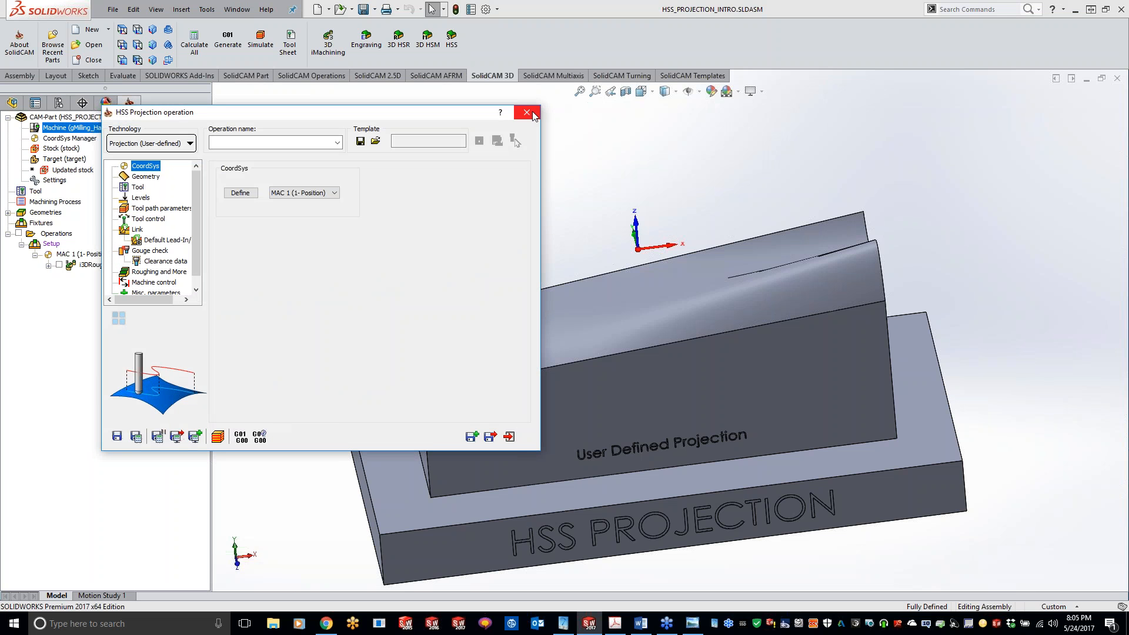
{"action": "left_click", "coordinate": [772, 141]}
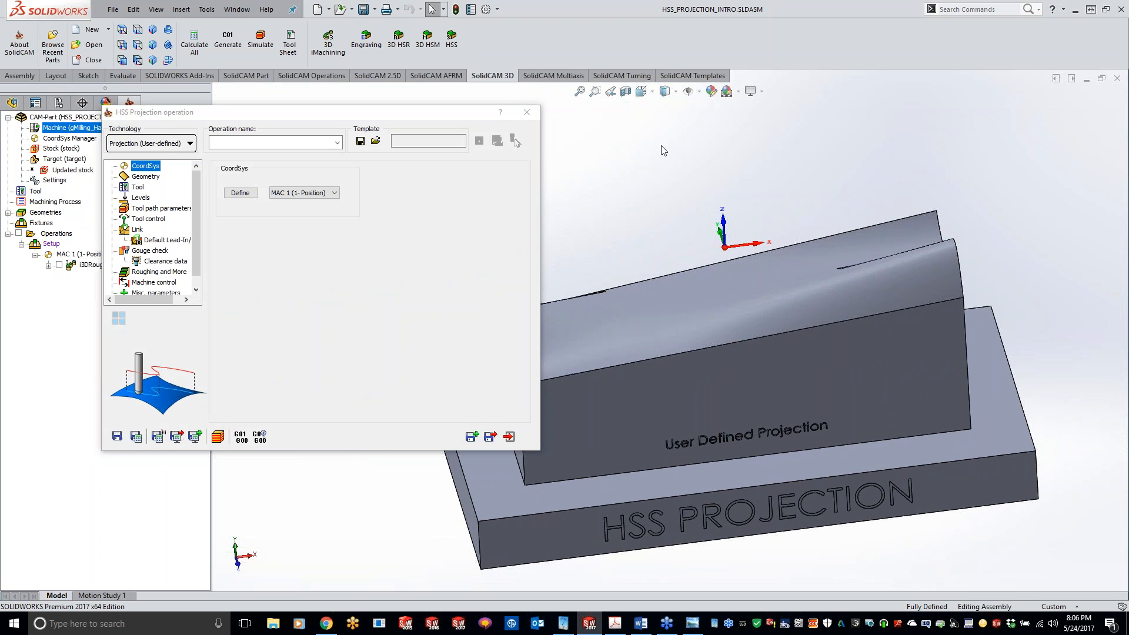
Step: Set the HSS operation's technology to Parallel cuts: Linear and define the wavy top face as a new drive surface
{"action": "left_click", "coordinate": [166, 146]}
{"action": "mouse_move", "coordinate": [165, 161]}
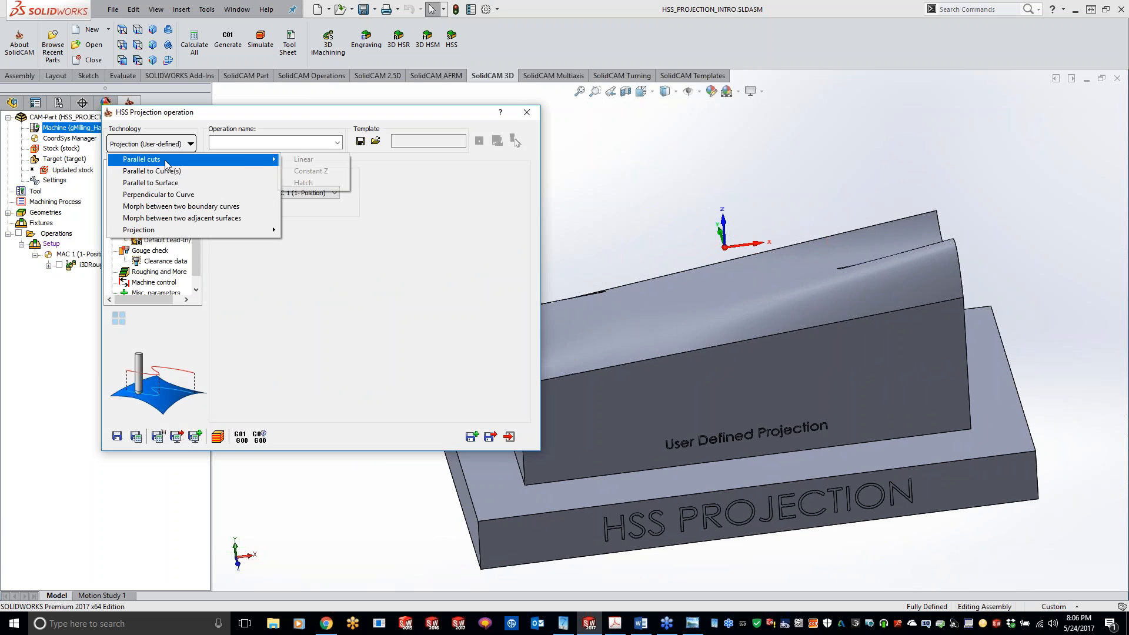
{"action": "left_click", "coordinate": [303, 159]}
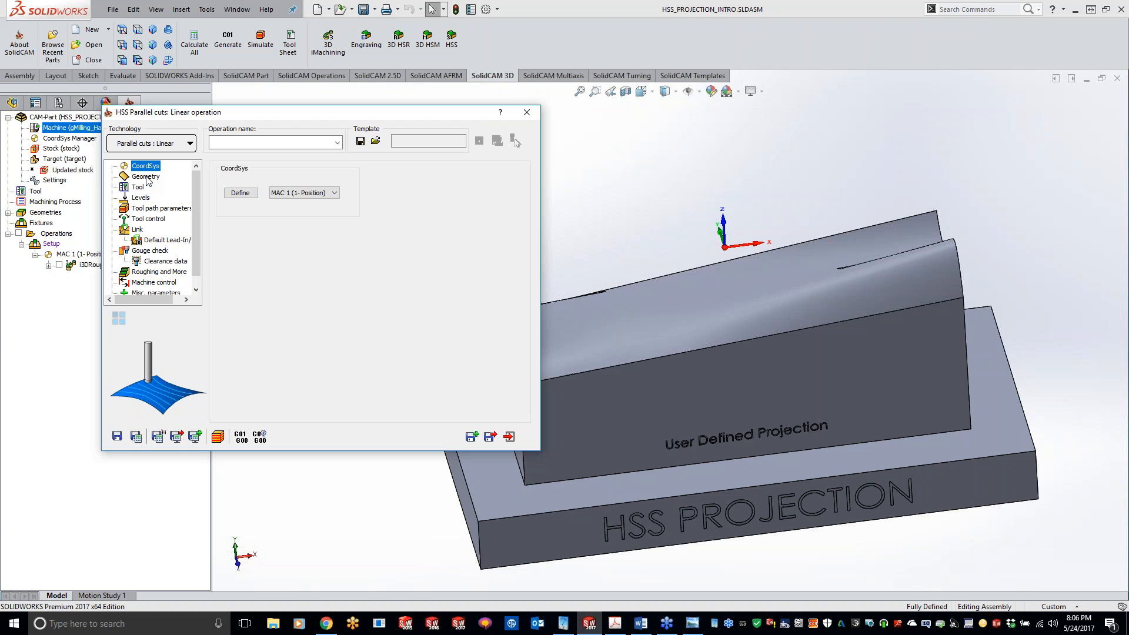
{"action": "left_click", "coordinate": [146, 177]}
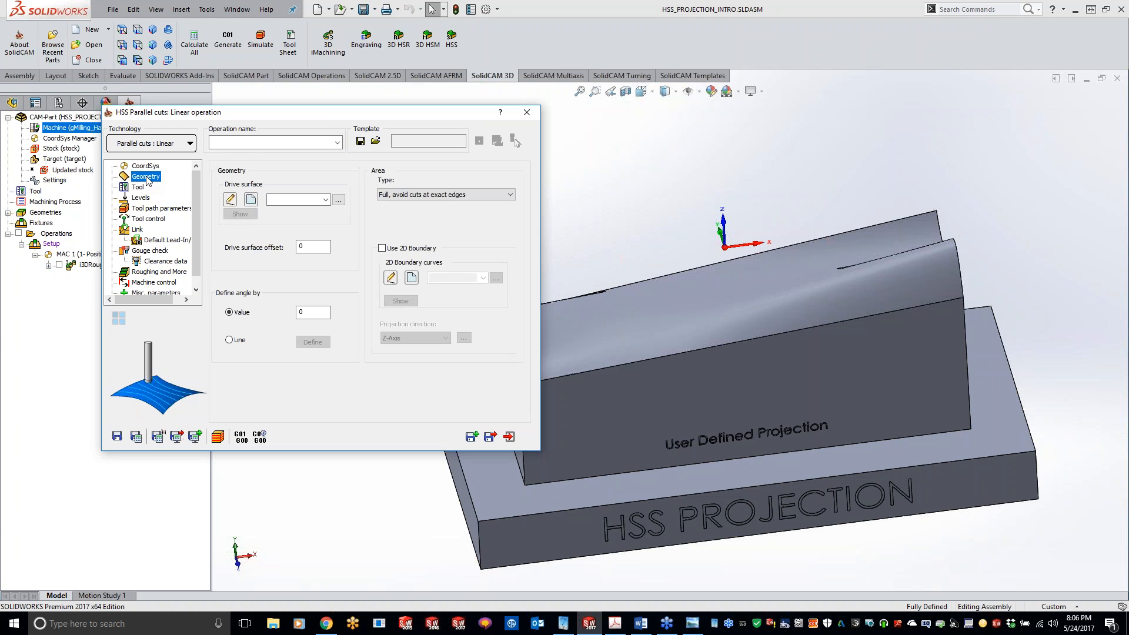
{"action": "left_click", "coordinate": [252, 203]}
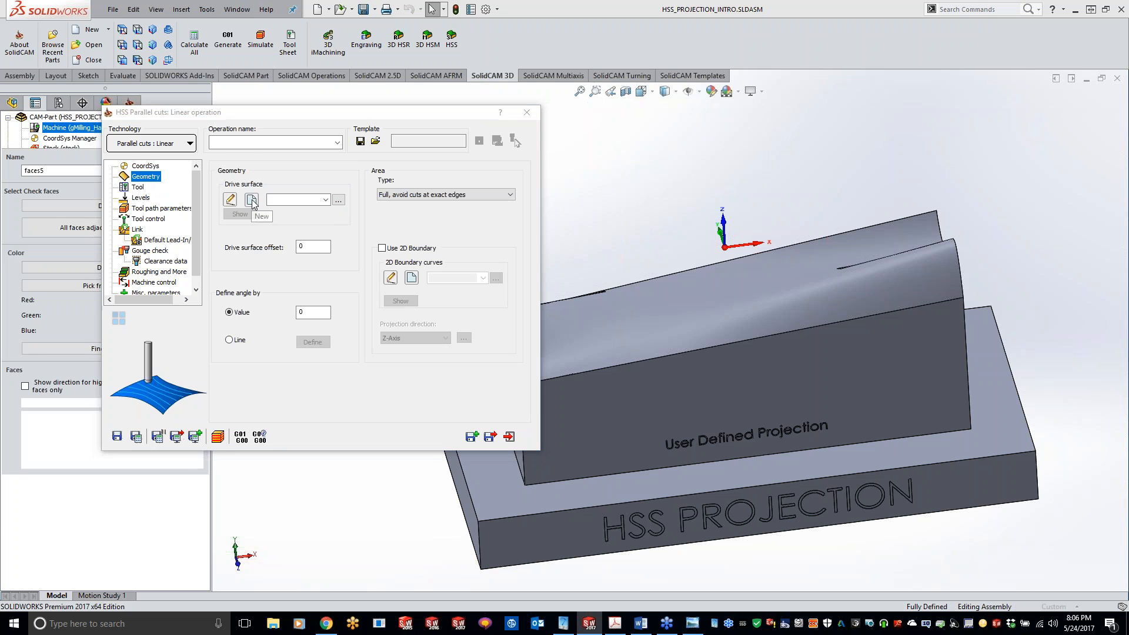
{"action": "left_click", "coordinate": [605, 329]}
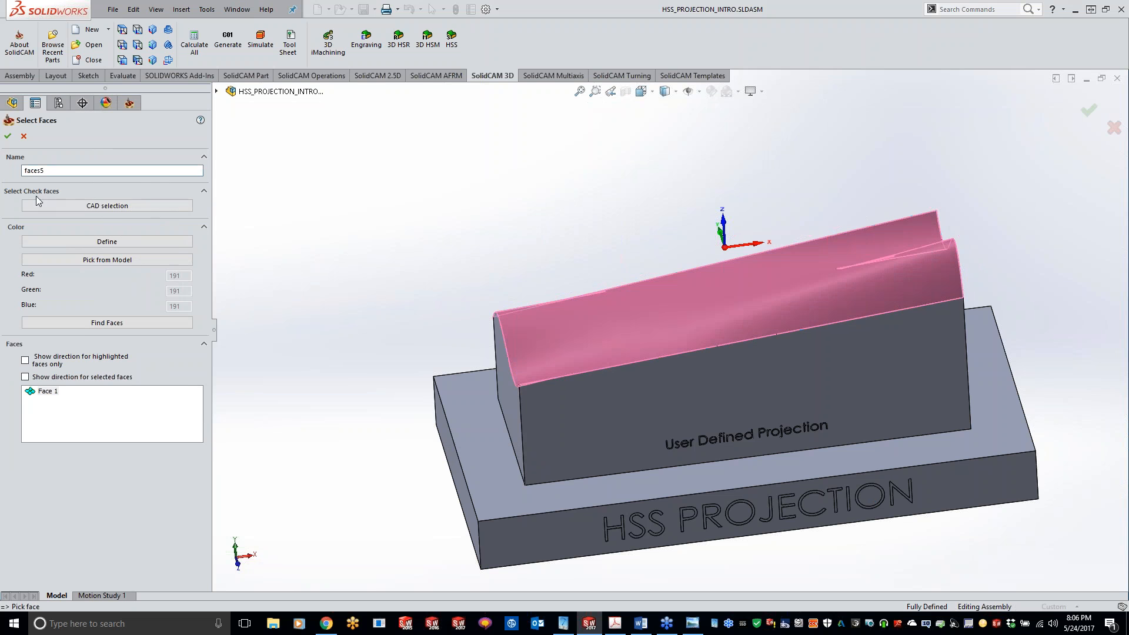
{"action": "left_click", "coordinate": [8, 136]}
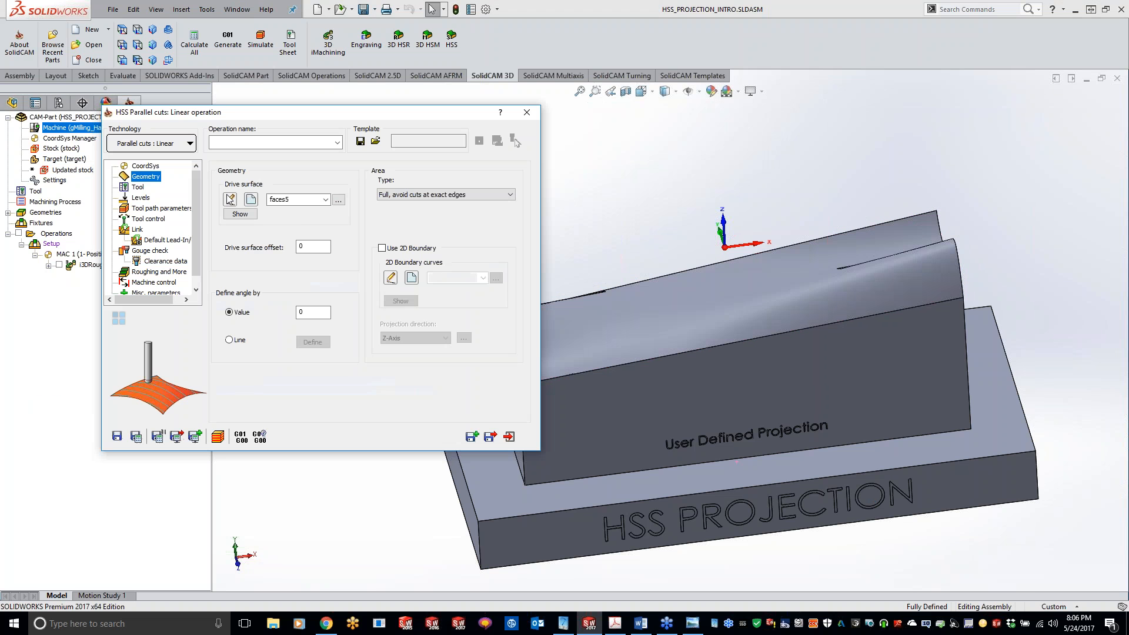
Step: Assign tool 2, the 0.25 inch ball nose mill, to the operation, then save and calculate its toolpath
{"action": "left_click", "coordinate": [138, 187]}
{"action": "left_click", "coordinate": [295, 354]}
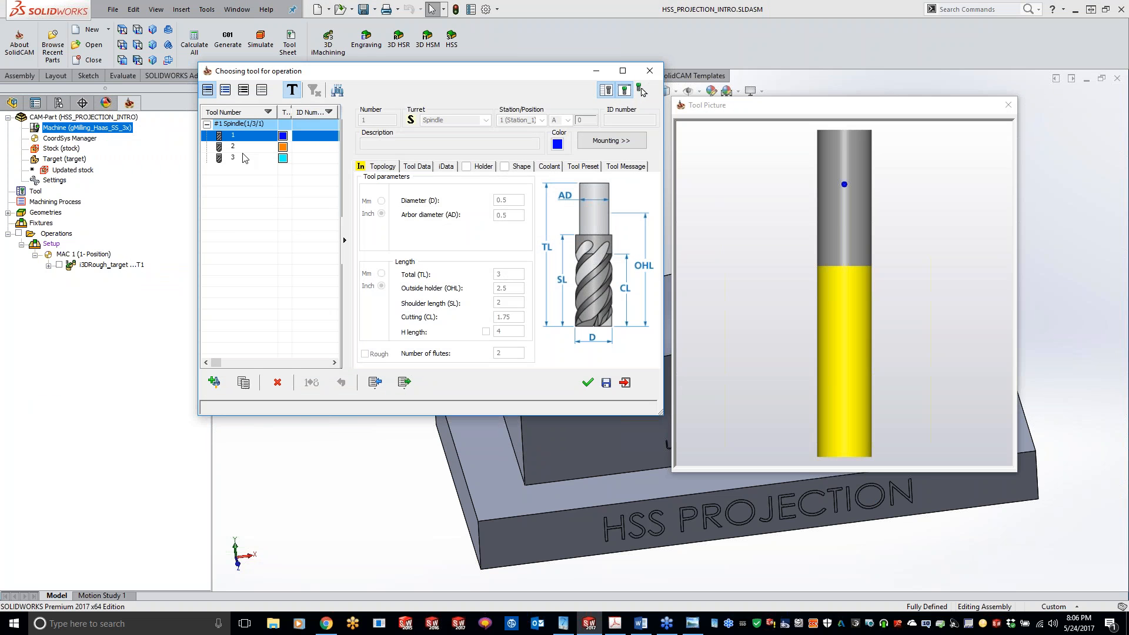
{"action": "double_click", "coordinate": [245, 146]}
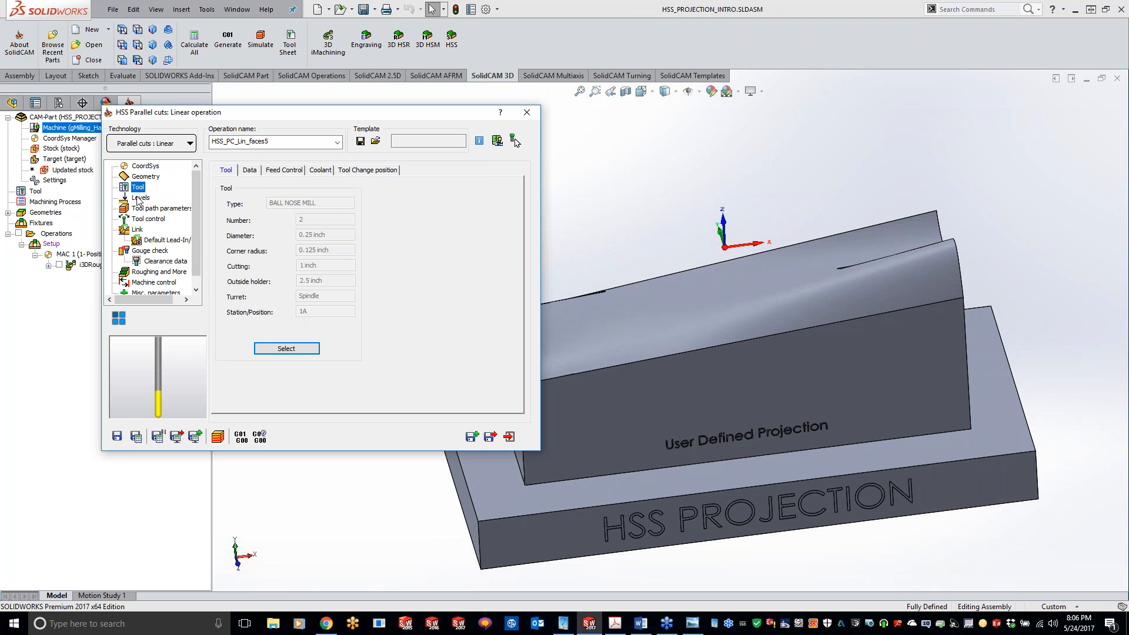
{"action": "left_click", "coordinate": [147, 209]}
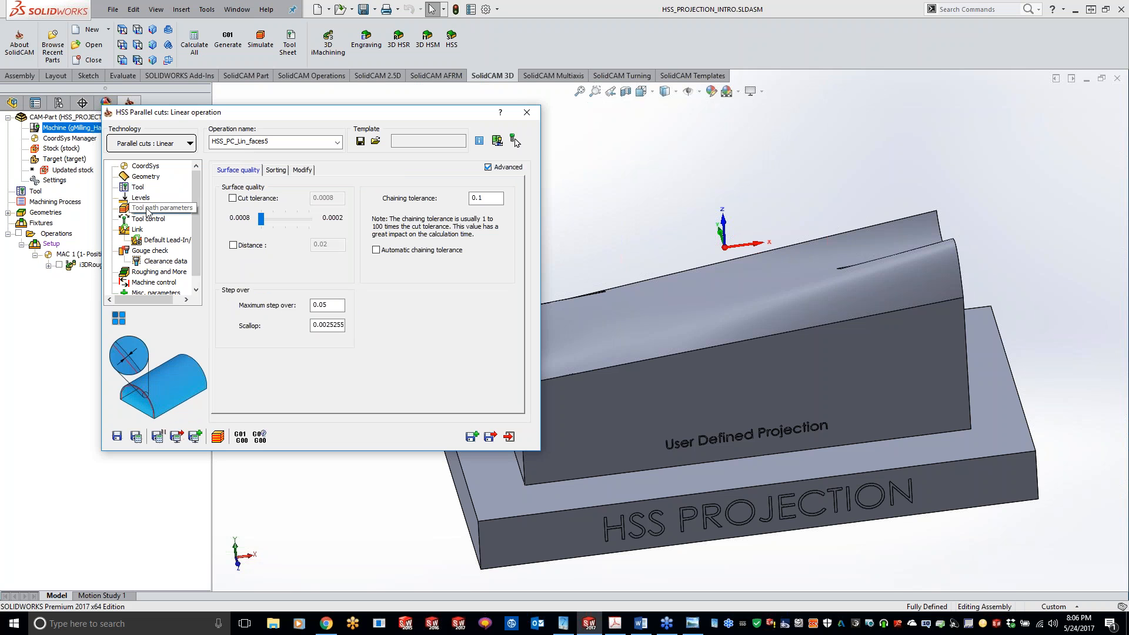
{"action": "left_click", "coordinate": [137, 436]}
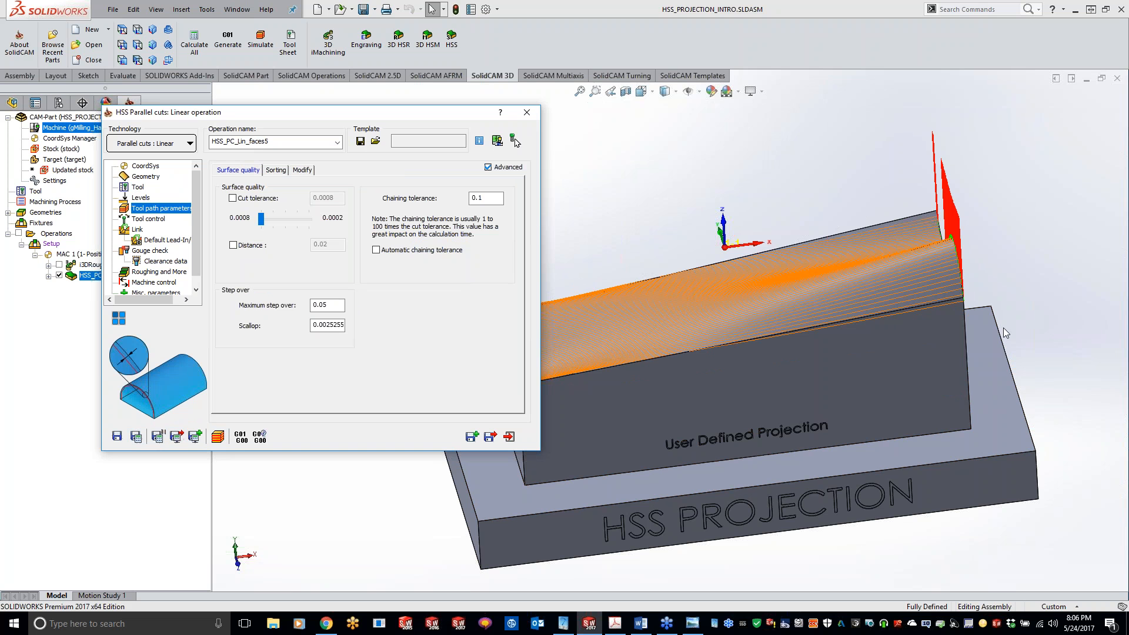
{"action": "middle_click_drag", "start_coordinate": [969, 234], "coordinate": [1002, 253]}
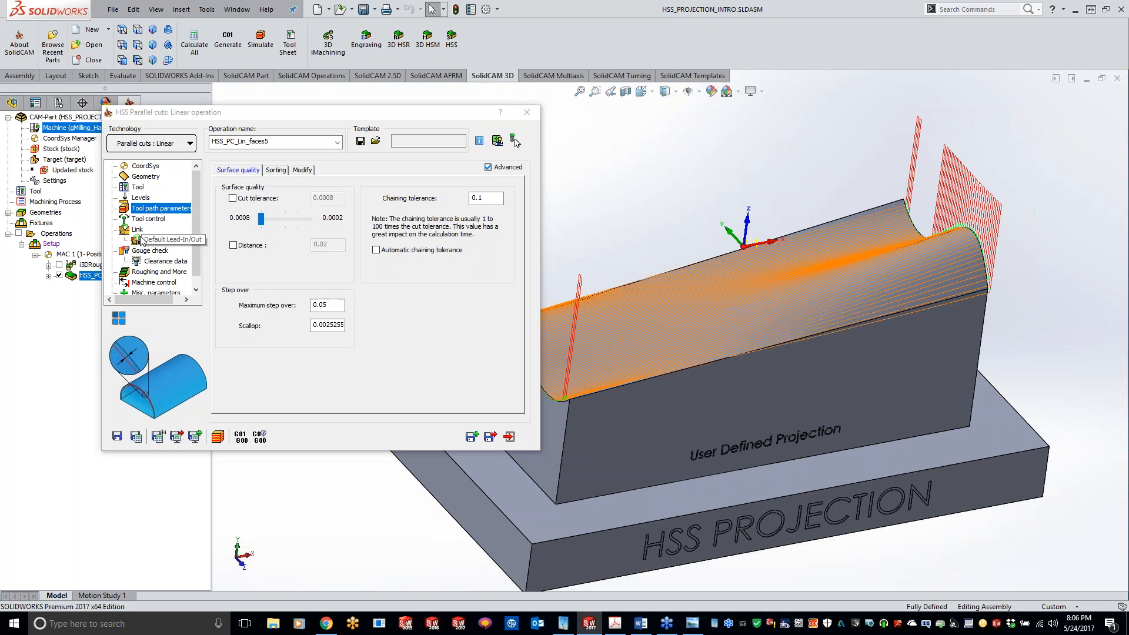
Step: Set large gaps to Follow surfaces and both small and large moves between slices to Blend spline, then recalculate the operation
{"action": "left_click", "coordinate": [138, 230]}
{"action": "left_click", "coordinate": [283, 170]}
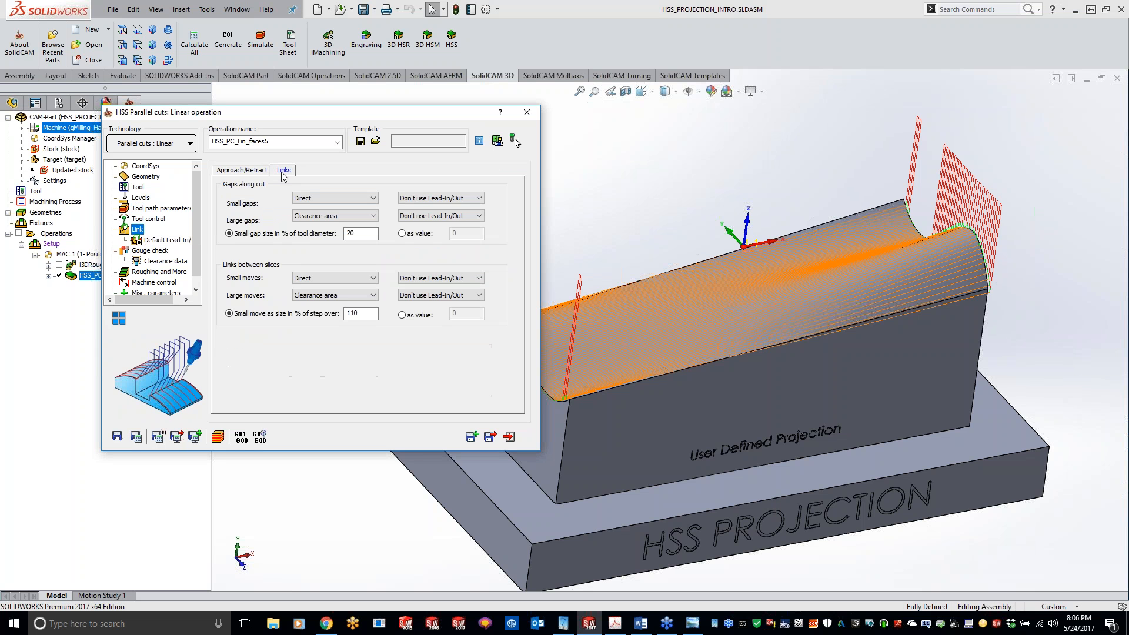
{"action": "left_click", "coordinate": [339, 216]}
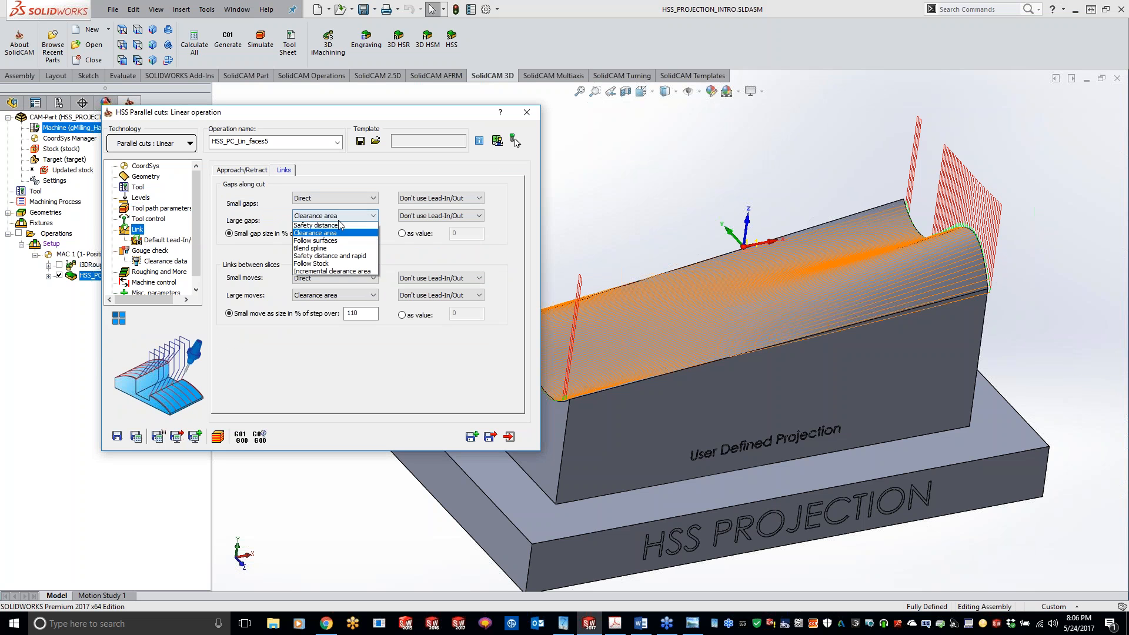
{"action": "left_click", "coordinate": [316, 250]}
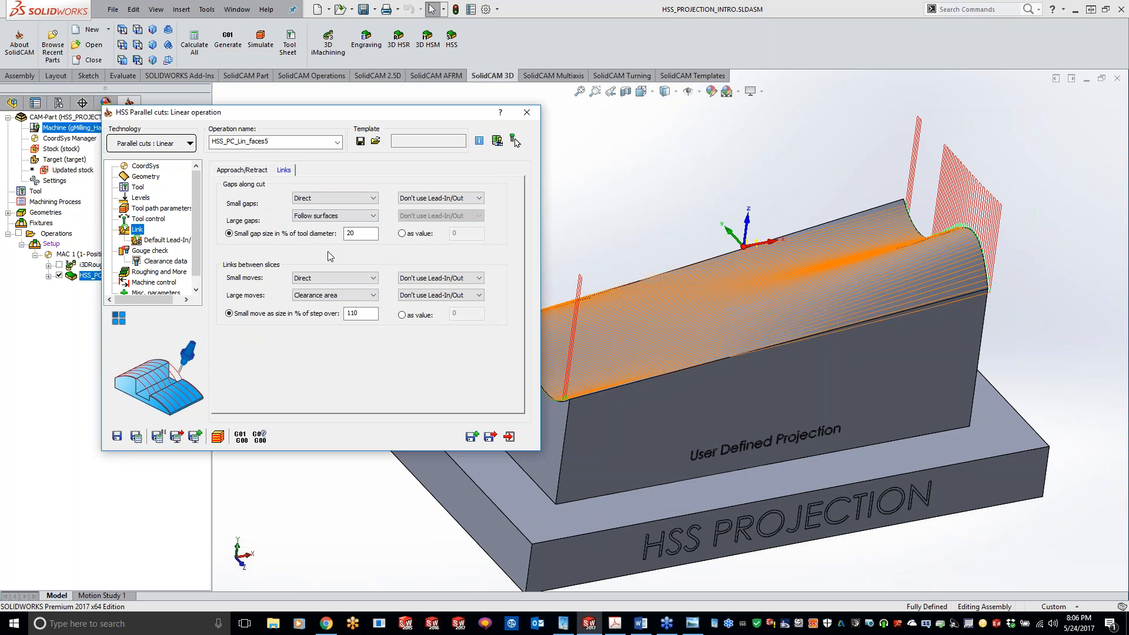
{"action": "left_click", "coordinate": [331, 278]}
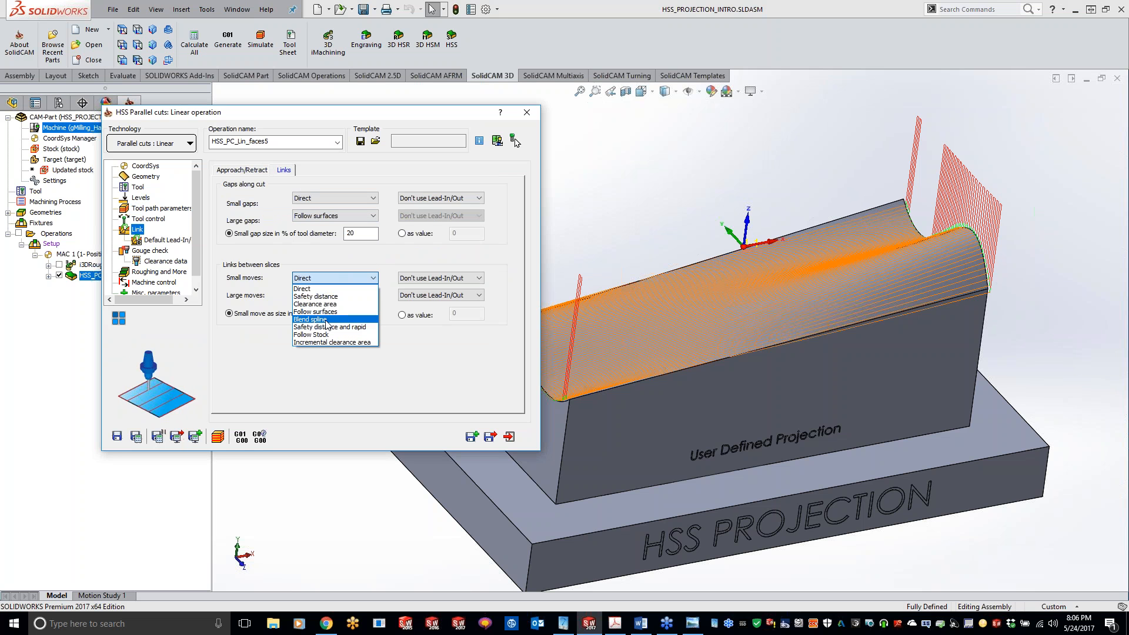
{"action": "left_click", "coordinate": [327, 322]}
{"action": "left_click", "coordinate": [330, 295]}
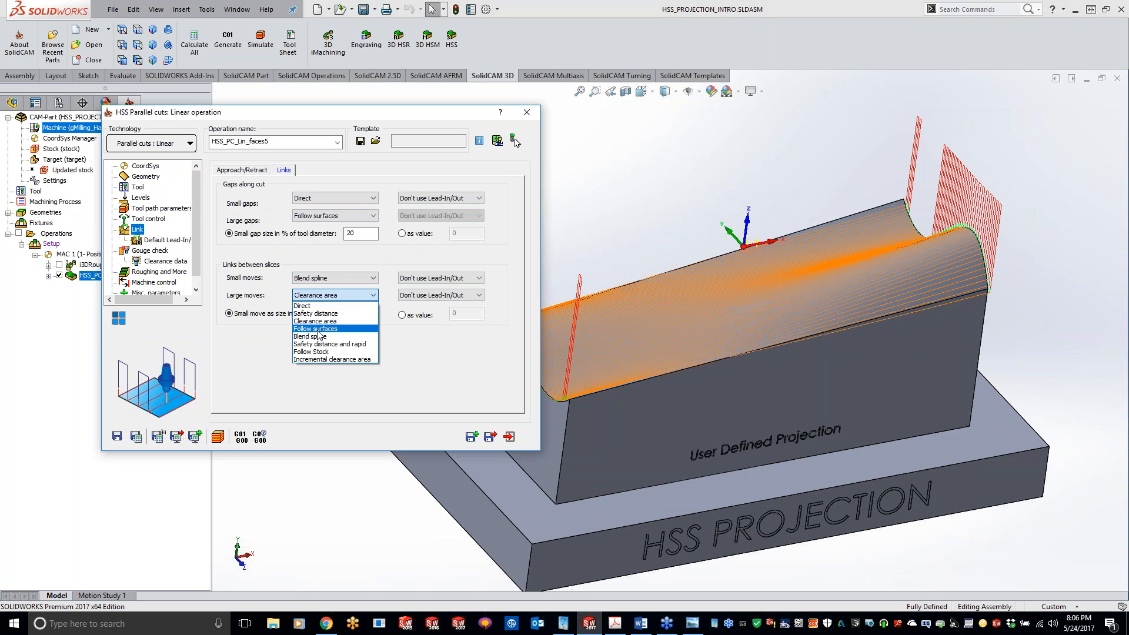
{"action": "left_click", "coordinate": [318, 336]}
{"action": "left_click", "coordinate": [135, 437]}
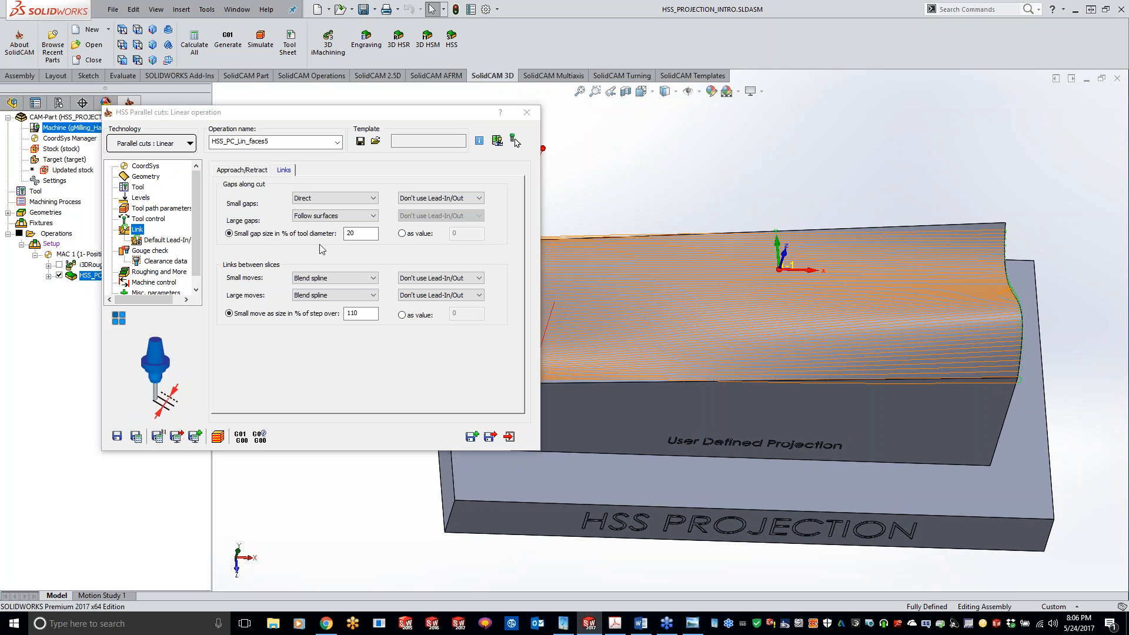
Step: Set the maximum step over to 0.01 in the tool path parameters and recalculate the operation
{"action": "left_click", "coordinate": [147, 219]}
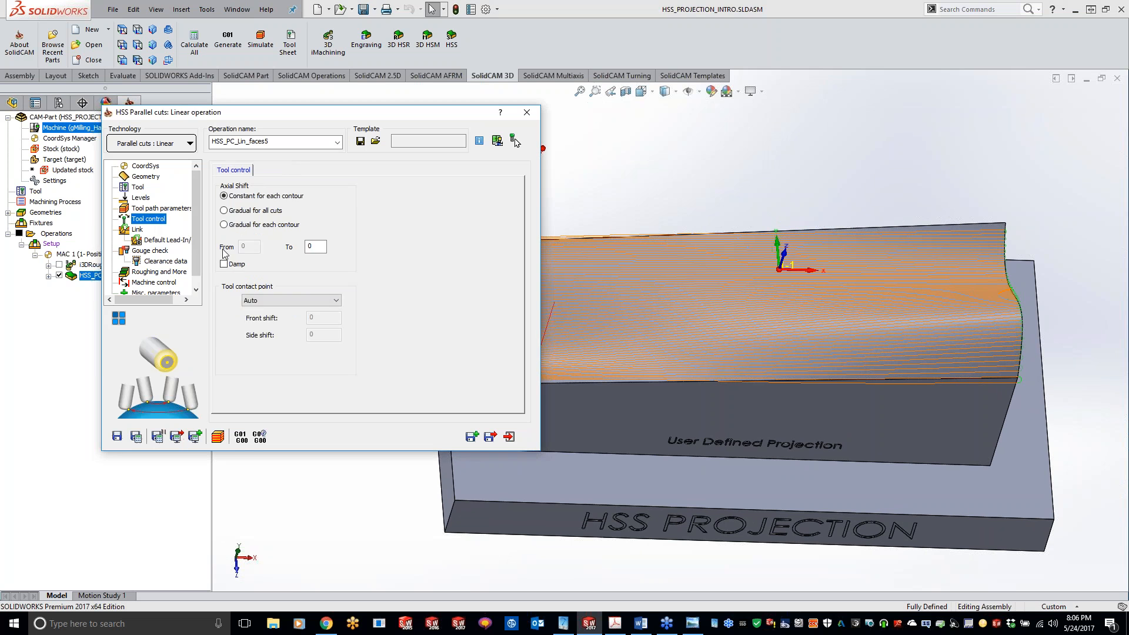
{"action": "key", "text": "Up"}
{"action": "left_click", "coordinate": [324, 304]}
{"action": "double_click", "coordinate": [324, 304]}
{"action": "type", "text": "0.05"}
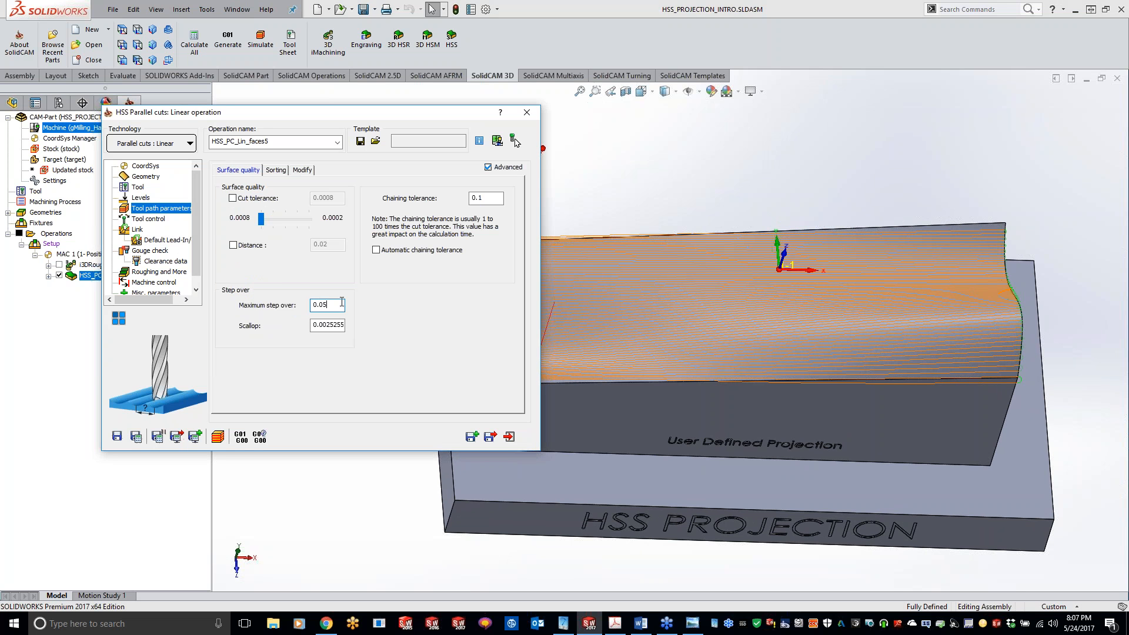
{"action": "key", "text": "BackSpace"}
{"action": "left_click", "coordinate": [136, 435]}
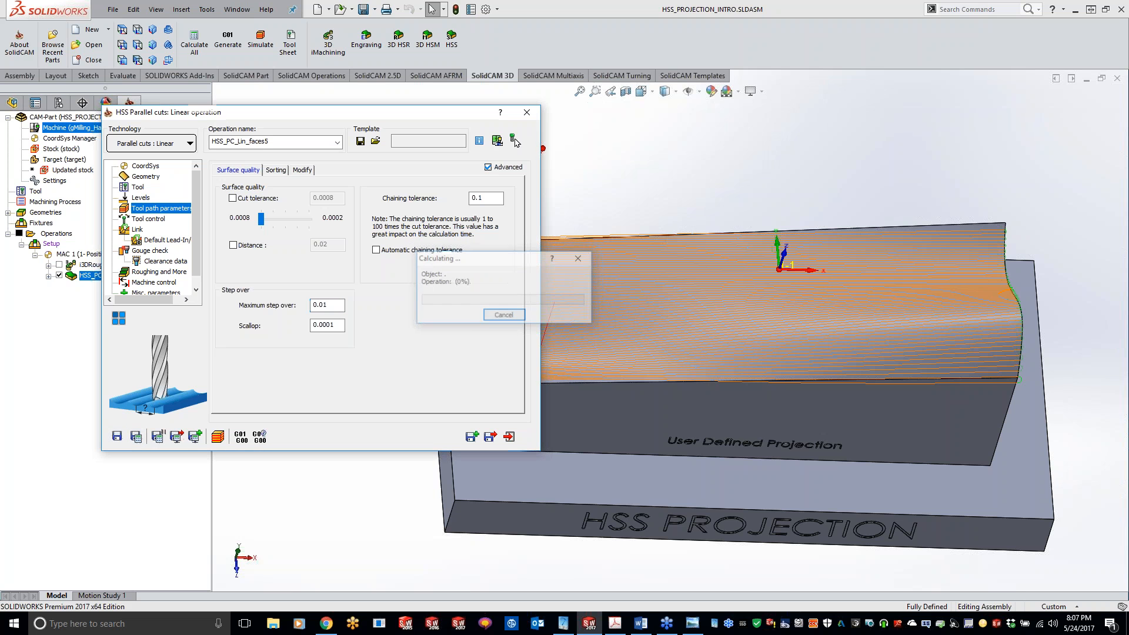
Step: Simulate the parallel cuts toolpath in SolidVerify, inspect the finished wavy face, and exit the simulation
{"action": "left_click", "coordinate": [218, 436]}
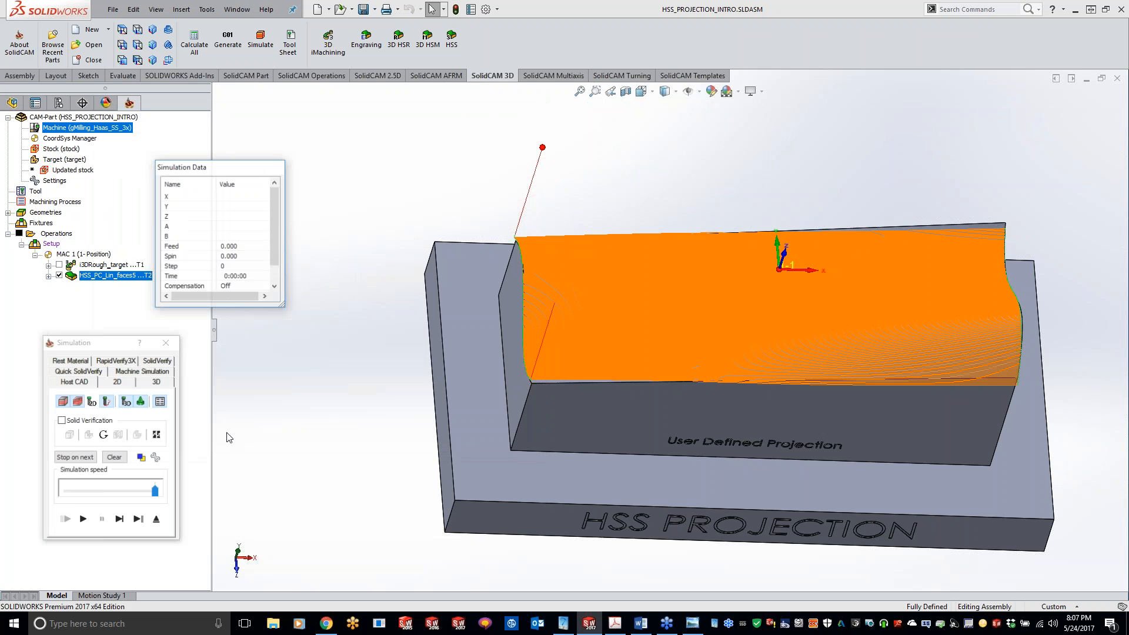
{"action": "left_click", "coordinate": [156, 362]}
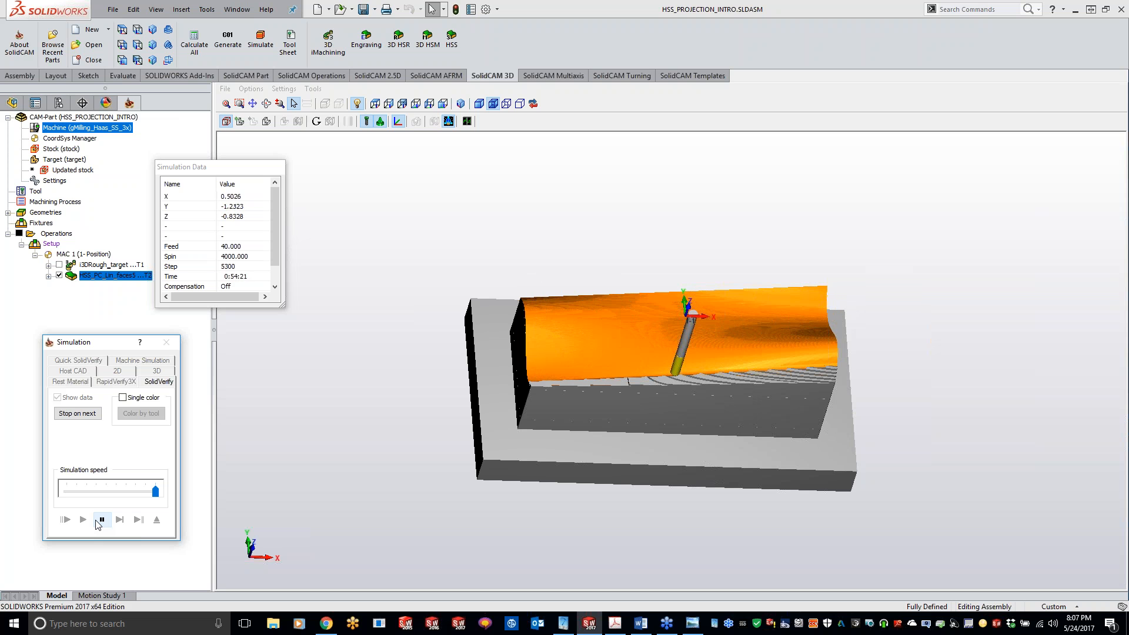
{"action": "middle_click_drag", "start_coordinate": [334, 397], "coordinate": [315, 401]}
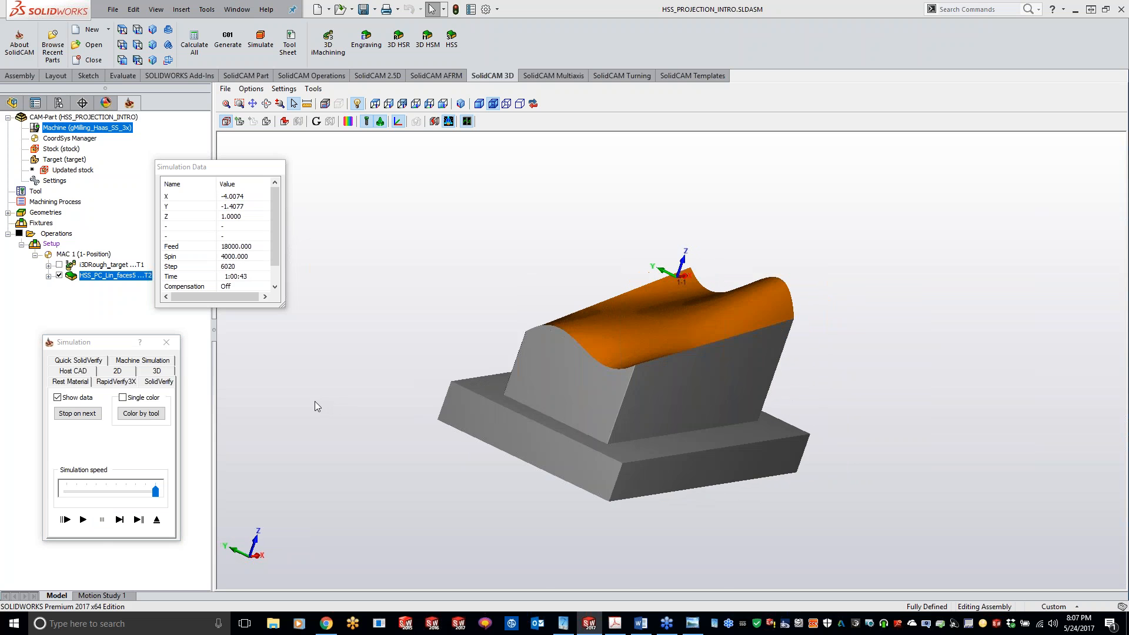
{"action": "left_click", "coordinate": [166, 342]}
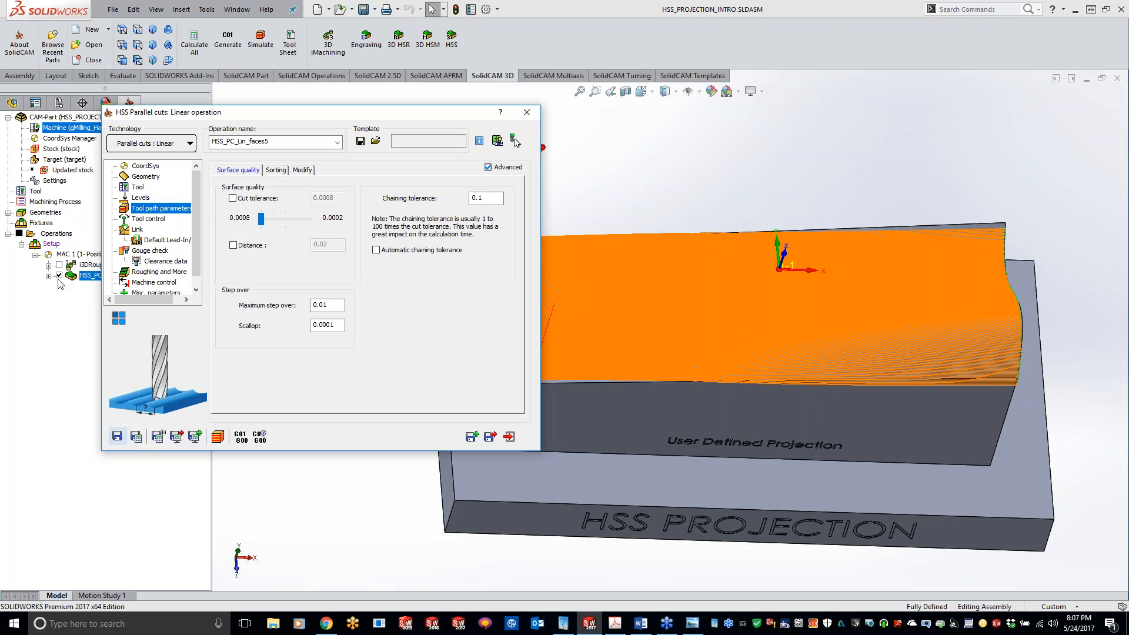
Step: Hide the toolpath of the HSS parallel cuts operation and close its operation dialog
{"action": "left_click", "coordinate": [59, 275]}
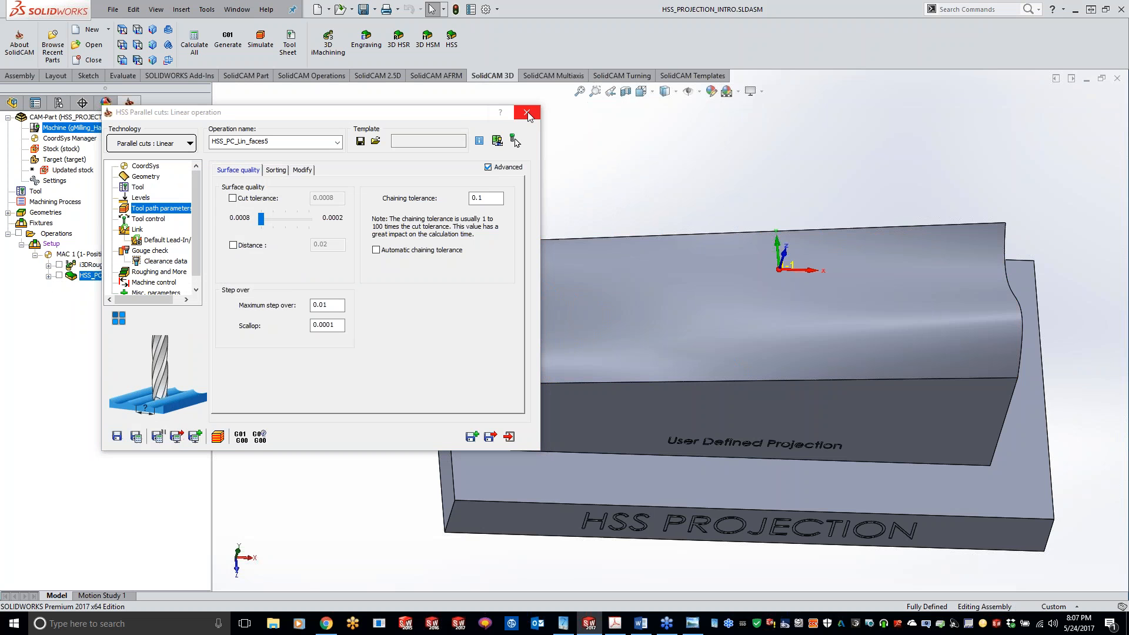
{"action": "left_click", "coordinate": [527, 113]}
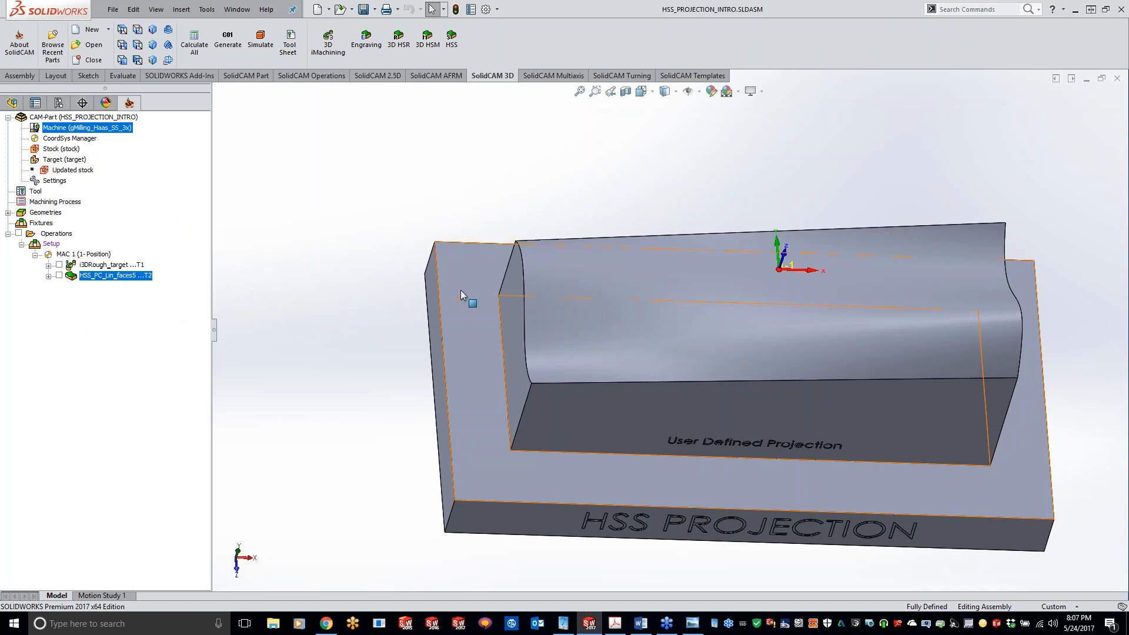
{"action": "middle_click_drag", "start_coordinate": [301, 280], "coordinate": [297, 259]}
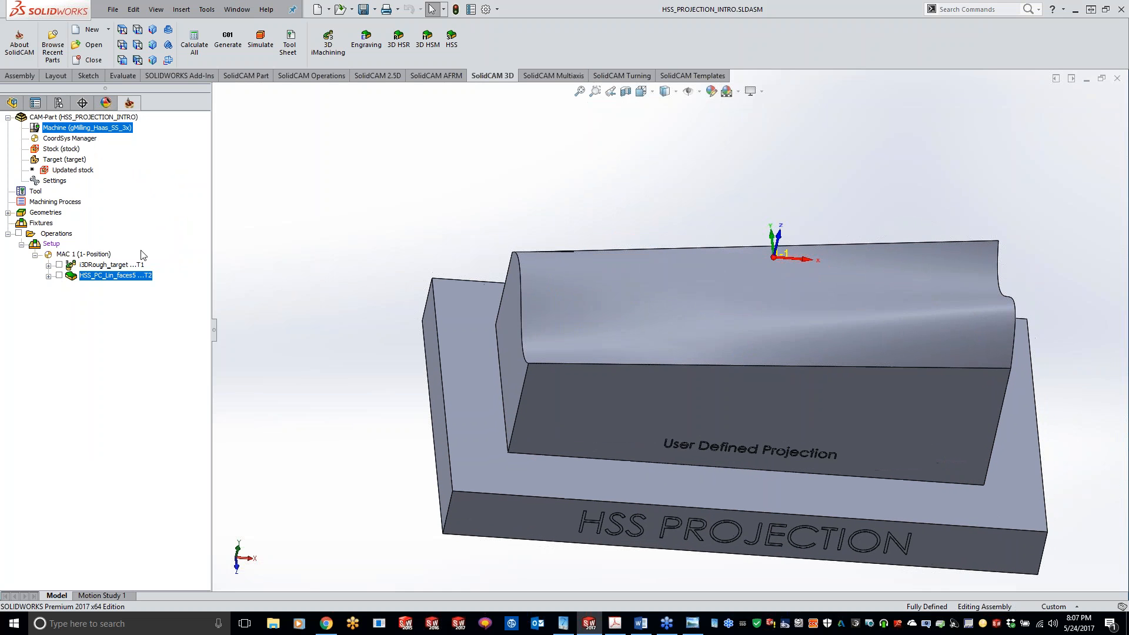
{"action": "left_click", "coordinate": [12, 103]}
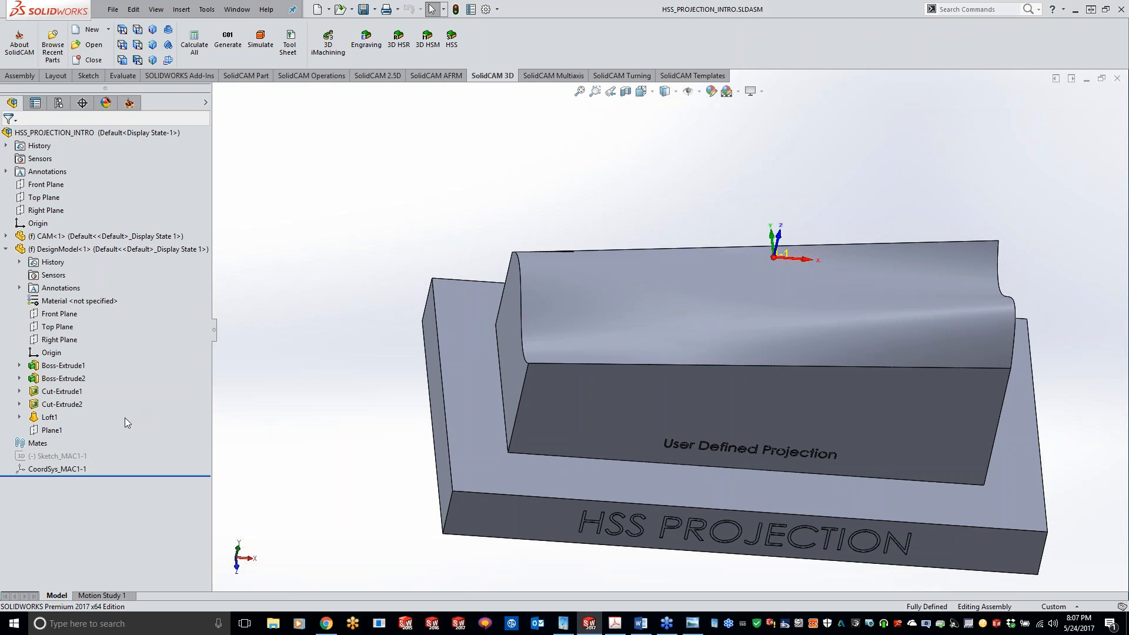
{"action": "left_click", "coordinate": [71, 457]}
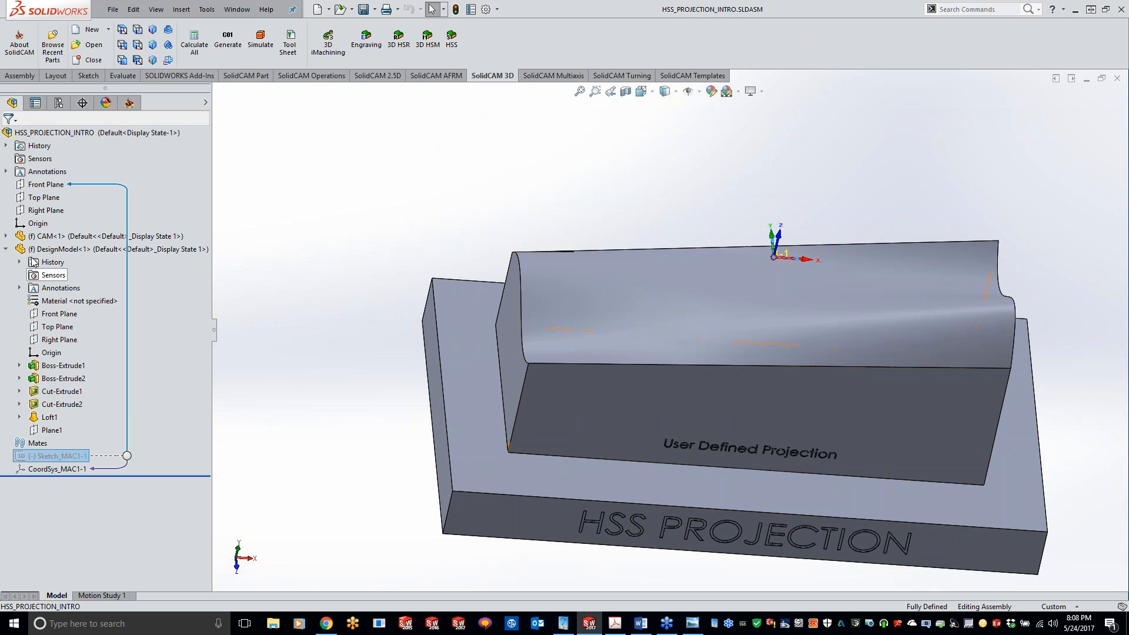
{"action": "left_click", "coordinate": [7, 236]}
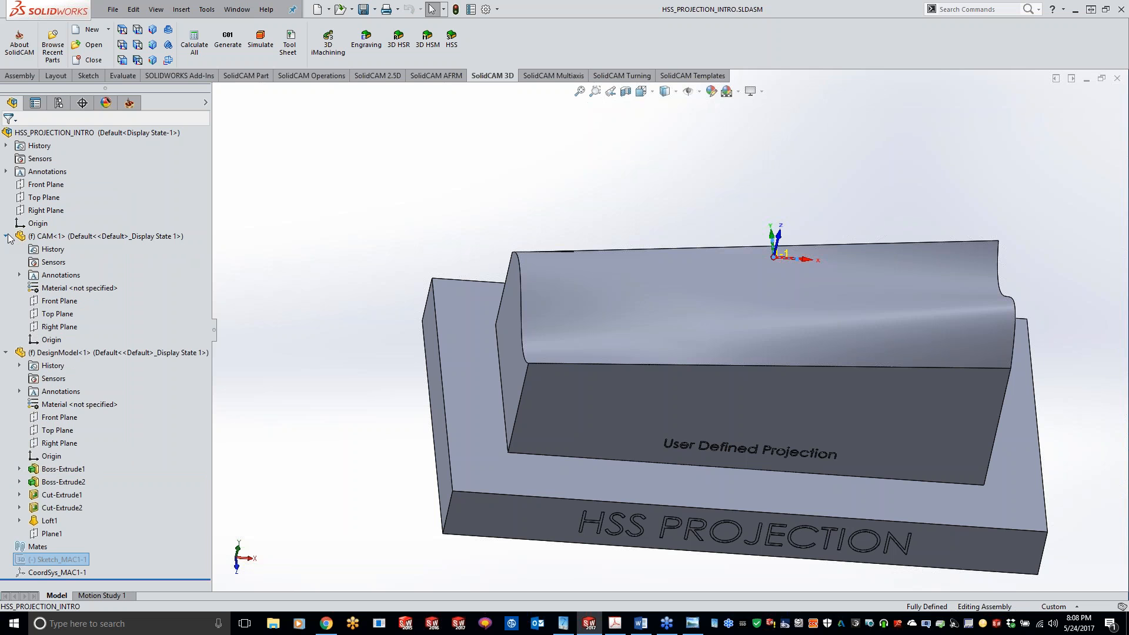
{"action": "left_click", "coordinate": [6, 236]}
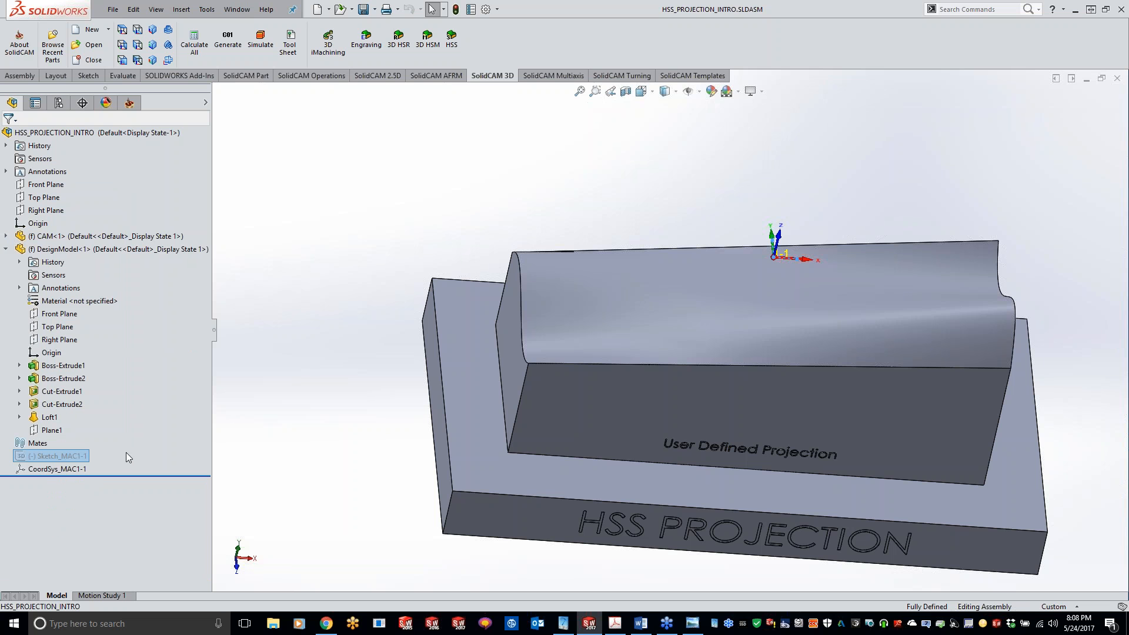
{"action": "mouse_move", "coordinate": [411, 344]}
{"action": "middle_mouse_down"}
{"action": "mouse_move", "coordinate": [312, 359]}
{"action": "mouse_move", "coordinate": [303, 380]}
{"action": "middle_mouse_up"}
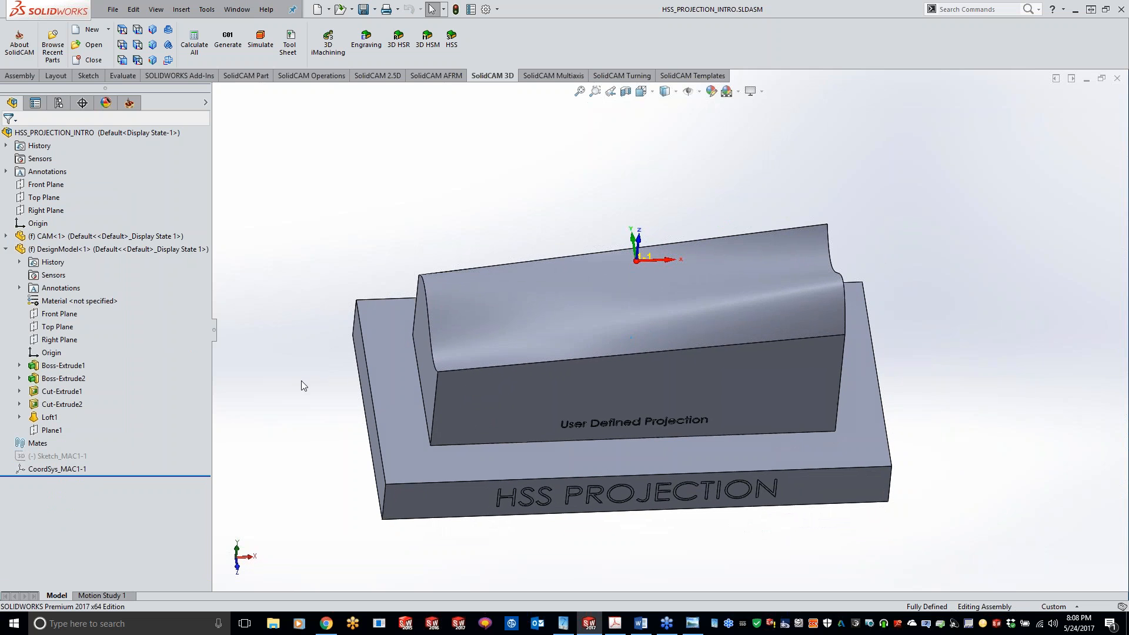
{"action": "middle_click_drag", "start_coordinate": [336, 274], "coordinate": [338, 283]}
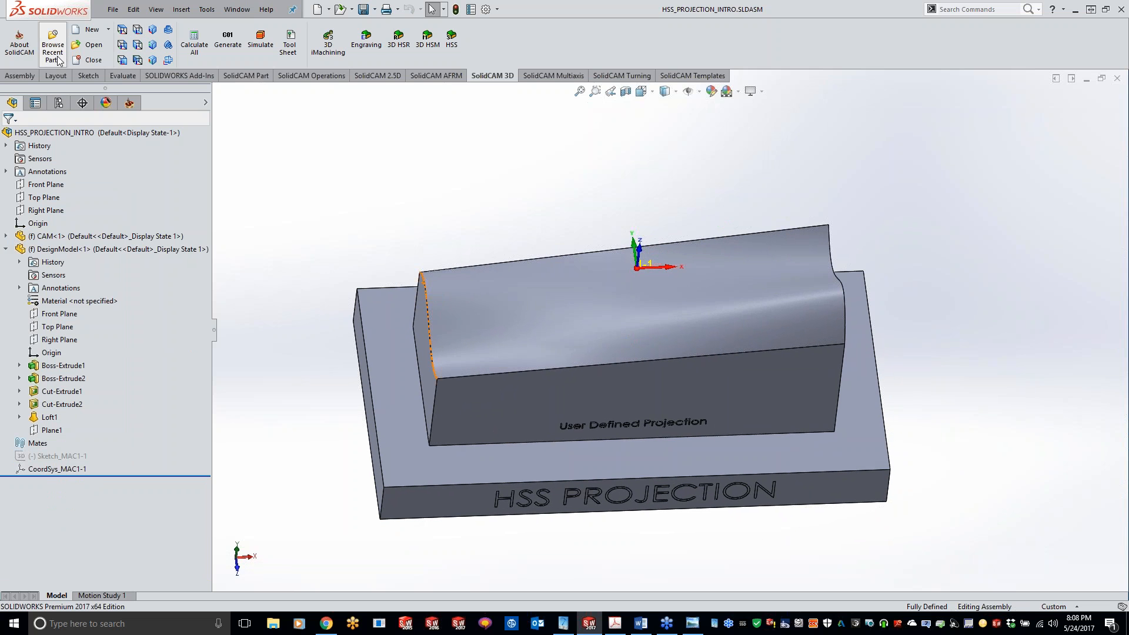
Step: Sketch a corner rectangle about 5.9 by 1.4 in on the base's top face plane, within the wavy block's outline
{"action": "left_click", "coordinate": [89, 76]}
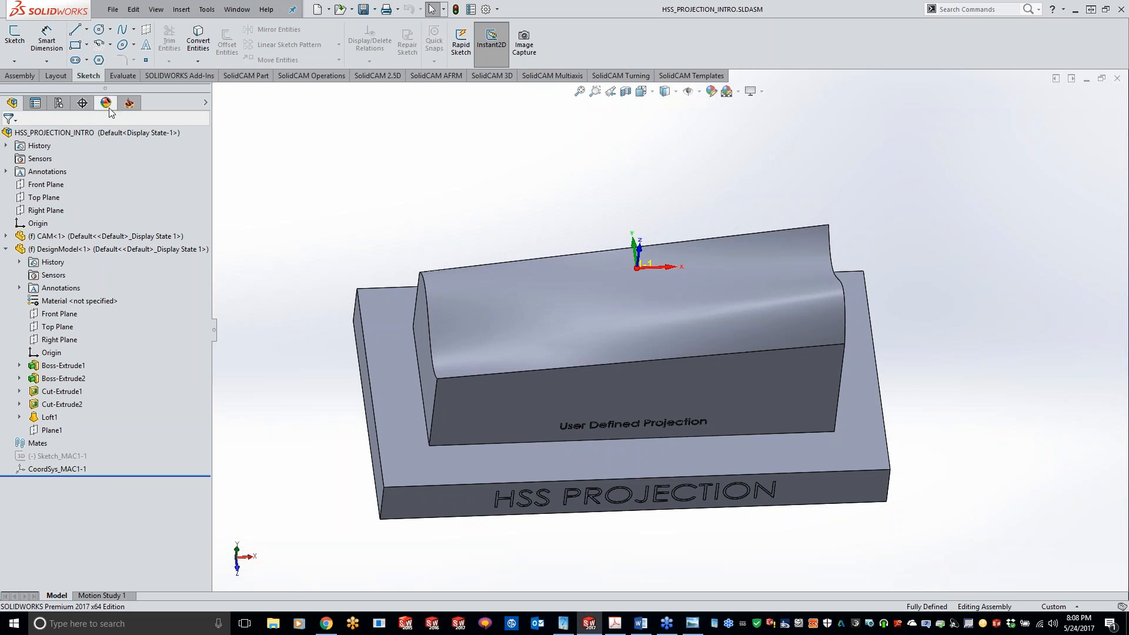
{"action": "left_click", "coordinate": [75, 50]}
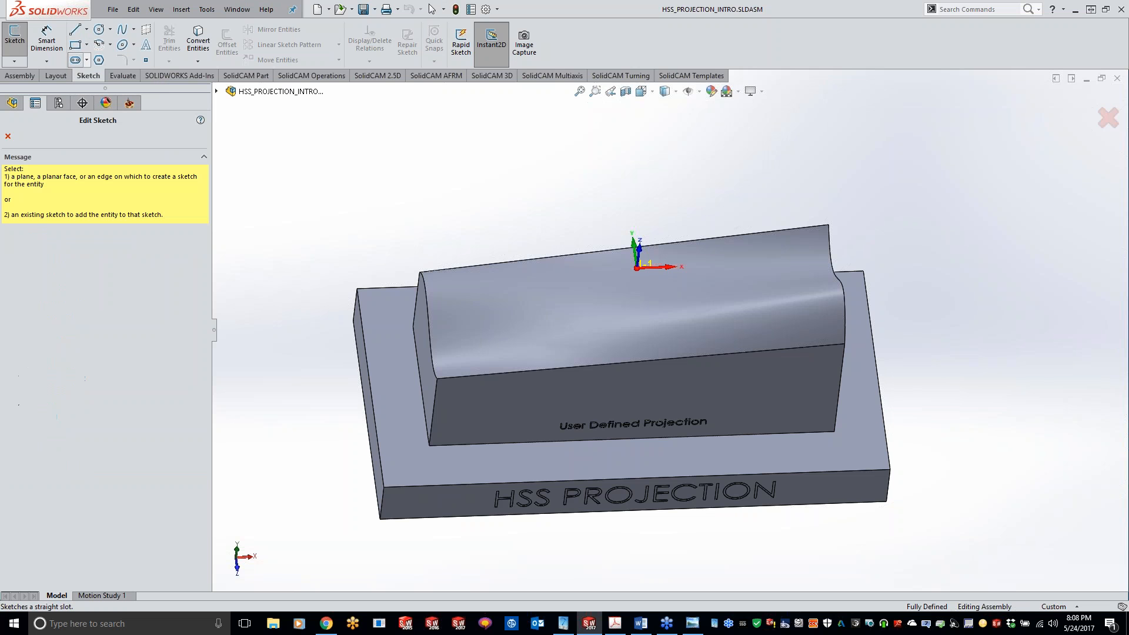
{"action": "left_click", "coordinate": [510, 468]}
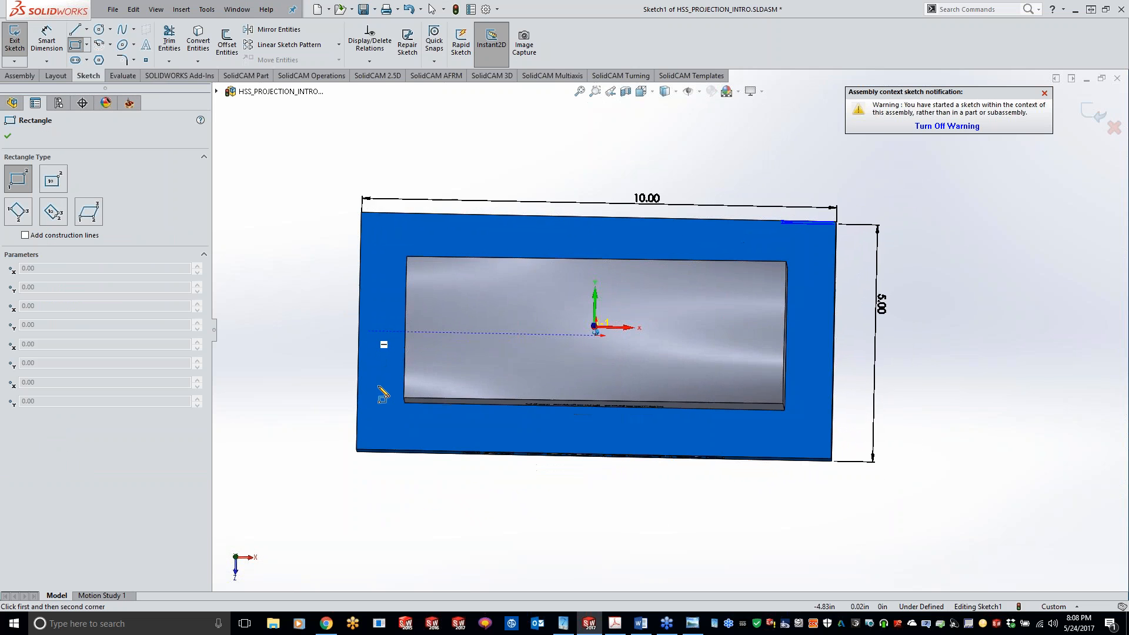
{"action": "left_click", "coordinate": [464, 307]}
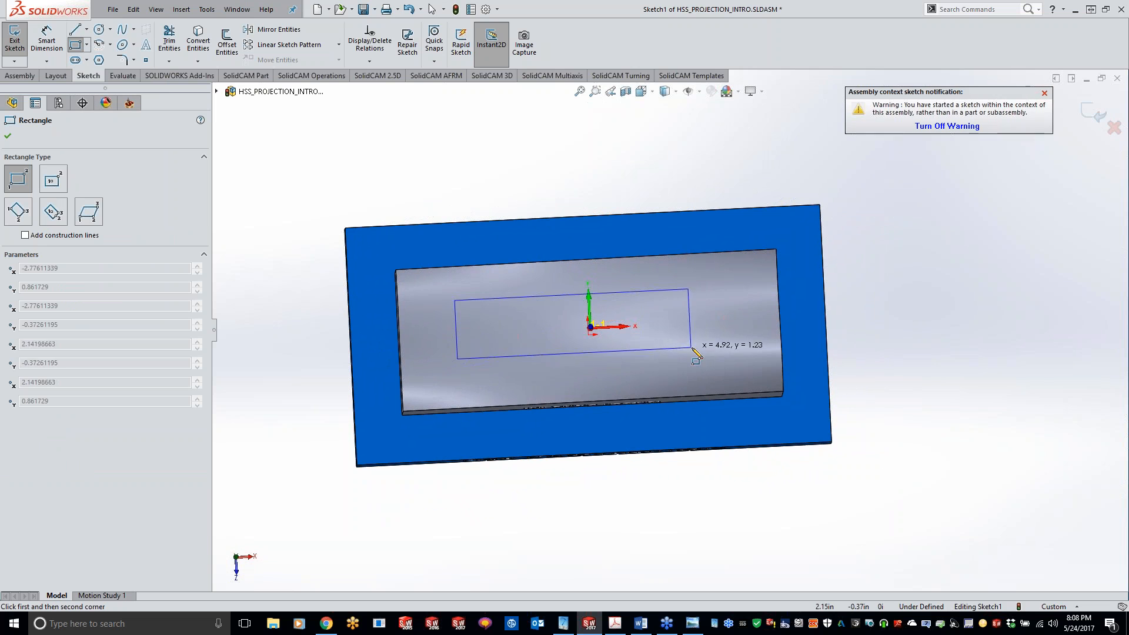
{"action": "left_click", "coordinate": [739, 354]}
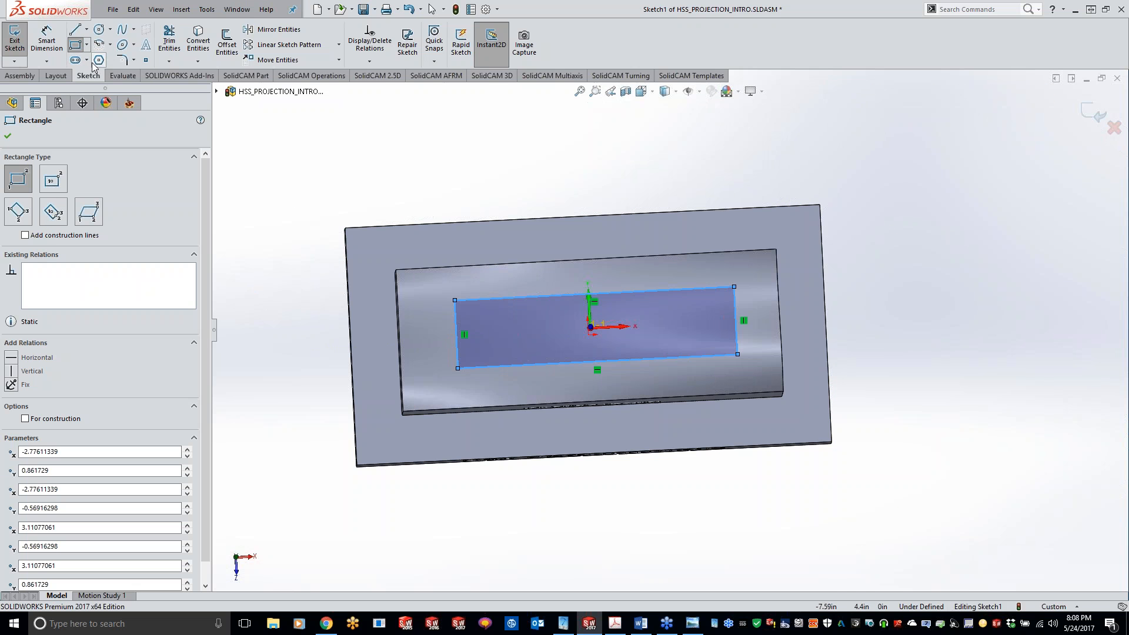
Step: Round all four corners of the rectangle with 0.3 in sketch fillets
{"action": "left_click", "coordinate": [122, 59]}
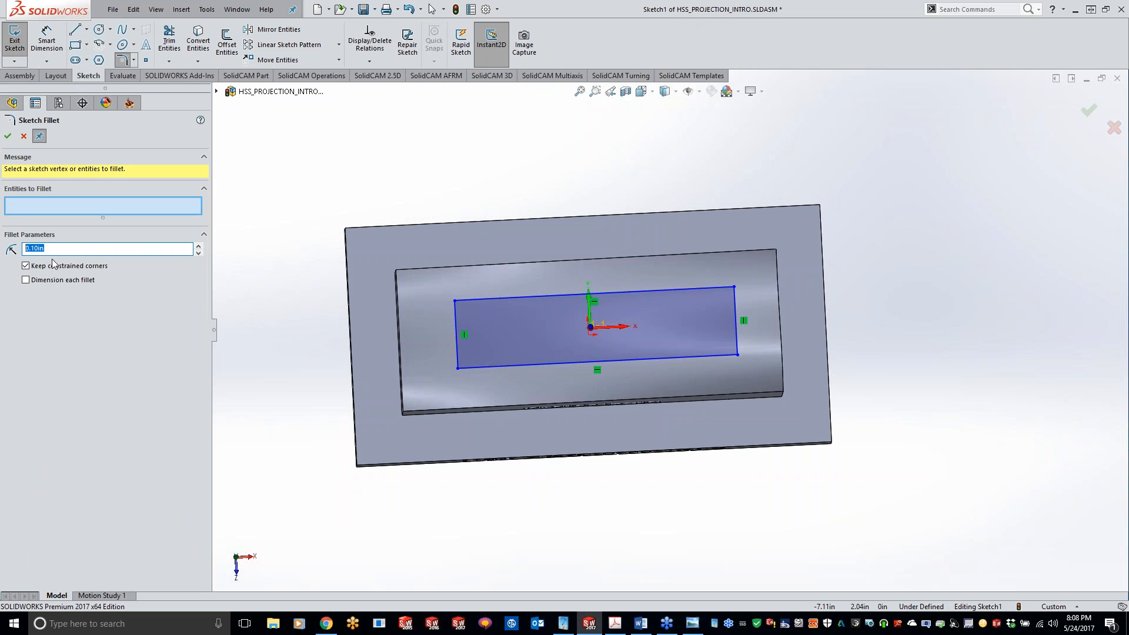
{"action": "type", "text": ".3"}
{"action": "left_click", "coordinate": [460, 311]}
{"action": "left_click", "coordinate": [484, 300]}
{"action": "left_click", "coordinate": [708, 289]}
{"action": "left_click", "coordinate": [737, 301]}
{"action": "left_click", "coordinate": [712, 356]}
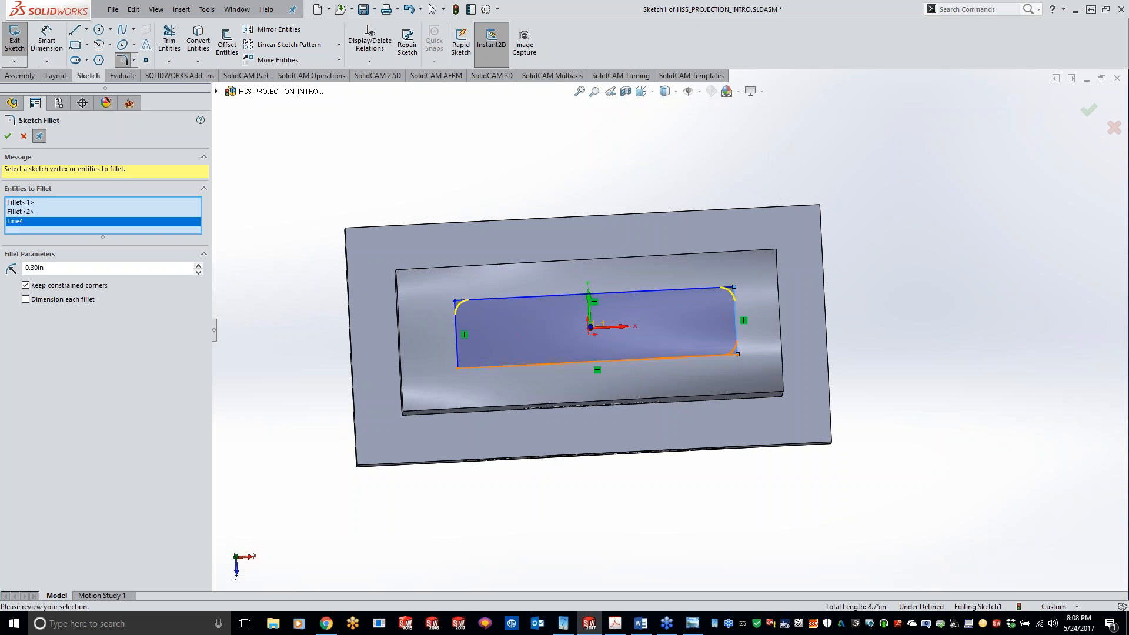
{"action": "left_click", "coordinate": [457, 338]}
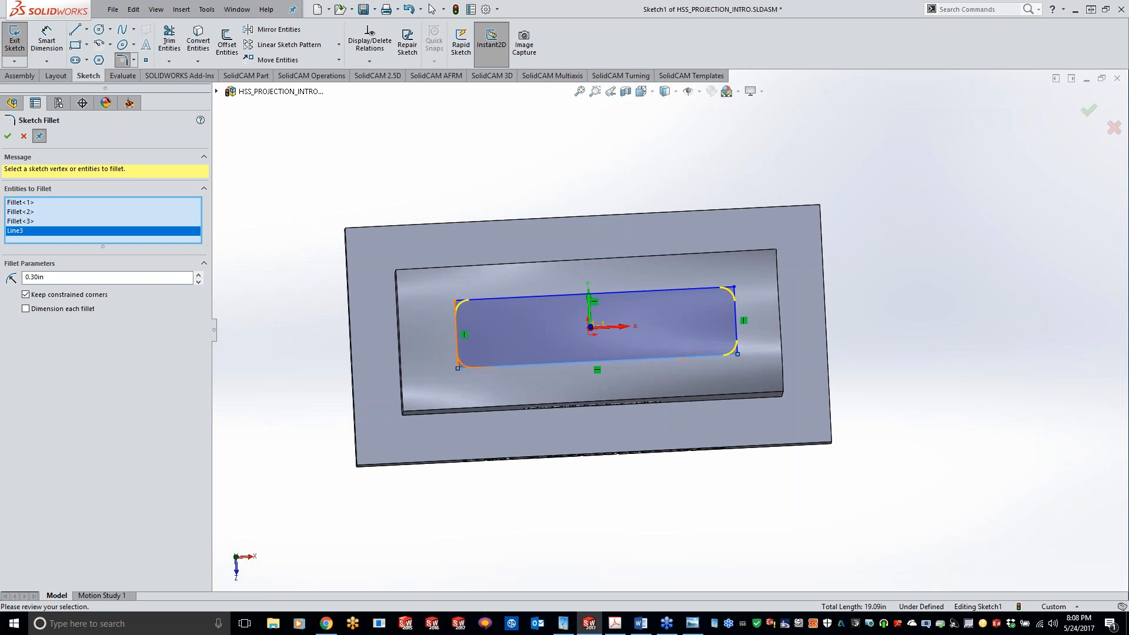
{"action": "left_click", "coordinate": [7, 136]}
{"action": "mouse_move", "coordinate": [550, 540]}
{"action": "middle_mouse_down"}
{"action": "mouse_move", "coordinate": [588, 472]}
{"action": "mouse_move", "coordinate": [504, 472]}
{"action": "mouse_move", "coordinate": [395, 396]}
{"action": "middle_mouse_up"}
{"action": "middle_click_drag", "start_coordinate": [313, 302], "coordinate": [297, 260]}
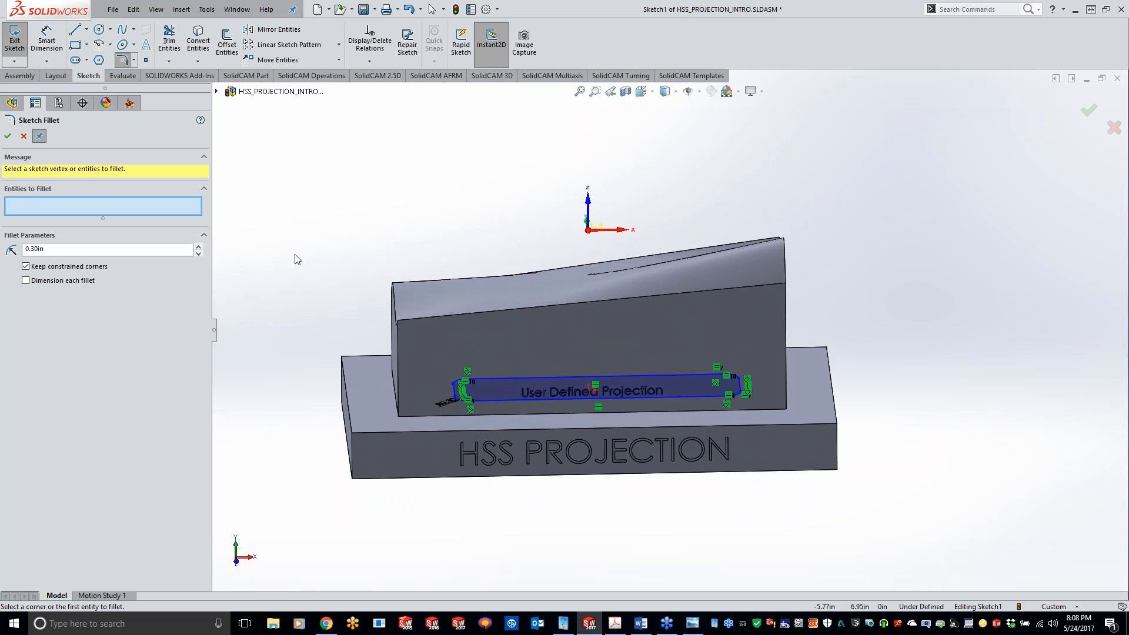
{"action": "left_click", "coordinate": [23, 135]}
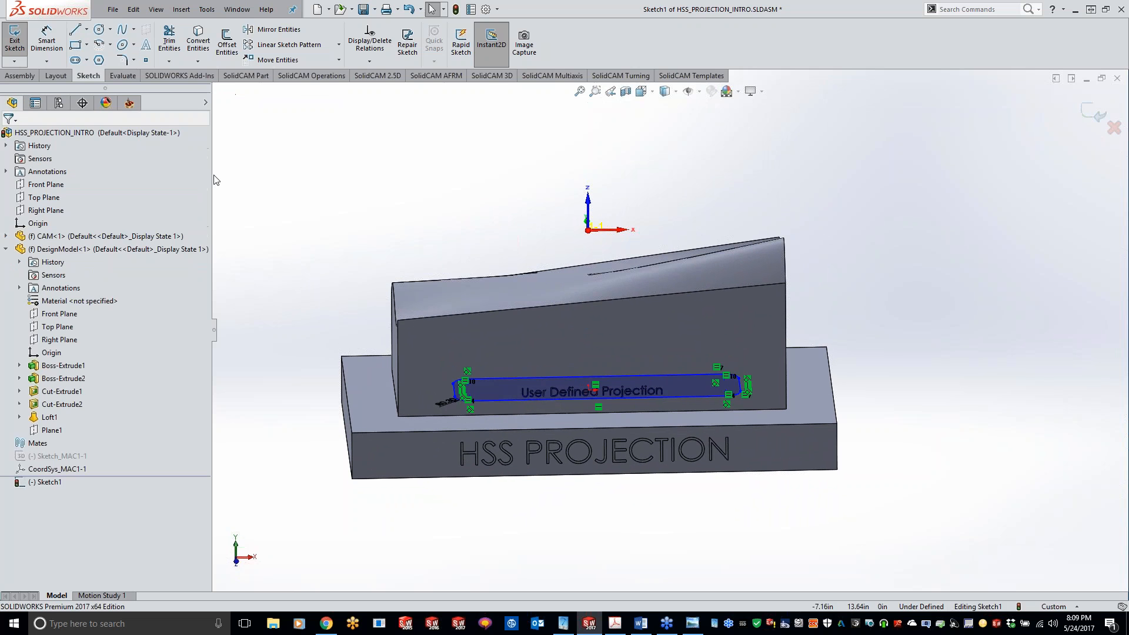
Step: Exit the rounded rectangle sketch, keeping its geometry
{"action": "left_click", "coordinate": [1094, 113]}
{"action": "left_click", "coordinate": [305, 308]}
{"action": "middle_click_drag", "start_coordinate": [305, 308], "coordinate": [294, 311]}
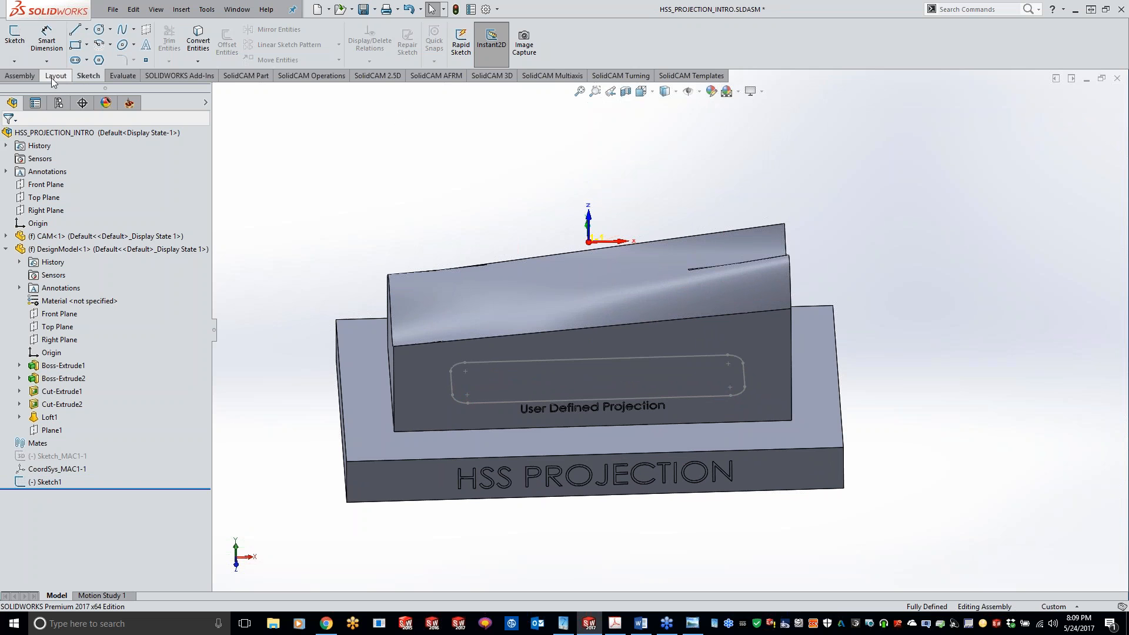
Step: Add a new HSS operation to the CAM-Part and set its technology to Projection: User-defined
{"action": "left_click", "coordinate": [37, 73]}
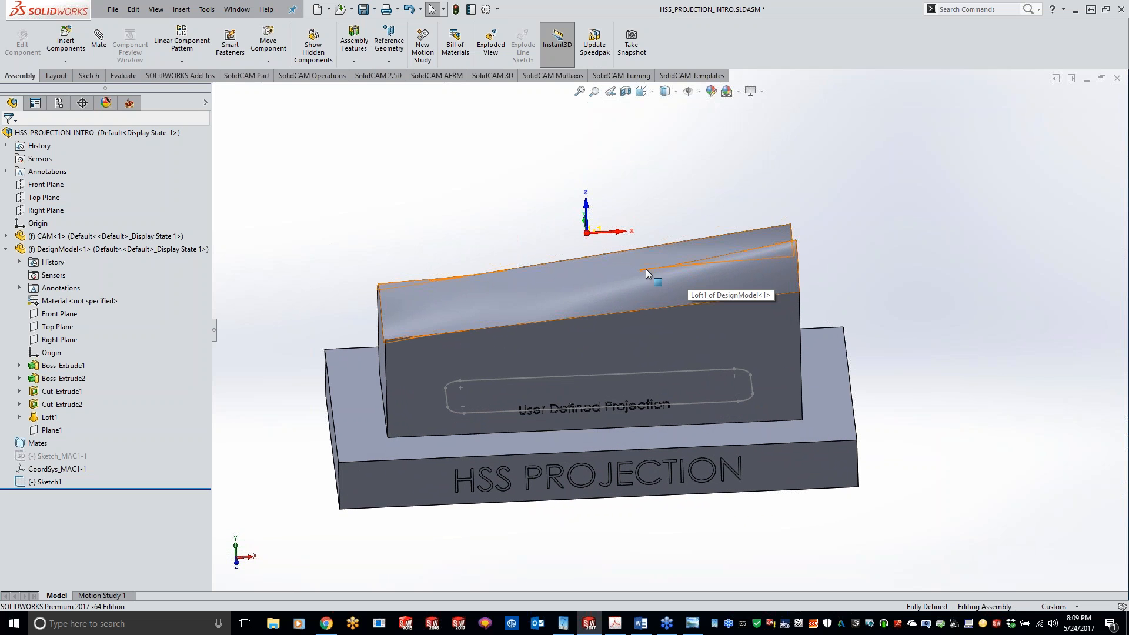
{"action": "left_click", "coordinate": [130, 102]}
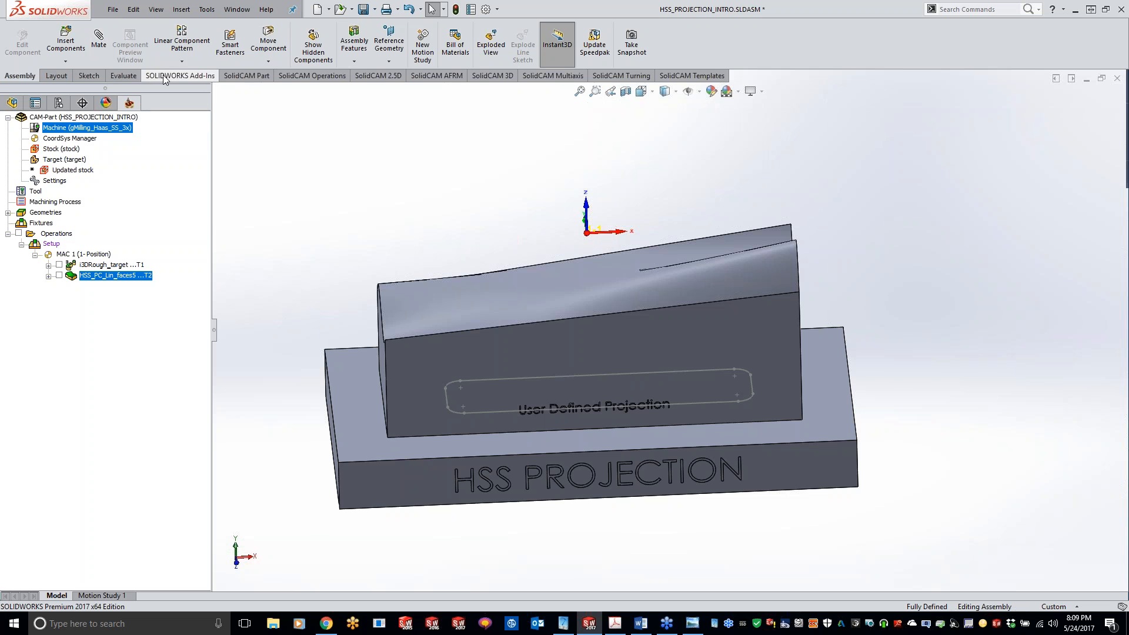
{"action": "left_click", "coordinate": [246, 76]}
{"action": "left_click", "coordinate": [312, 76]}
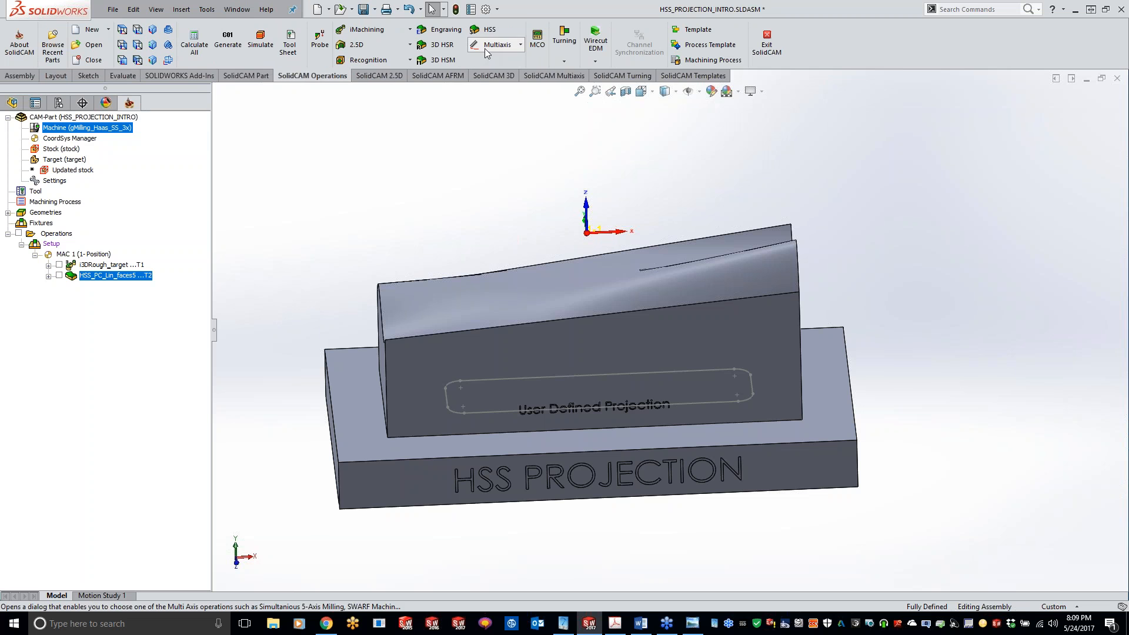
{"action": "left_click", "coordinate": [487, 29]}
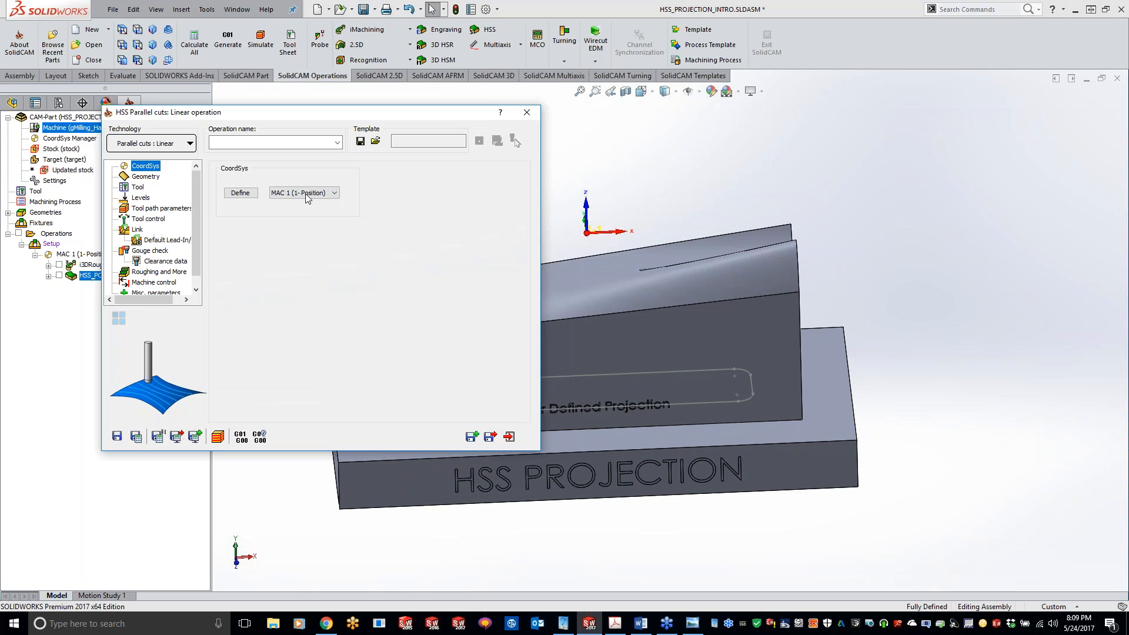
{"action": "left_click", "coordinate": [171, 146]}
{"action": "mouse_move", "coordinate": [189, 230]}
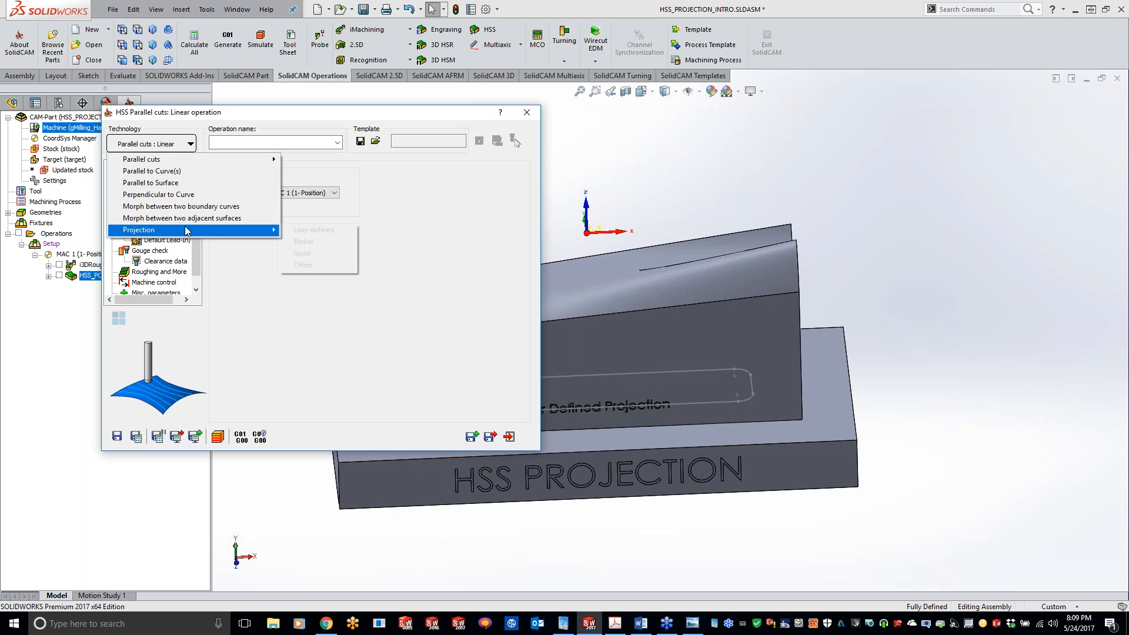
{"action": "left_click", "coordinate": [330, 231]}
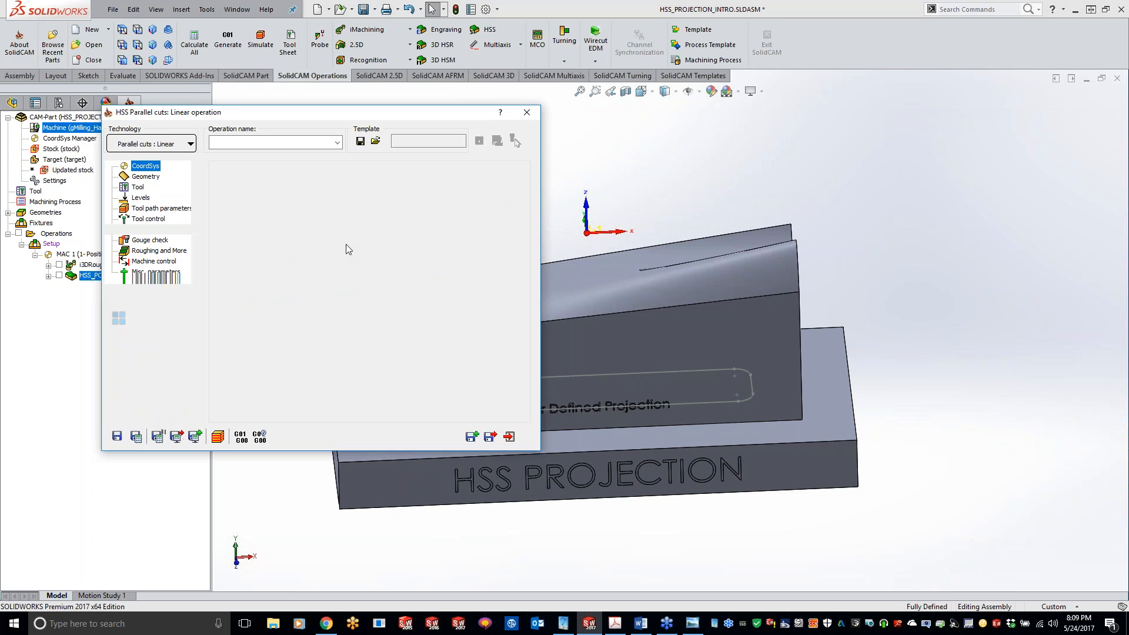
Step: Define the wavy top face as a new drive surface for the projection operation
{"action": "left_click", "coordinate": [145, 177]}
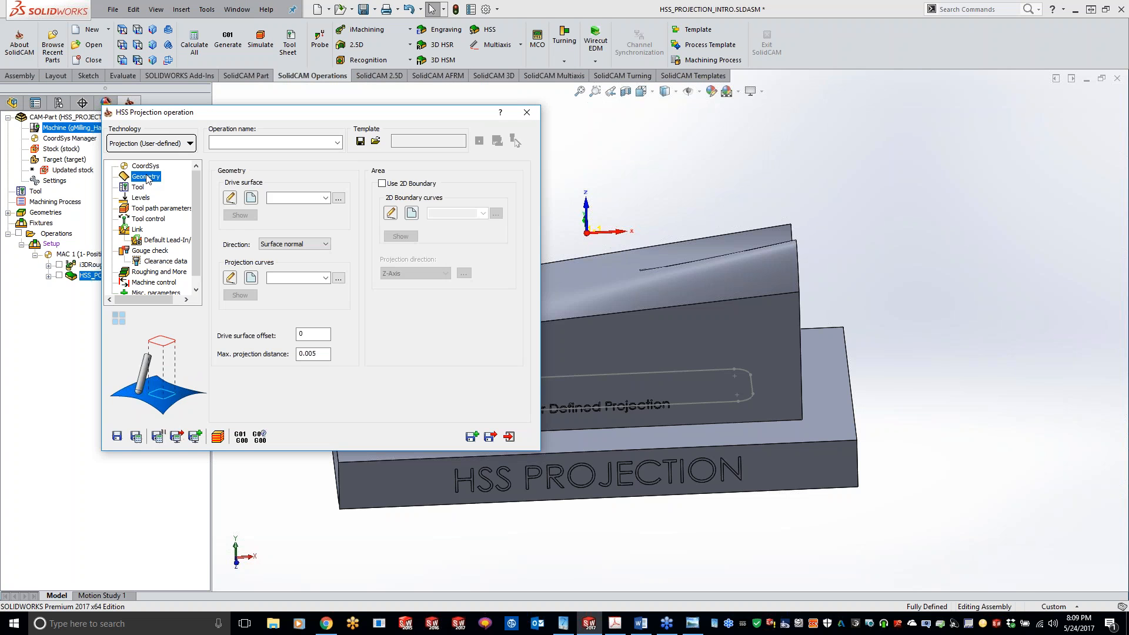
{"action": "left_click", "coordinate": [251, 197]}
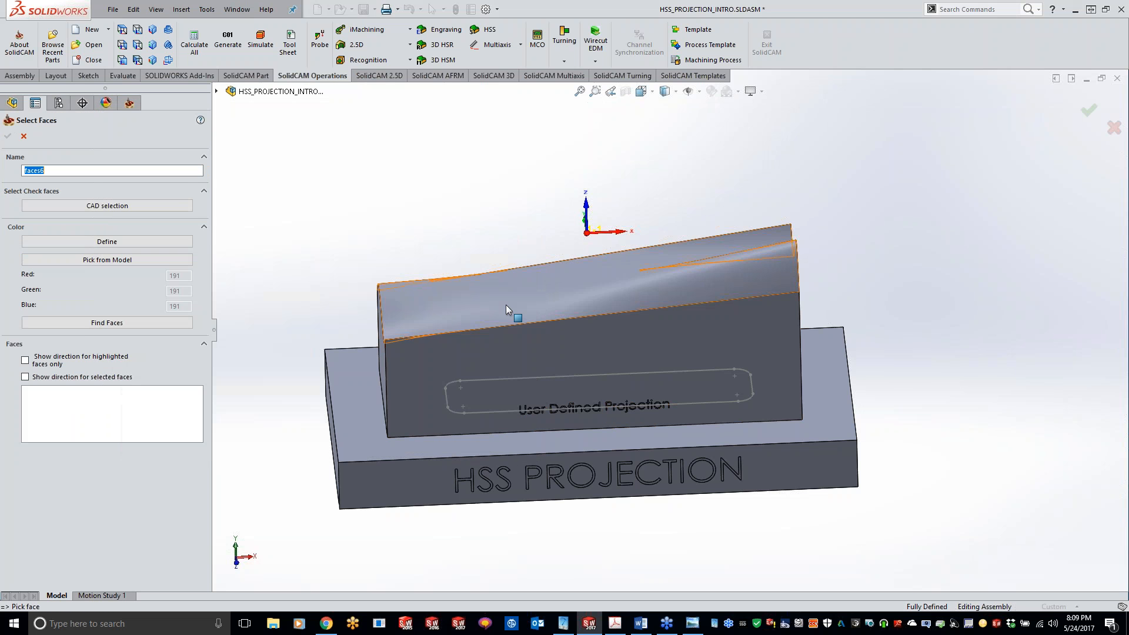
{"action": "left_click", "coordinate": [480, 309]}
{"action": "left_click", "coordinate": [8, 136]}
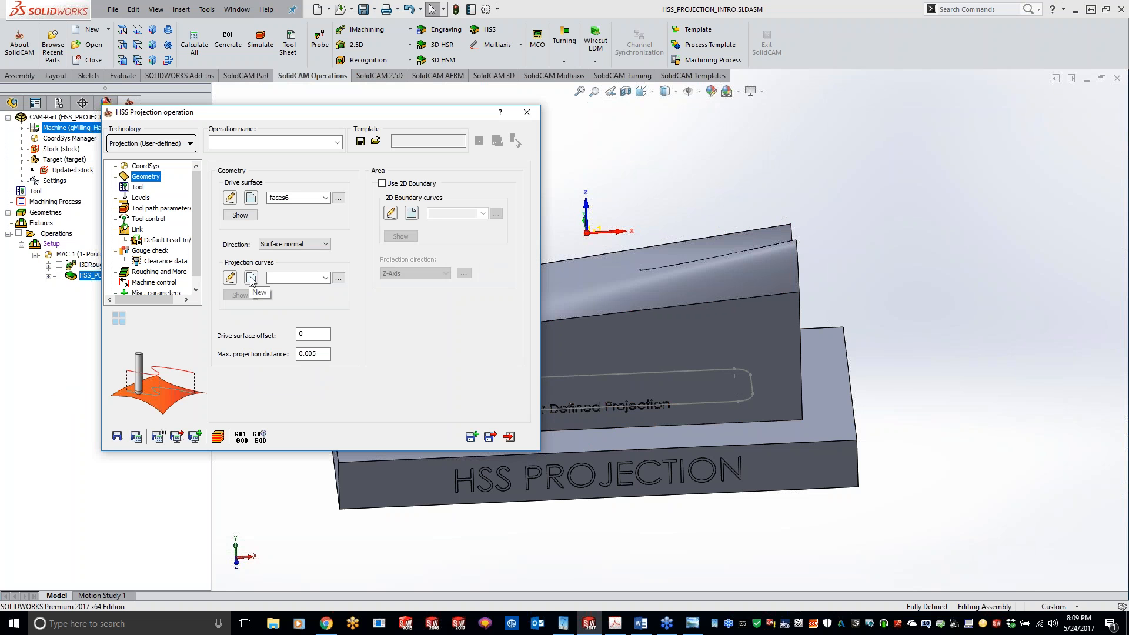
Step: Define new projection curve geometry from the sketched rounded rectangle, chaining all its segments with tangent propagation
{"action": "left_click", "coordinate": [252, 279]}
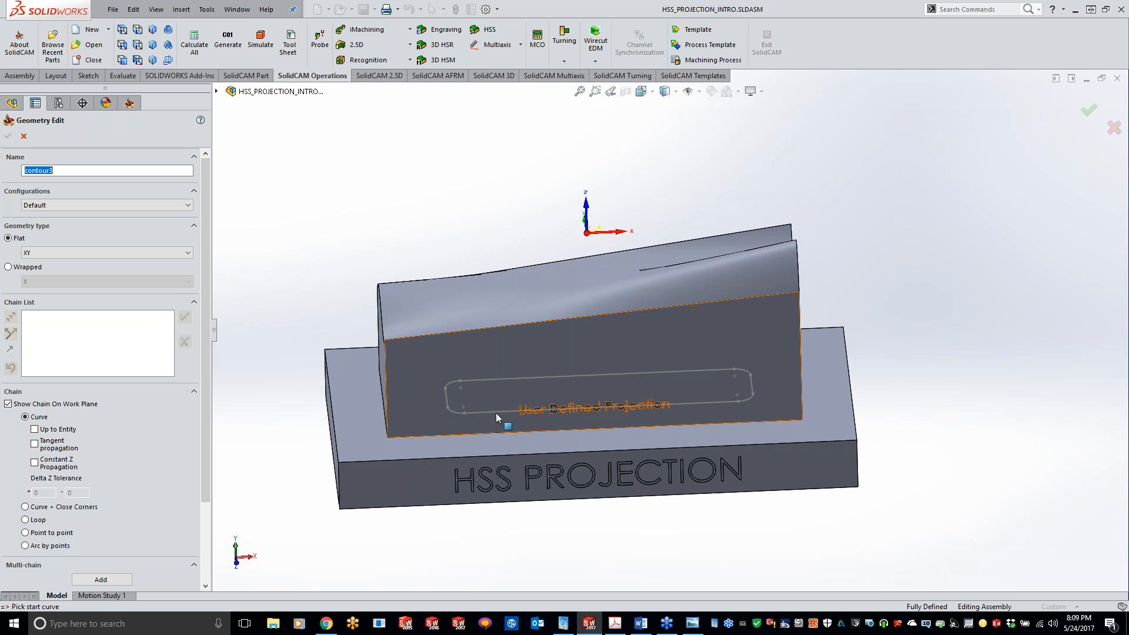
{"action": "left_click", "coordinate": [600, 406]}
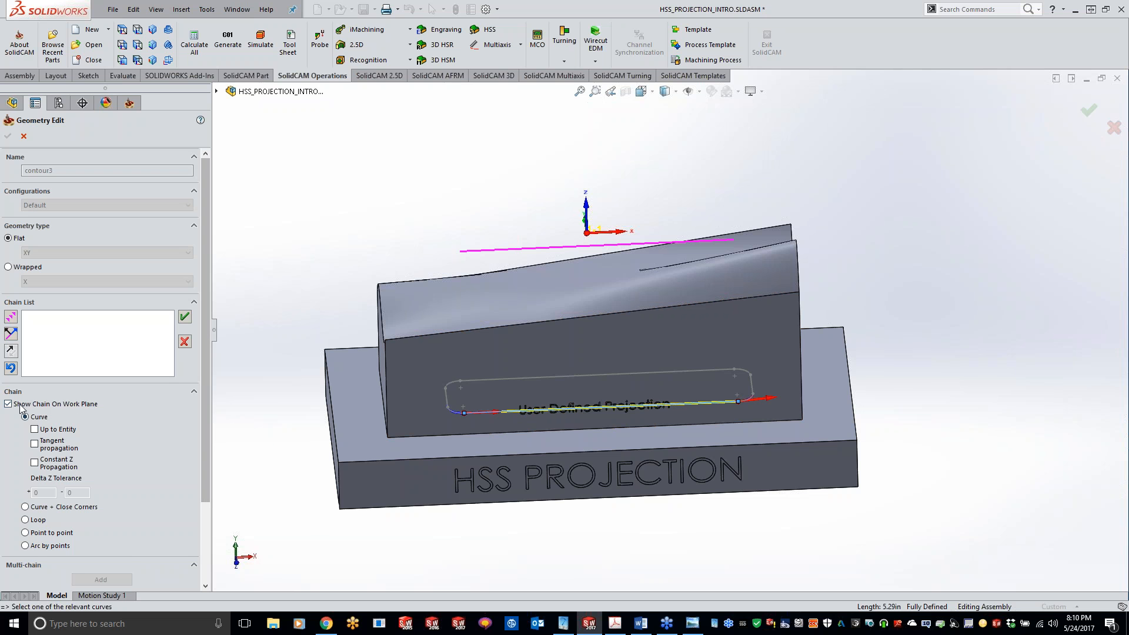
{"action": "left_click", "coordinate": [34, 445]}
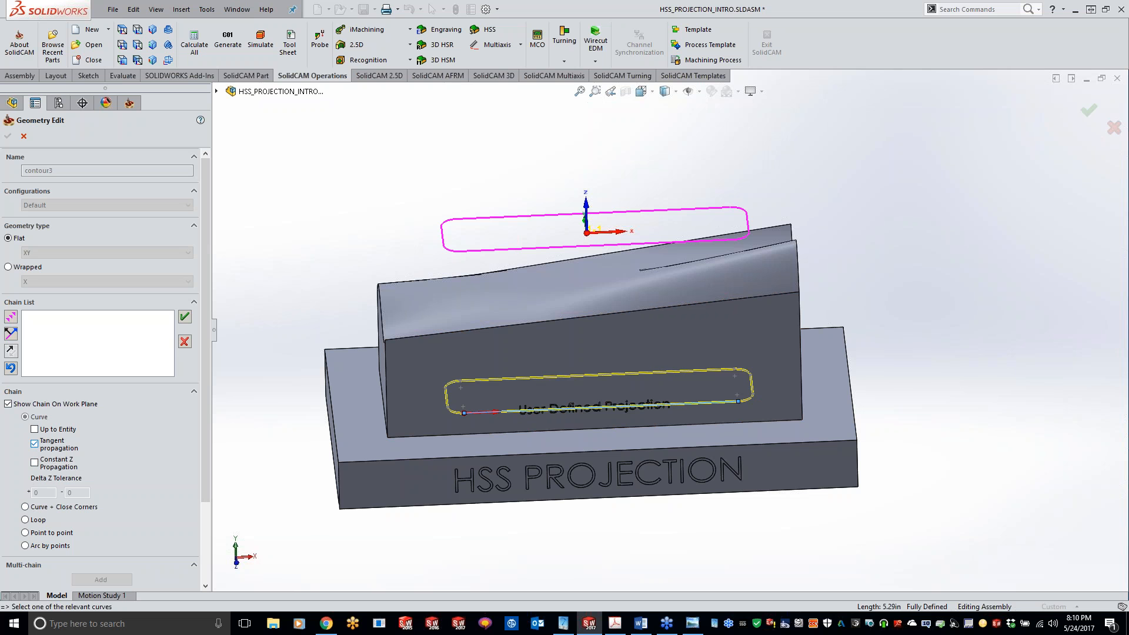
{"action": "left_click", "coordinate": [8, 136]}
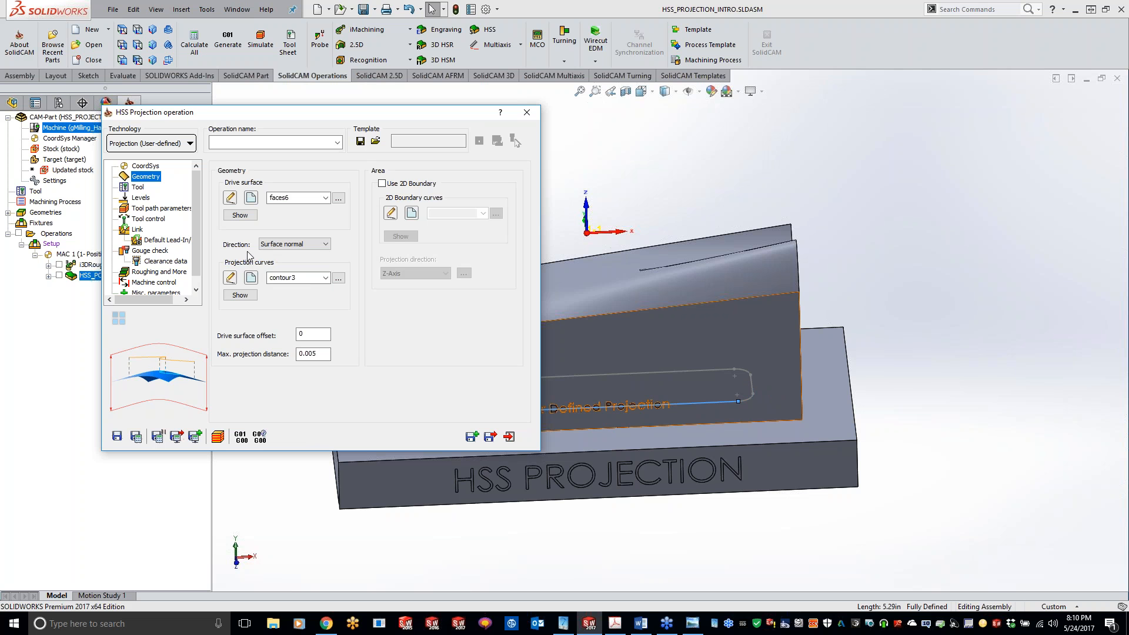
Step: Set the projection direction to Z-Axis and the drive surface offset to .005
{"action": "left_click", "coordinate": [286, 250]}
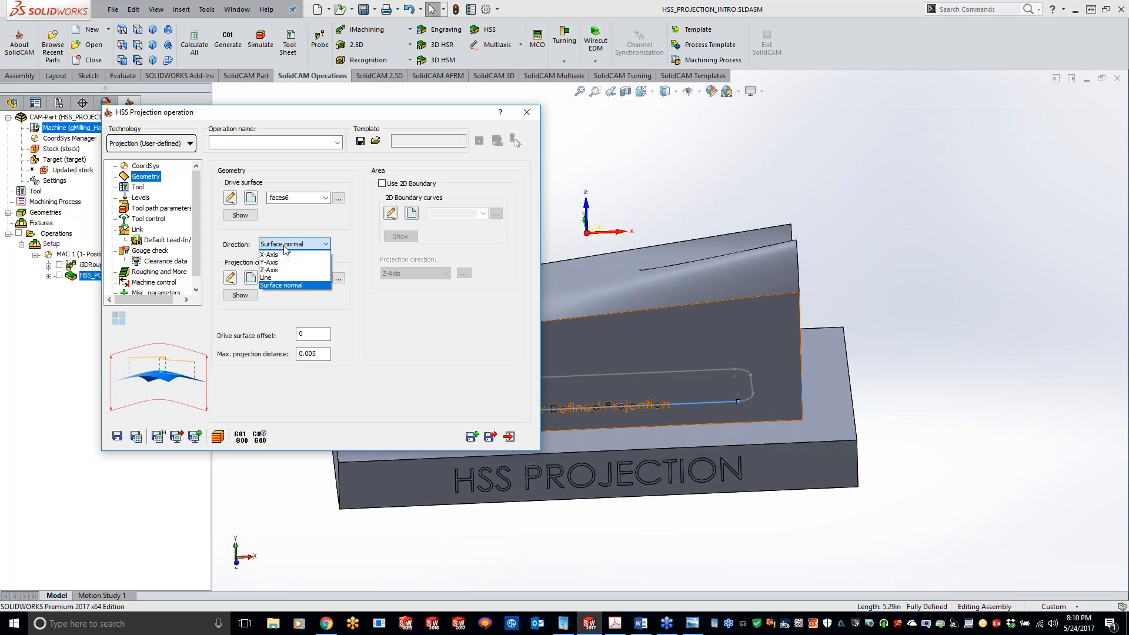
{"action": "left_click", "coordinate": [279, 270]}
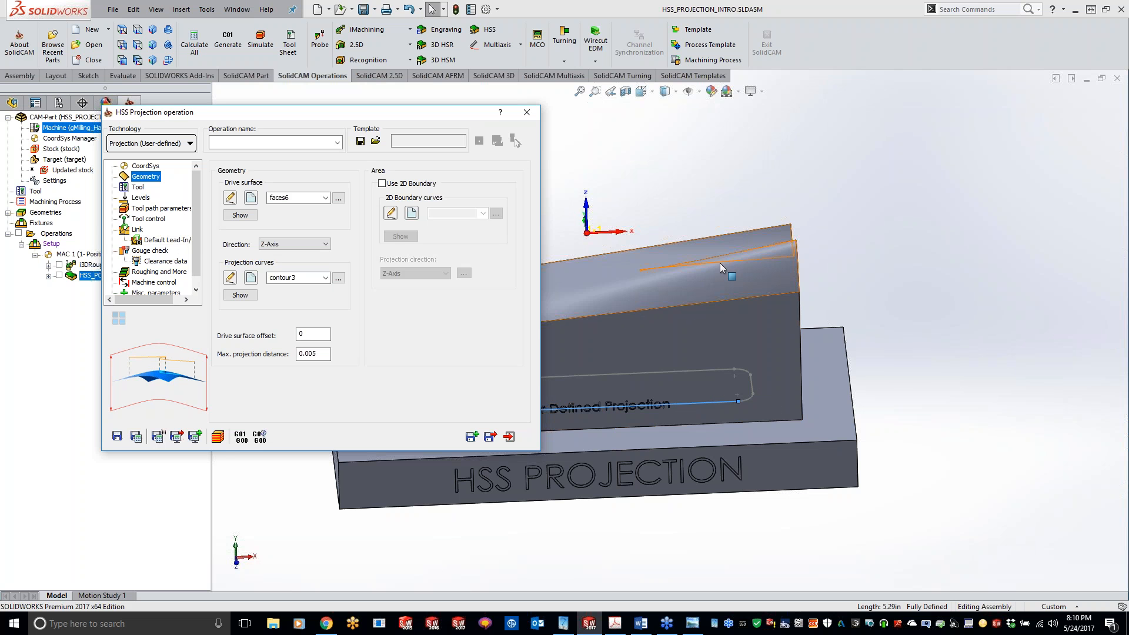
{"action": "double_click", "coordinate": [301, 334]}
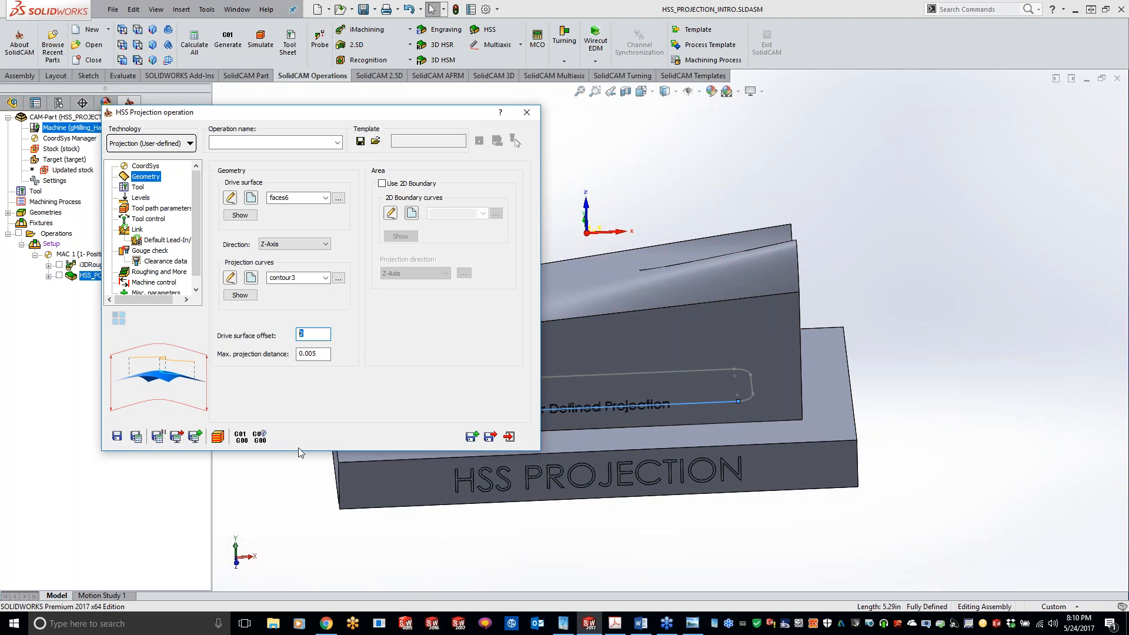
{"action": "type", "text": ".005"}
Step: Assign tool 3, the 0.0625 in ball nose mill, to the projection operation
{"action": "left_click", "coordinate": [139, 187]}
{"action": "left_click", "coordinate": [277, 349]}
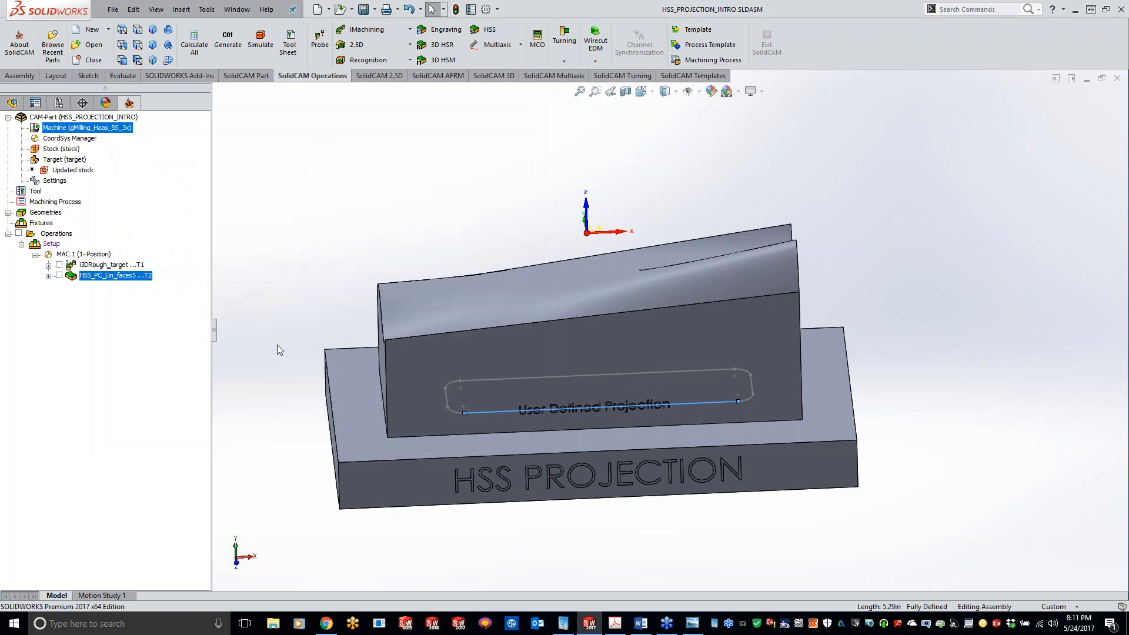
{"action": "left_click", "coordinate": [243, 160]}
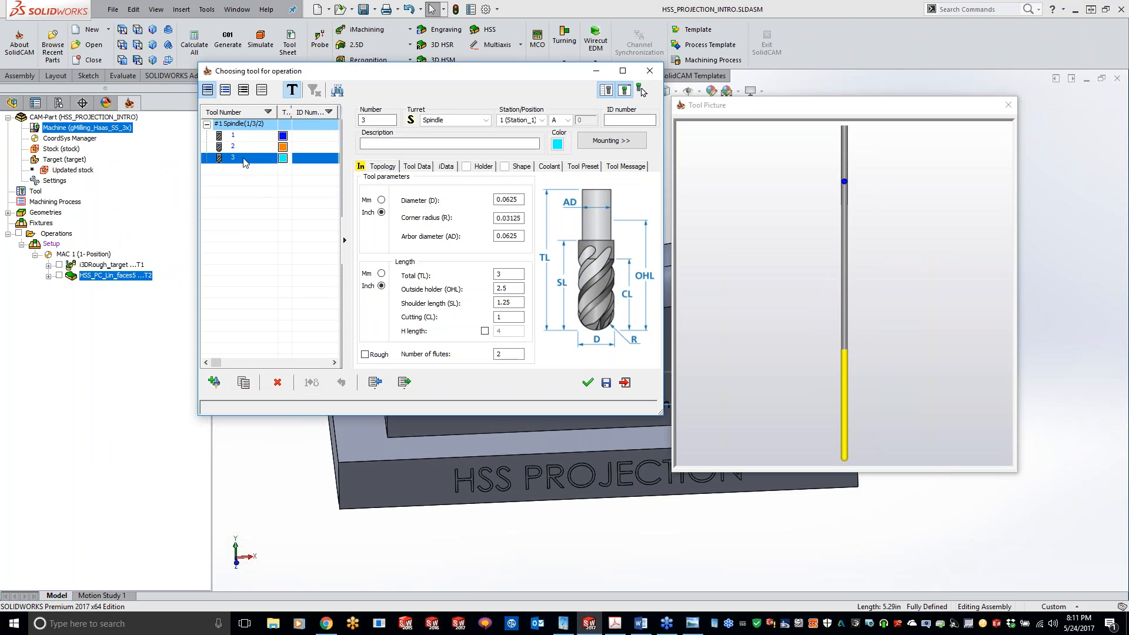
{"action": "double_click", "coordinate": [244, 160]}
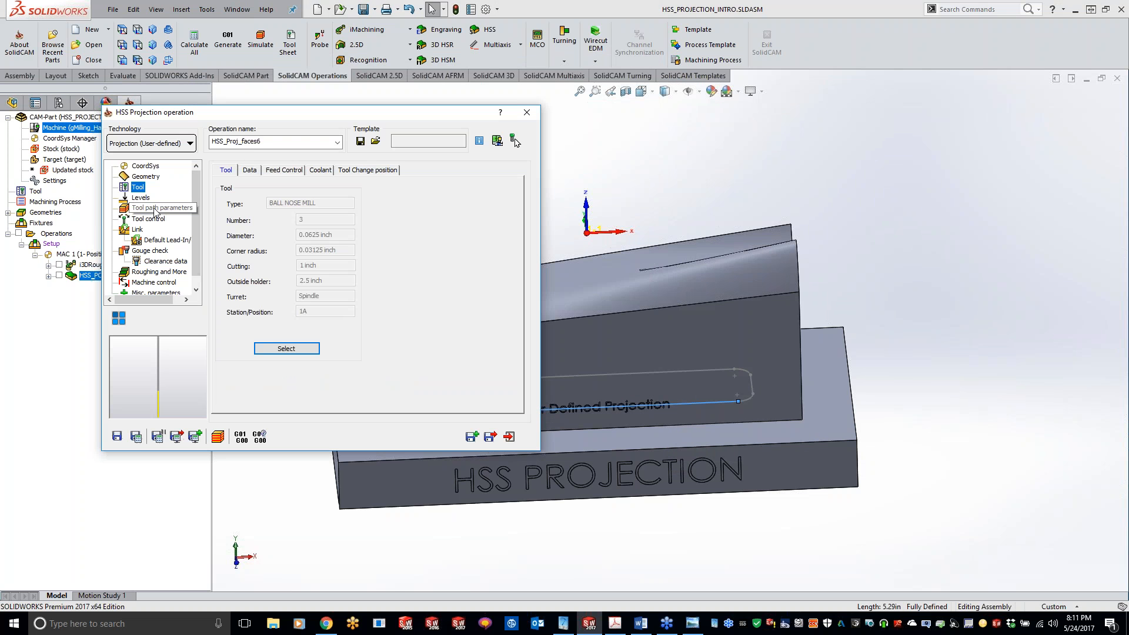
Step: Check the tool path surface quality parameters, then save and calculate the projection operation and close it
{"action": "left_click", "coordinate": [155, 209]}
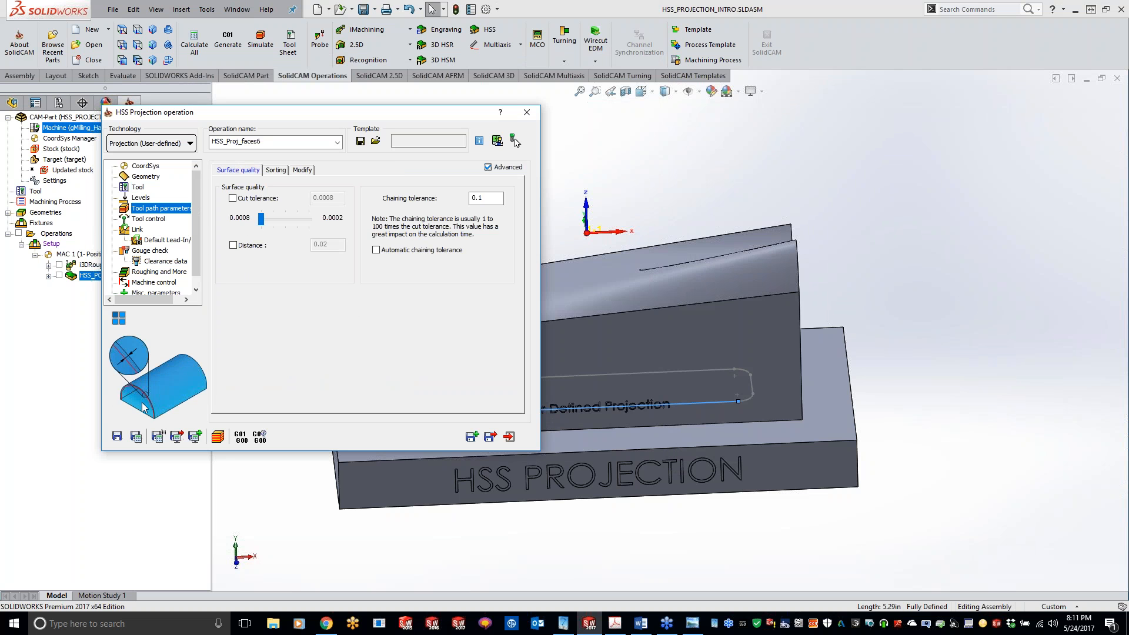
{"action": "left_click", "coordinate": [136, 436]}
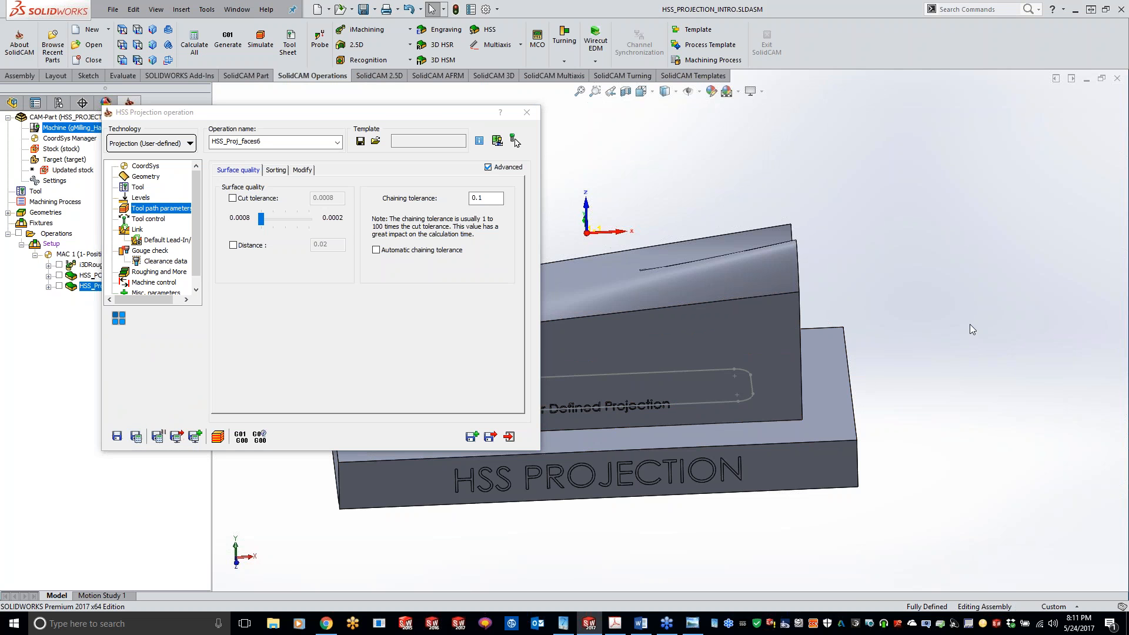
{"action": "scroll", "coordinate": [1001, 344], "scroll_direction": "up", "scroll_amount": 3}
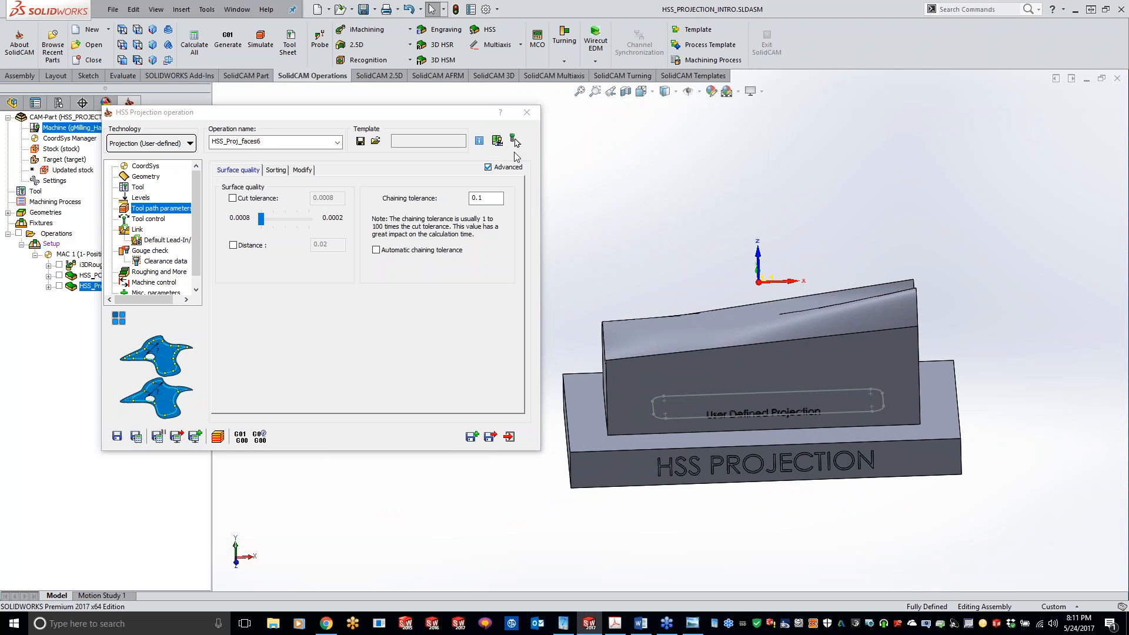
{"action": "left_click", "coordinate": [536, 113]}
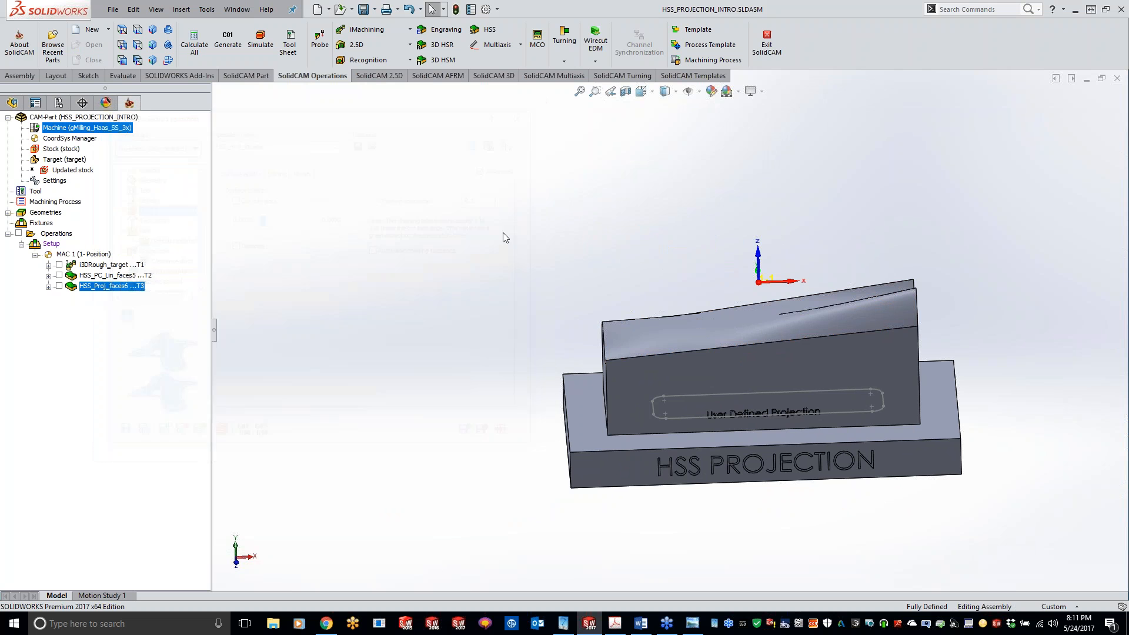
Step: Open the DesignModel component for editing within the assembly
{"action": "left_click", "coordinate": [11, 103]}
{"action": "left_click", "coordinate": [37, 249]}
{"action": "right_click", "coordinate": [44, 249]}
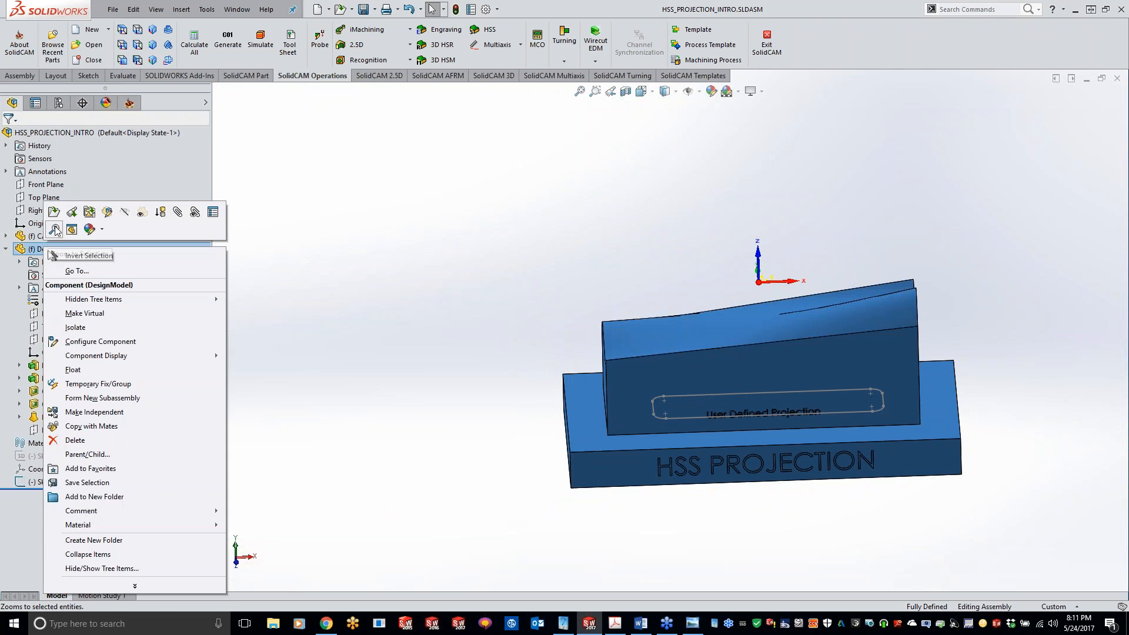
{"action": "left_click", "coordinate": [106, 213]}
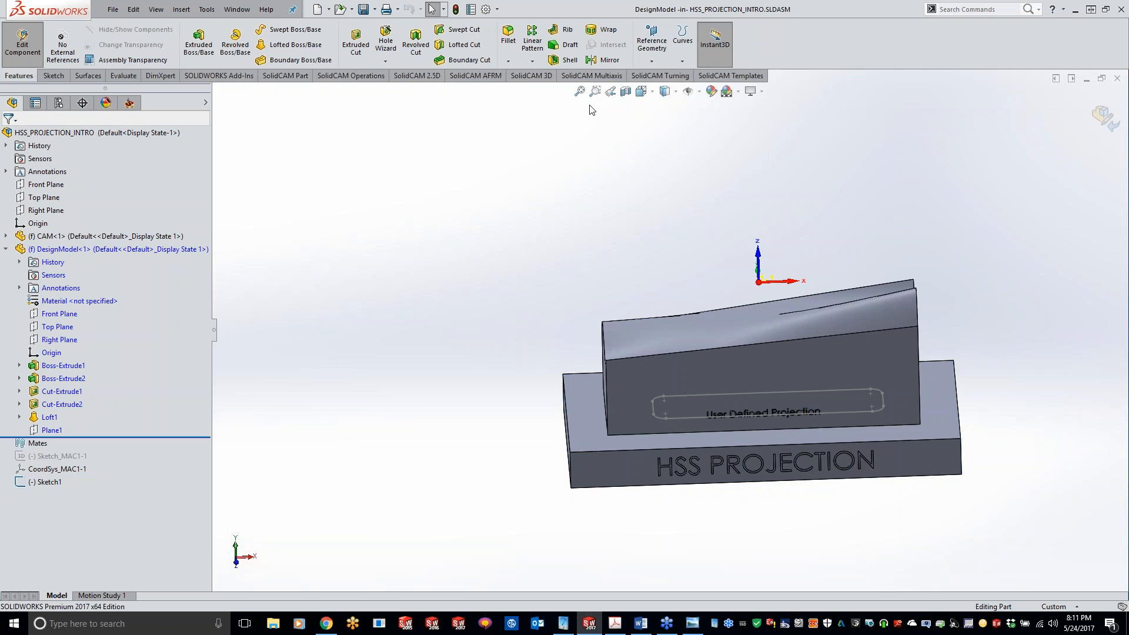
Step: Create a reference plane offset 3.70 in above the top face of the base block
{"action": "left_click", "coordinate": [651, 61]}
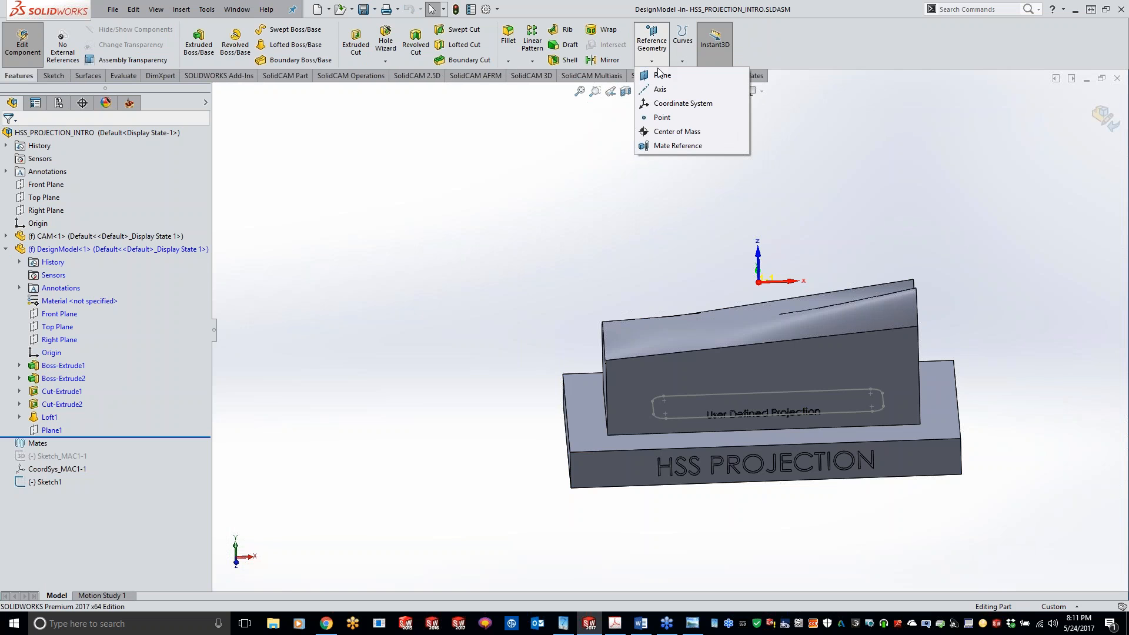
{"action": "left_click", "coordinate": [649, 74]}
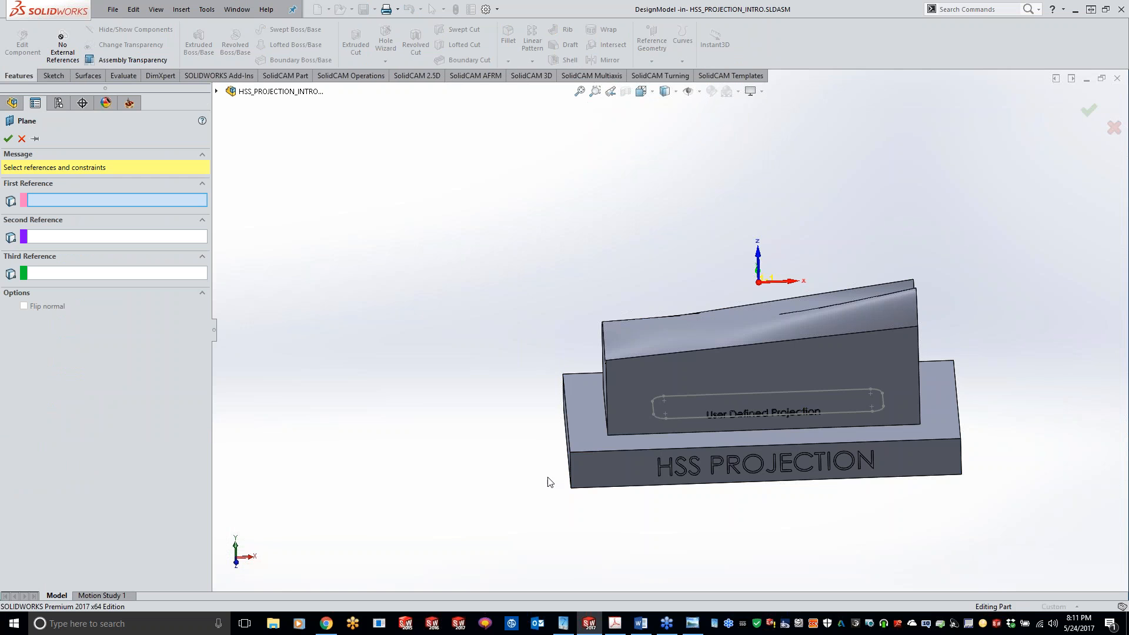
{"action": "left_click", "coordinate": [590, 431]}
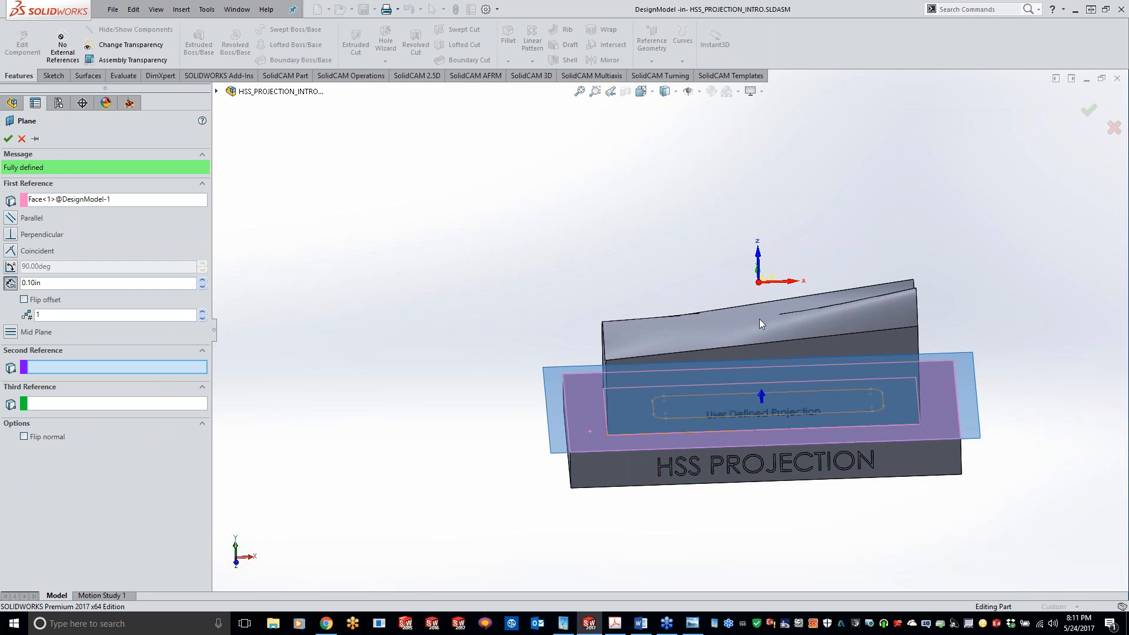
{"action": "left_click_drag", "start_coordinate": [203, 280], "coordinate": [203, 280]}
{"action": "middle_click_drag", "start_coordinate": [386, 347], "coordinate": [385, 221]}
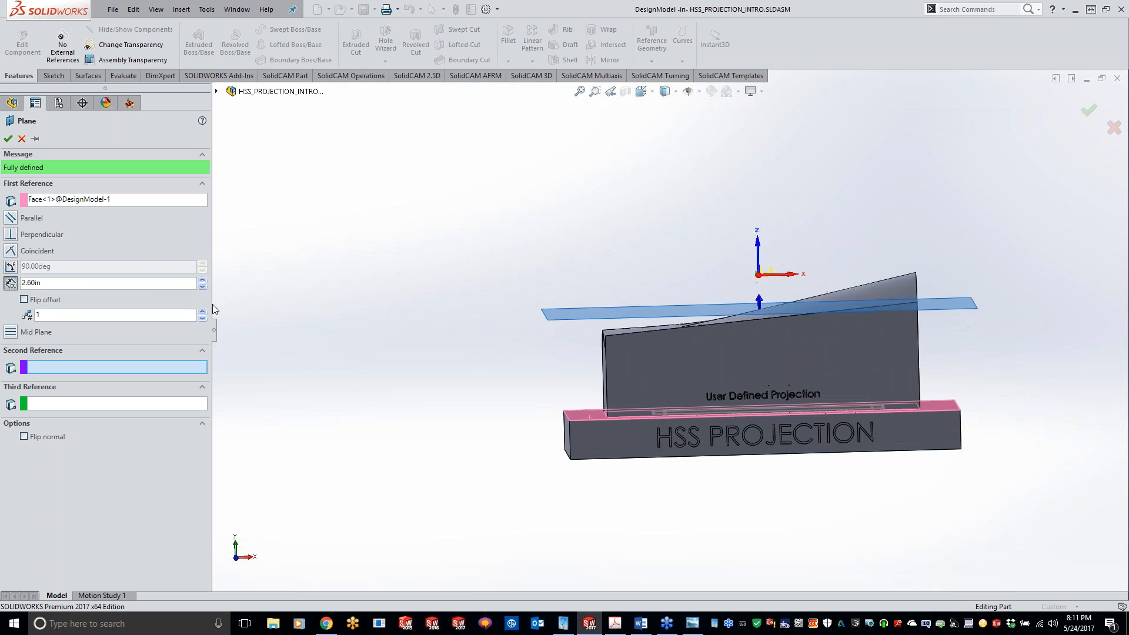
{"action": "left_click_drag", "start_coordinate": [202, 281], "coordinate": [203, 281]}
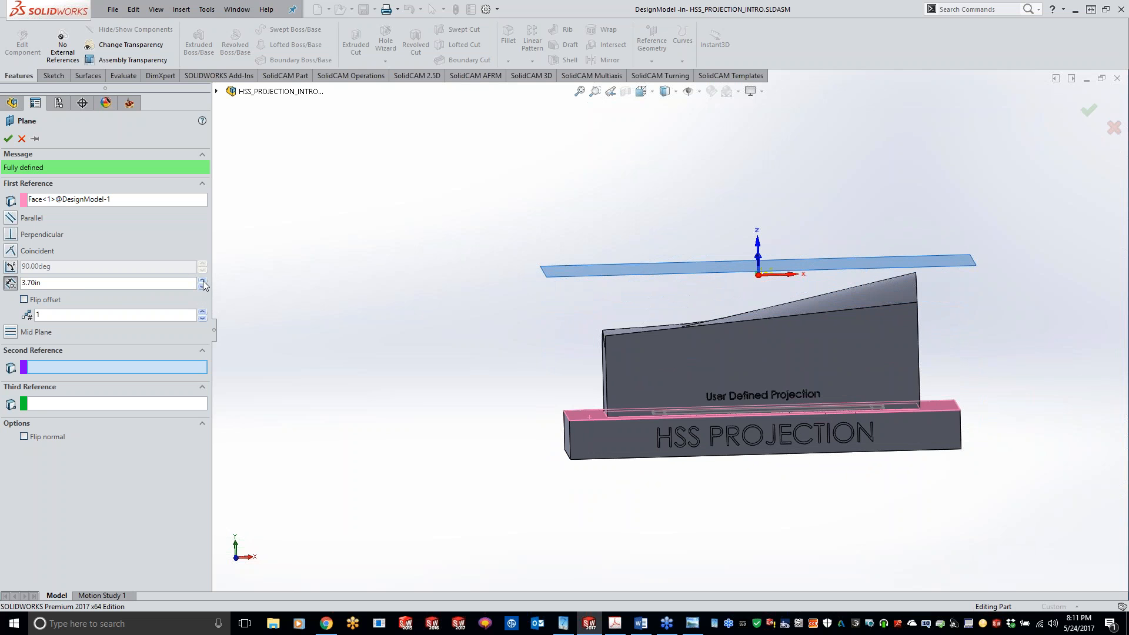
{"action": "left_click", "coordinate": [9, 138]}
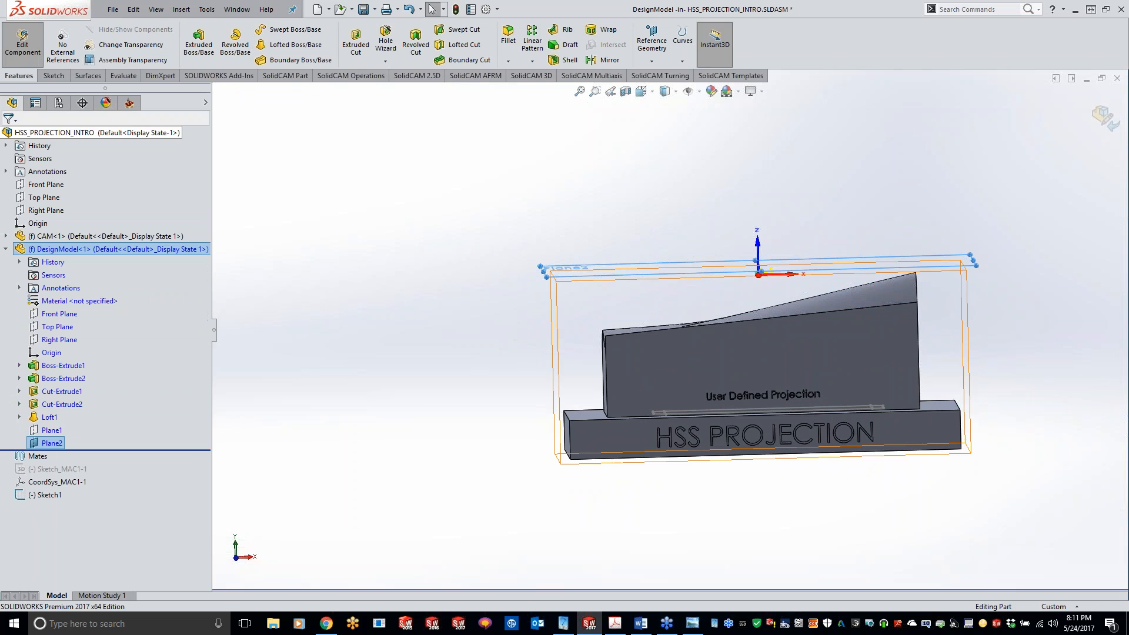
Step: Start a sketch on the new offset plane above the wavy block
{"action": "middle_click_drag", "start_coordinate": [523, 345], "coordinate": [461, 461]}
{"action": "left_click", "coordinate": [481, 344]}
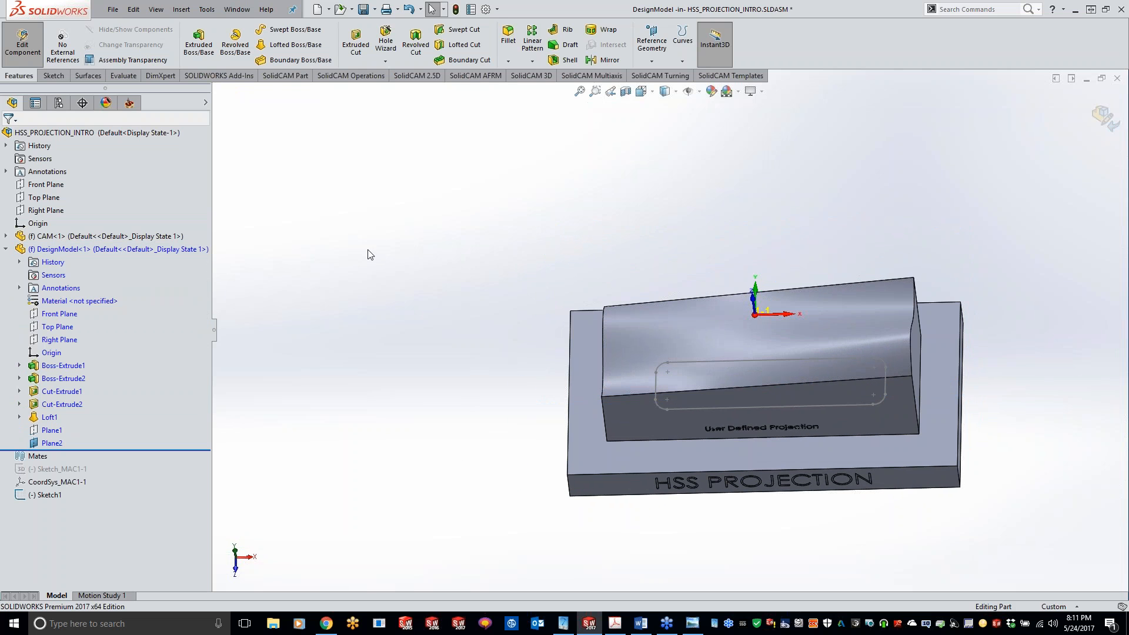
{"action": "right_click", "coordinate": [58, 444]}
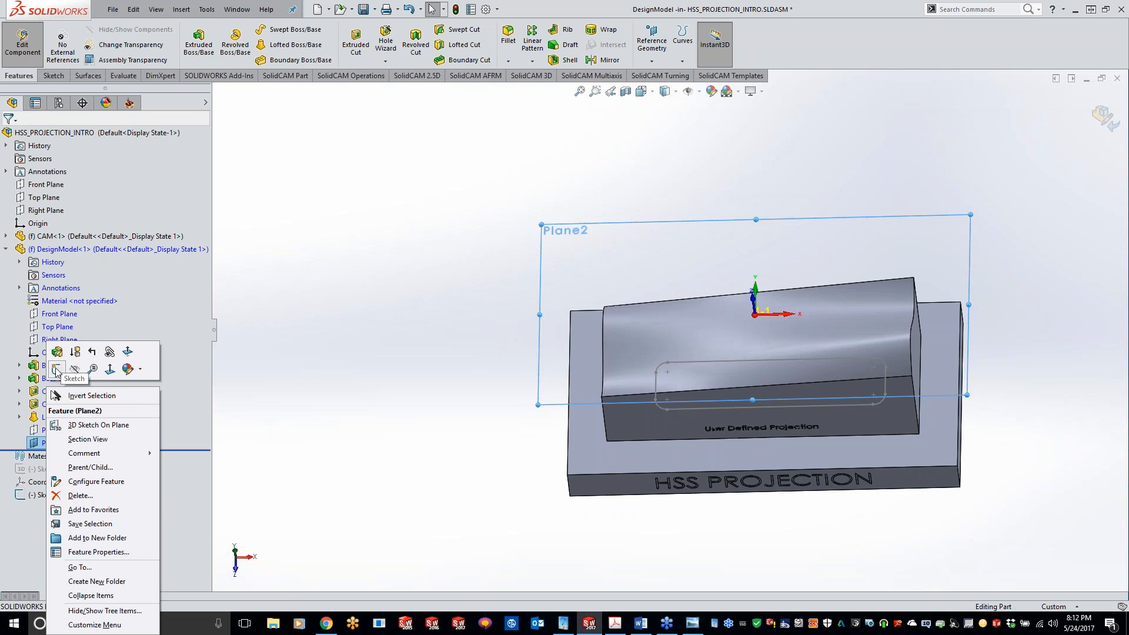
{"action": "left_click", "coordinate": [56, 369]}
{"action": "left_click", "coordinate": [254, 44]}
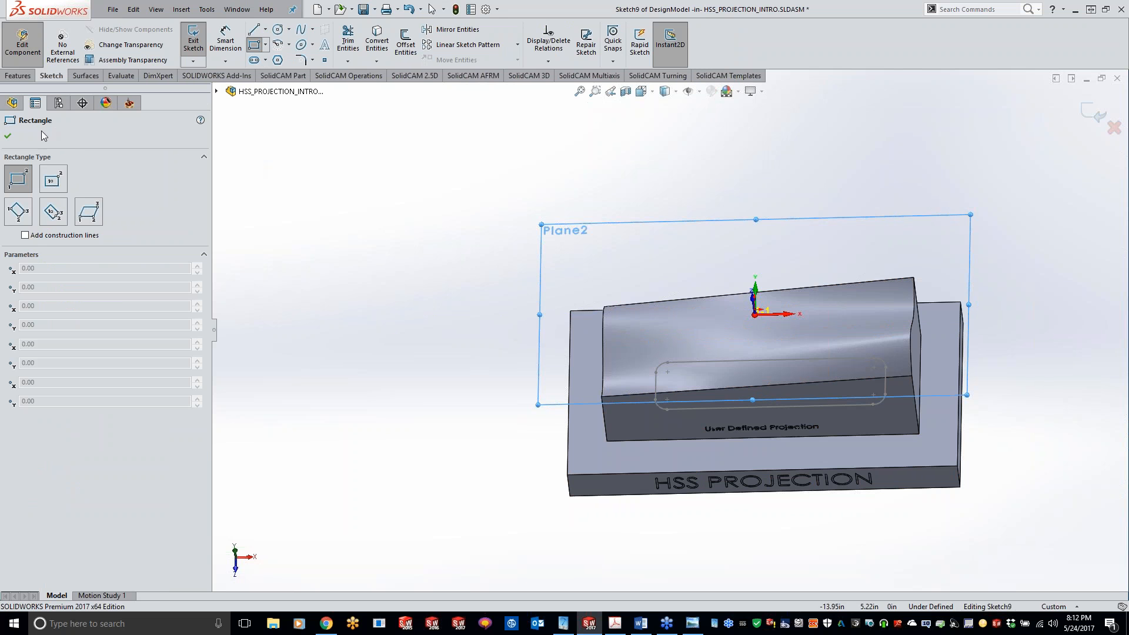
{"action": "left_click", "coordinate": [18, 136]}
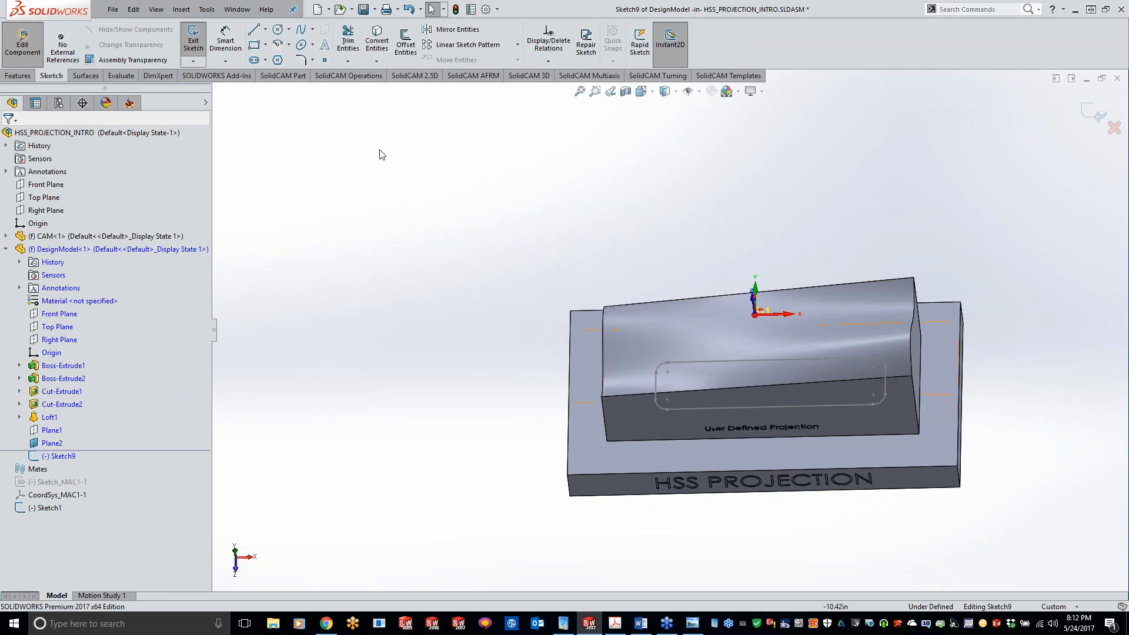
{"action": "left_click", "coordinate": [377, 41]}
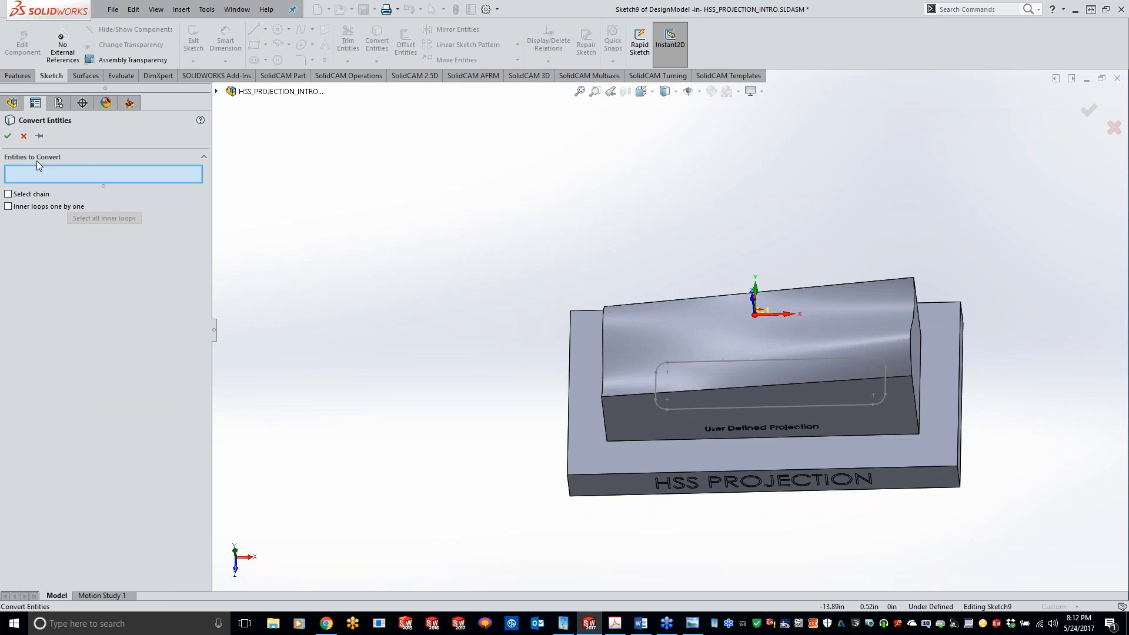
{"action": "left_click", "coordinate": [24, 136]}
Step: Sketch a corner rectangle about 5.77 in by 1.44 in over the wavy face, close to the existing rounded rectangle
{"action": "left_click", "coordinate": [254, 45]}
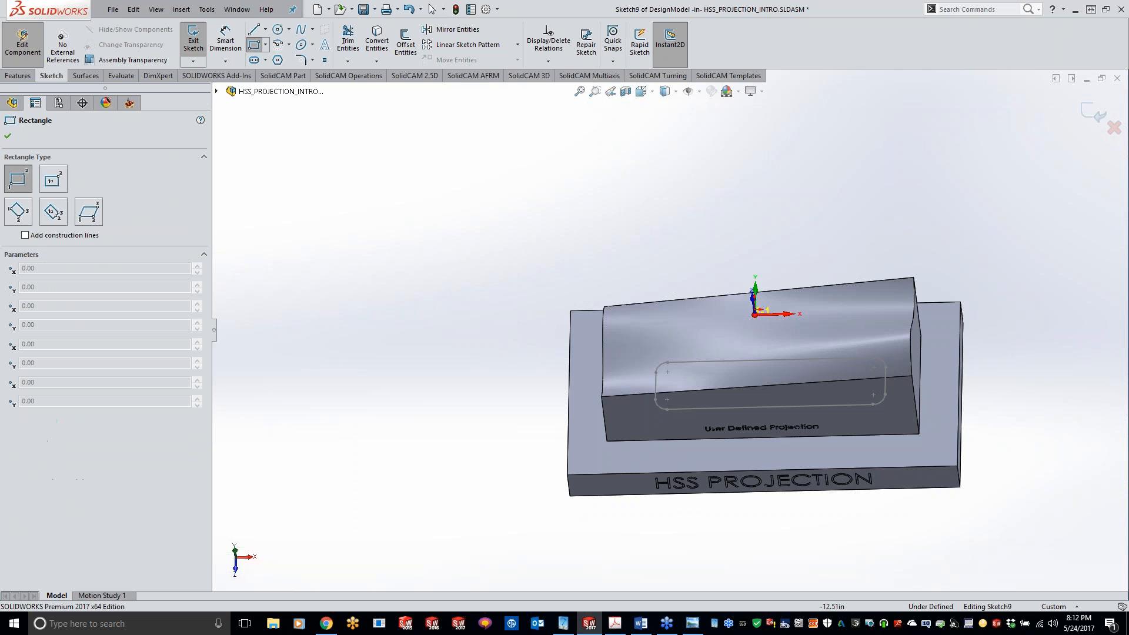
{"action": "middle_click_drag", "start_coordinate": [695, 280], "coordinate": [695, 397]}
{"action": "left_click", "coordinate": [659, 337]}
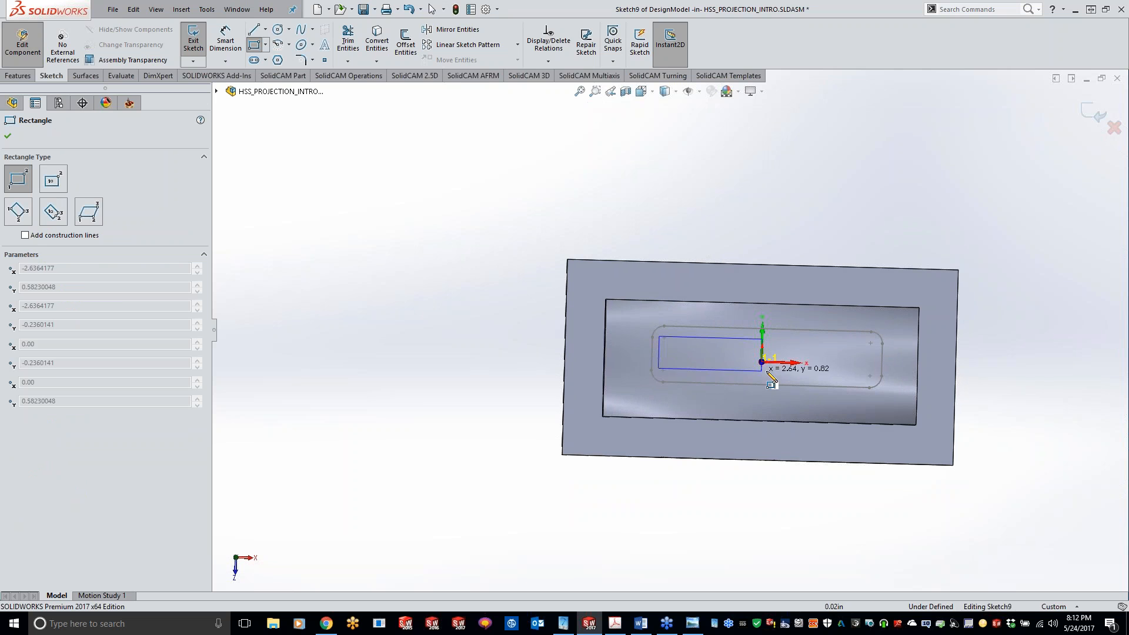
{"action": "left_click", "coordinate": [884, 398]}
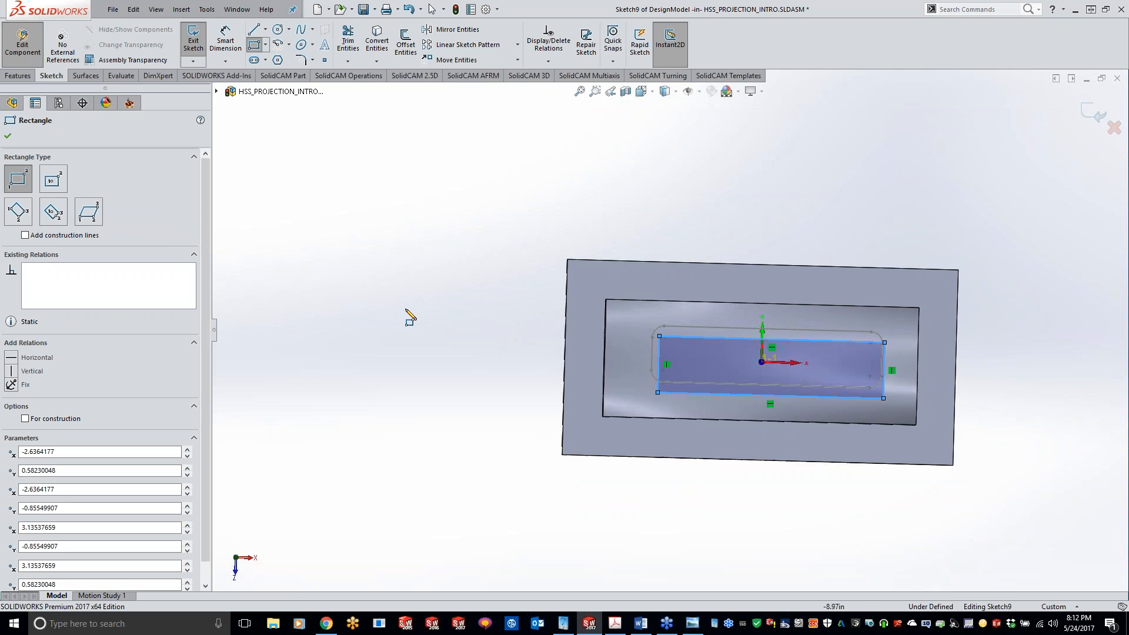
Step: Round the new rectangle's four corners with 0.30 in sketch fillets, and finish both the sketch and the component editing
{"action": "left_click", "coordinate": [301, 59]}
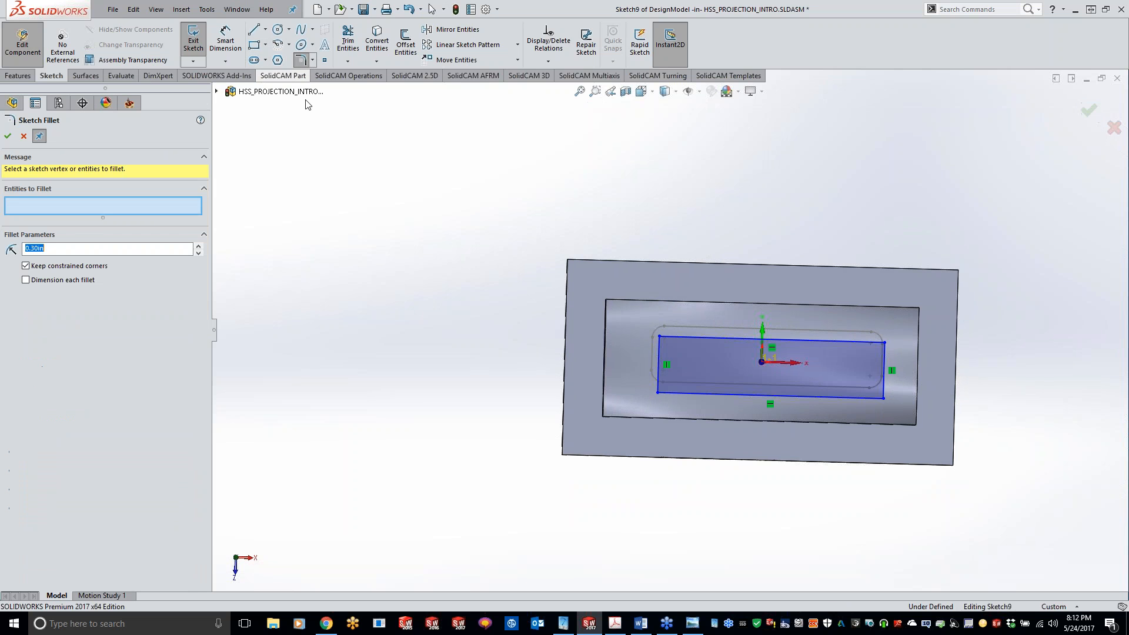
{"action": "left_click", "coordinate": [659, 350]}
{"action": "left_click", "coordinate": [676, 337]}
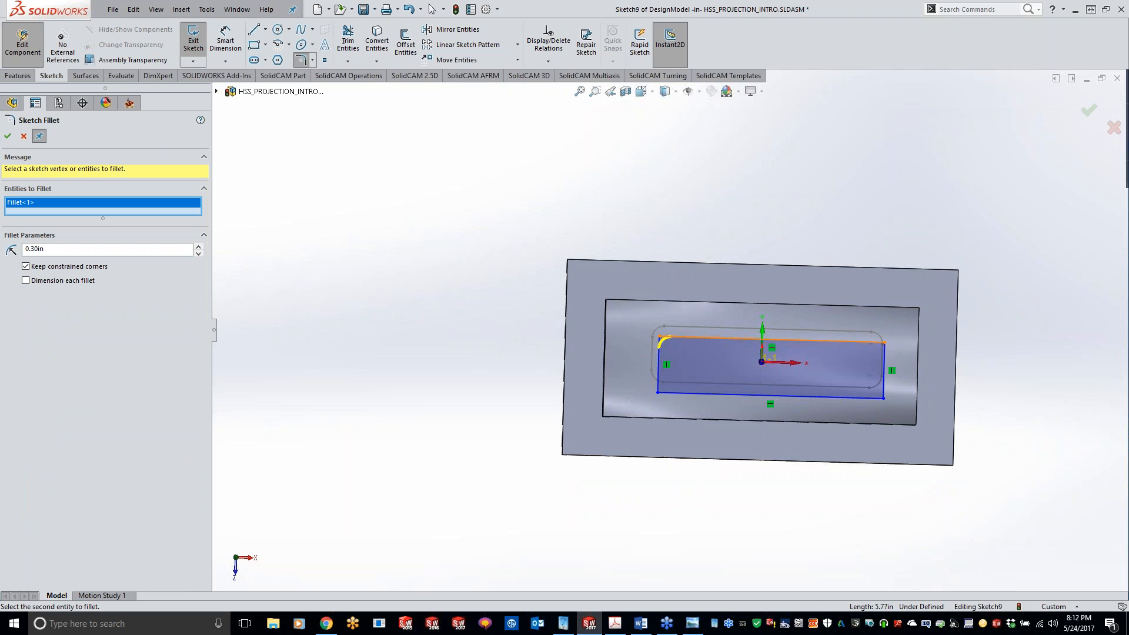
{"action": "left_click", "coordinate": [871, 343]}
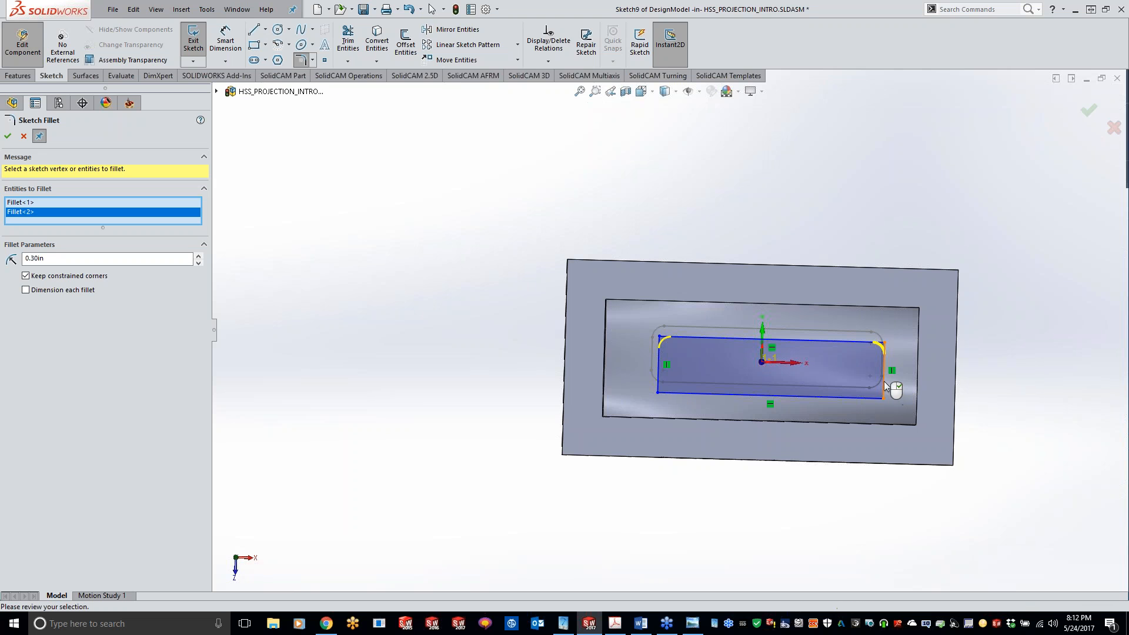
{"action": "left_click", "coordinate": [886, 384]}
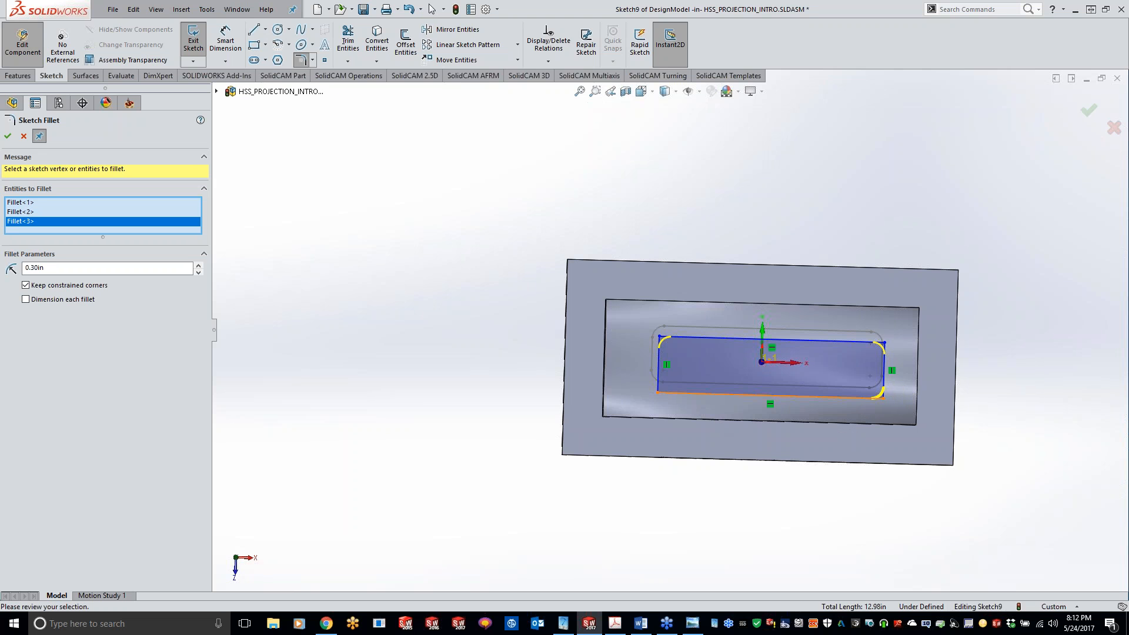
{"action": "left_click", "coordinate": [712, 396]}
{"action": "left_click", "coordinate": [658, 380]}
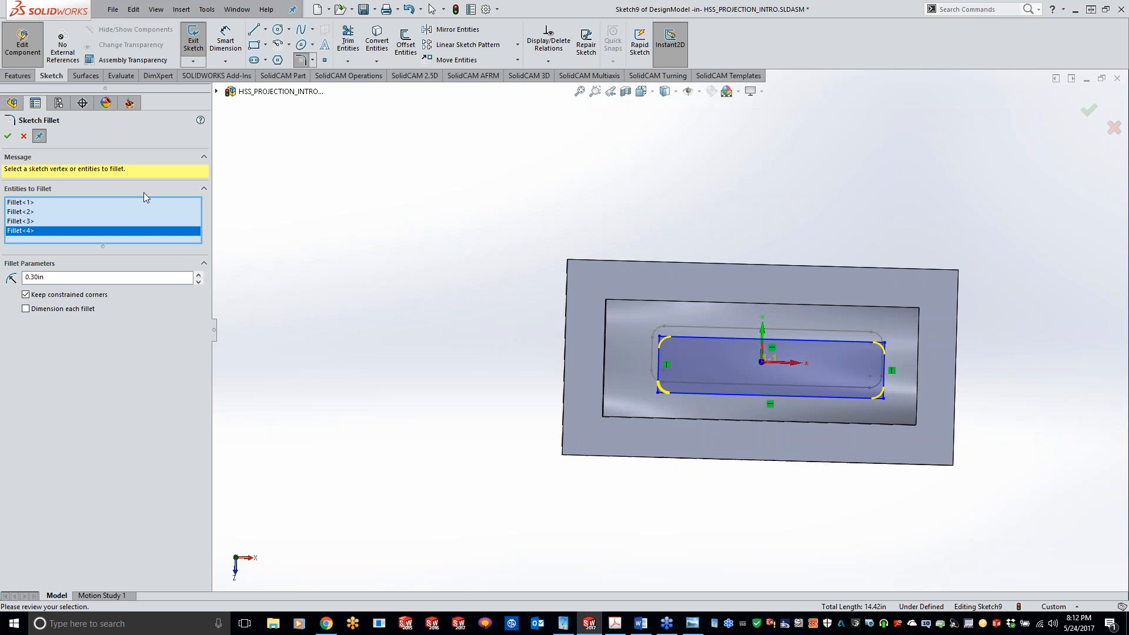
{"action": "left_click", "coordinate": [7, 136]}
{"action": "left_click", "coordinate": [8, 136]}
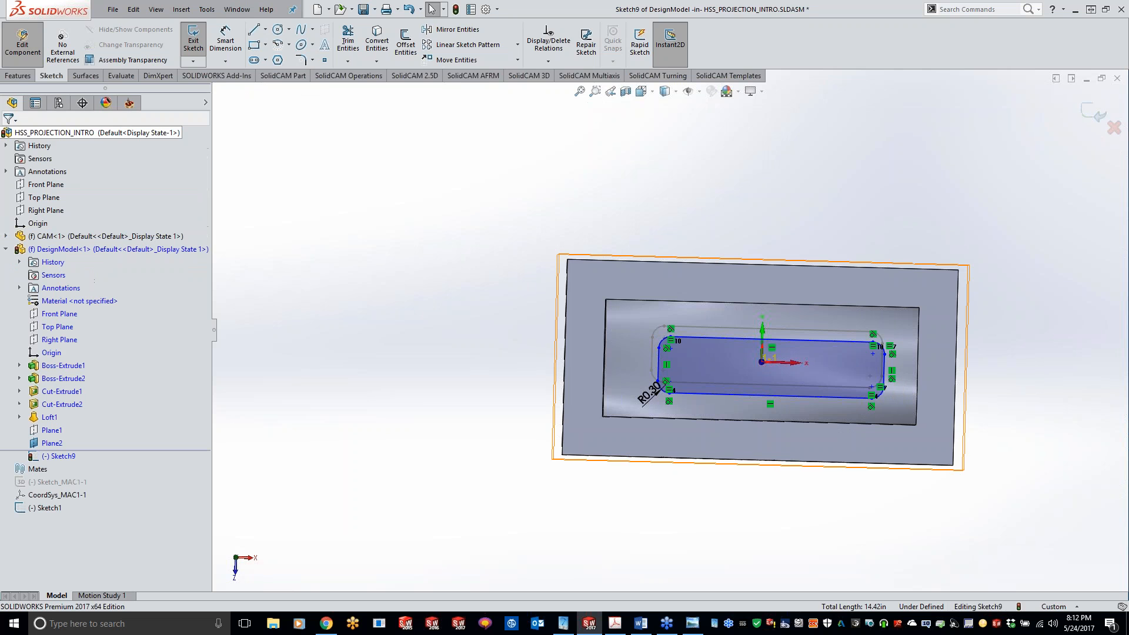
{"action": "left_click", "coordinate": [1089, 116]}
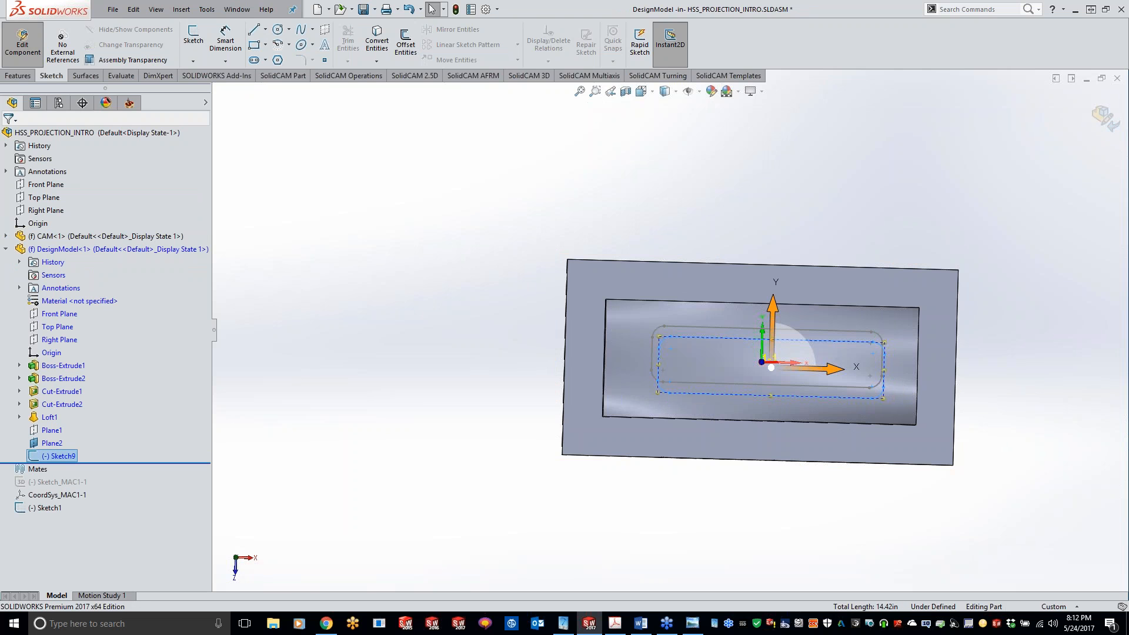
{"action": "left_click", "coordinate": [1105, 117]}
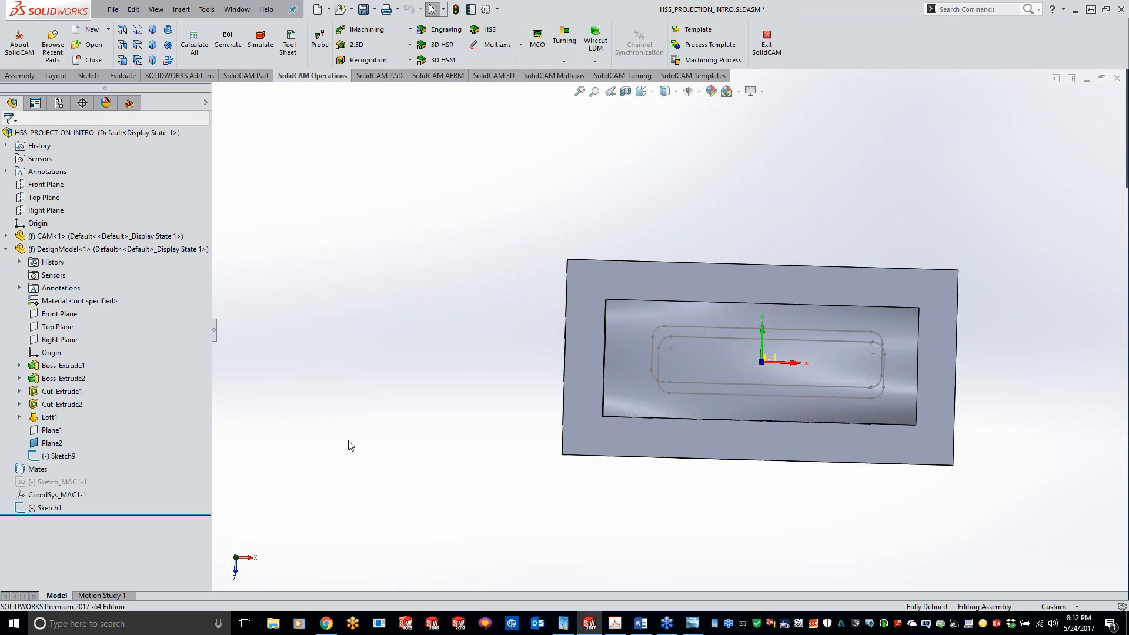
Step: In the HSS_Proj_faces6 operation, define the new rounded rectangle chain as the projection curve, and save and calculate the operation
{"action": "left_click", "coordinate": [129, 103]}
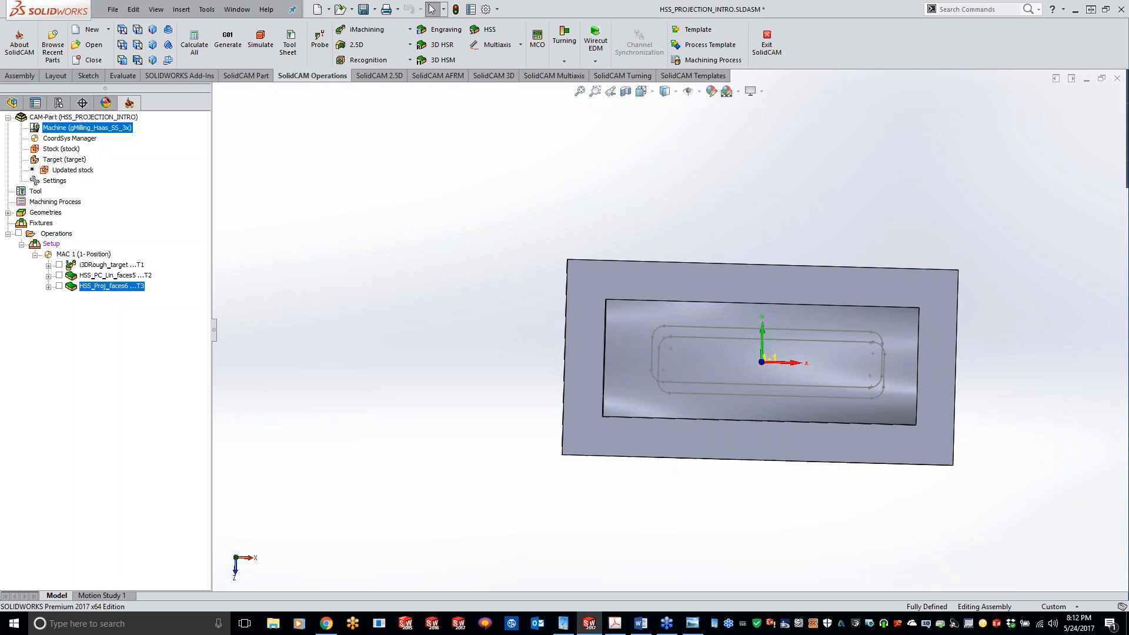
{"action": "double_click", "coordinate": [88, 286]}
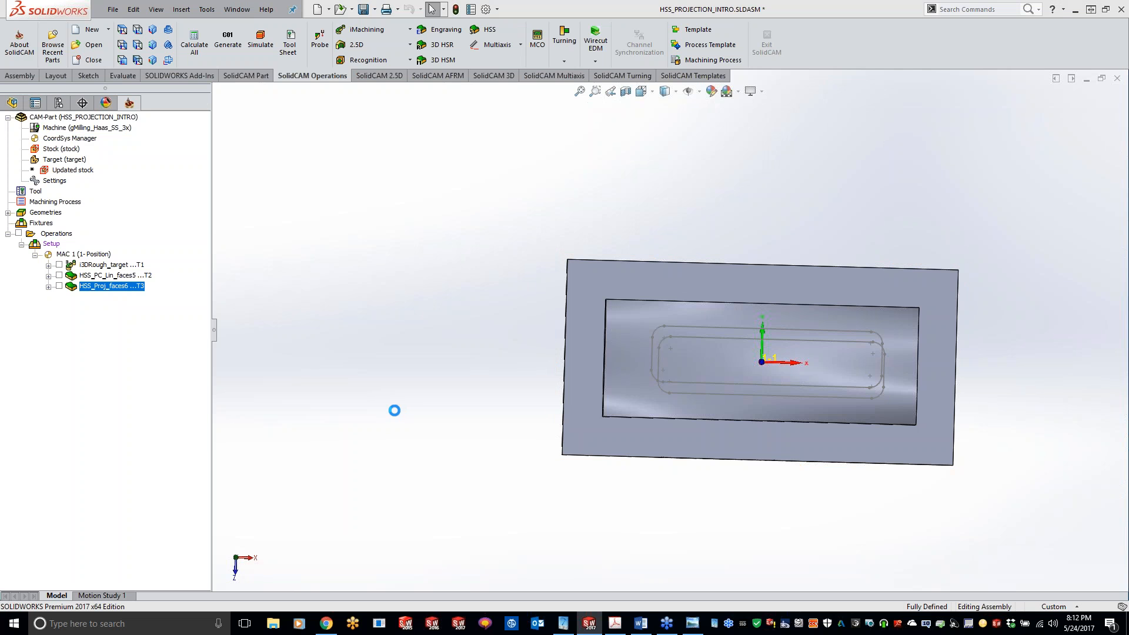
{"action": "left_click", "coordinate": [145, 177]}
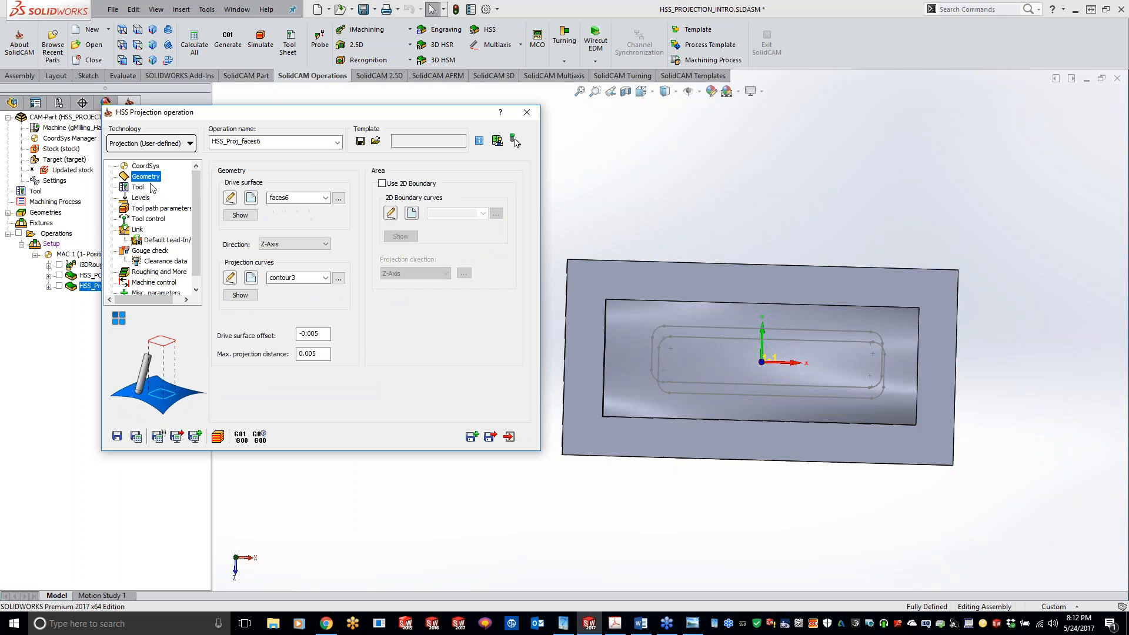
{"action": "left_click", "coordinate": [251, 278]}
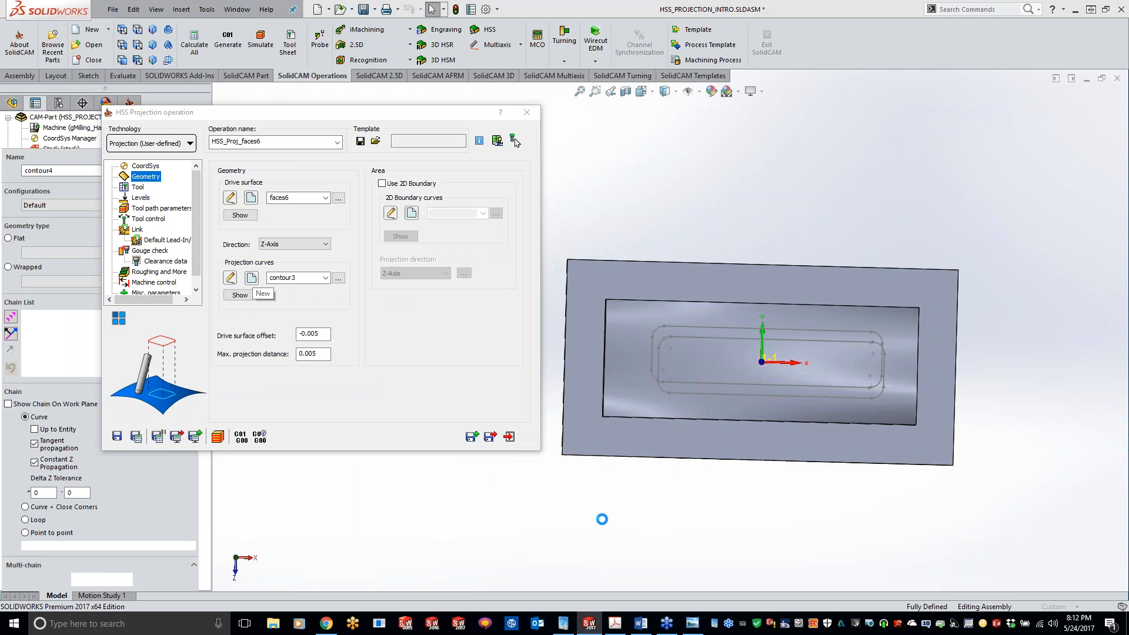
{"action": "left_click", "coordinate": [658, 362]}
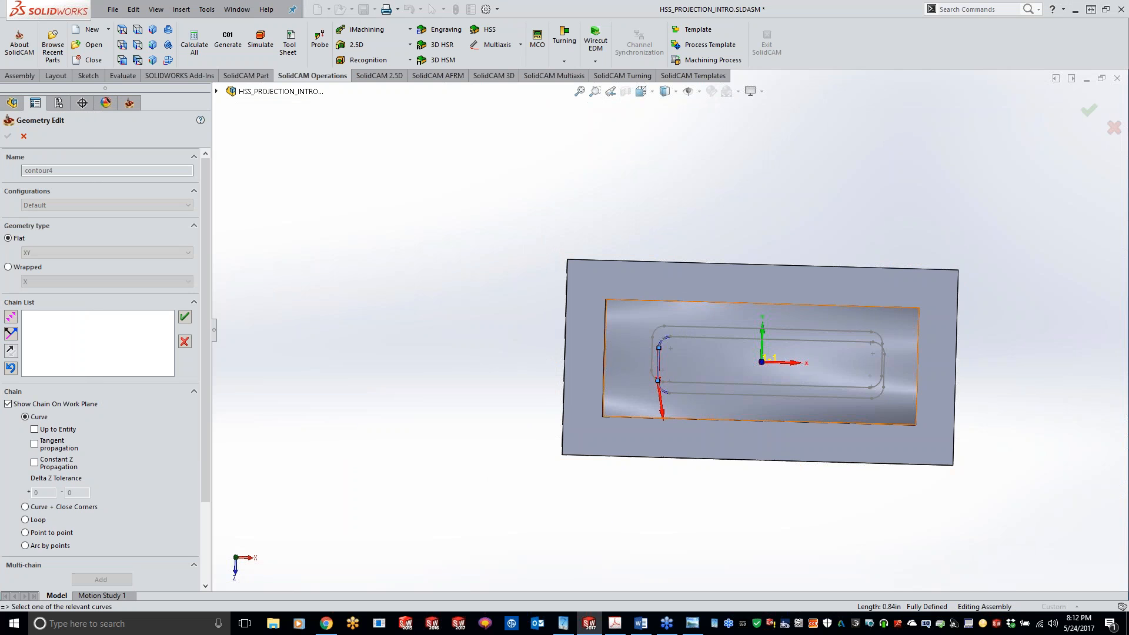
{"action": "left_click", "coordinate": [12, 317]}
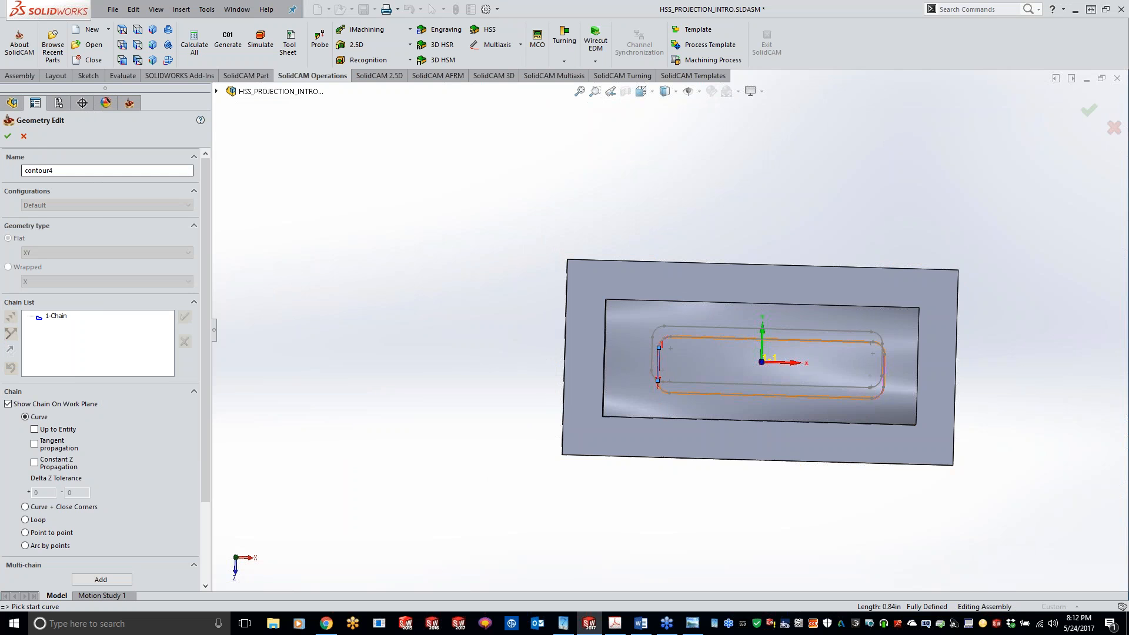
{"action": "left_click", "coordinate": [7, 138]}
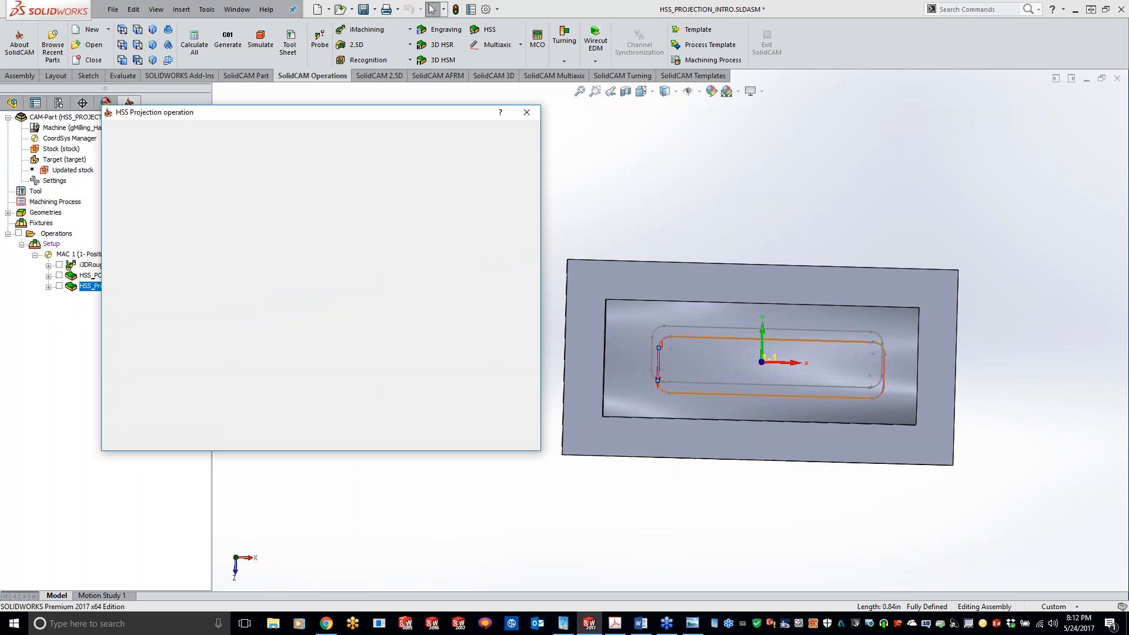
{"action": "left_click", "coordinate": [136, 437]}
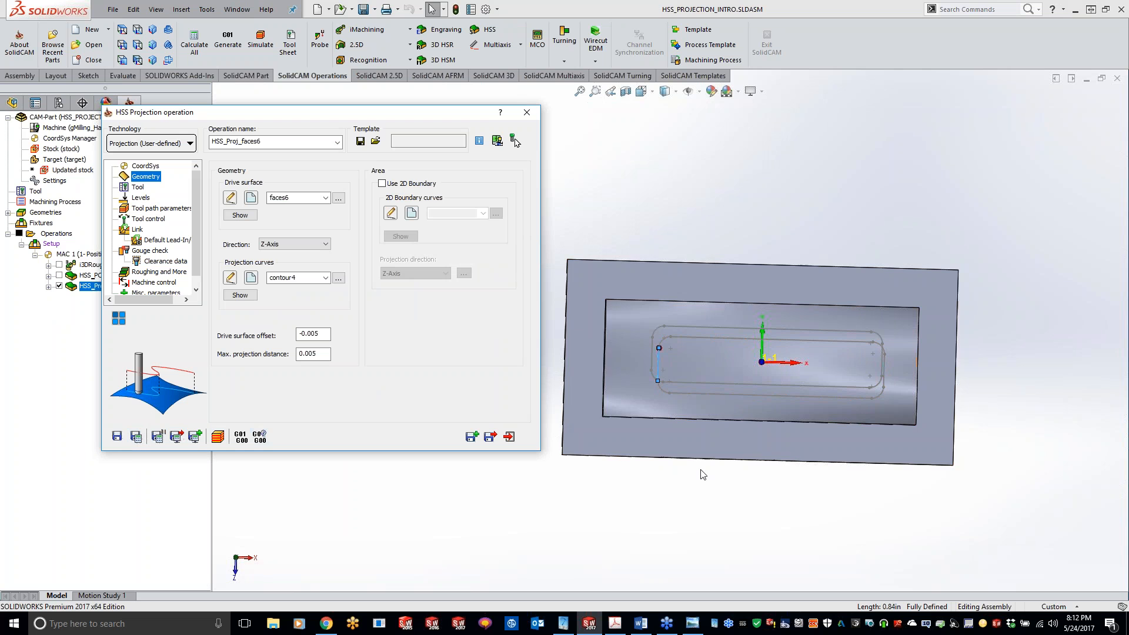
Step: Simulate the projection operation in SolidVerify, examine the groove on the wavy face, and close the simulation and the operation
{"action": "middle_click_drag", "start_coordinate": [693, 528], "coordinate": [848, 410]}
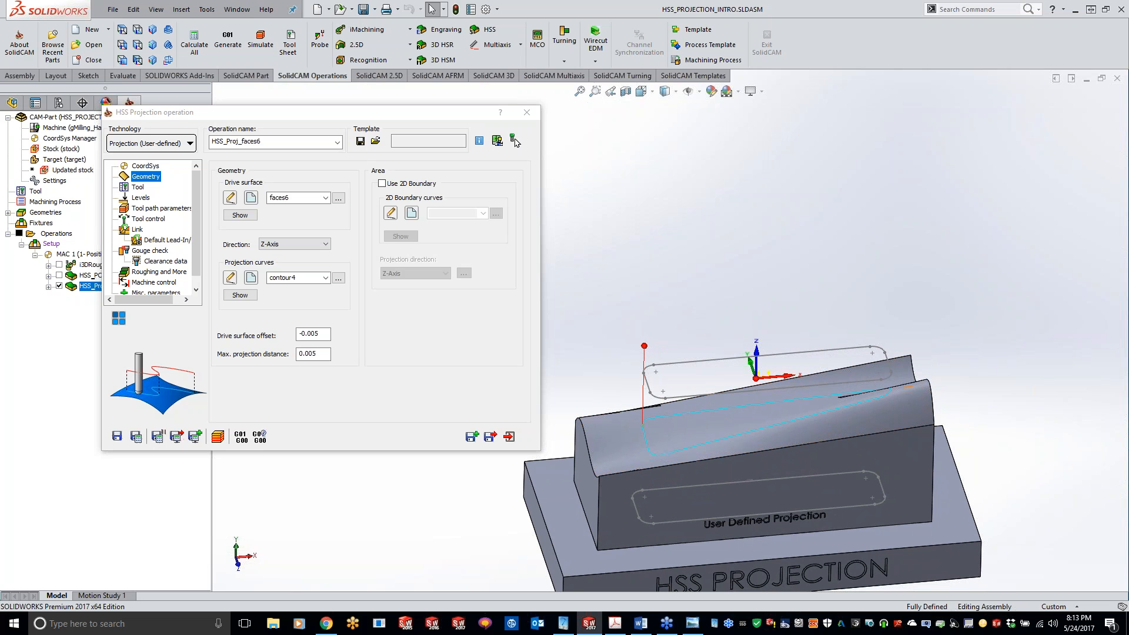
{"action": "left_click", "coordinate": [218, 437]}
{"action": "left_click", "coordinate": [158, 380]}
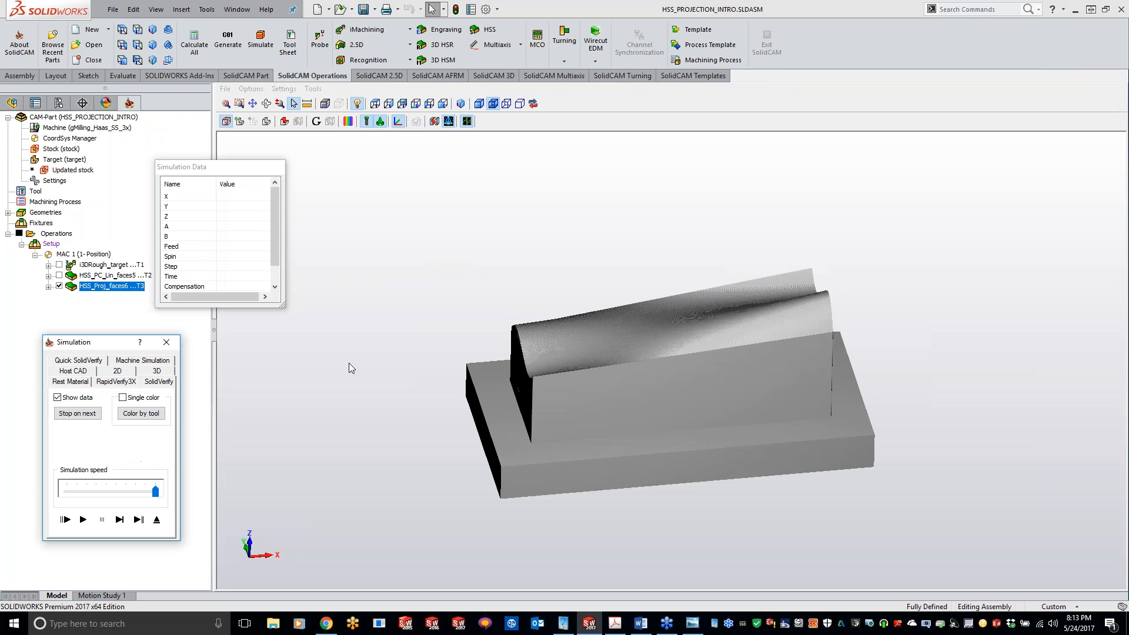
{"action": "left_click", "coordinate": [83, 519]}
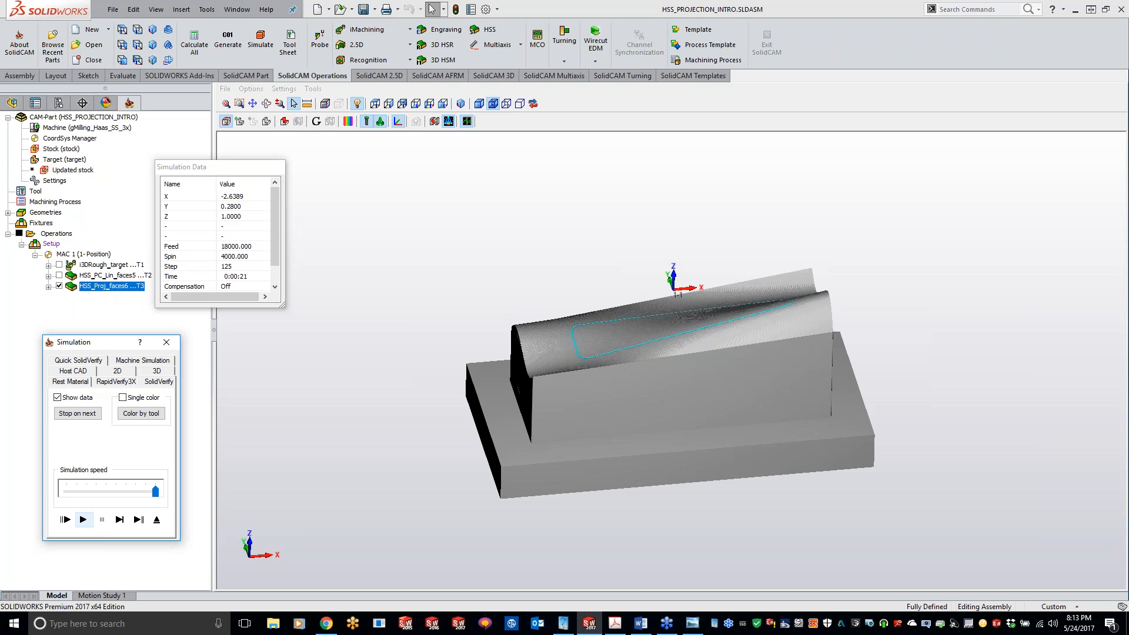
{"action": "middle_click_drag", "start_coordinate": [364, 322], "coordinate": [451, 395]}
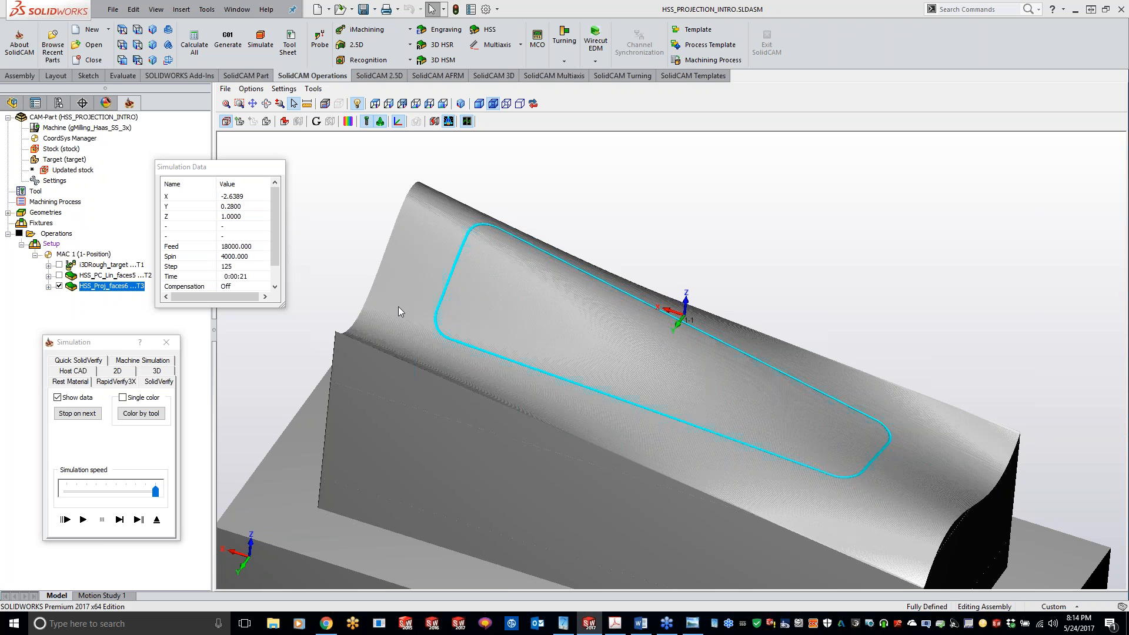
{"action": "left_click", "coordinate": [166, 343]}
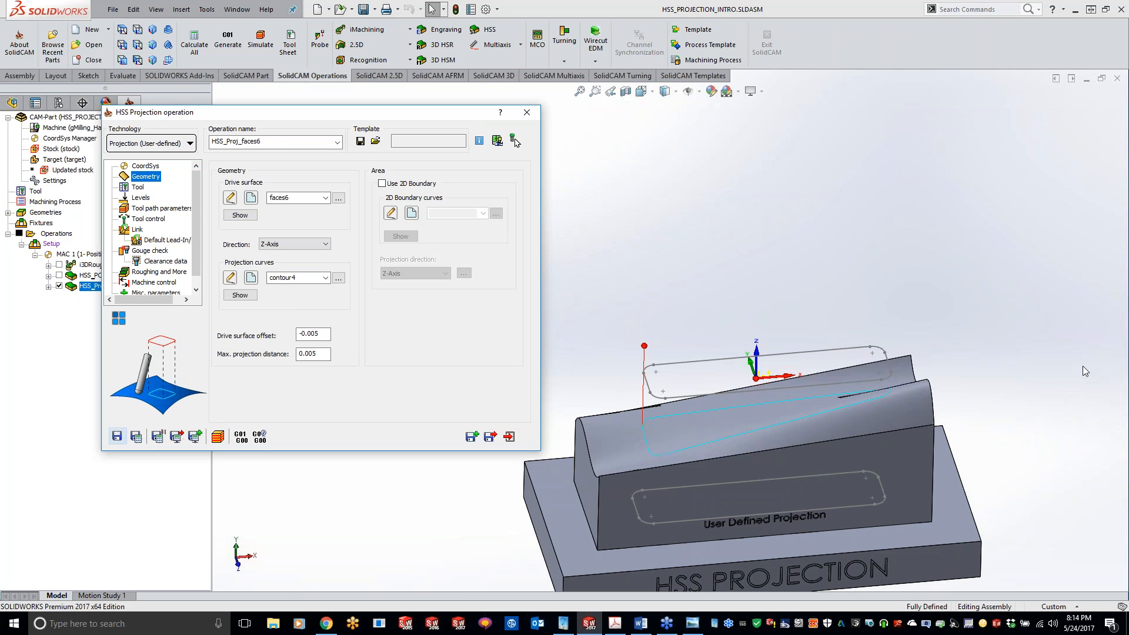
{"action": "left_click", "coordinate": [527, 112]}
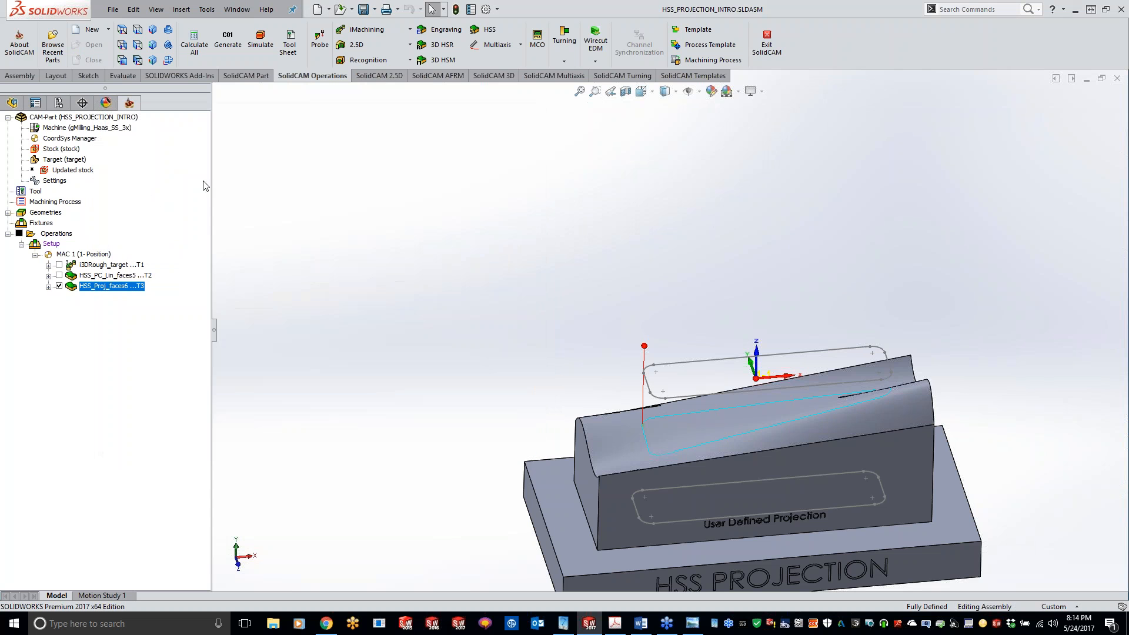
Step: Close the current CAM-Part and open the recent CAM-Part HSS_PROJECTION_USER-DEFINED_PART 2
{"action": "right_click", "coordinate": [83, 119]}
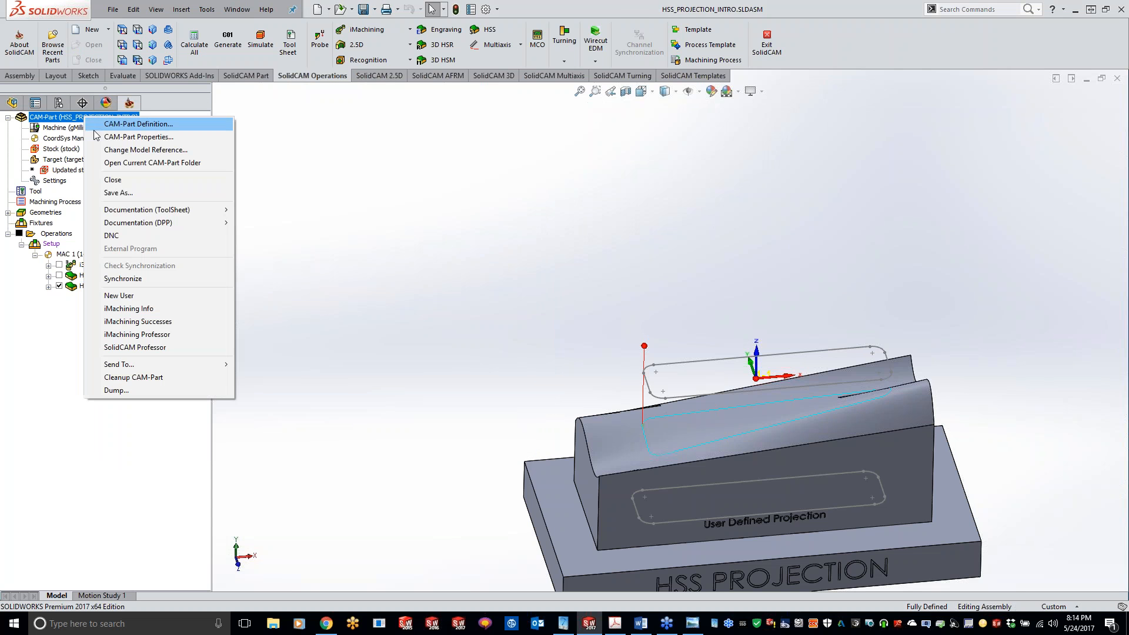
{"action": "left_click", "coordinate": [118, 179]}
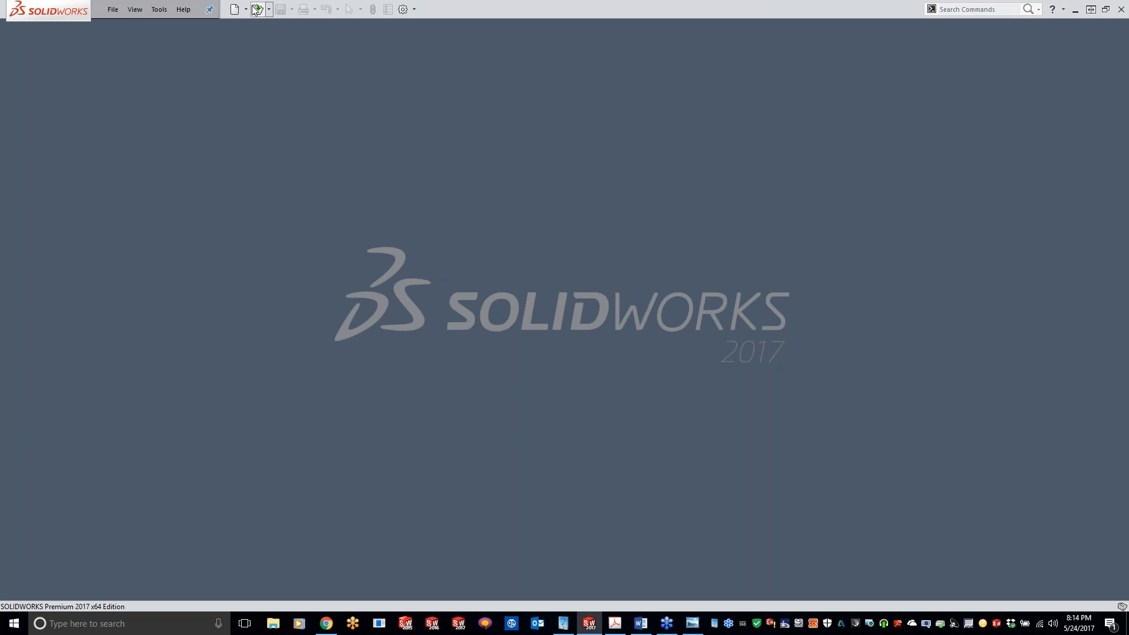
{"action": "left_click", "coordinate": [160, 10]}
{"action": "mouse_move", "coordinate": [184, 59]}
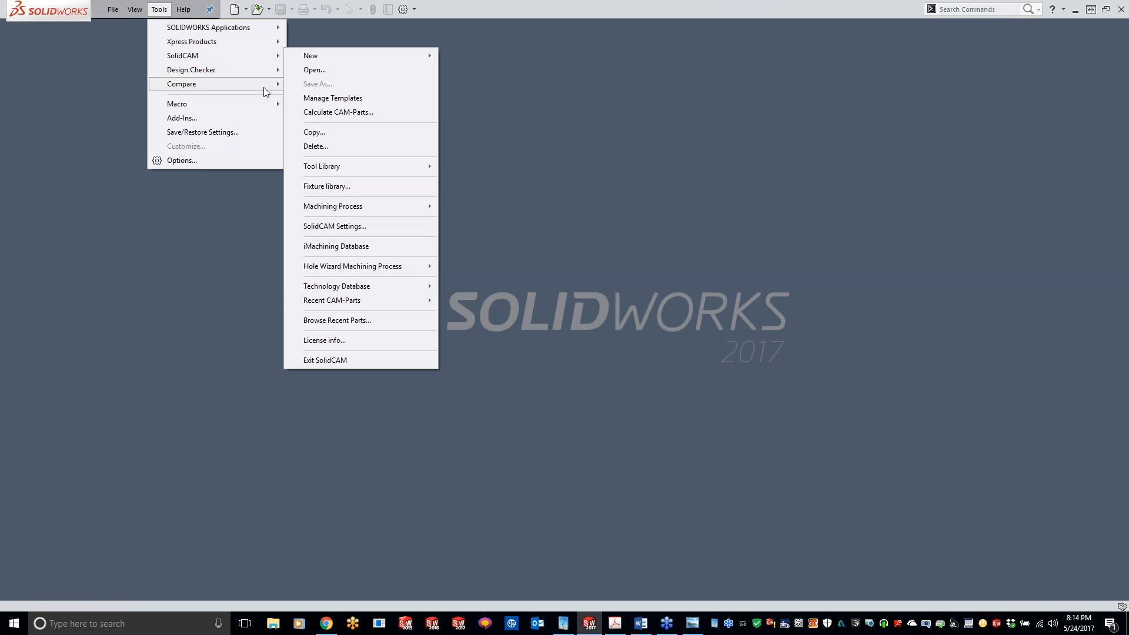
{"action": "mouse_move", "coordinate": [335, 300]}
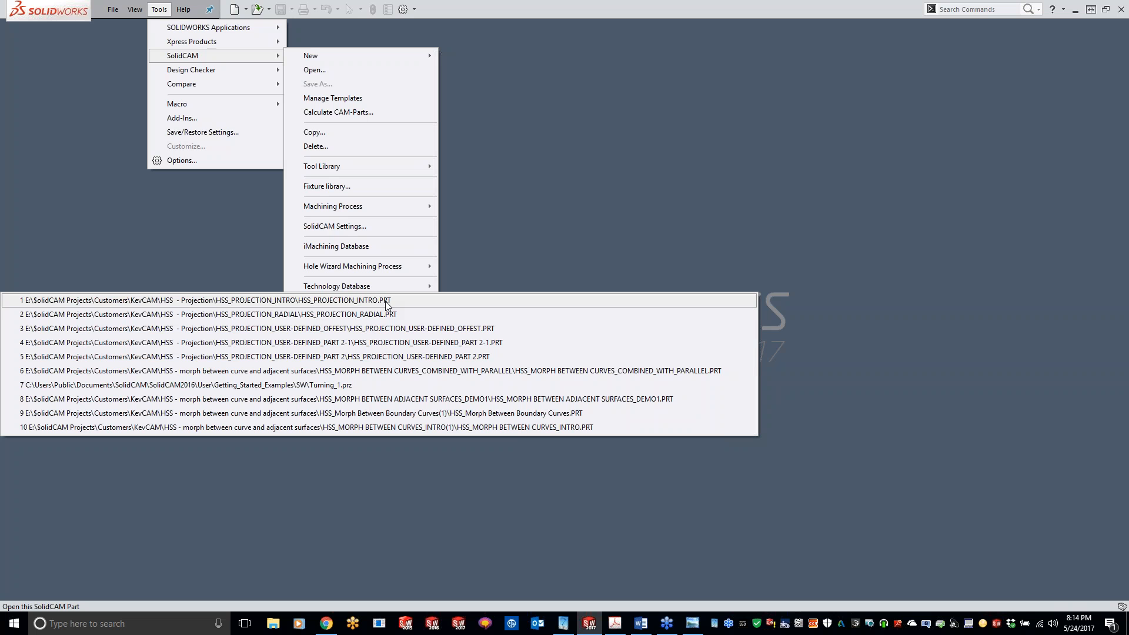
{"action": "left_click", "coordinate": [392, 357]}
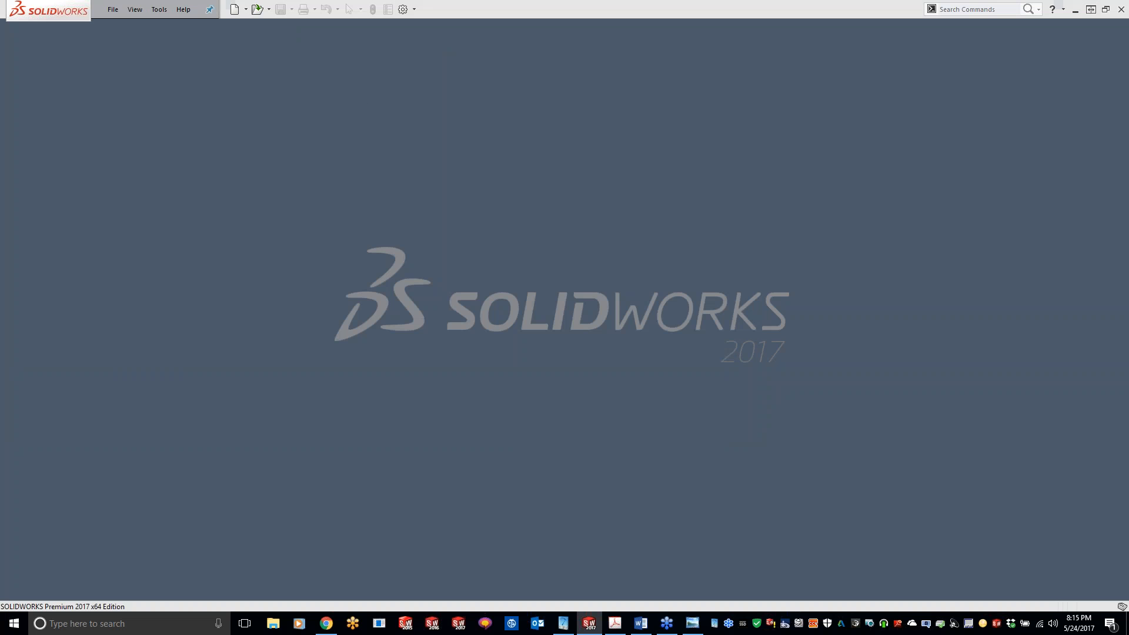
{"action": "left_click", "coordinate": [676, 152]}
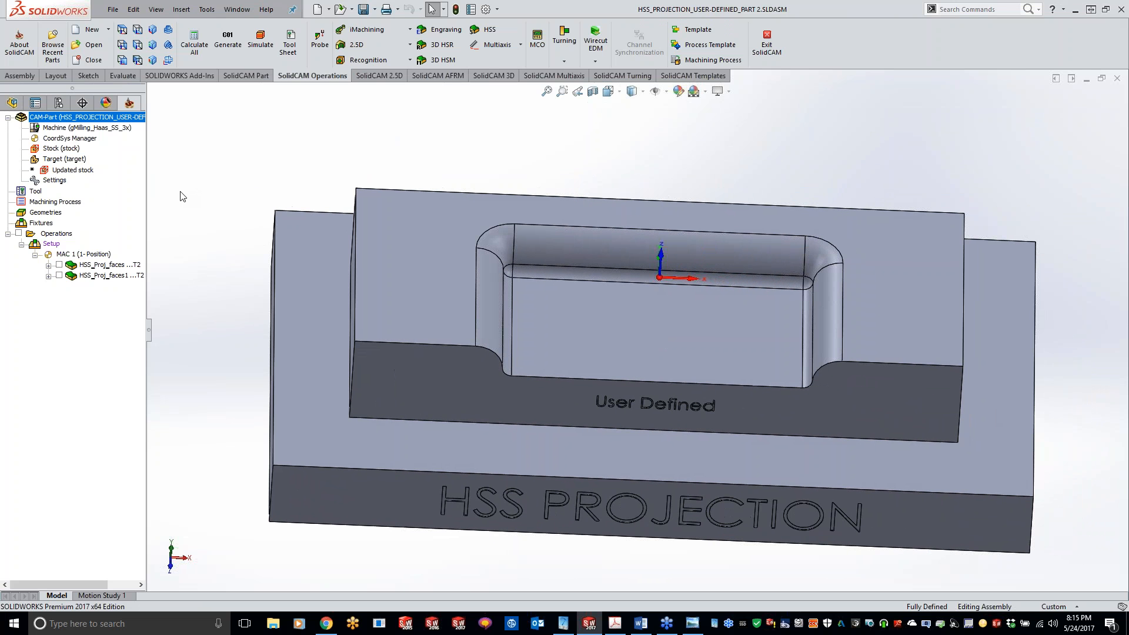
Step: Delete both existing HSS projection operations, HSS_Proj_faces and HSS_Proj_faces1, from the setup
{"action": "left_click", "coordinate": [59, 265]}
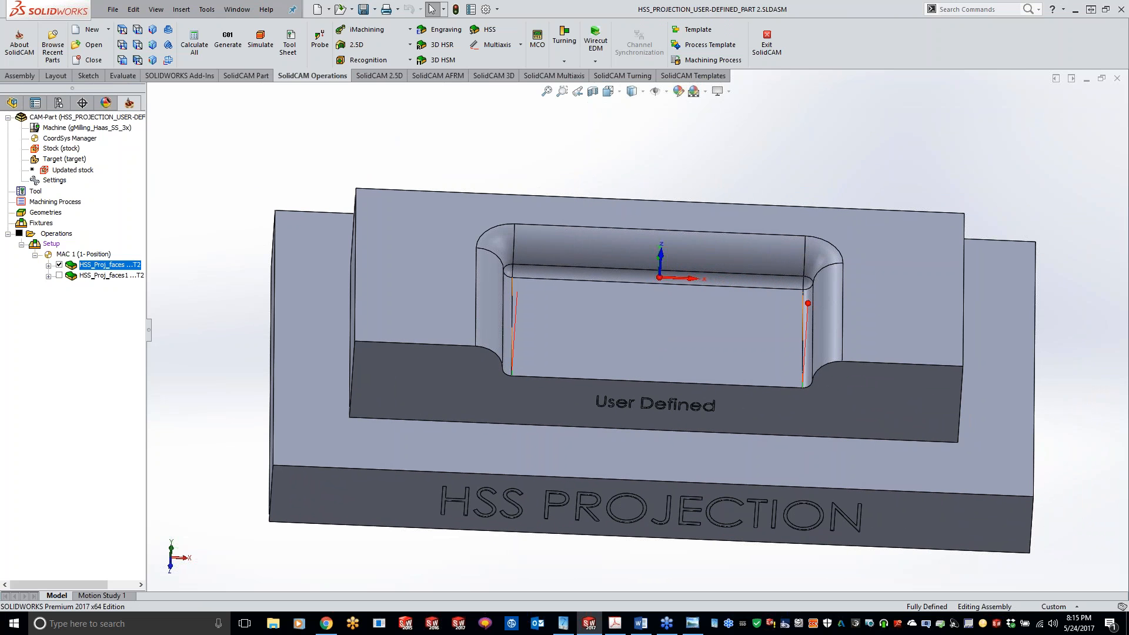
{"action": "left_click", "coordinate": [59, 276]}
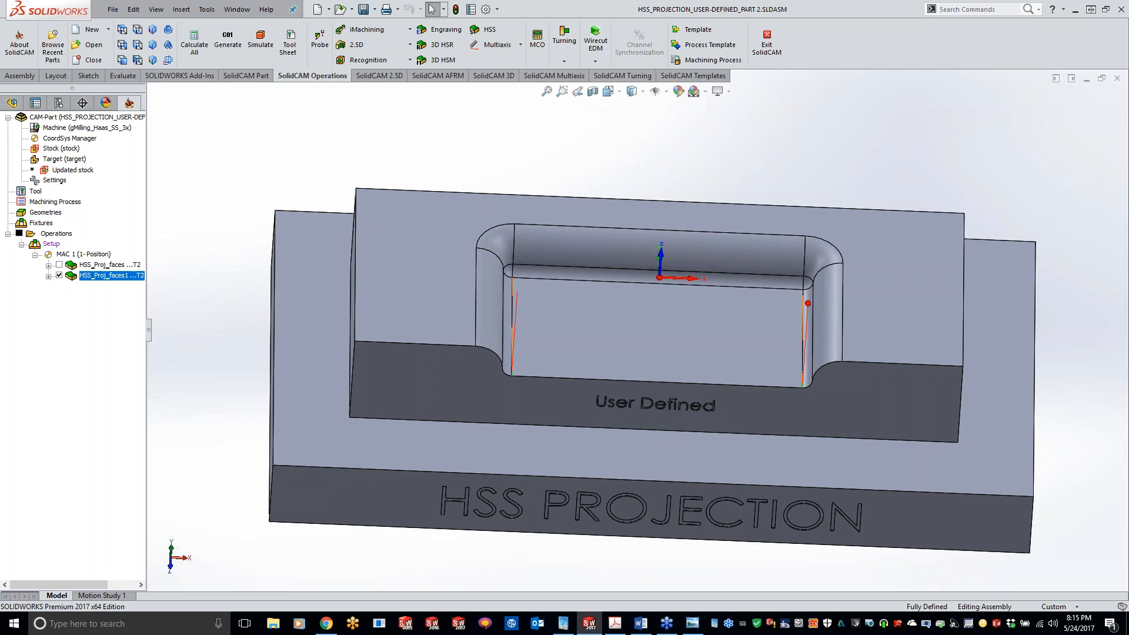
{"action": "left_click", "coordinate": [100, 265], "text": "ctrl"}
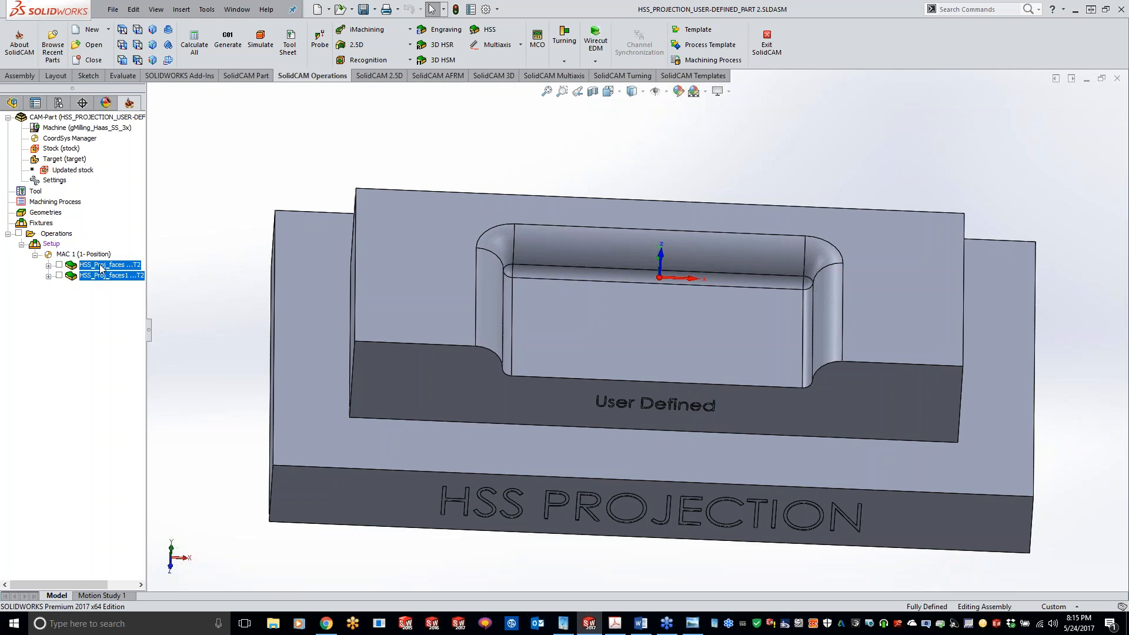
{"action": "right_click", "coordinate": [100, 265]}
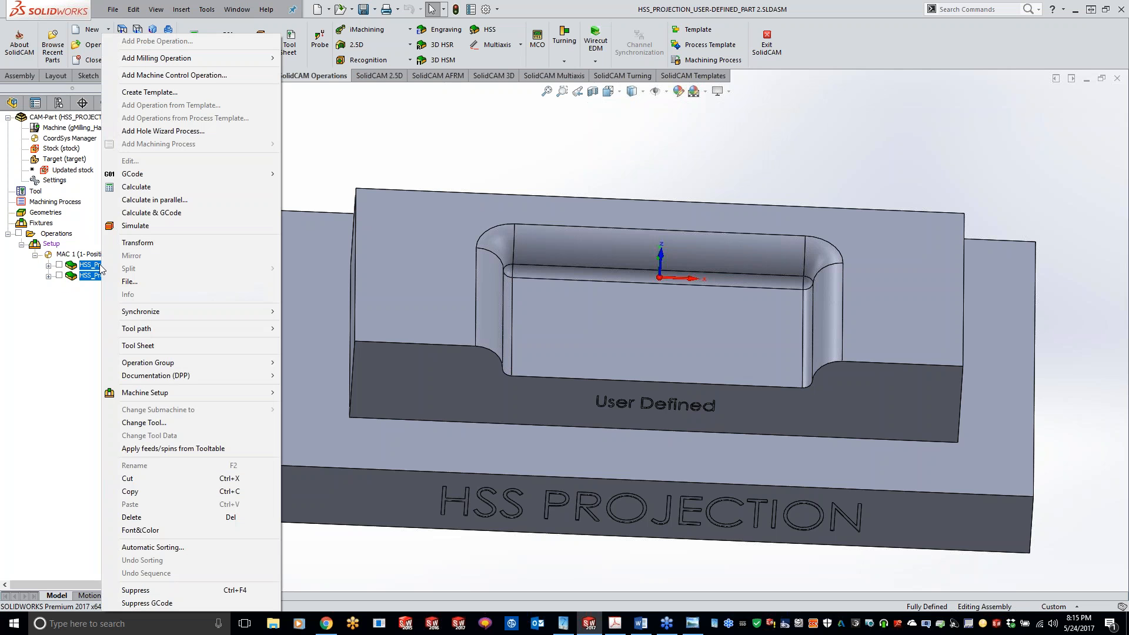
{"action": "left_click", "coordinate": [140, 518]}
{"action": "left_click", "coordinate": [363, 154]}
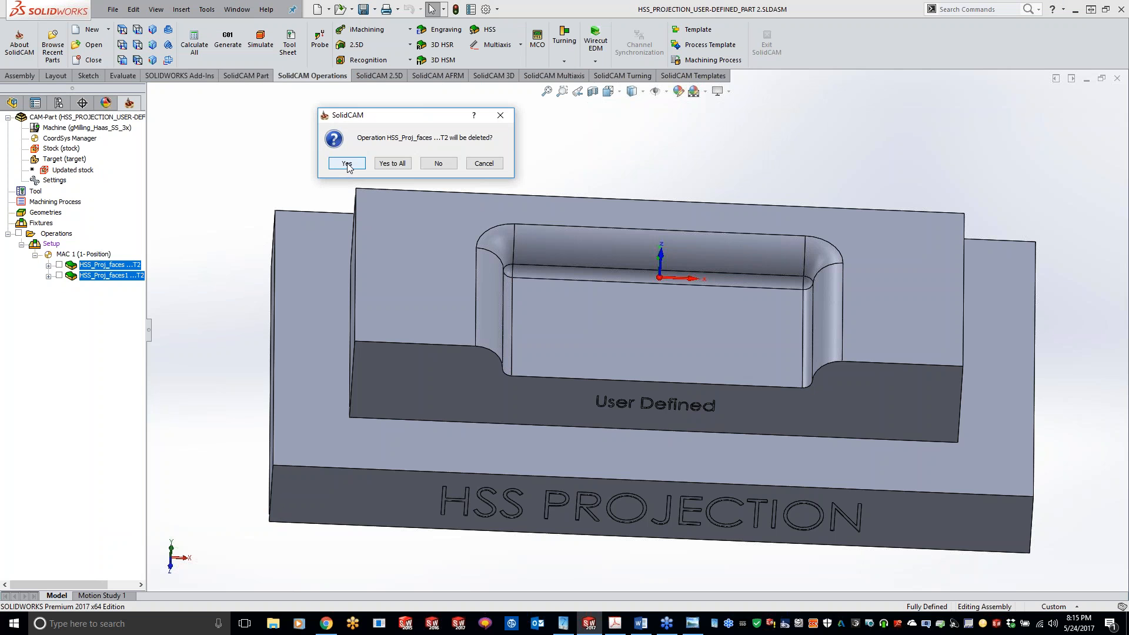
{"action": "left_click", "coordinate": [392, 164]}
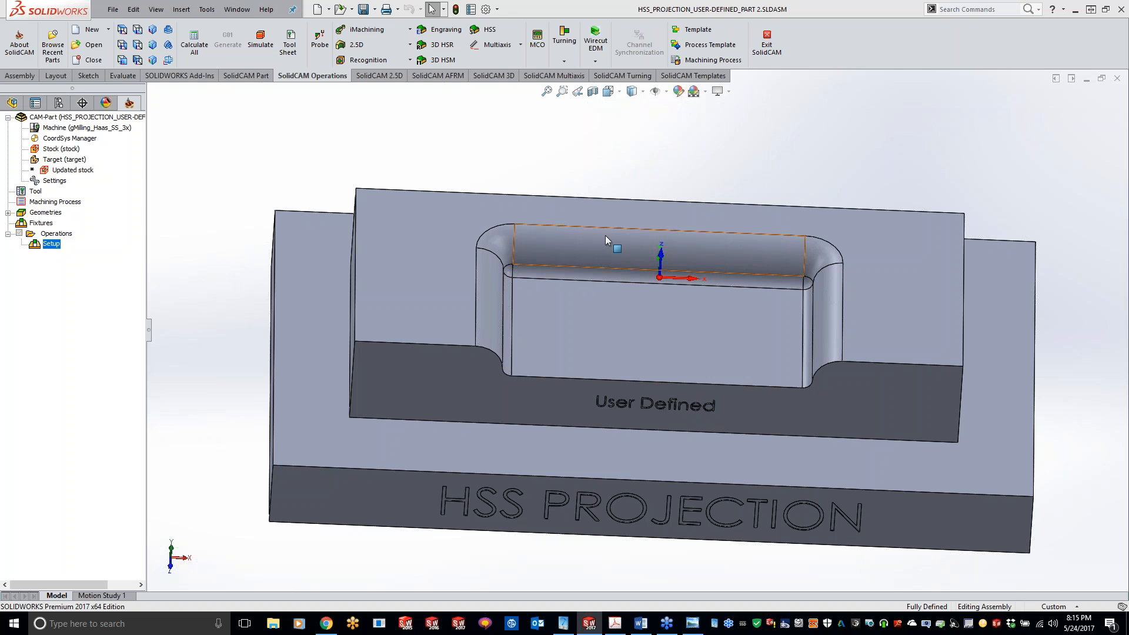
Step: Start a user-defined HSS projection operation and define the five connected fillet faces around the pocket floor as its drive surface
{"action": "left_click", "coordinate": [490, 30]}
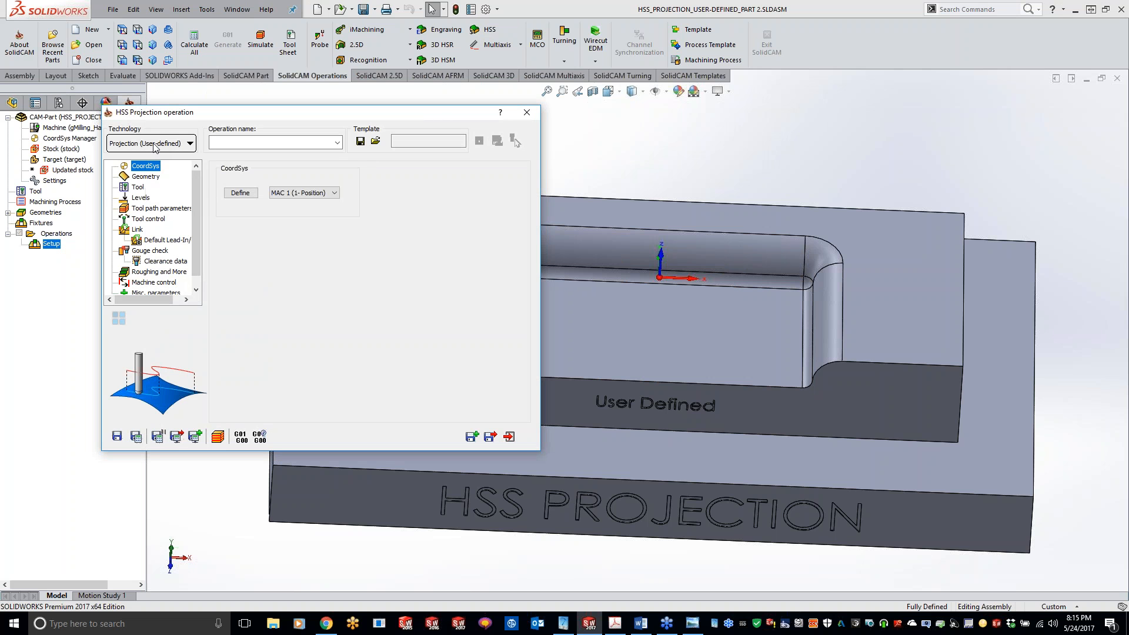
{"action": "left_click", "coordinate": [147, 177]}
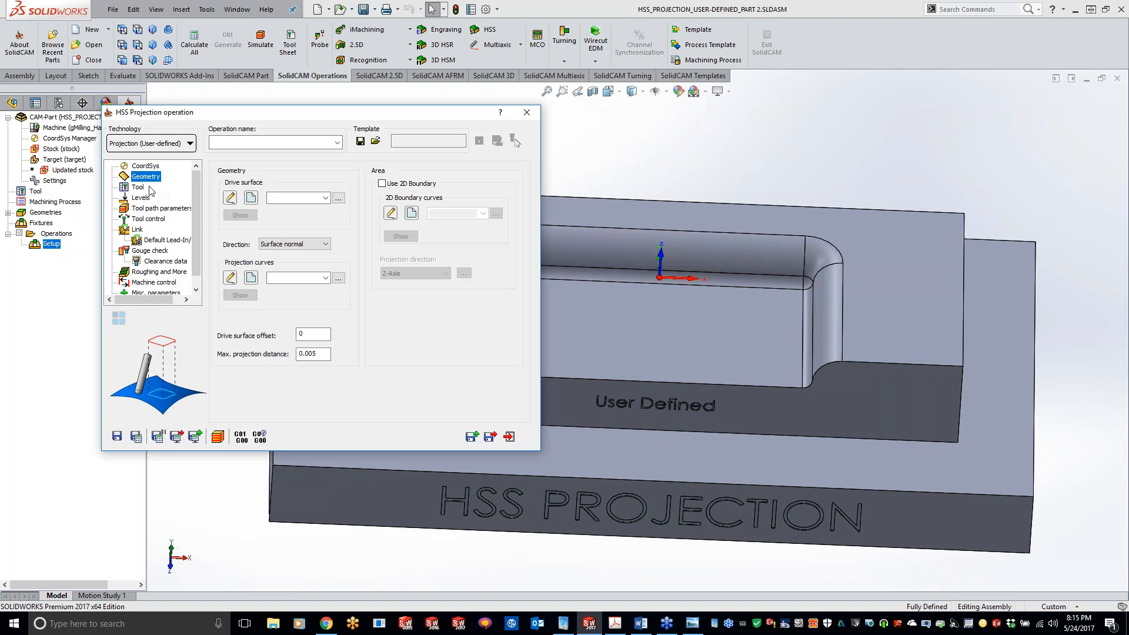
{"action": "left_click", "coordinate": [251, 199]}
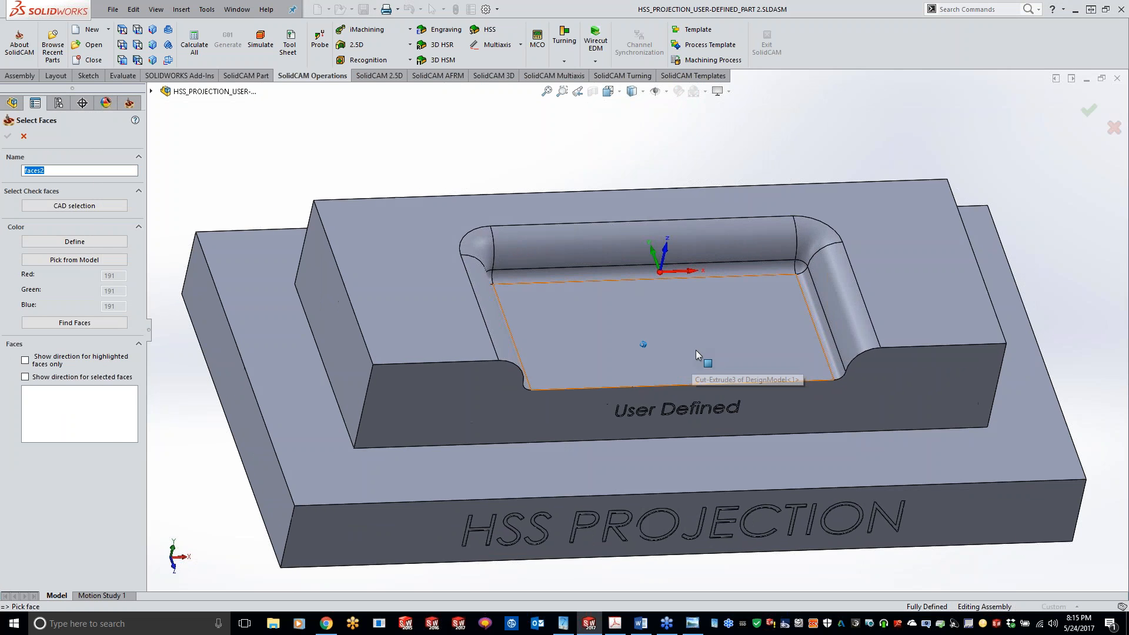
{"action": "left_click", "coordinate": [830, 347]}
{"action": "left_click", "coordinate": [800, 266]}
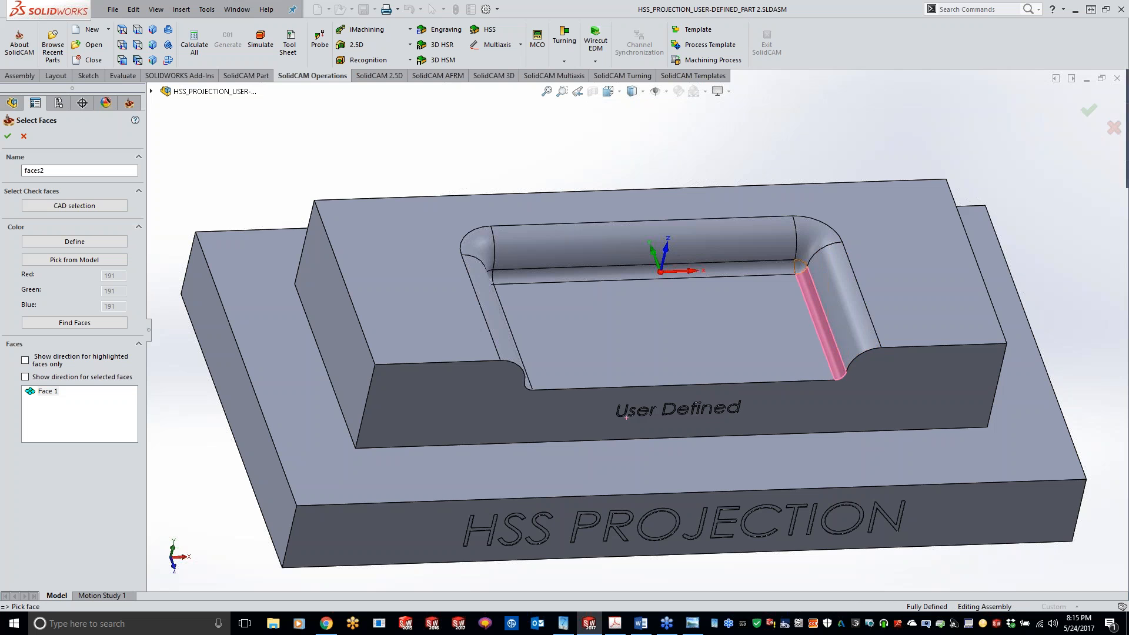
{"action": "left_click", "coordinate": [781, 267]}
{"action": "middle_click_drag", "start_coordinate": [781, 266], "coordinate": [559, 322]}
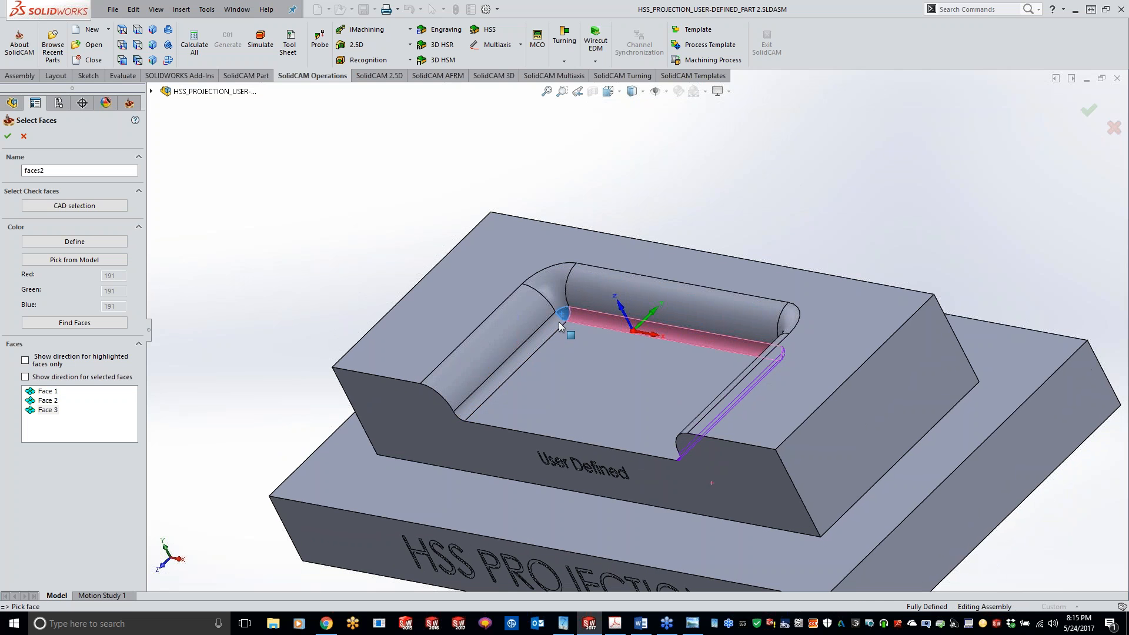
{"action": "left_click", "coordinate": [556, 326]}
{"action": "left_click", "coordinate": [553, 330]}
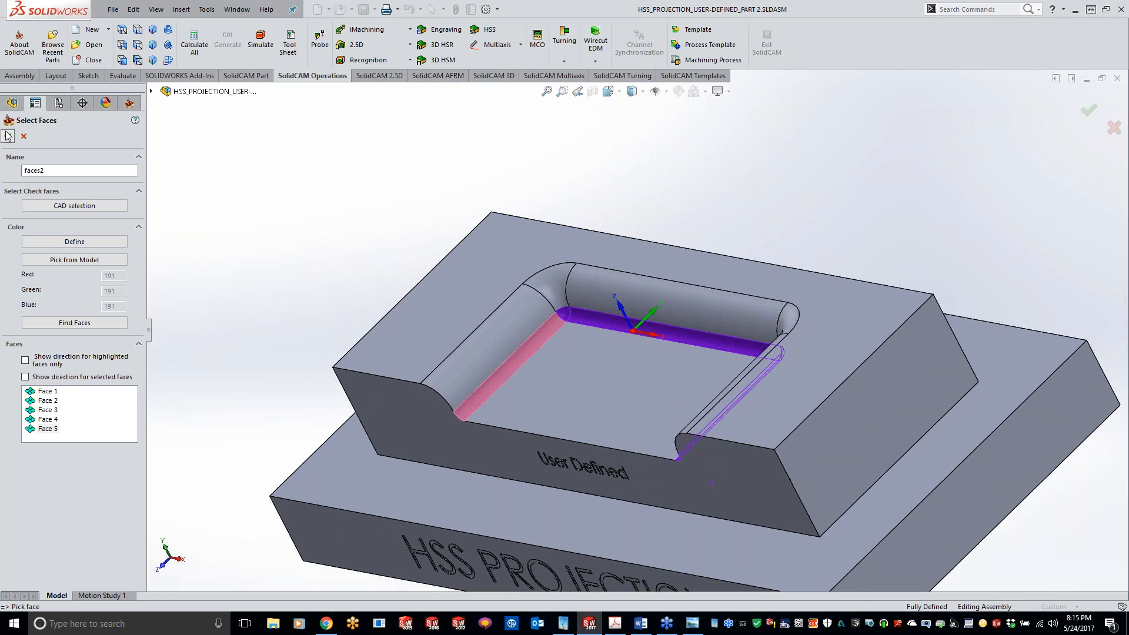
{"action": "left_click", "coordinate": [7, 136]}
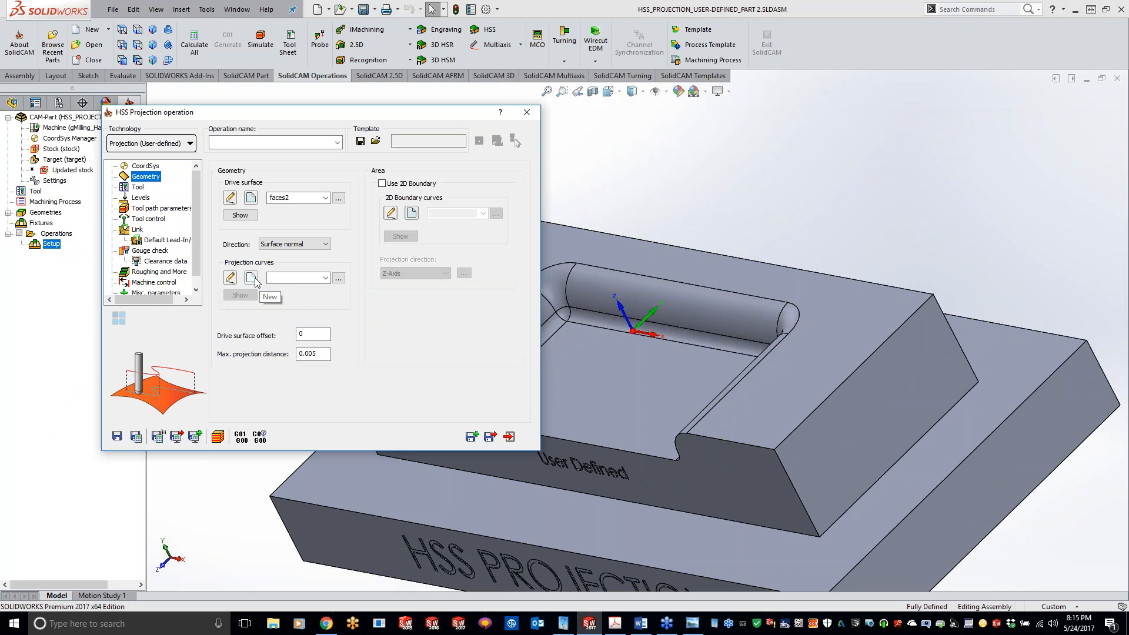
Step: Define the projection curve as an open chain along the three inner edges of the pocket floor
{"action": "left_click", "coordinate": [253, 279]}
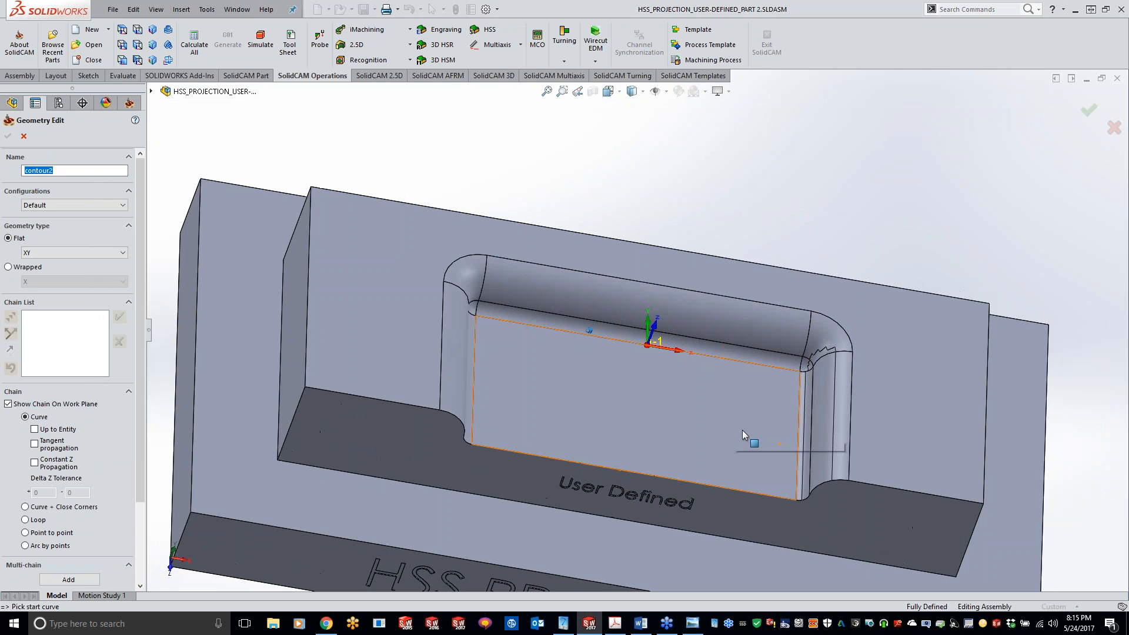
{"action": "left_click", "coordinate": [798, 462]}
{"action": "left_click", "coordinate": [775, 367]}
{"action": "middle_click_drag", "start_coordinate": [653, 383], "coordinate": [475, 392]}
{"action": "left_click", "coordinate": [461, 385]}
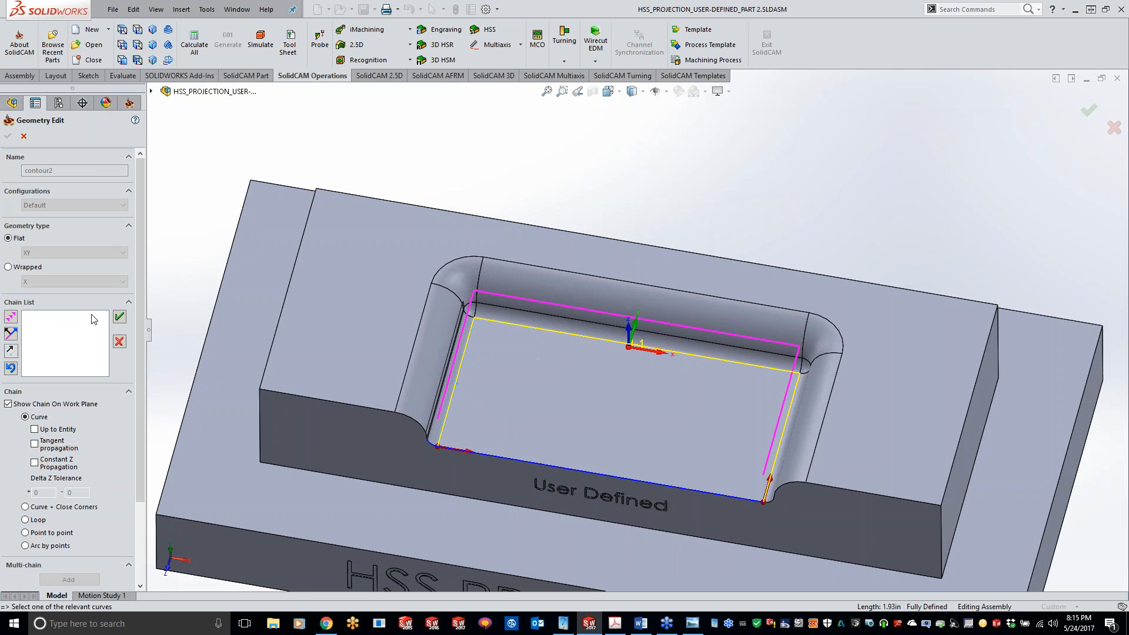
{"action": "left_click", "coordinate": [120, 316]}
{"action": "left_click", "coordinate": [7, 136]}
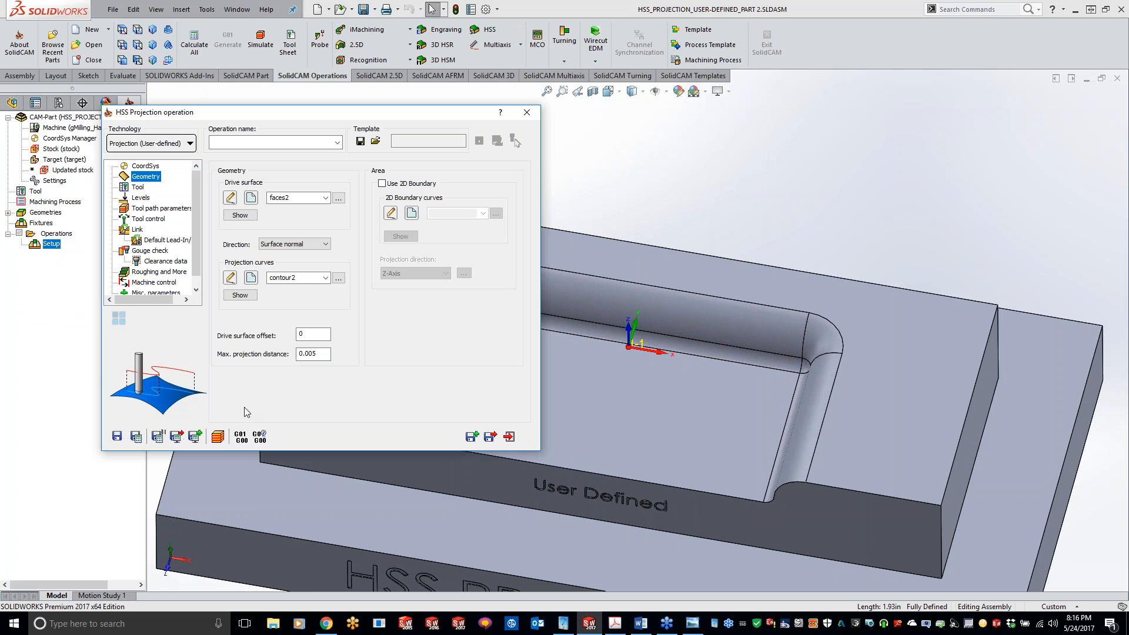
Step: Assign tool 2, the 0.25 inch ball nose mill, to the projection operation, and save and calculate it
{"action": "left_click", "coordinate": [138, 188]}
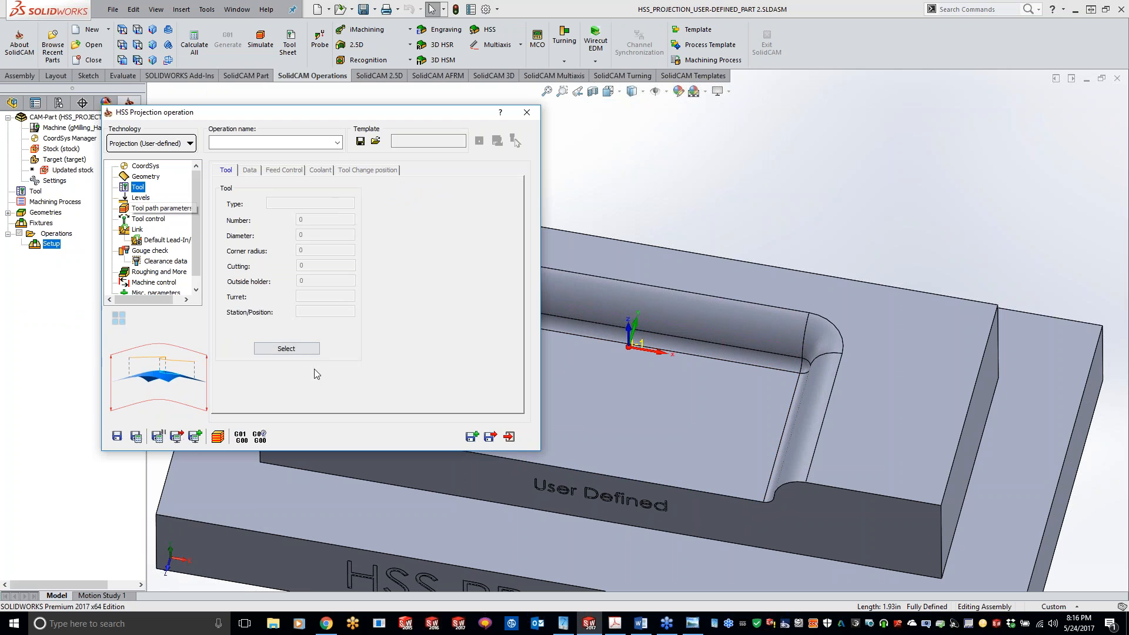
{"action": "left_click", "coordinate": [288, 349]}
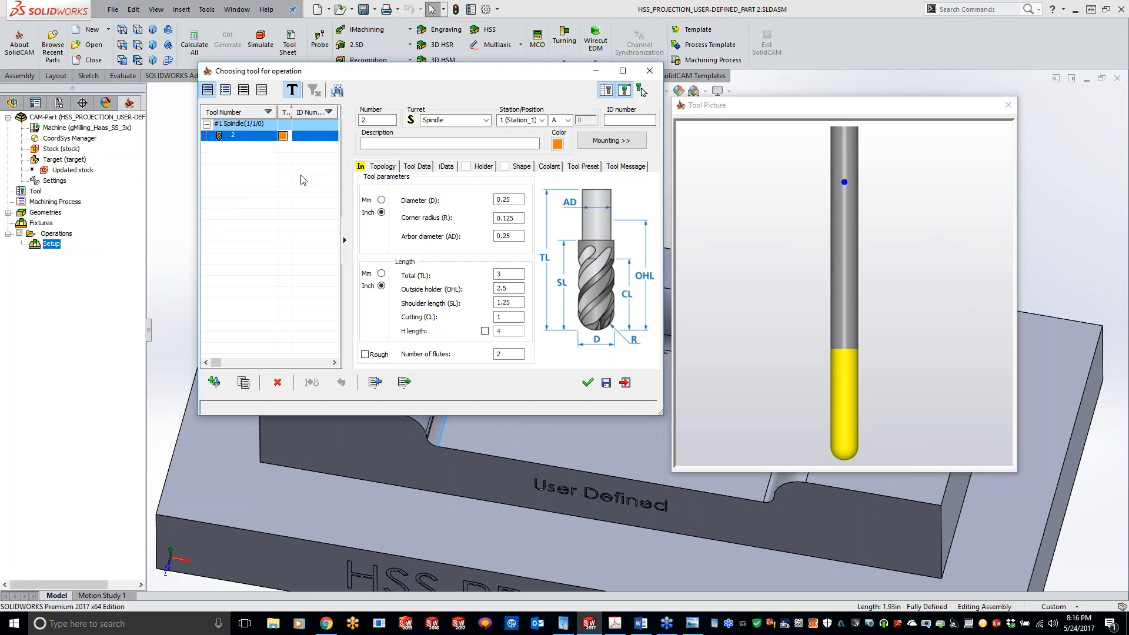
{"action": "double_click", "coordinate": [251, 139]}
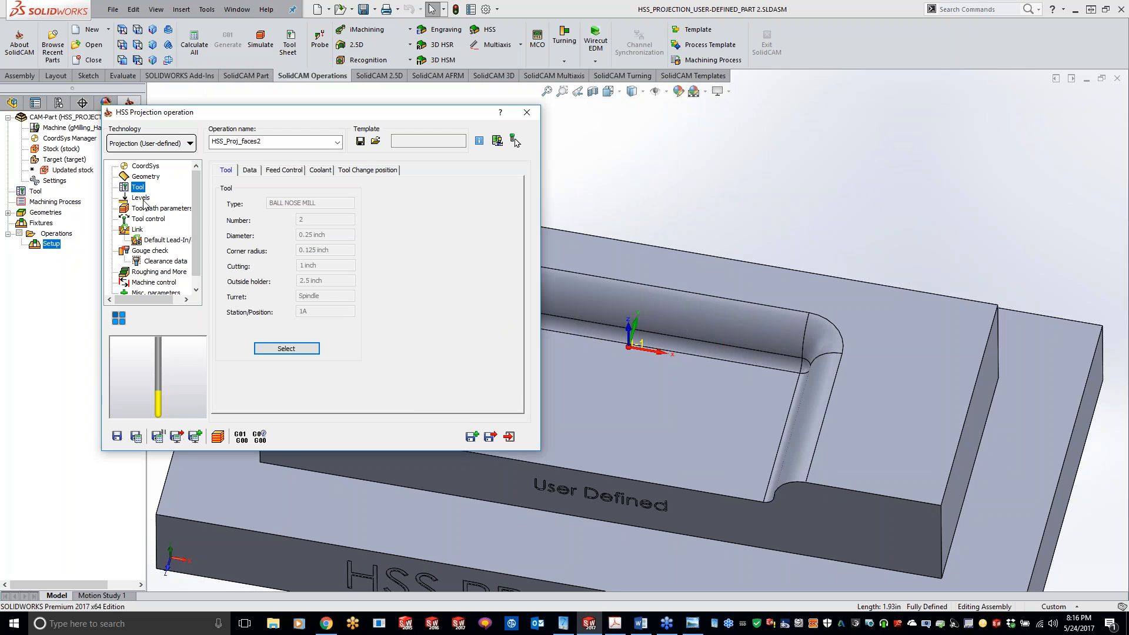
{"action": "middle_click_drag", "start_coordinate": [744, 370], "coordinate": [782, 414]}
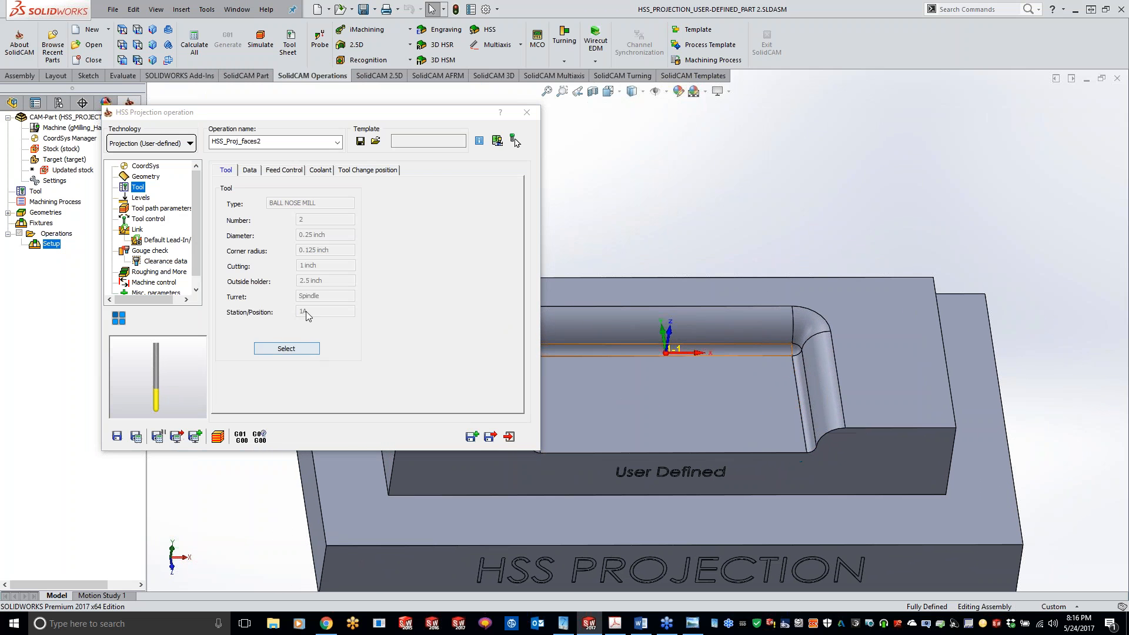
{"action": "left_click", "coordinate": [169, 416]}
{"action": "left_click", "coordinate": [136, 436]}
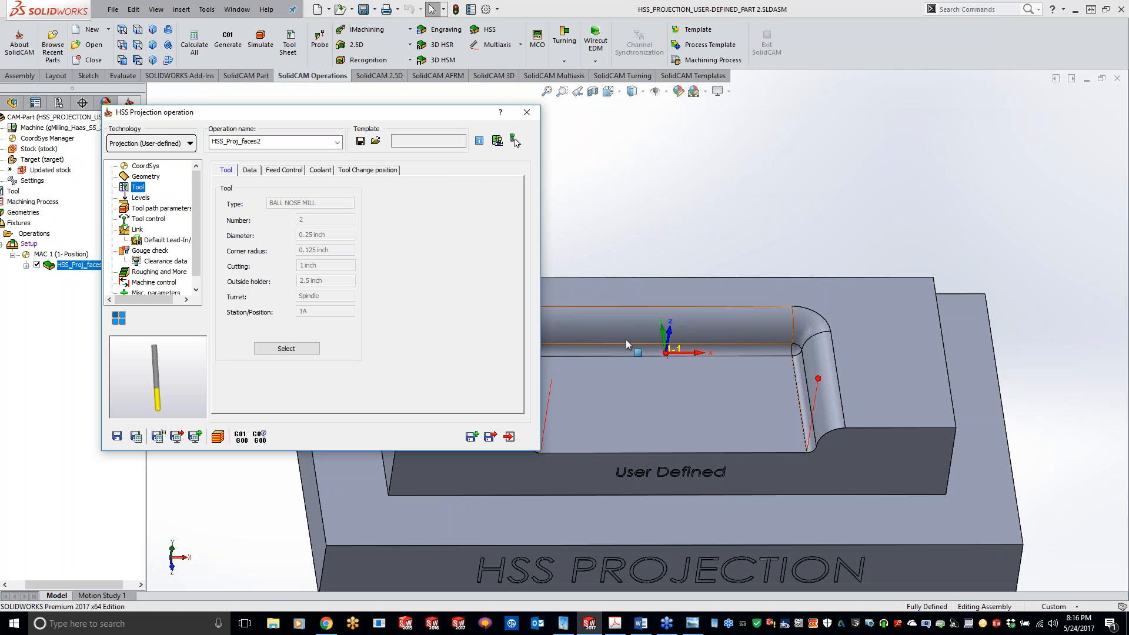
Step: Examine the projected tool path, simulate the operation in SolidVerify along the floor fillets, and close the simulation and the operation
{"action": "middle_click_drag", "start_coordinate": [622, 248], "coordinate": [662, 251]}
{"action": "scroll", "coordinate": [660, 251], "scroll_direction": "down", "scroll_amount": 5}
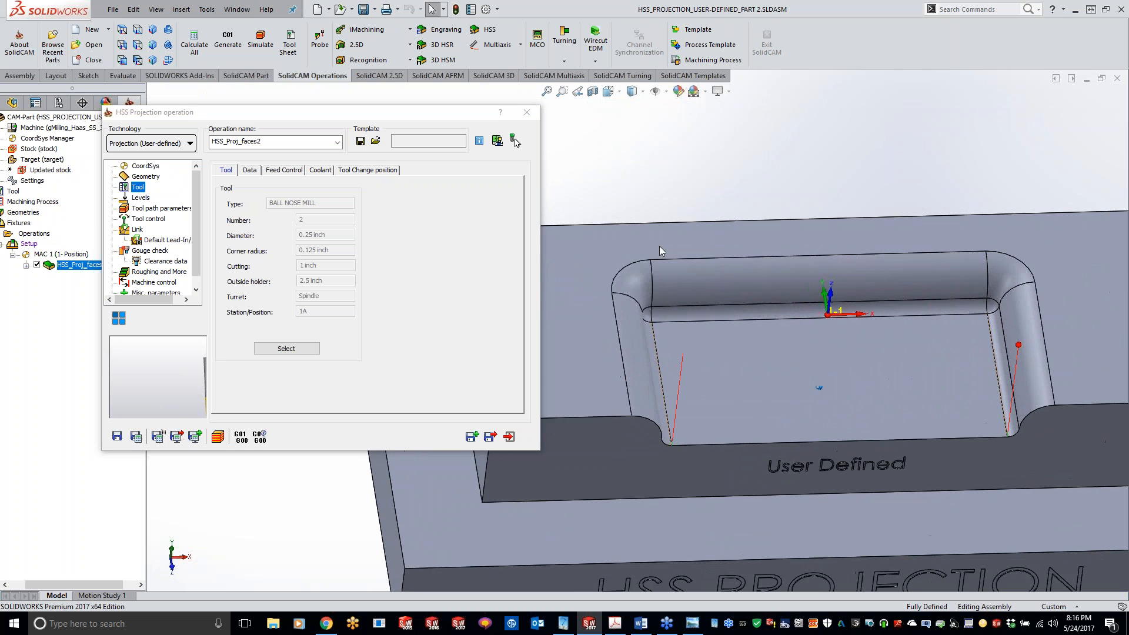
{"action": "left_click", "coordinate": [218, 437]}
{"action": "left_click", "coordinate": [156, 361]}
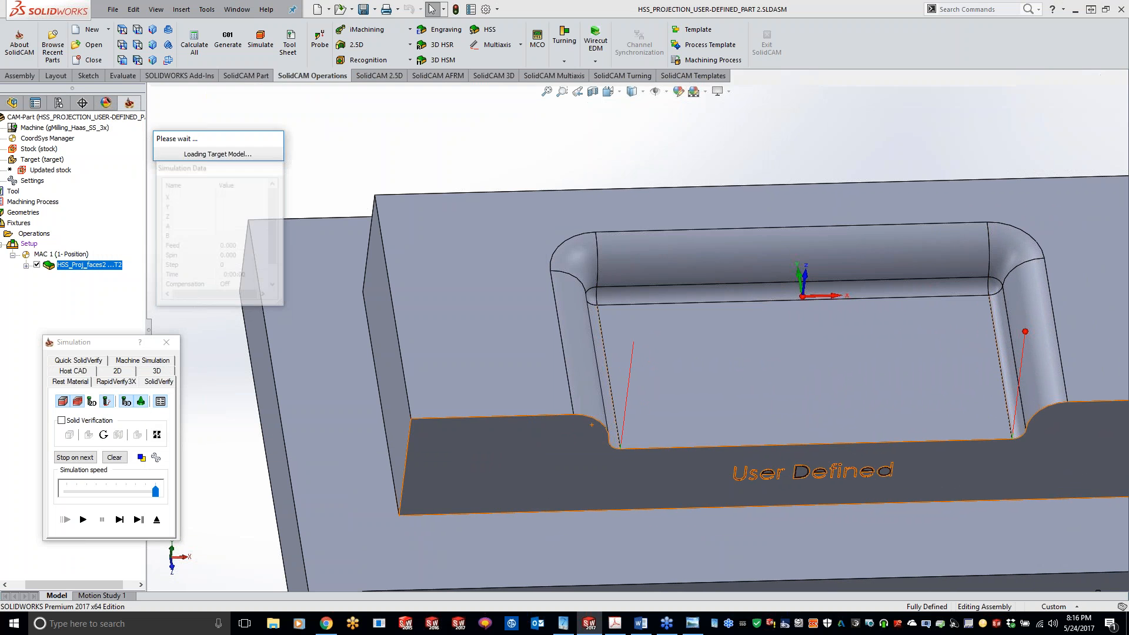
{"action": "left_click", "coordinate": [120, 520]}
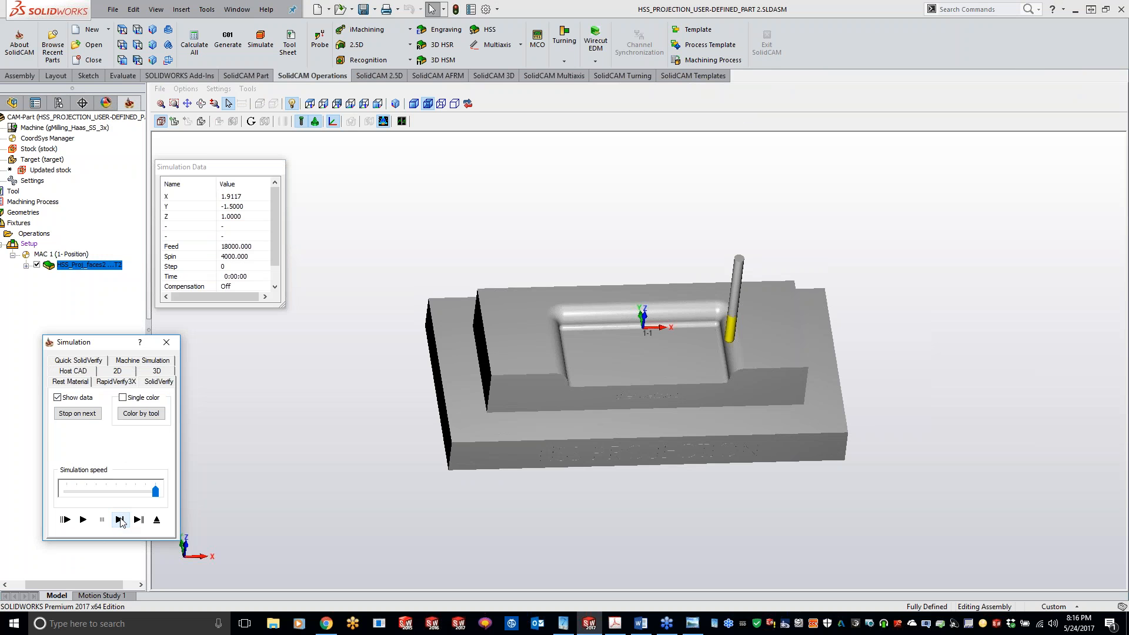
{"action": "left_click", "coordinate": [120, 520]}
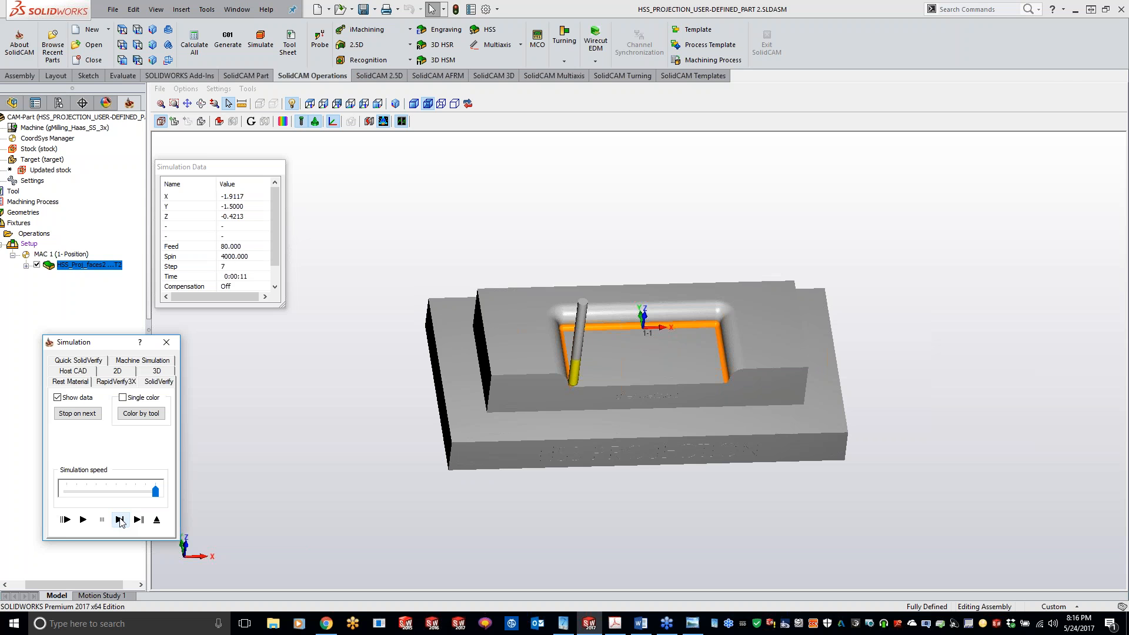
{"action": "left_click", "coordinate": [165, 342]}
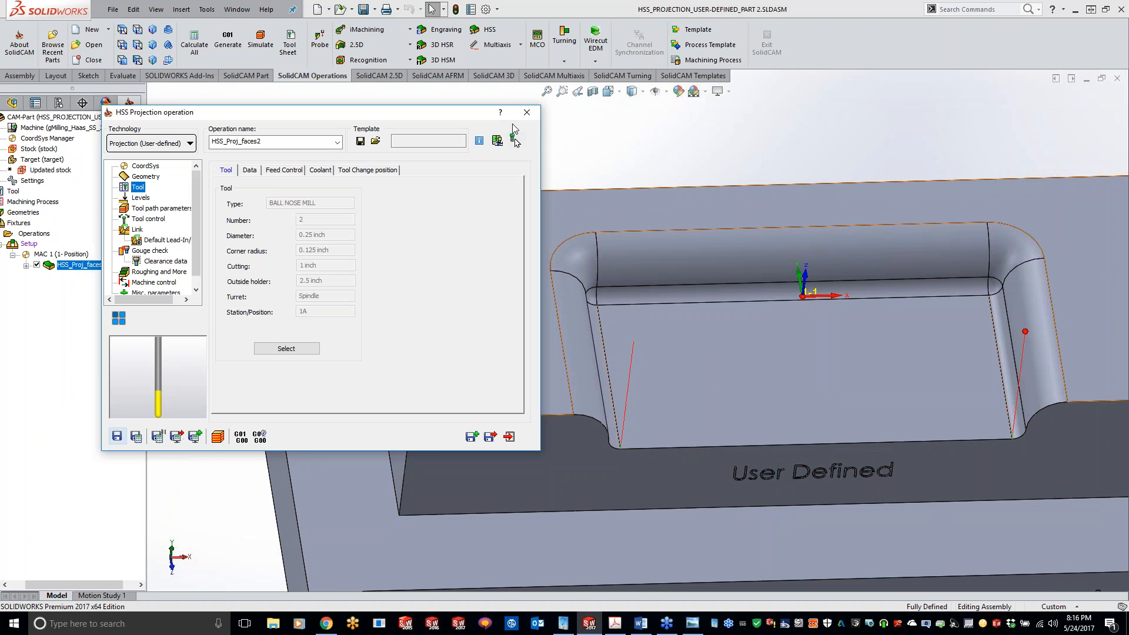
{"action": "left_click", "coordinate": [527, 111]}
Step: Close the current CAM-Part and open the recent CAM-Part HSS_PROJECTION_USER-DEFINED_PART 2-1
{"action": "right_click", "coordinate": [111, 117]}
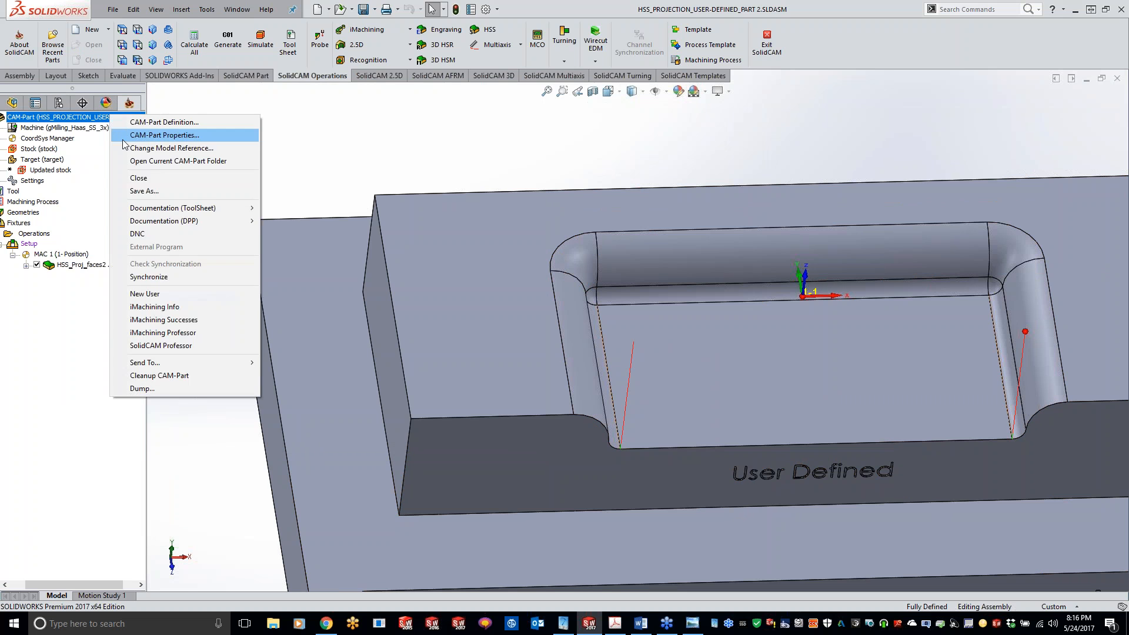
{"action": "left_click", "coordinate": [139, 178]}
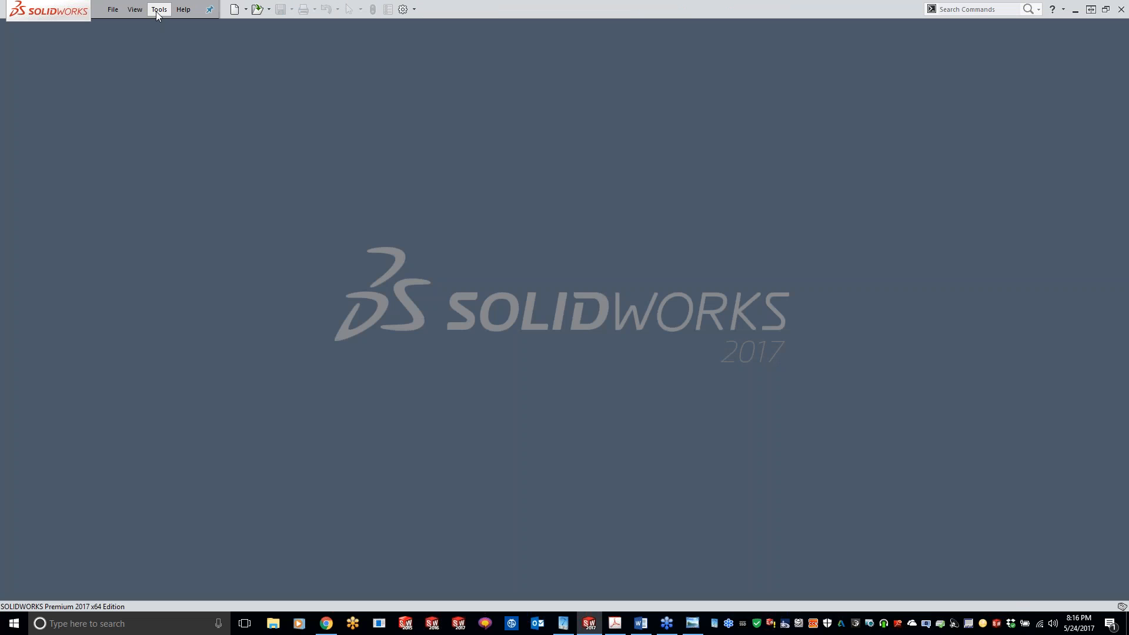
{"action": "left_click", "coordinate": [156, 10]}
{"action": "mouse_move", "coordinate": [179, 56]}
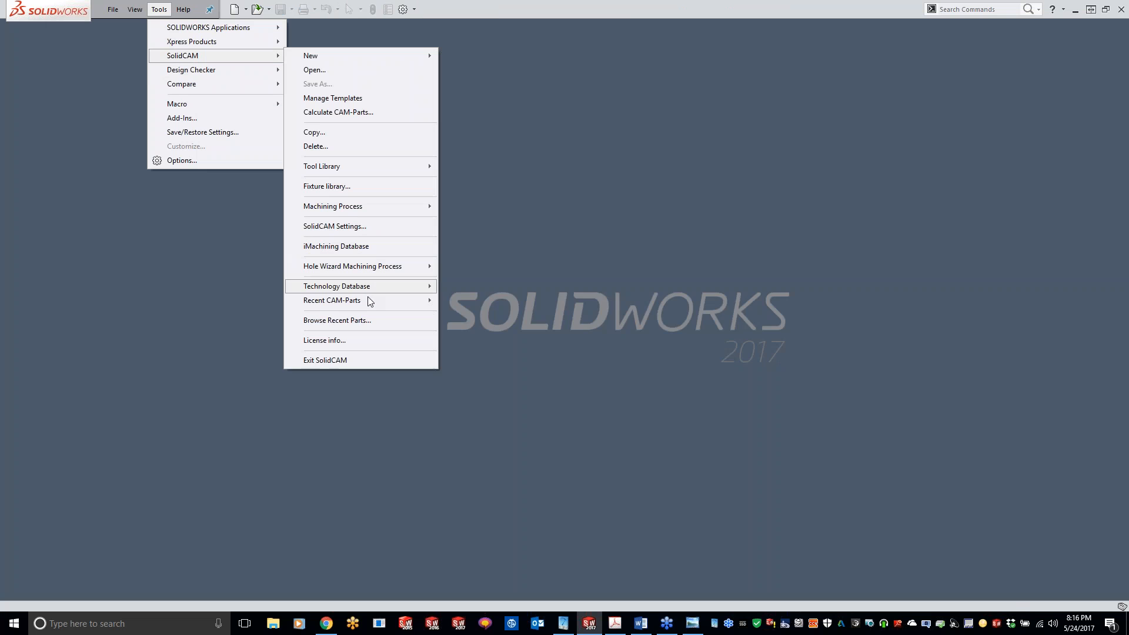
{"action": "mouse_move", "coordinate": [370, 301]}
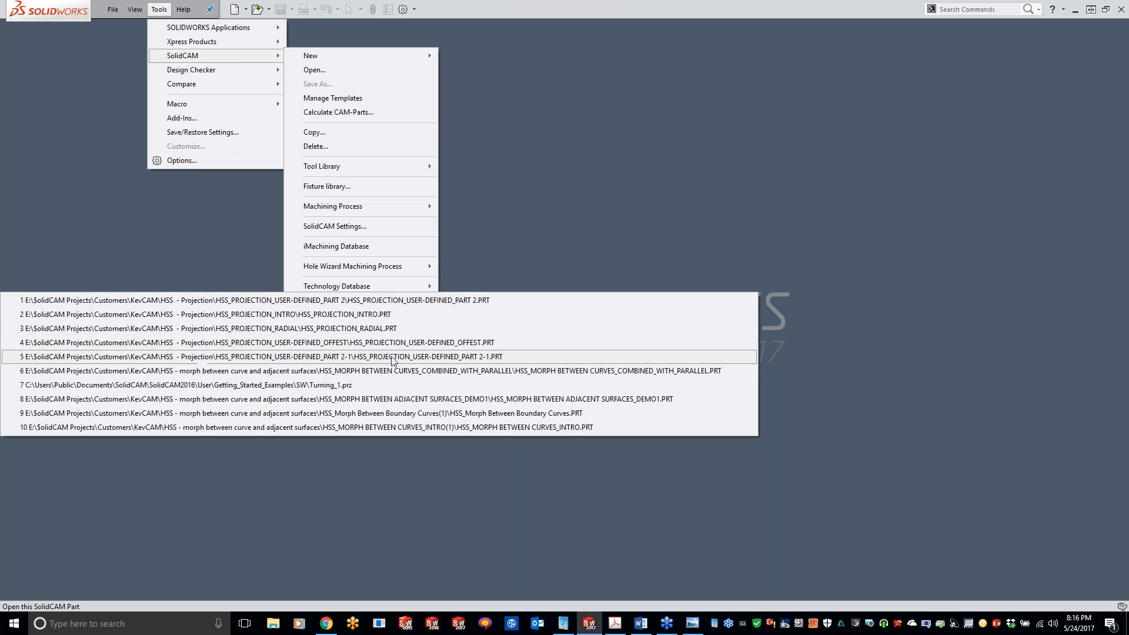
{"action": "left_click", "coordinate": [372, 302]}
{"action": "left_click", "coordinate": [667, 154]}
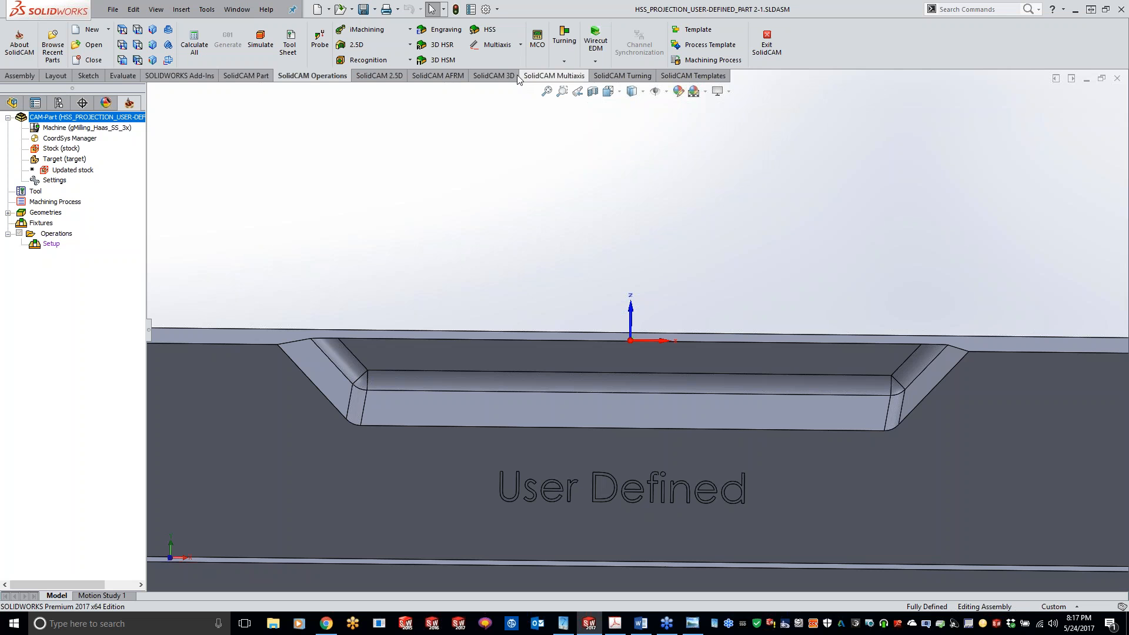
Step: Start a user-defined HSS projection operation and define the five floor fillet faces of the slanted-wall pocket as its drive surface
{"action": "left_click", "coordinate": [486, 29]}
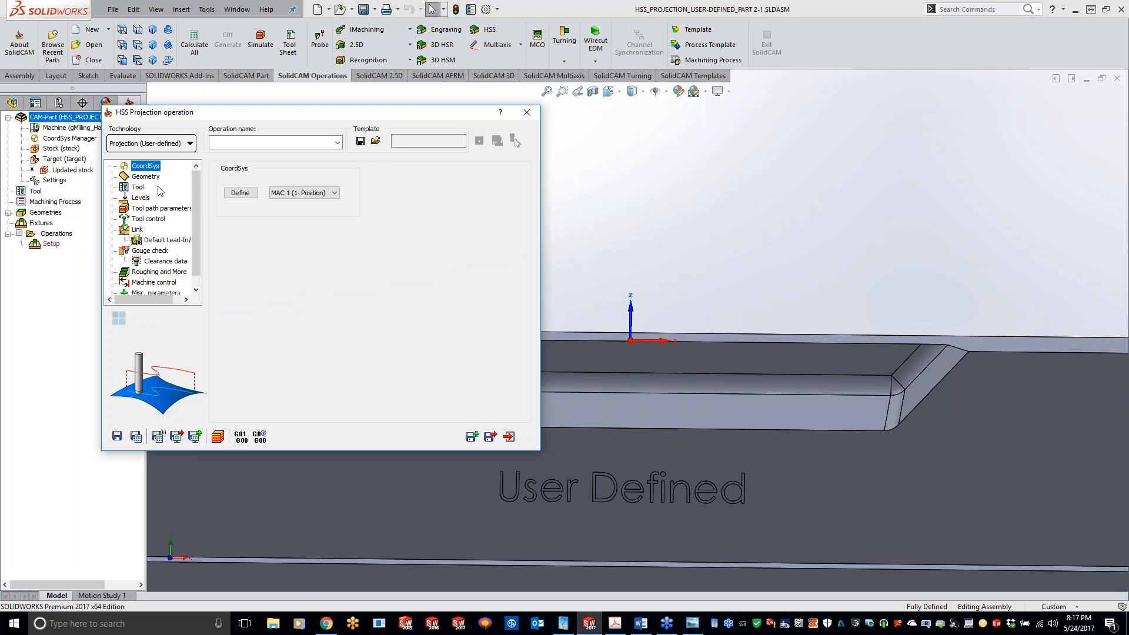
{"action": "left_click", "coordinate": [146, 177]}
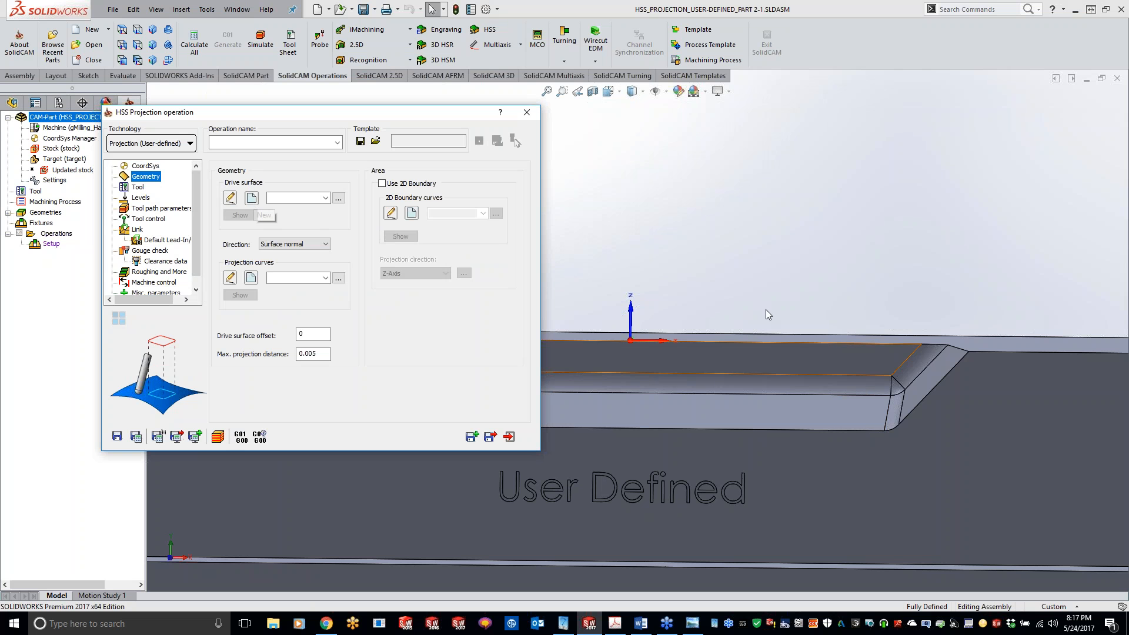
{"action": "middle_click_drag", "start_coordinate": [730, 358], "coordinate": [747, 411]}
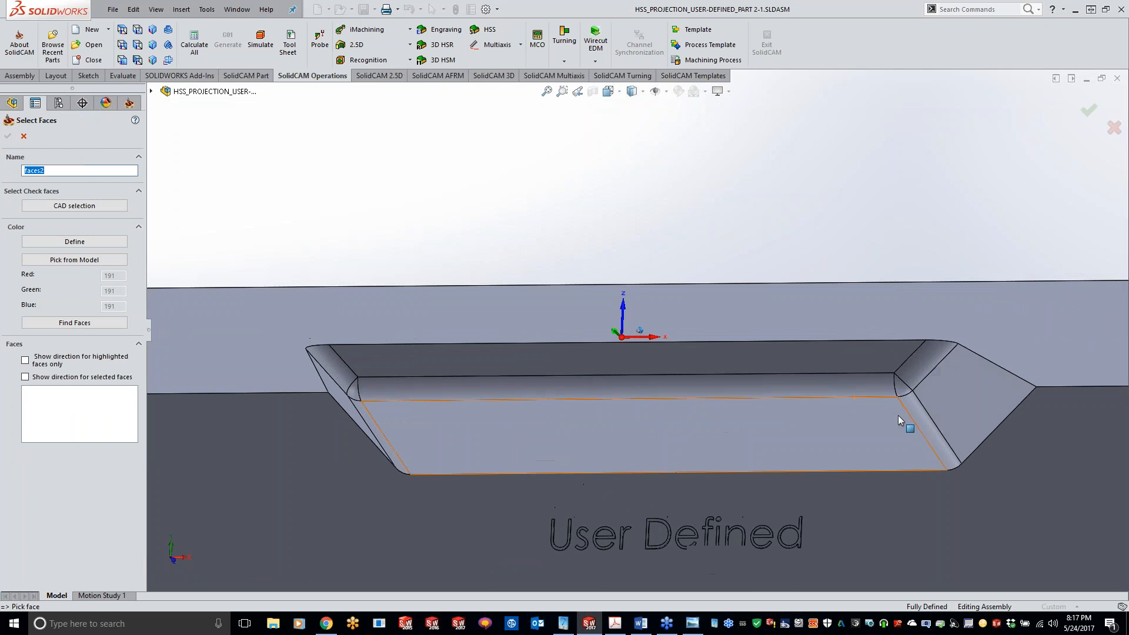
{"action": "left_click", "coordinate": [901, 391]}
{"action": "left_click", "coordinate": [901, 388]}
{"action": "left_click", "coordinate": [868, 387]}
{"action": "middle_click_drag", "start_coordinate": [824, 391], "coordinate": [435, 386]}
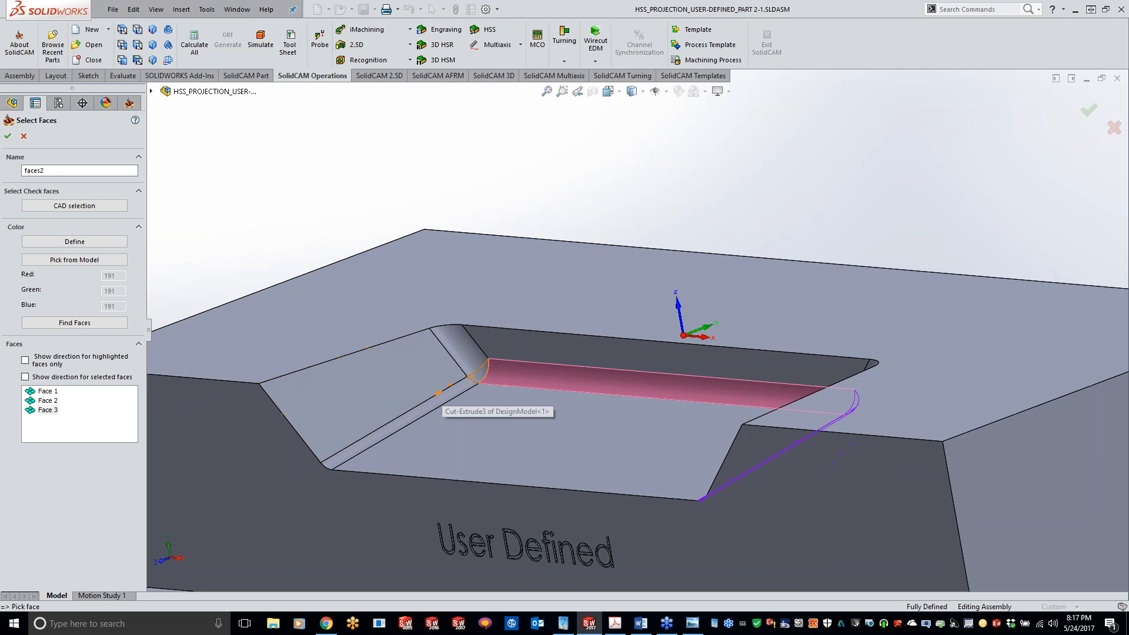
{"action": "left_click", "coordinate": [486, 377]}
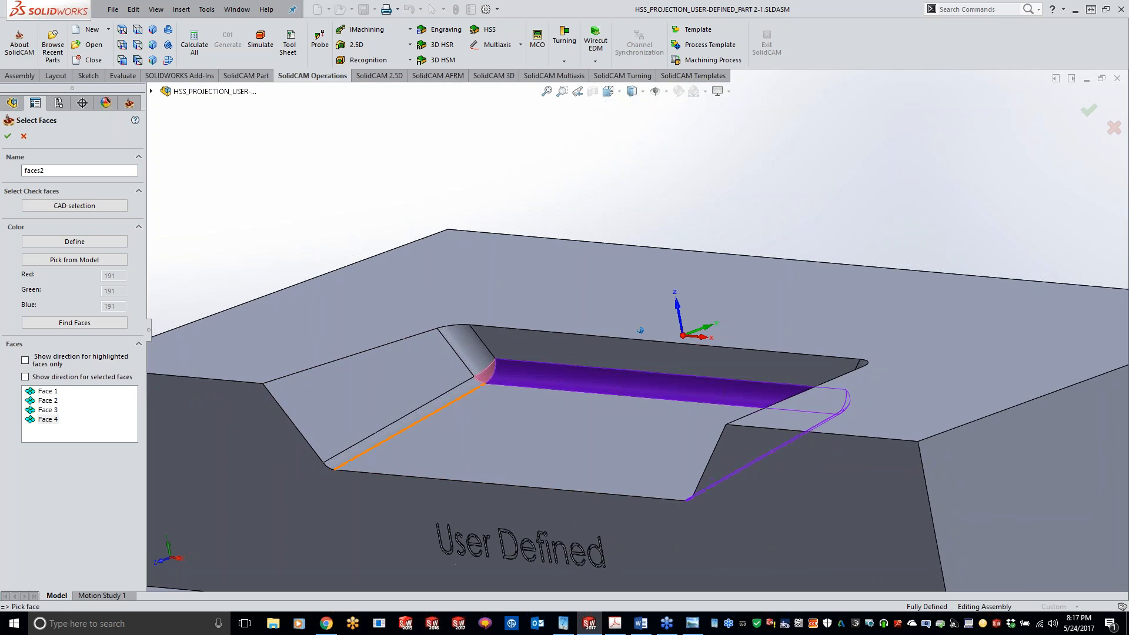
{"action": "left_click", "coordinate": [442, 407]}
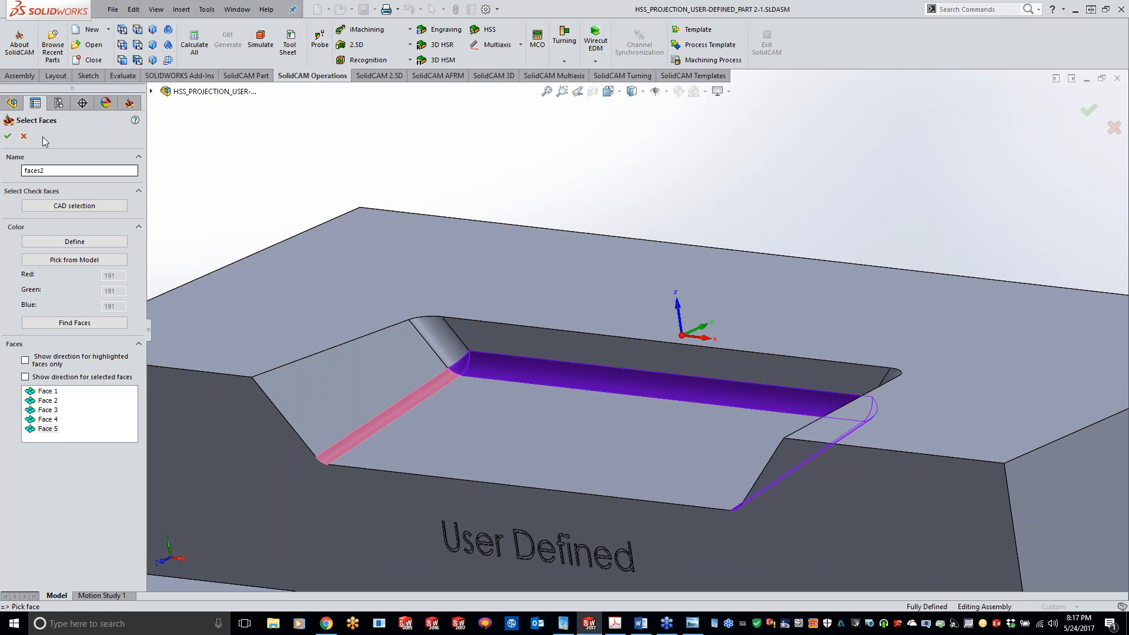
{"action": "left_click", "coordinate": [5, 136]}
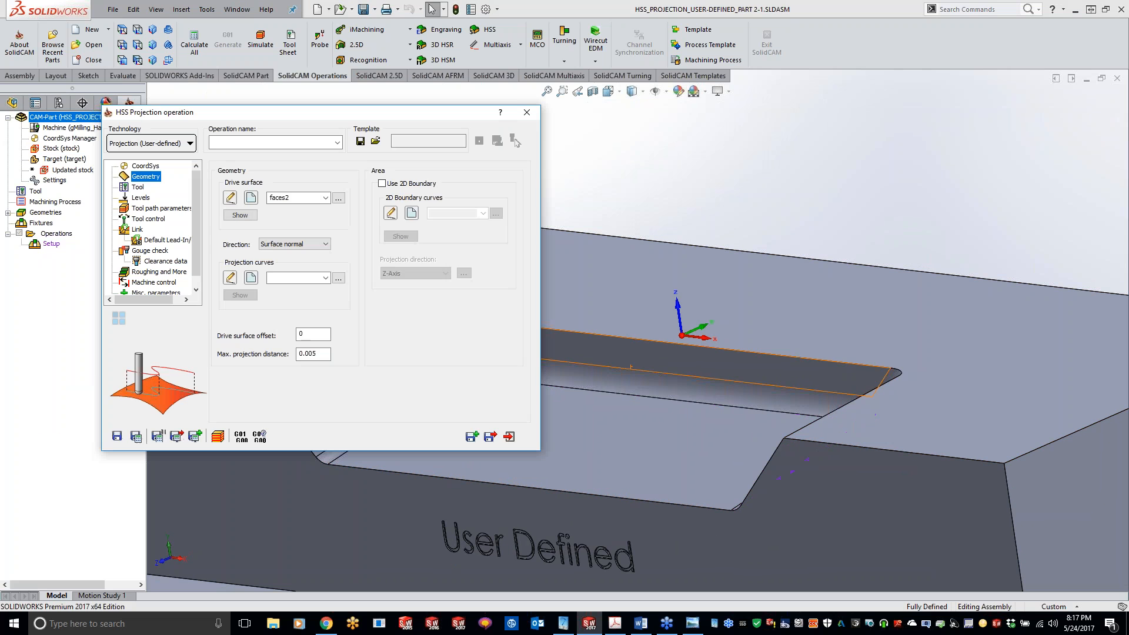
Step: Define the projection curve as an open chain along the three inner floor edges of the slanted-wall pocket
{"action": "left_click", "coordinate": [253, 280]}
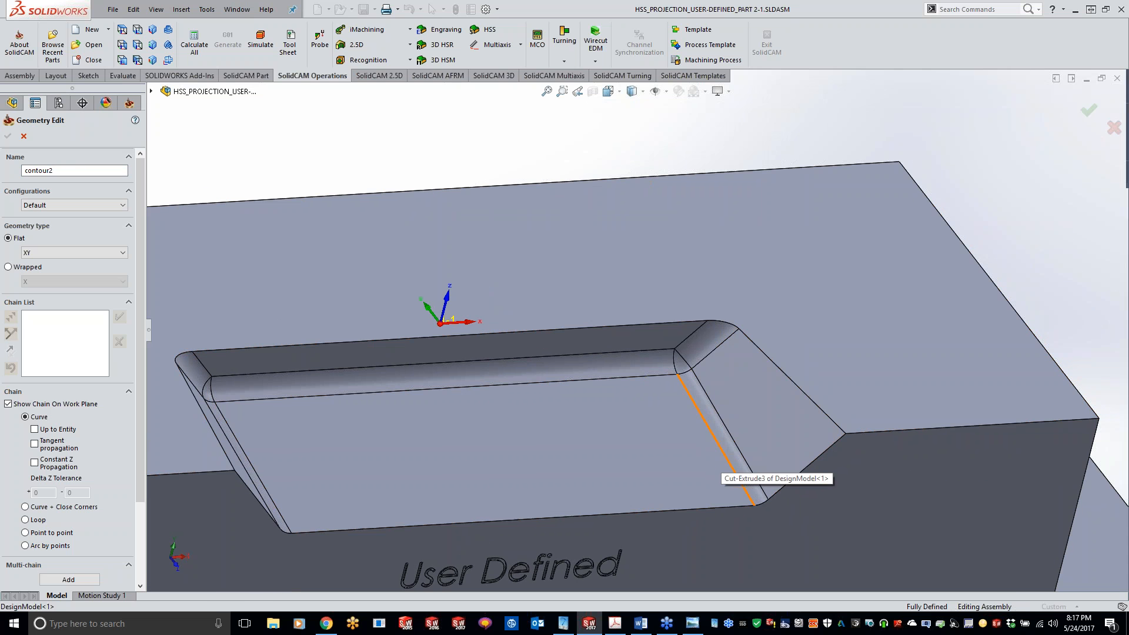
{"action": "left_click", "coordinate": [721, 454]}
{"action": "left_click", "coordinate": [659, 376]}
{"action": "middle_click_drag", "start_coordinate": [726, 333], "coordinate": [573, 336]}
{"action": "left_click", "coordinate": [372, 435]}
{"action": "left_click", "coordinate": [119, 317]}
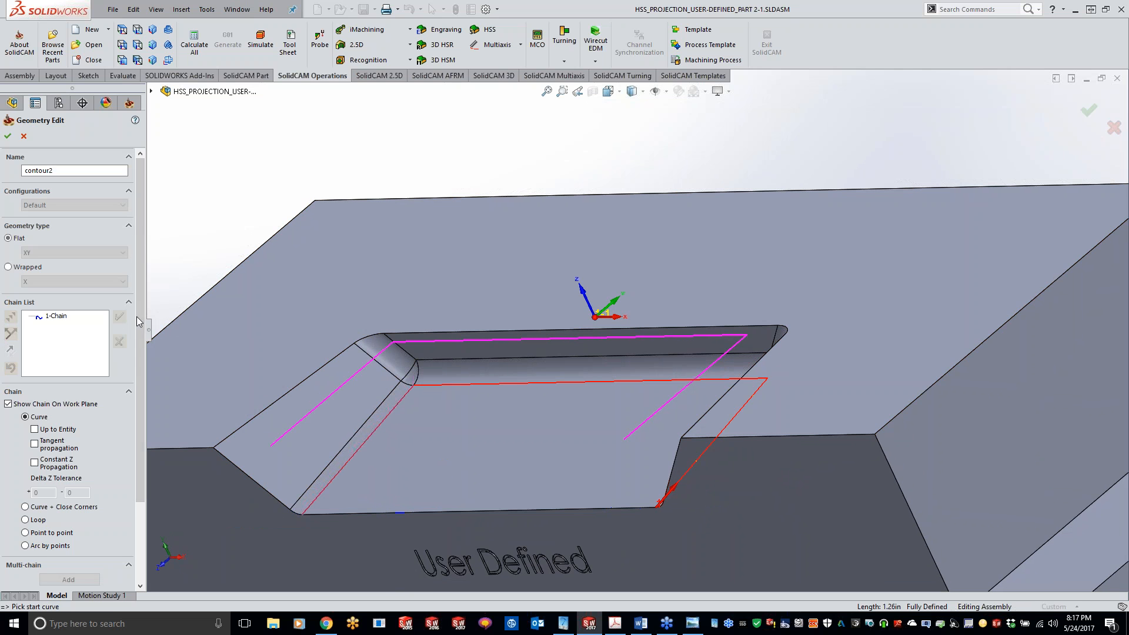
{"action": "left_click", "coordinate": [6, 137]}
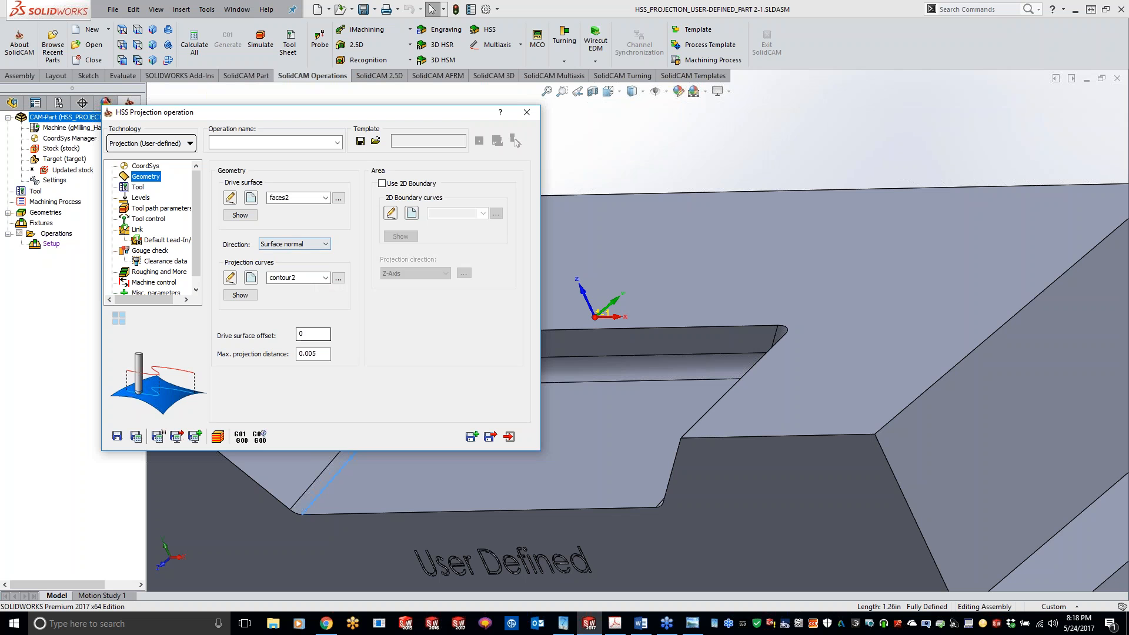
Step: Assign tool 1, the 0.25 inch ball nose mill, to the projection operation, and save and calculate it
{"action": "left_click", "coordinate": [139, 188]}
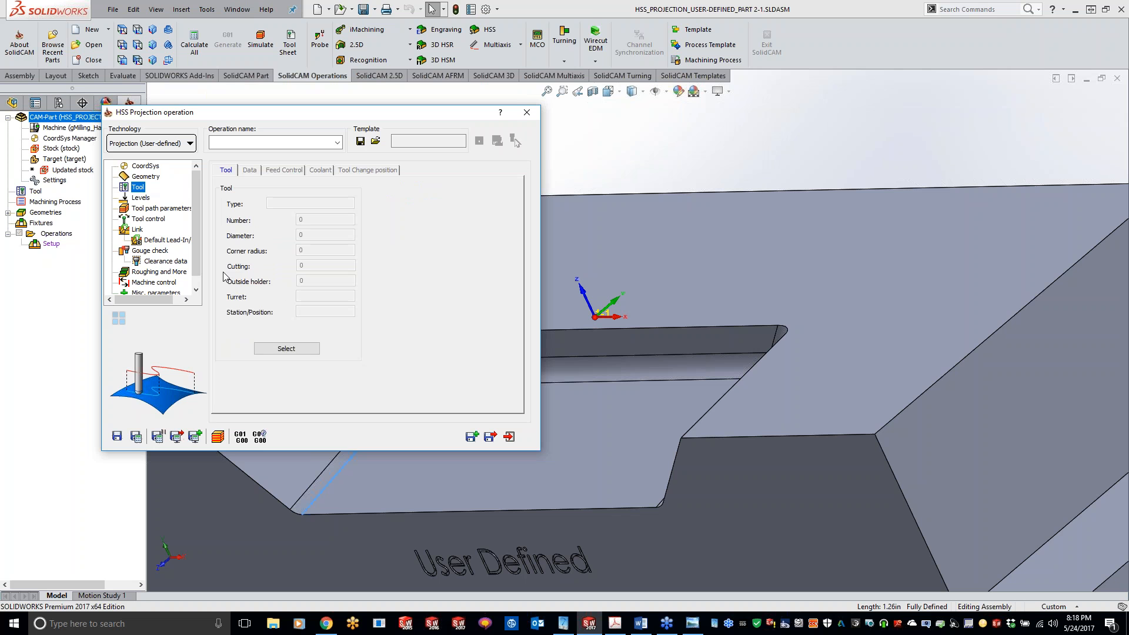
{"action": "left_click", "coordinate": [290, 349]}
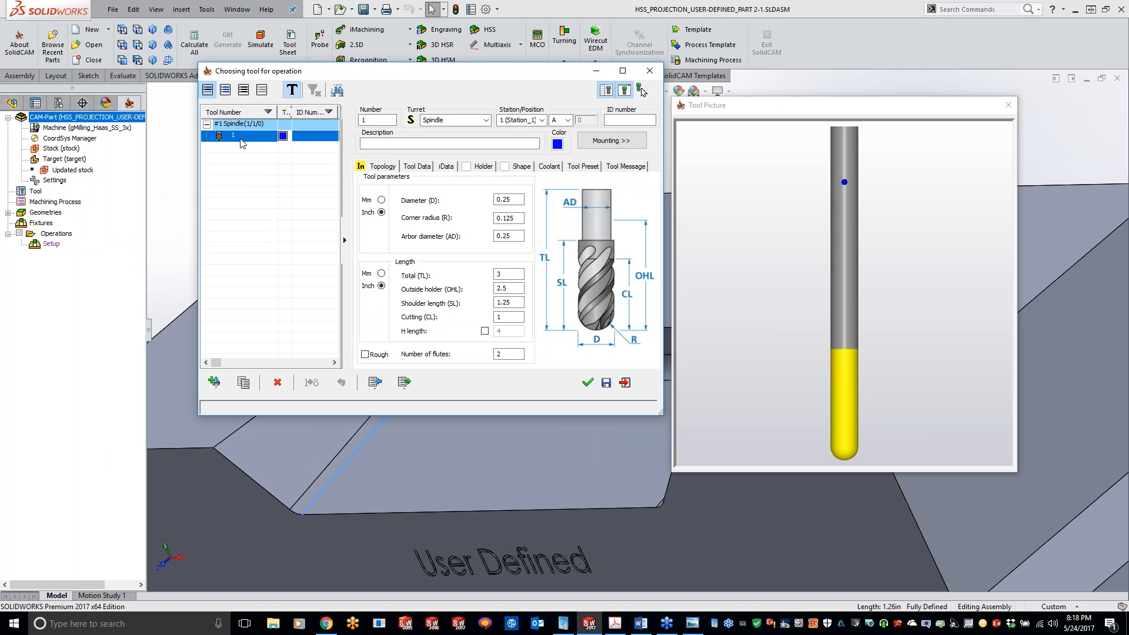
{"action": "double_click", "coordinate": [240, 138]}
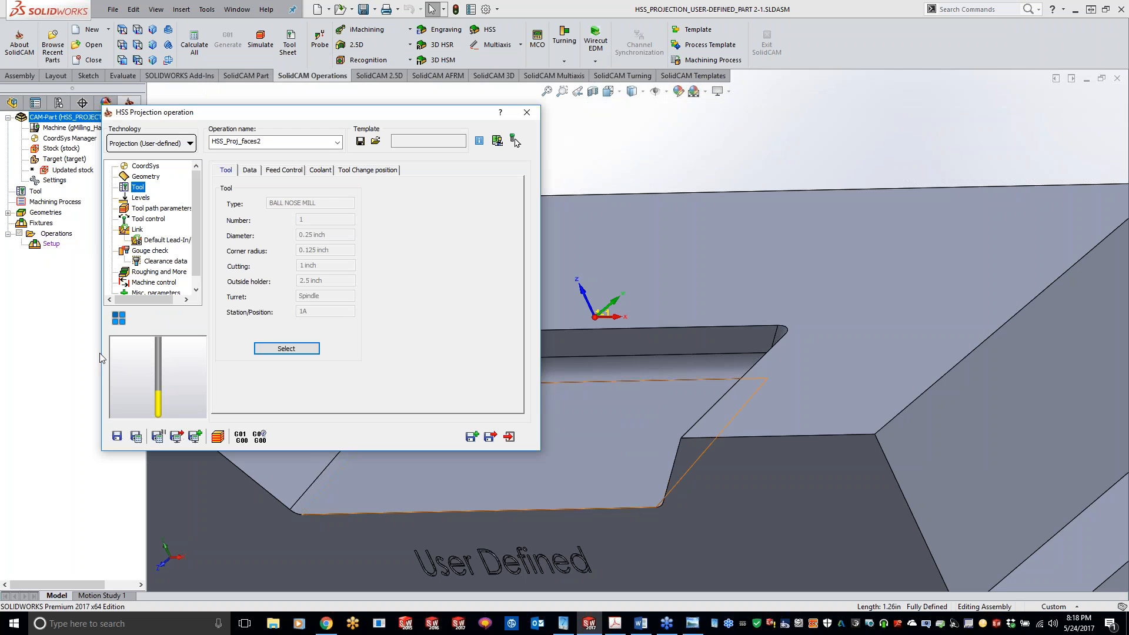
{"action": "left_click", "coordinate": [158, 436]}
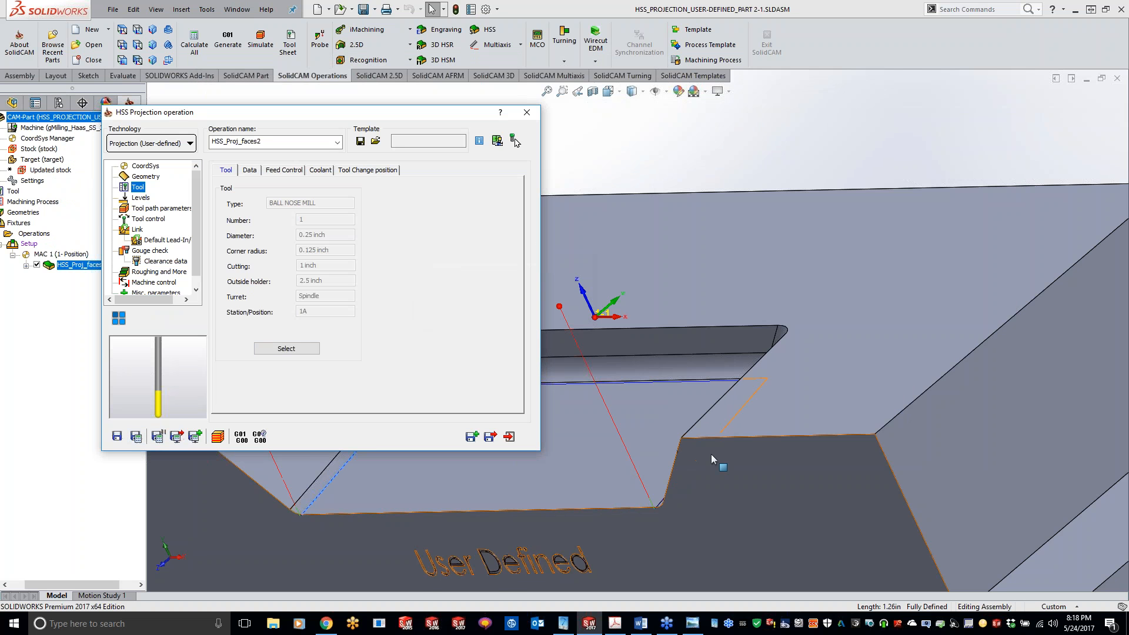
Step: Examine the projected tool path along the pocket's floor fillets and its entry and exit points from several angles
{"action": "left_click", "coordinate": [828, 132]}
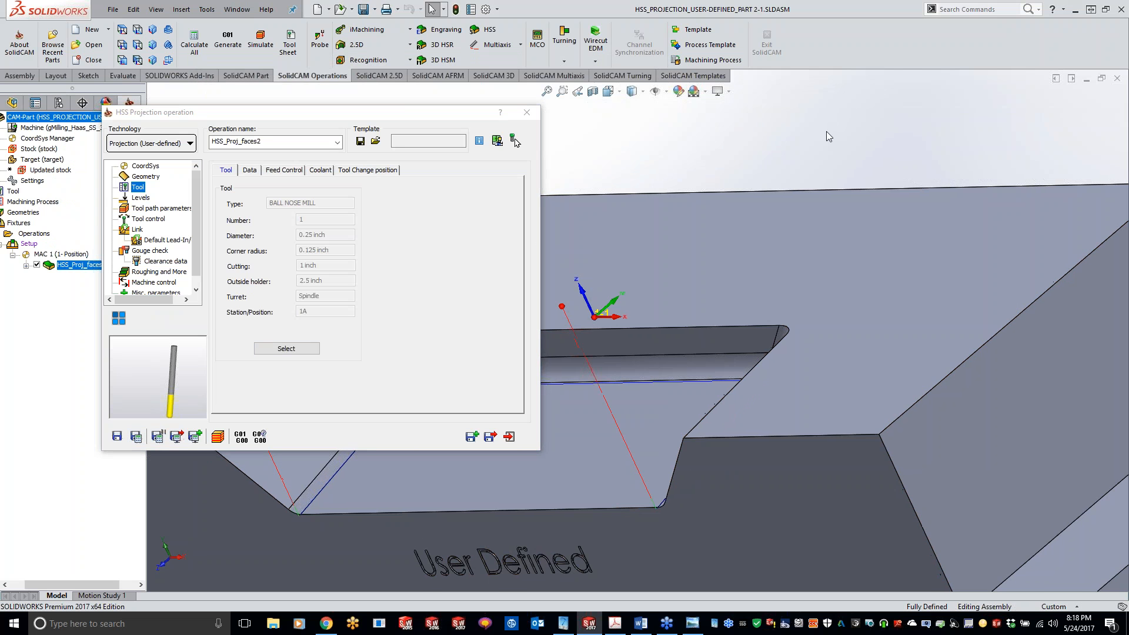
{"action": "middle_click_drag", "start_coordinate": [825, 133], "coordinate": [774, 137]}
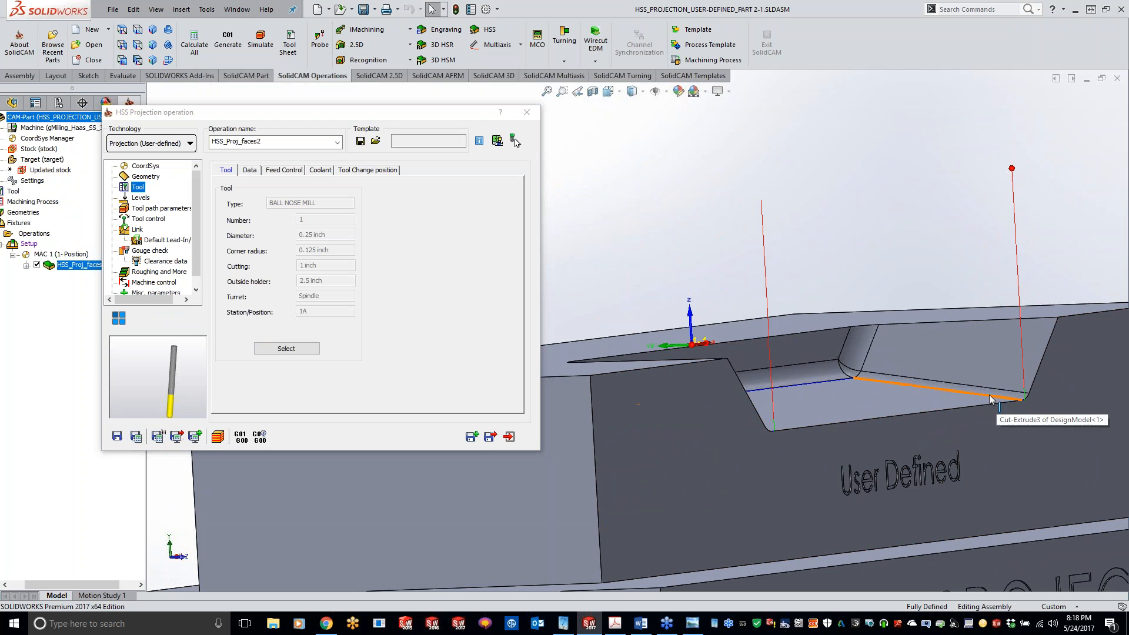
{"action": "middle_click_drag", "start_coordinate": [840, 383], "coordinate": [841, 383]}
{"action": "middle_click_drag", "start_coordinate": [773, 386], "coordinate": [732, 391]}
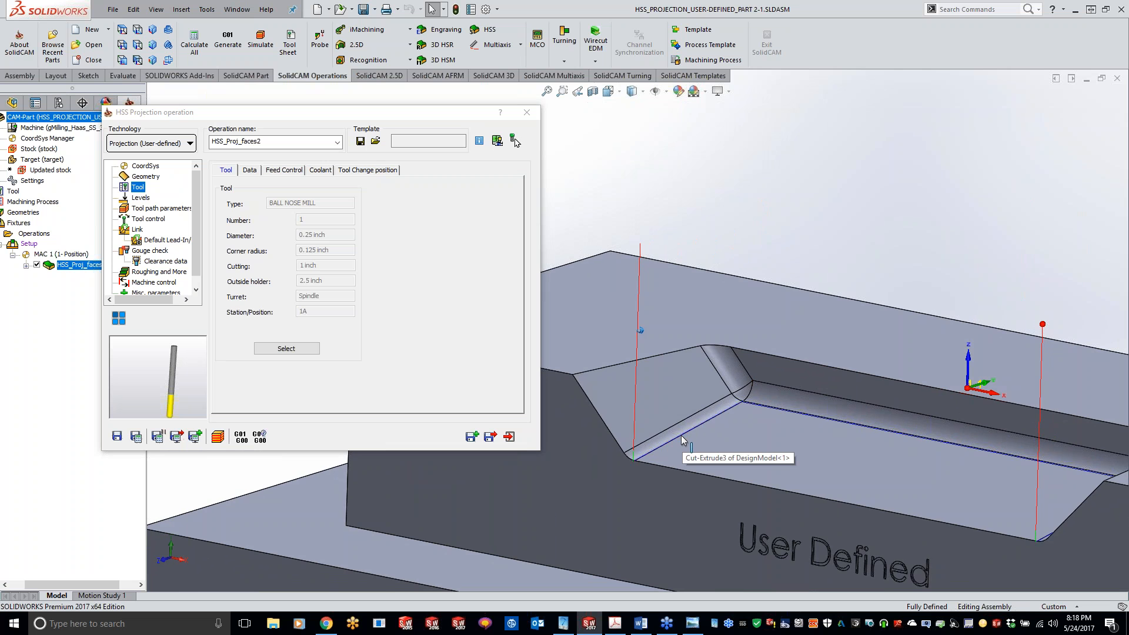
{"action": "middle_click_drag", "start_coordinate": [682, 441], "coordinate": [734, 336]}
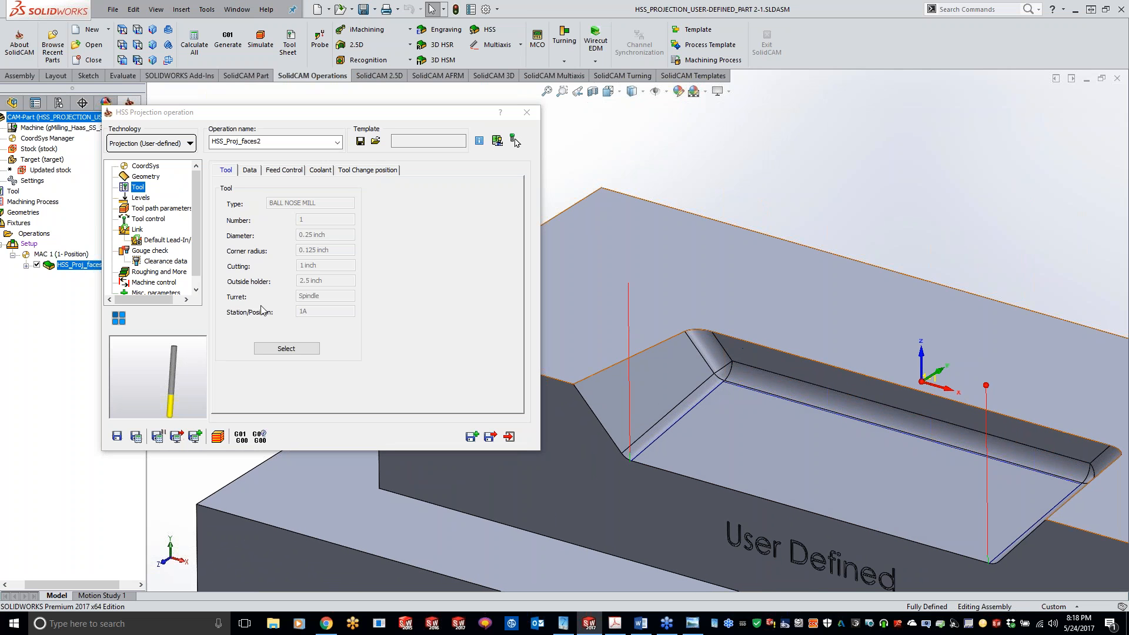
{"action": "middle_click_drag", "start_coordinate": [654, 470], "coordinate": [626, 415]}
{"action": "middle_click_drag", "start_coordinate": [575, 382], "coordinate": [559, 372]}
Step: Enable the lead-in for the first entry and the lead-out for the last exit, and recalculate the operation
{"action": "left_click", "coordinate": [137, 229]}
{"action": "left_click", "coordinate": [464, 202]}
{"action": "left_click", "coordinate": [412, 218]}
{"action": "left_click", "coordinate": [464, 284]}
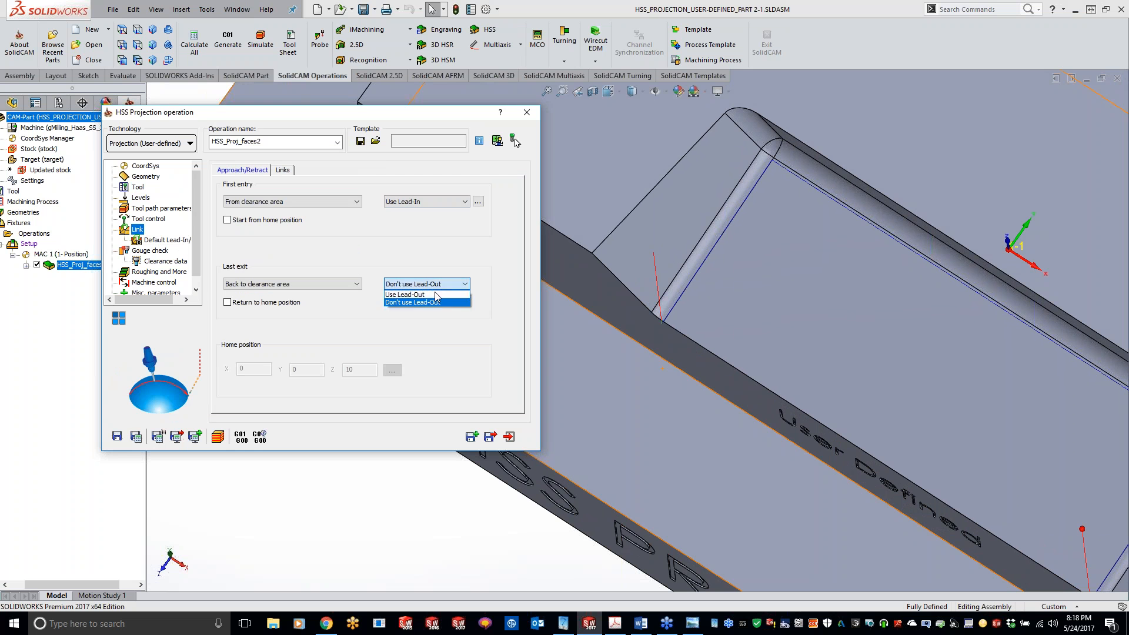
{"action": "left_click", "coordinate": [440, 301]}
{"action": "left_click", "coordinate": [135, 436]}
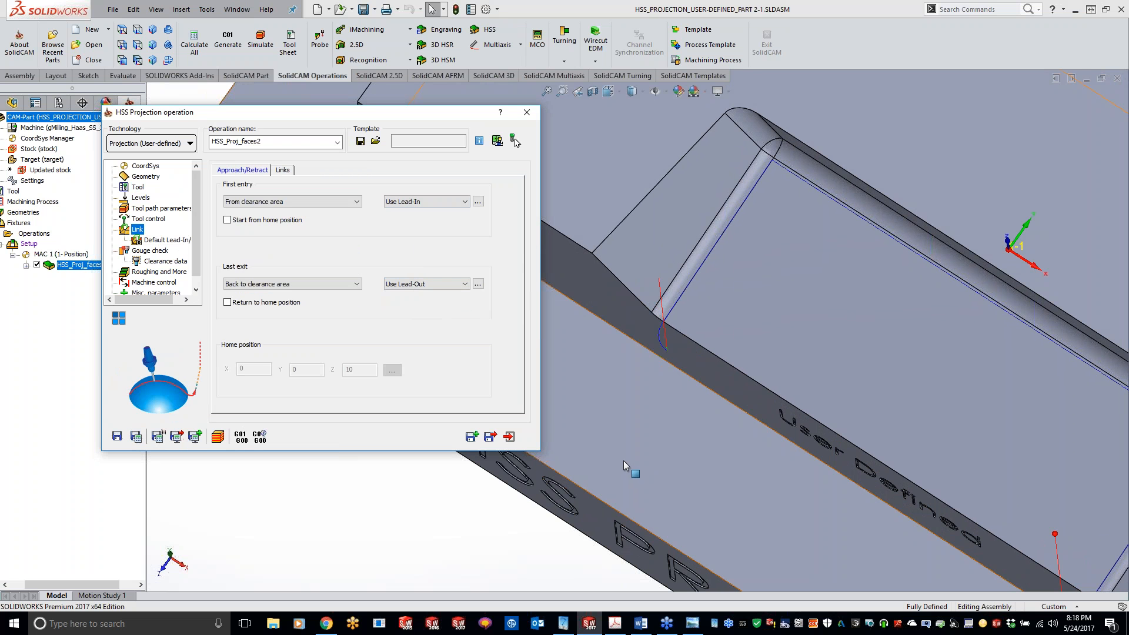
Step: Inspect the lead-in and lead-out moves, simulate the operation step by step in SolidVerify, and close the simulation and the operation
{"action": "middle_click_drag", "start_coordinate": [467, 531], "coordinate": [614, 333]}
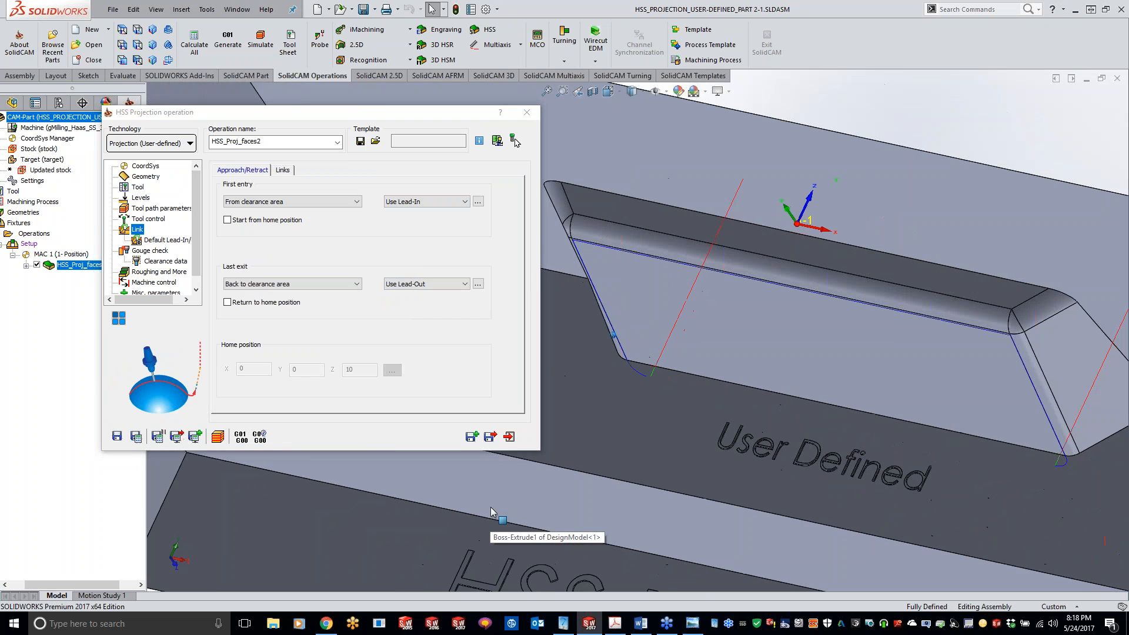
{"action": "middle_click_drag", "start_coordinate": [1037, 332], "coordinate": [1046, 333]}
{"action": "left_click", "coordinate": [218, 435]}
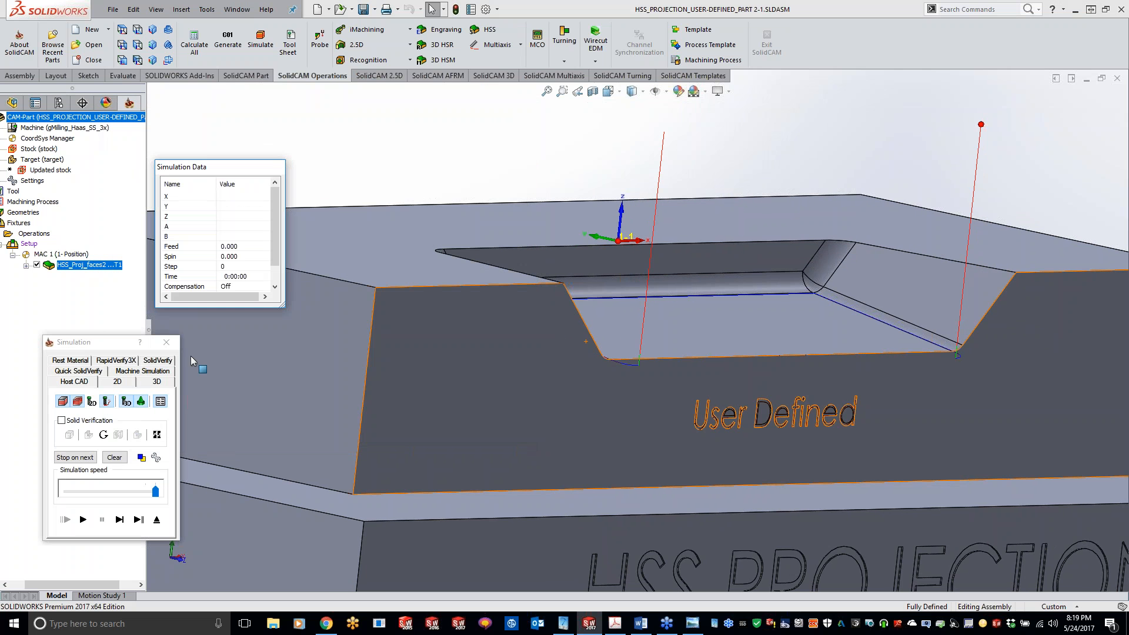
{"action": "left_click", "coordinate": [157, 360]}
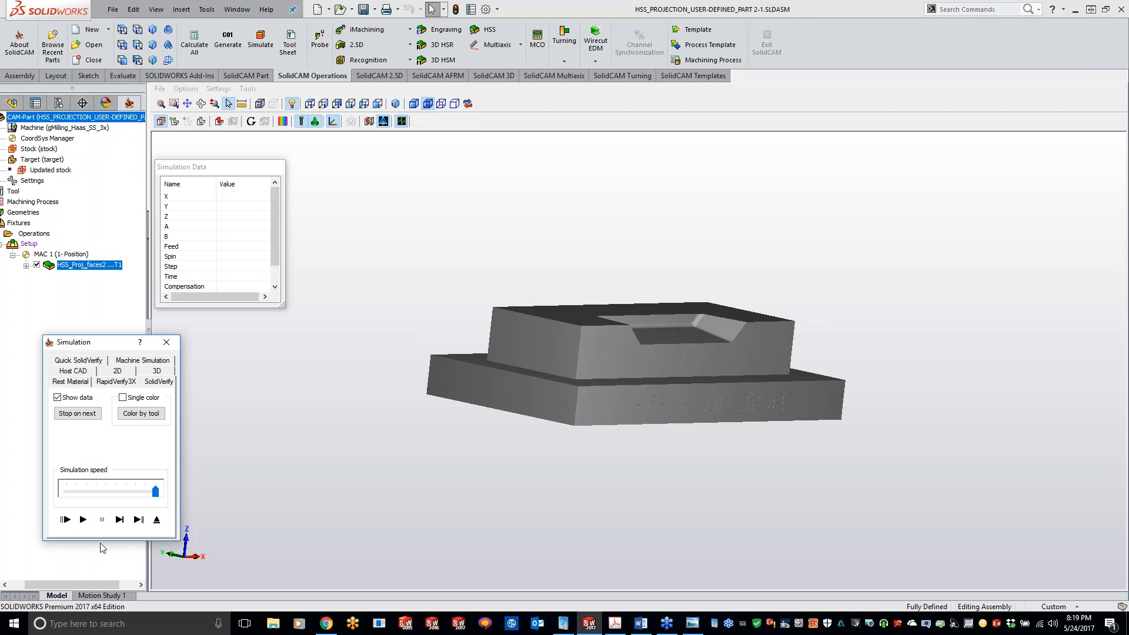
{"action": "left_click", "coordinate": [120, 521]}
{"action": "left_click", "coordinate": [121, 521]}
{"action": "left_click", "coordinate": [121, 521]}
{"action": "left_click", "coordinate": [120, 521]}
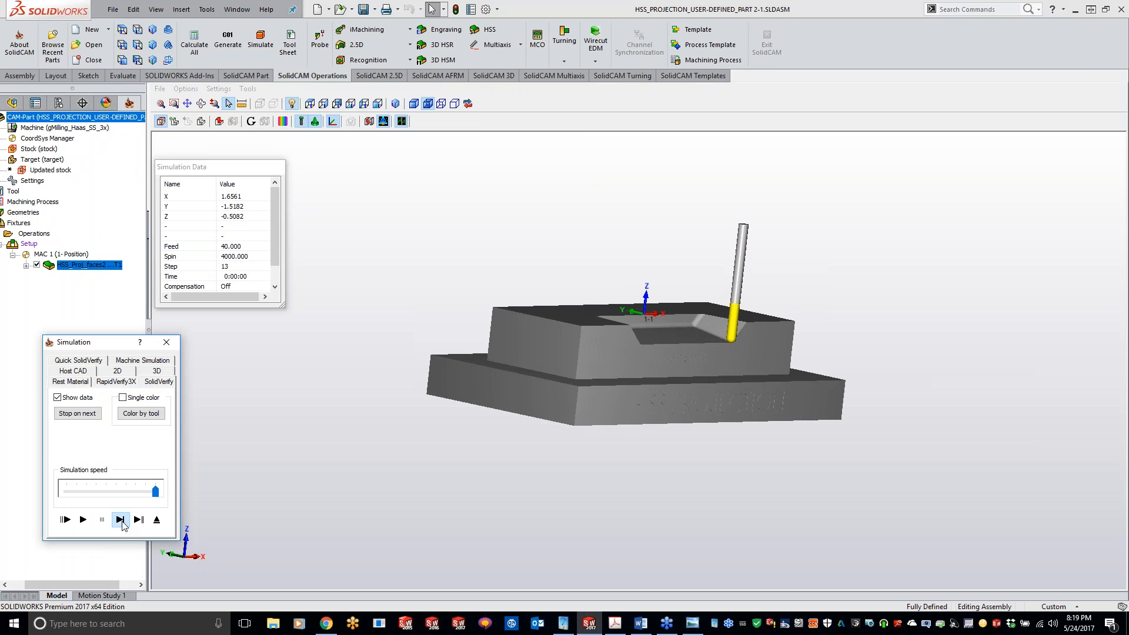
{"action": "left_click", "coordinate": [121, 521]}
{"action": "left_click", "coordinate": [120, 521]}
{"action": "left_click", "coordinate": [120, 520]}
{"action": "left_click", "coordinate": [120, 521]}
{"action": "left_click", "coordinate": [120, 520]}
{"action": "left_click", "coordinate": [121, 520]}
{"action": "left_click", "coordinate": [121, 520]}
{"action": "left_click", "coordinate": [121, 520]}
{"action": "left_click", "coordinate": [121, 521]}
{"action": "left_click", "coordinate": [121, 521]}
{"action": "left_click", "coordinate": [121, 521]}
{"action": "left_click", "coordinate": [121, 520]}
{"action": "left_click", "coordinate": [121, 520]}
{"action": "left_click", "coordinate": [121, 521]}
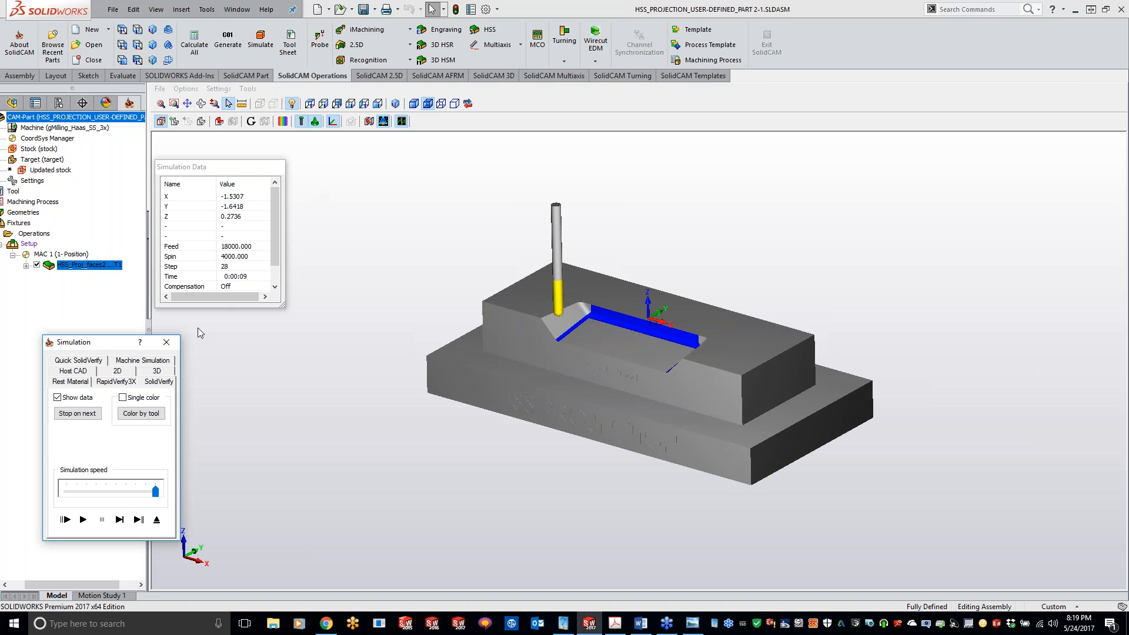
{"action": "left_click", "coordinate": [166, 342]}
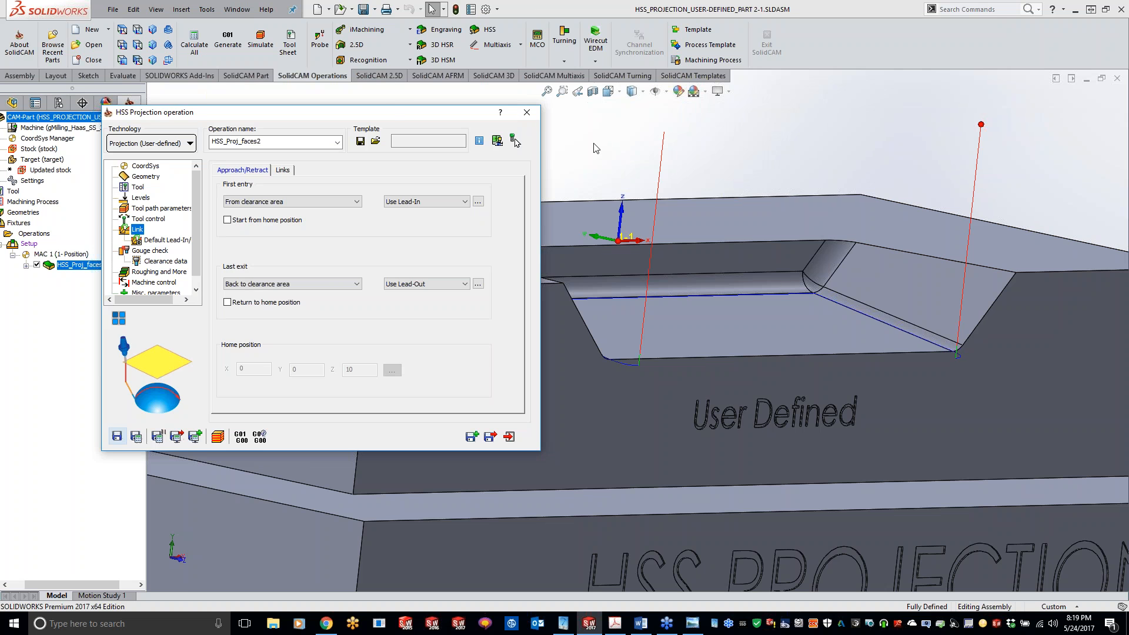
{"action": "left_click", "coordinate": [526, 112]}
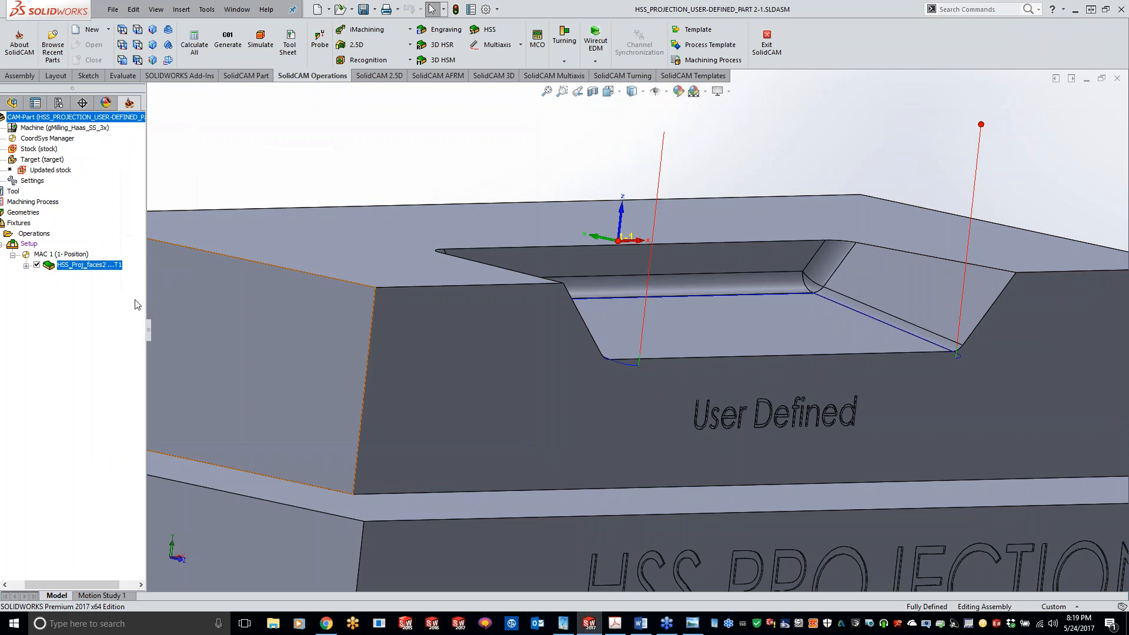
Step: Look through the available milling operation types and examine the tool path on the slanted-wall pocket from several angles
{"action": "right_click", "coordinate": [119, 268]}
{"action": "mouse_move", "coordinate": [247, 57]}
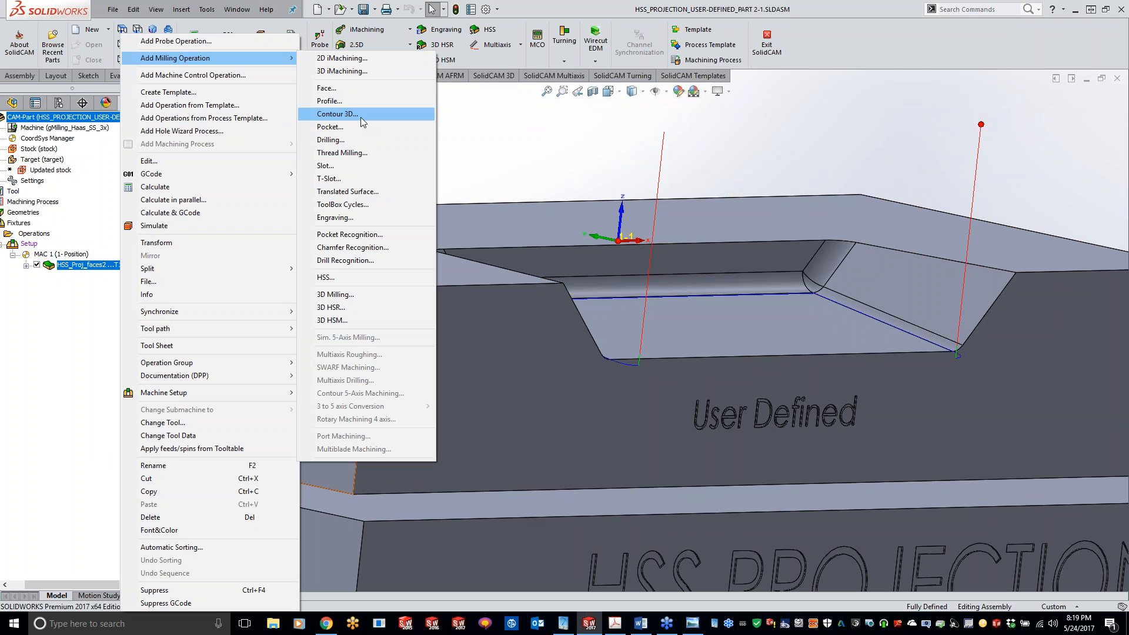
{"action": "left_click", "coordinate": [636, 146]}
{"action": "middle_click_drag", "start_coordinate": [495, 175], "coordinate": [485, 165]}
{"action": "scroll", "coordinate": [487, 173], "scroll_direction": "up", "scroll_amount": 1}
{"action": "scroll", "coordinate": [487, 171], "scroll_direction": "up", "scroll_amount": 1}
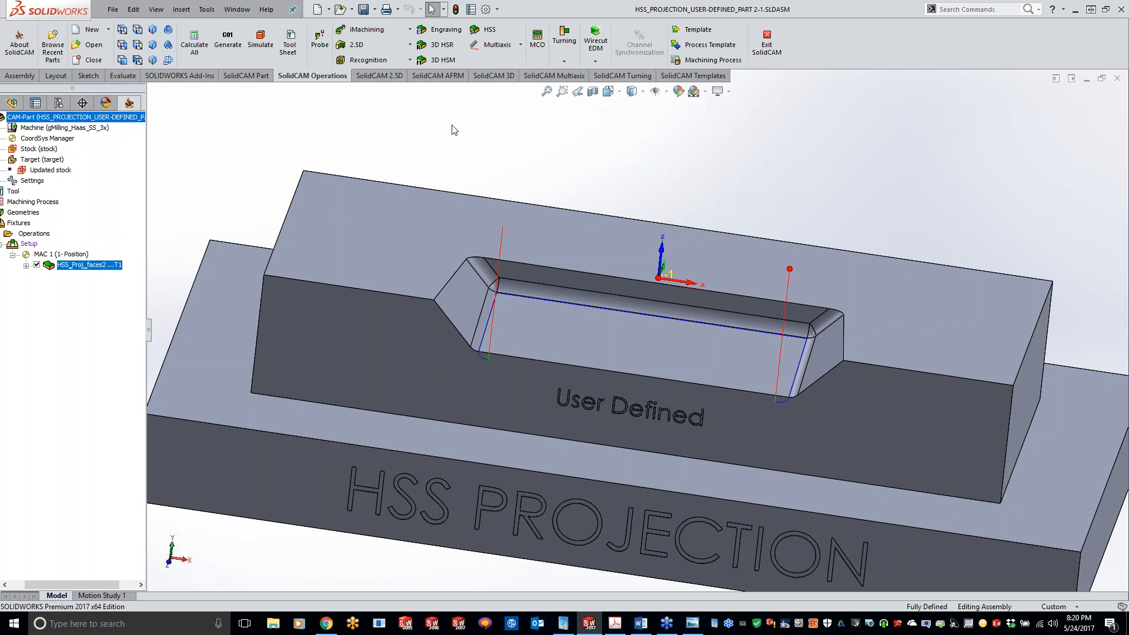
{"action": "middle_click_drag", "start_coordinate": [503, 128], "coordinate": [502, 135]}
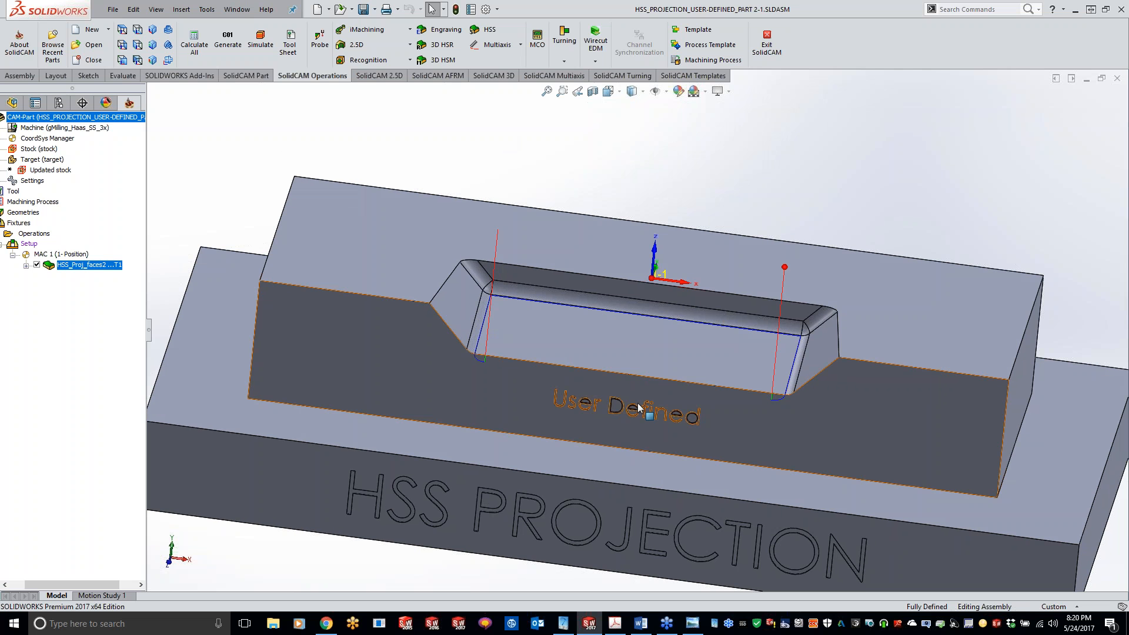
{"action": "middle_click_drag", "start_coordinate": [639, 405], "coordinate": [794, 333]}
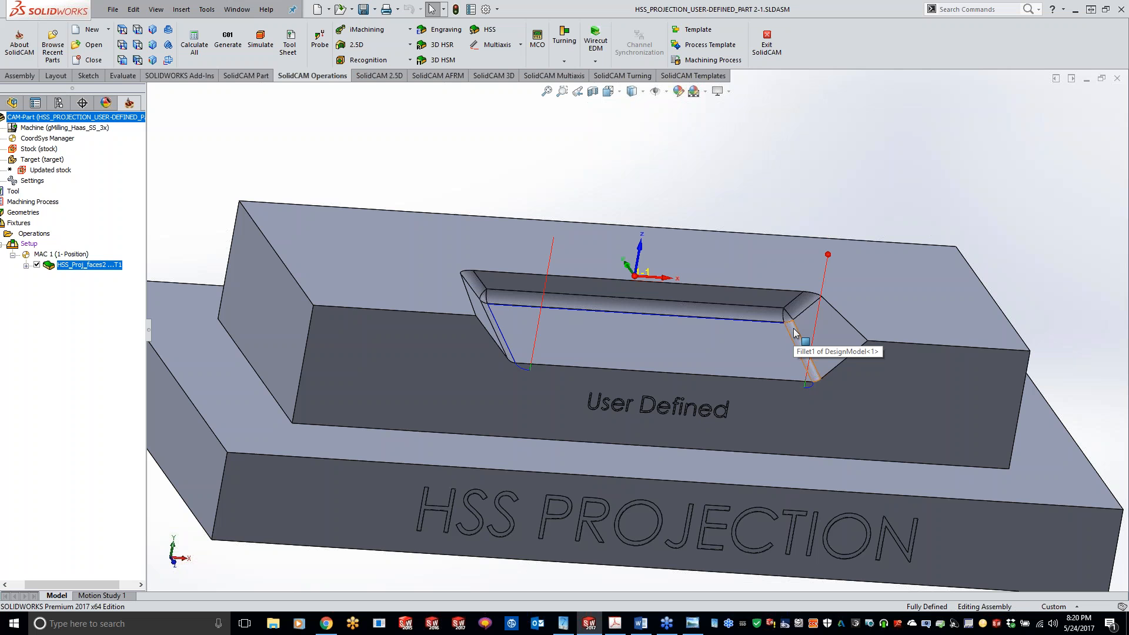
{"action": "middle_click_drag", "start_coordinate": [221, 287], "coordinate": [69, 294]}
Step: Hide the HSS projection tool path and add an engraving operation with the 3D Engraving technology
{"action": "left_click", "coordinate": [37, 266]}
{"action": "right_click", "coordinate": [89, 267]}
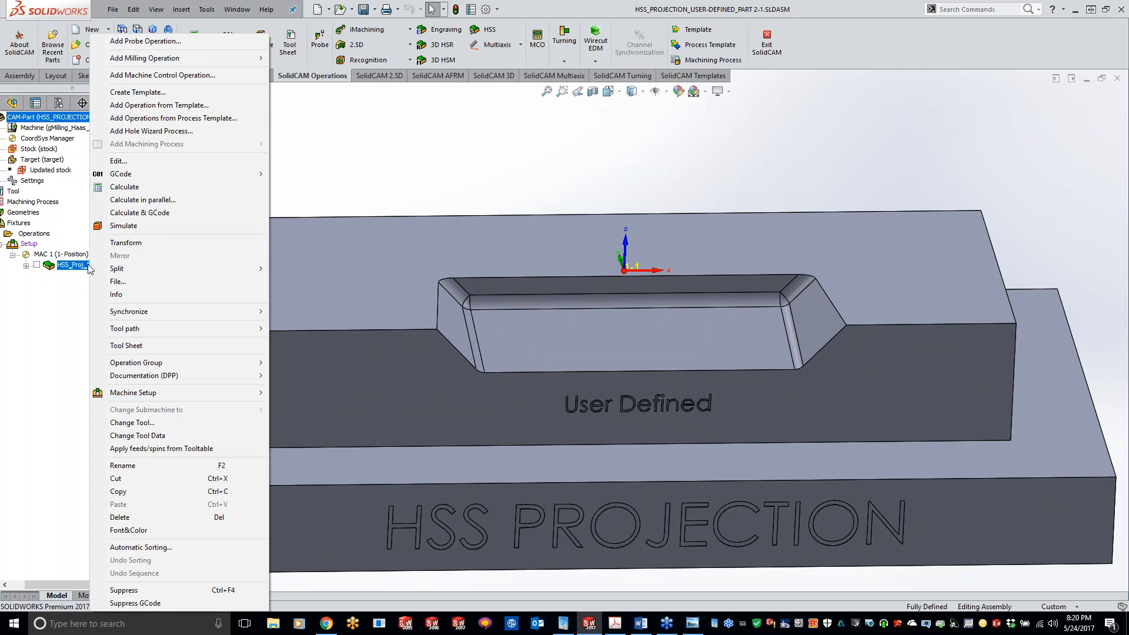
{"action": "mouse_move", "coordinate": [152, 61]}
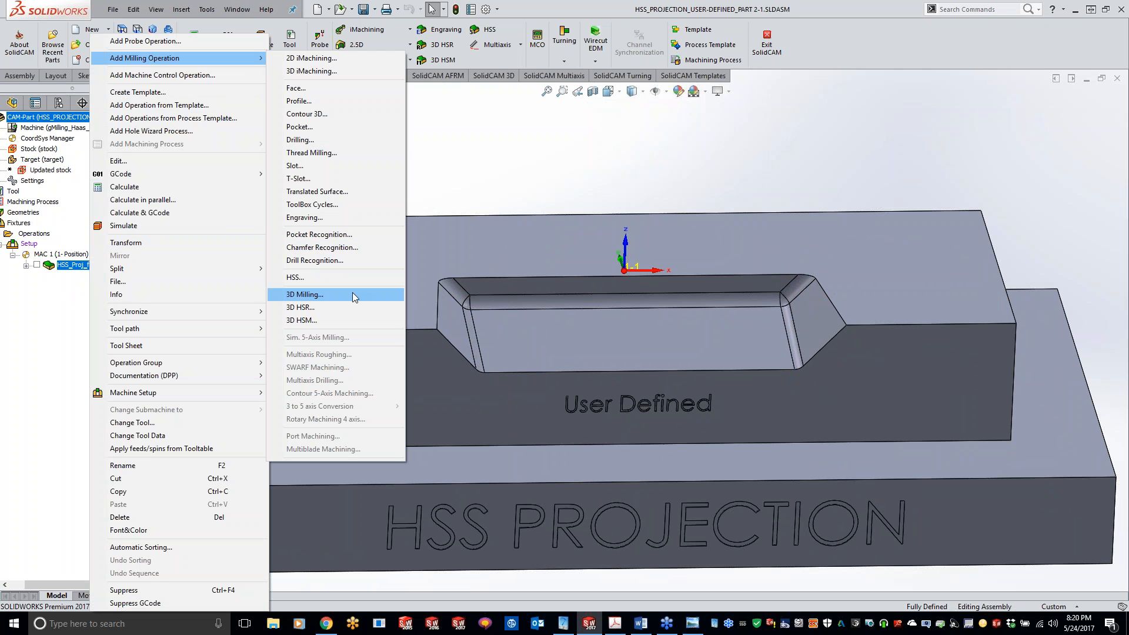
{"action": "left_click", "coordinate": [336, 215]}
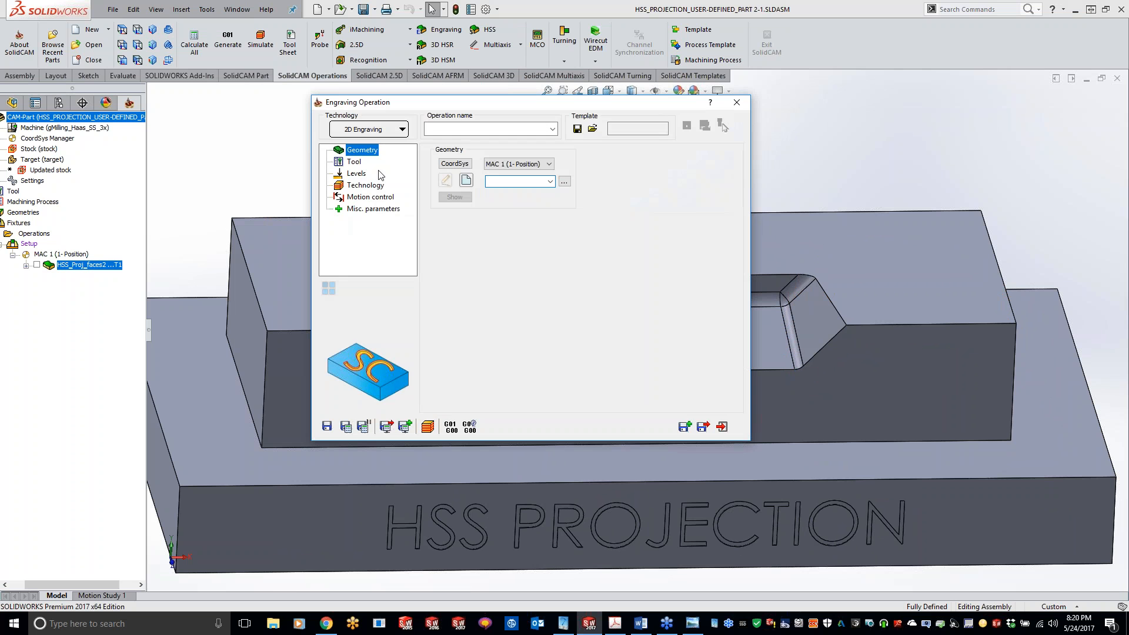
{"action": "left_click", "coordinate": [369, 129]}
{"action": "left_click", "coordinate": [362, 154]}
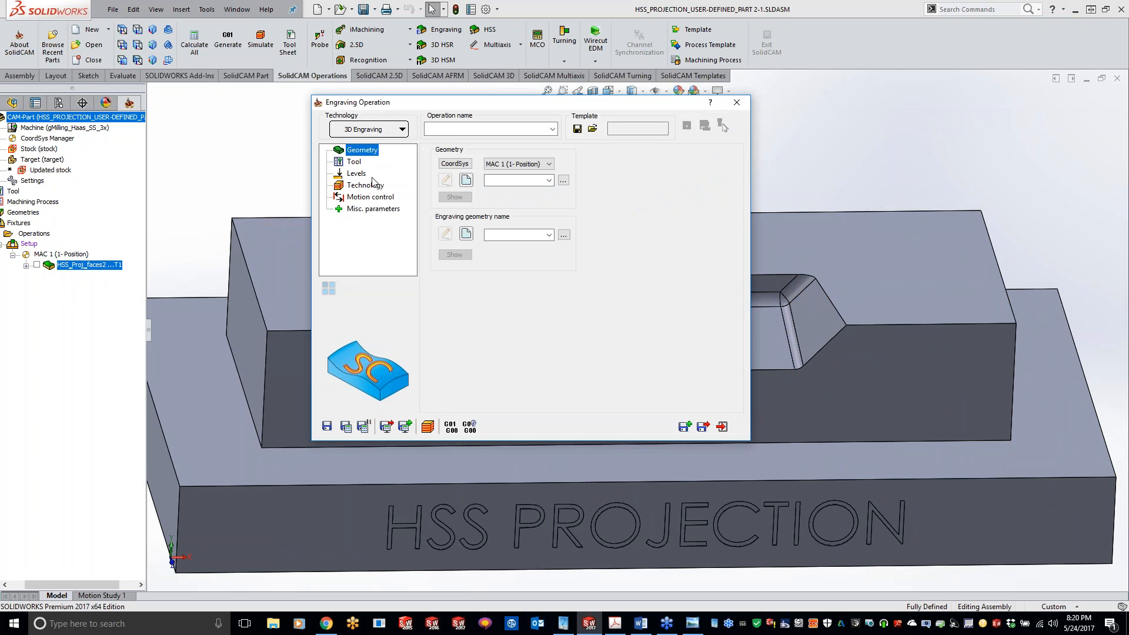
Step: Define the engraving operation's 3D model geometry by selecting the part's solid body
{"action": "left_click", "coordinate": [466, 182]}
{"action": "left_click", "coordinate": [466, 183]}
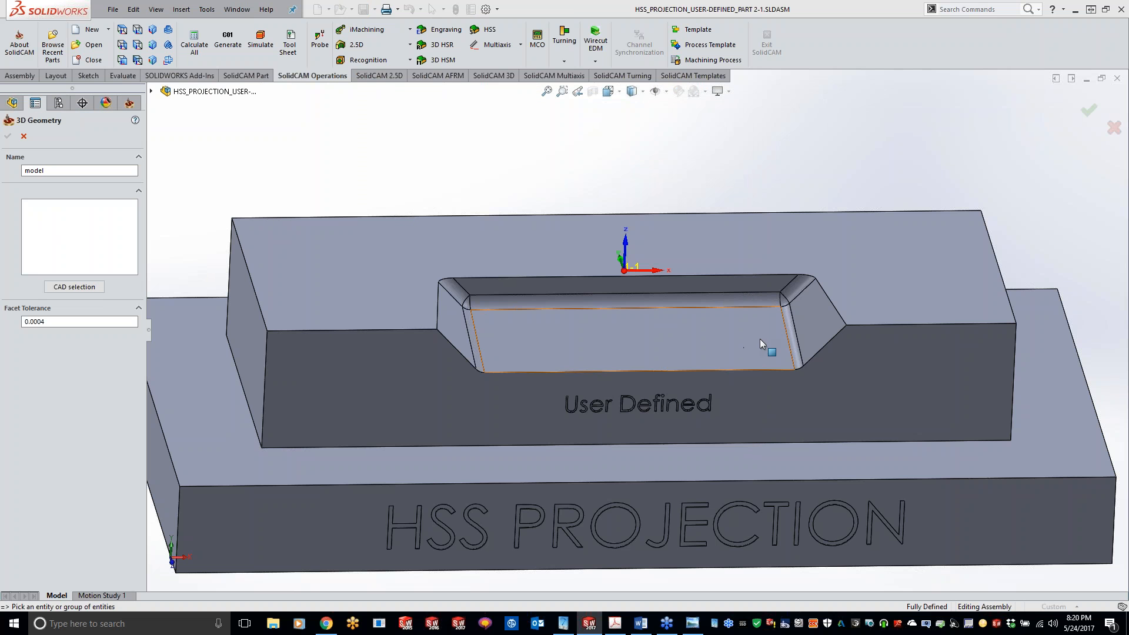
{"action": "left_click", "coordinate": [782, 345]}
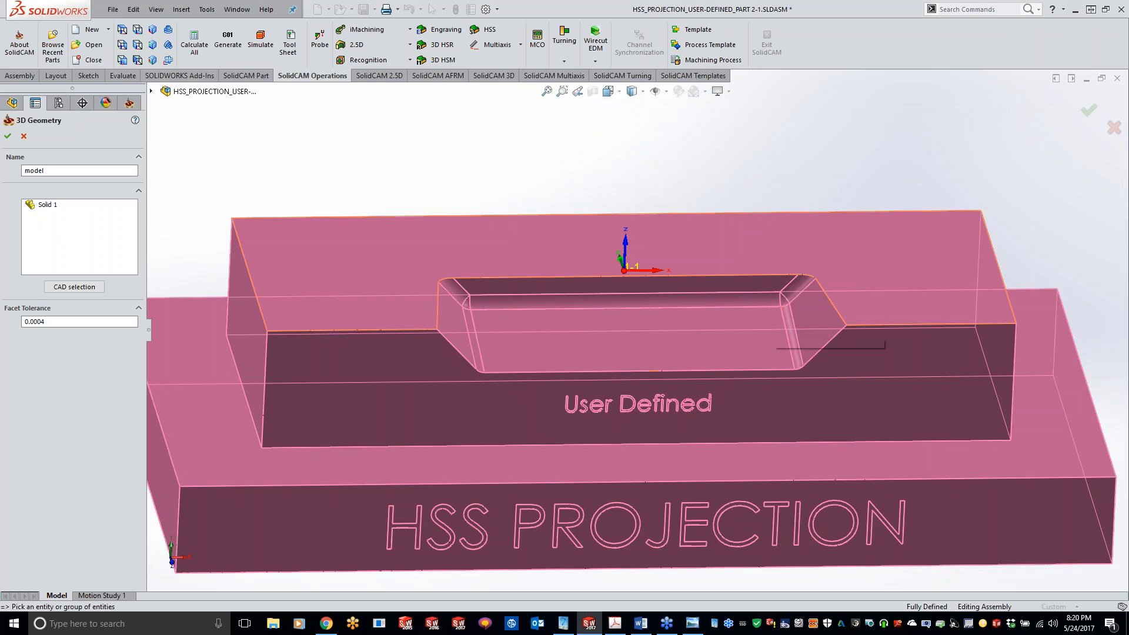
{"action": "left_click", "coordinate": [8, 136]}
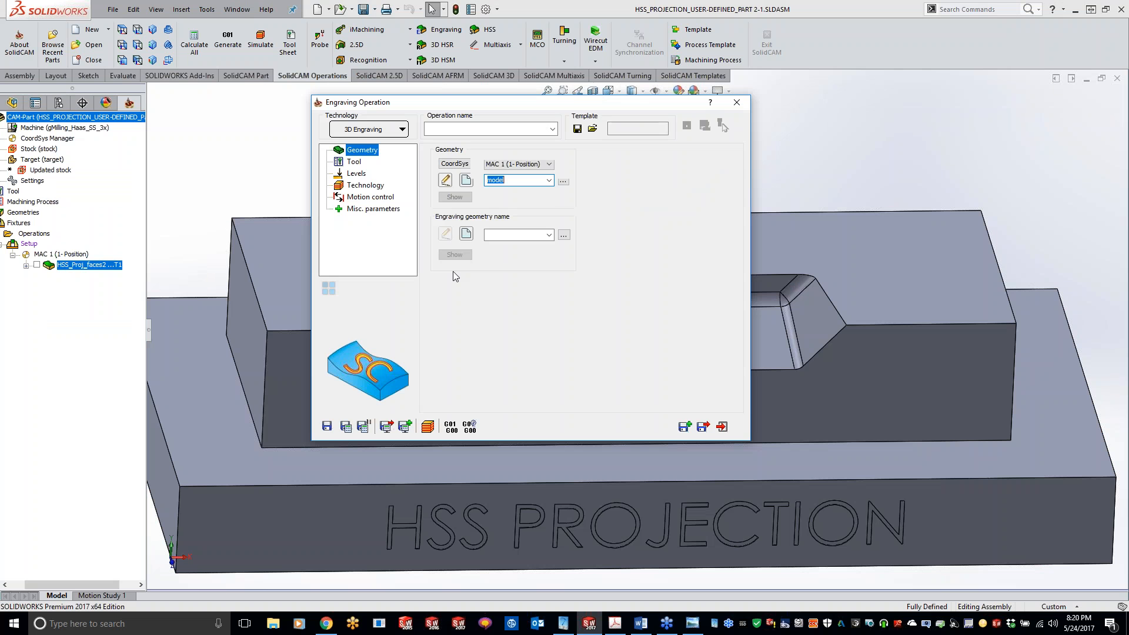
Step: Define the engraving geometry contour3 as an open chain along the three inner floor edges of the slanted-wall pocket
{"action": "left_click", "coordinate": [467, 234]}
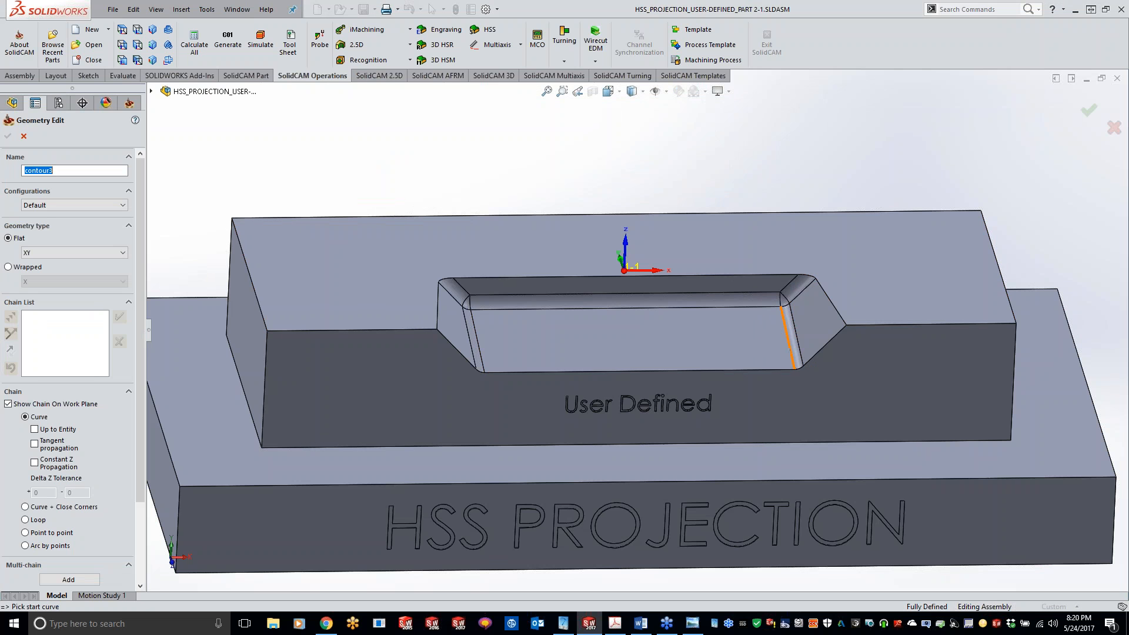
{"action": "left_click", "coordinate": [789, 335]}
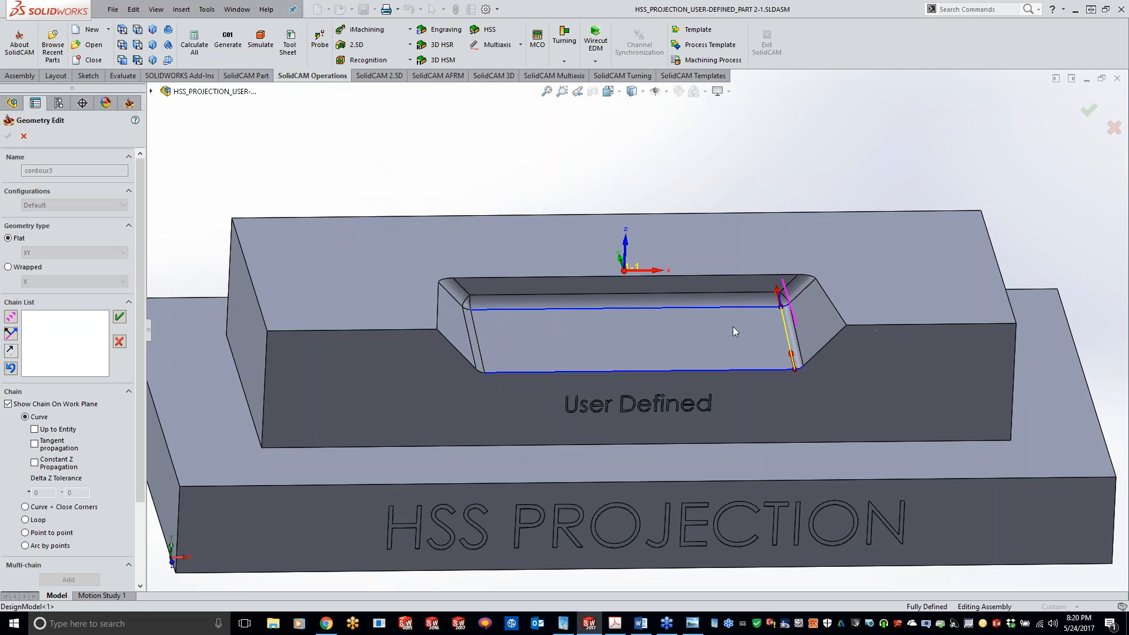
{"action": "middle_click_drag", "start_coordinate": [602, 362], "coordinate": [452, 340]}
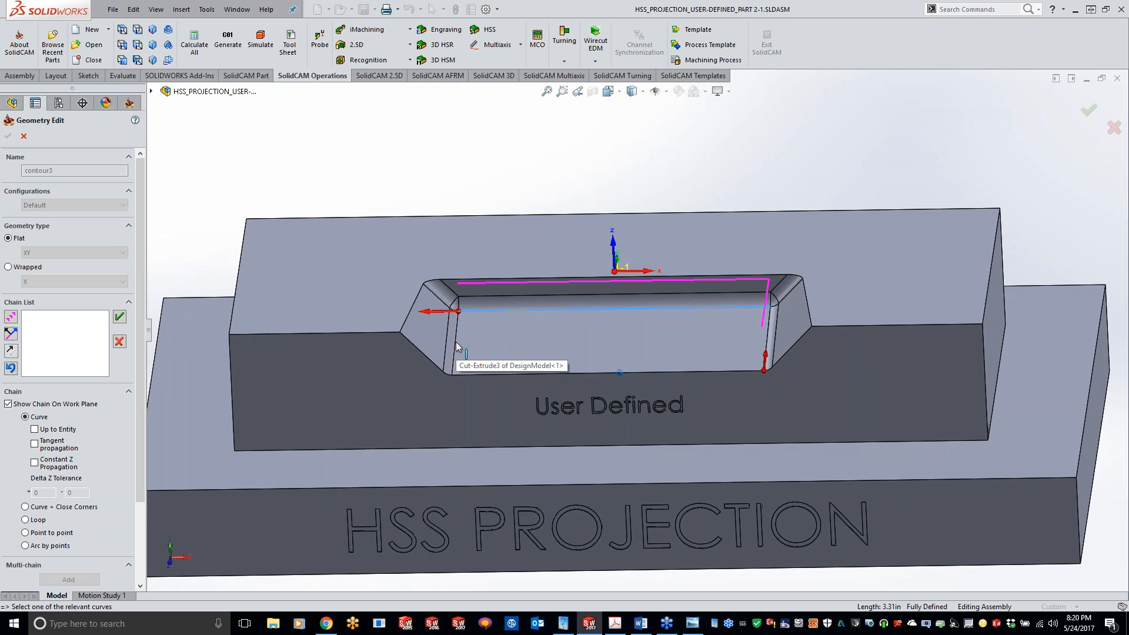
{"action": "left_click", "coordinate": [457, 341]}
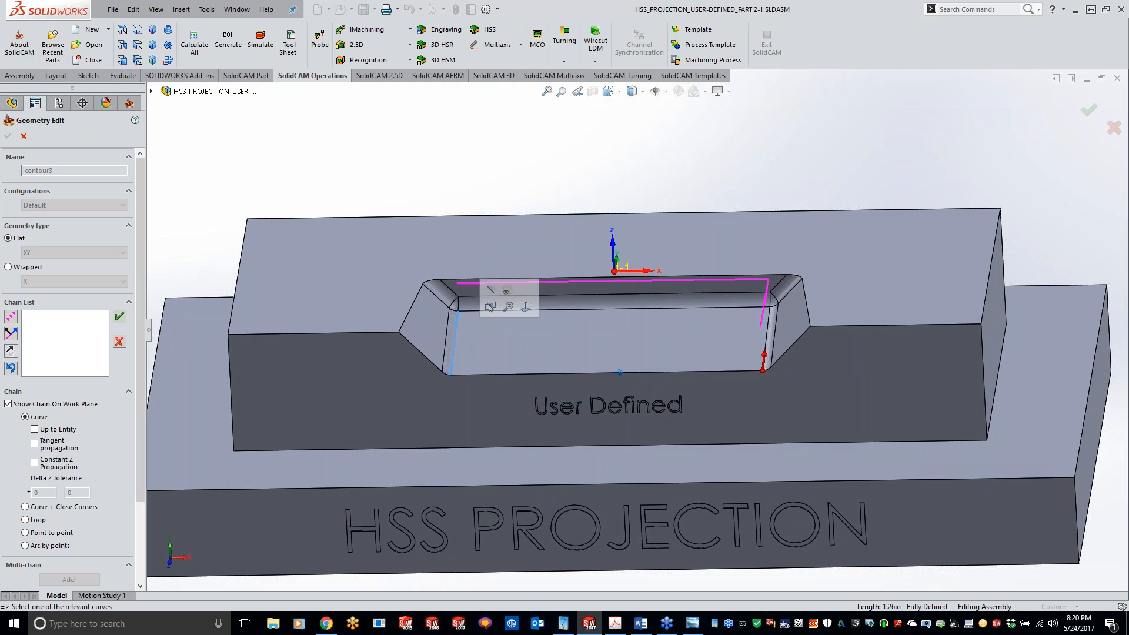
{"action": "left_click", "coordinate": [119, 317]}
{"action": "left_click", "coordinate": [7, 136]}
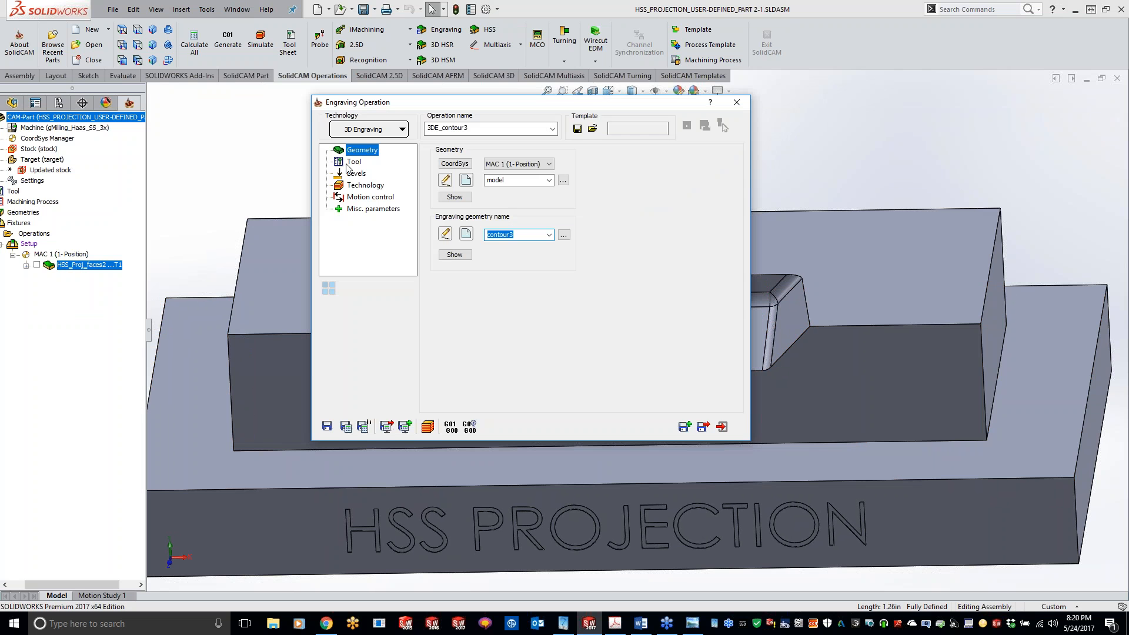
Step: Assign tool 1, the 0.25 inch ball nose mill, to the 3D engraving operation and open its level settings
{"action": "left_click", "coordinate": [347, 164]}
{"action": "left_click", "coordinate": [498, 331]}
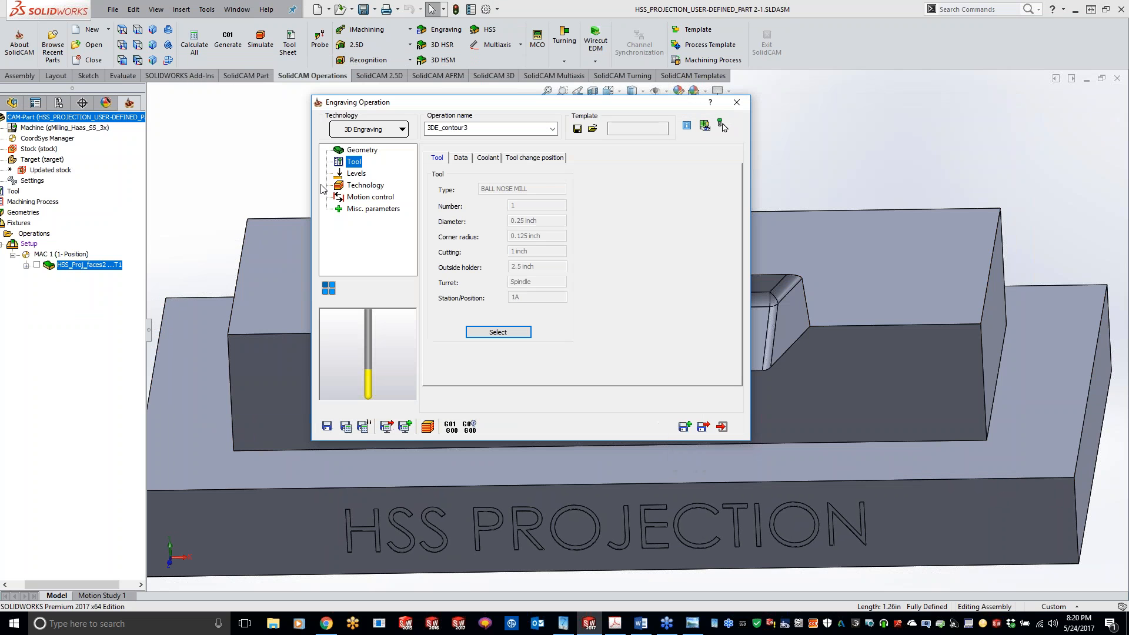
{"action": "left_click", "coordinate": [355, 174]}
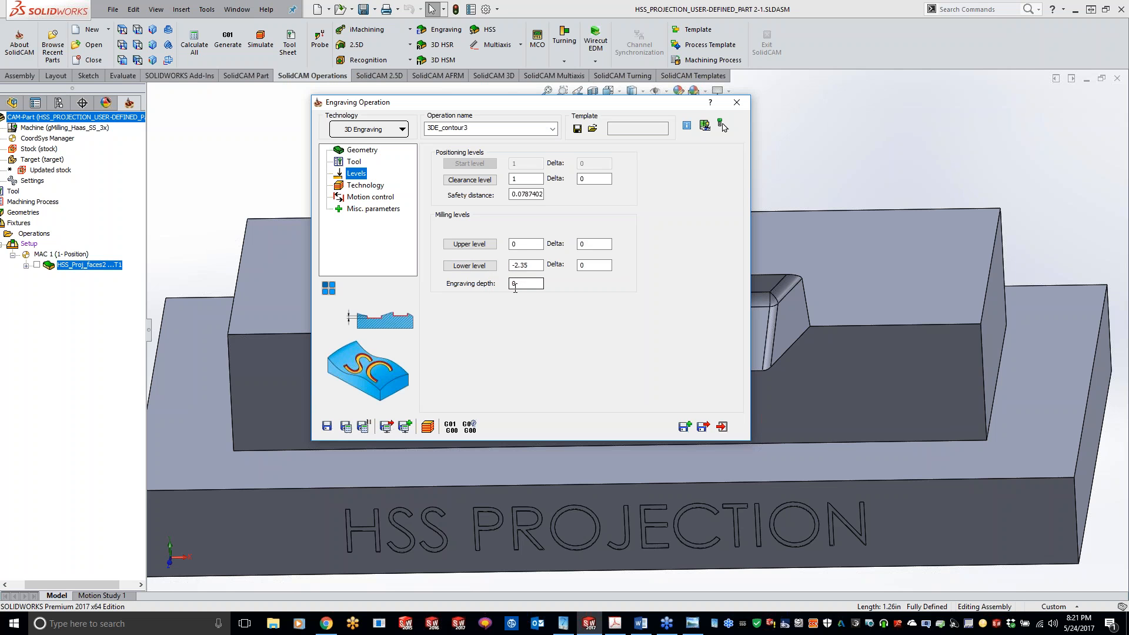
Step: Set the engraving operation's tool side to Left for the contour3 chain, checking the offset side in the geometry preview
{"action": "left_click", "coordinate": [365, 186]}
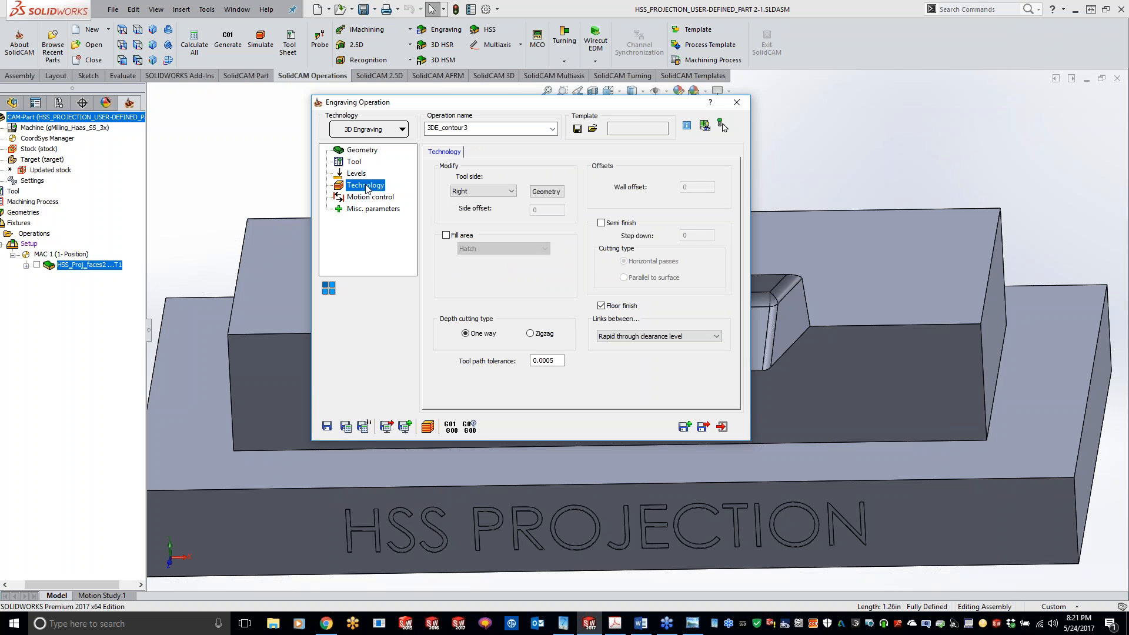
{"action": "left_click", "coordinate": [487, 189]}
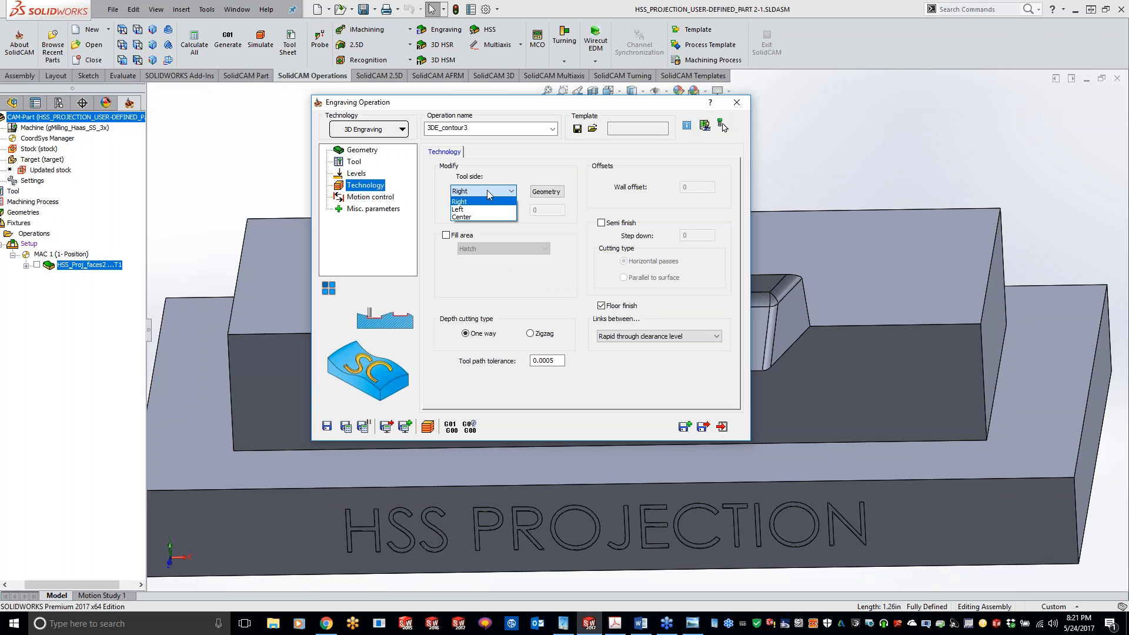
{"action": "left_click", "coordinate": [544, 192]}
{"action": "left_click", "coordinate": [544, 192]}
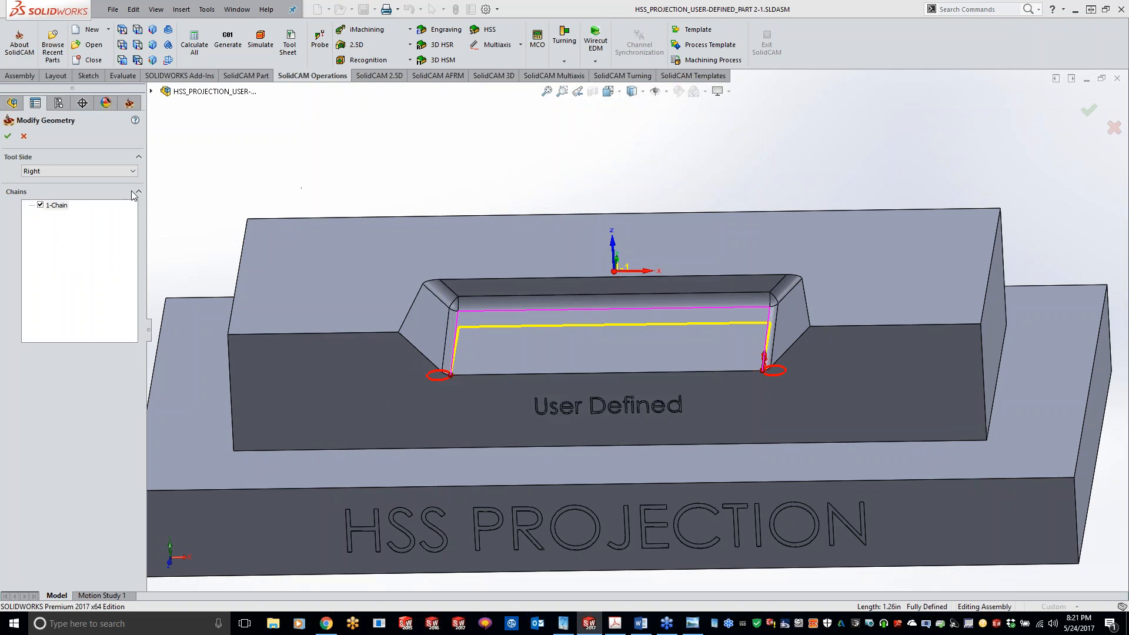
{"action": "left_click", "coordinate": [80, 171]}
{"action": "left_click", "coordinate": [81, 187]}
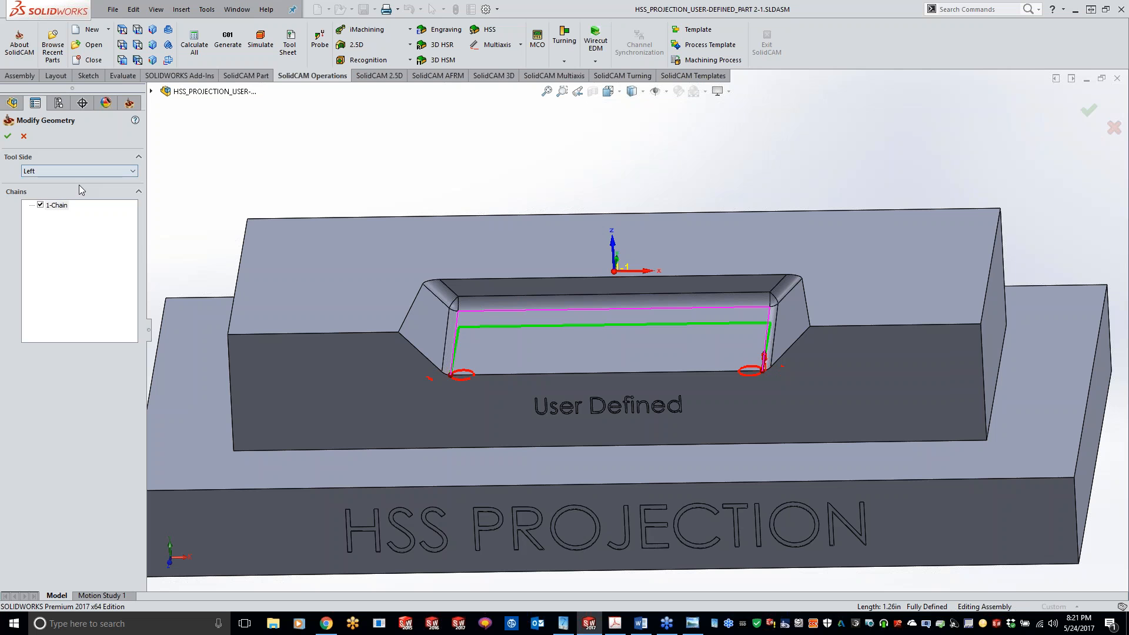
{"action": "left_click", "coordinate": [7, 137]}
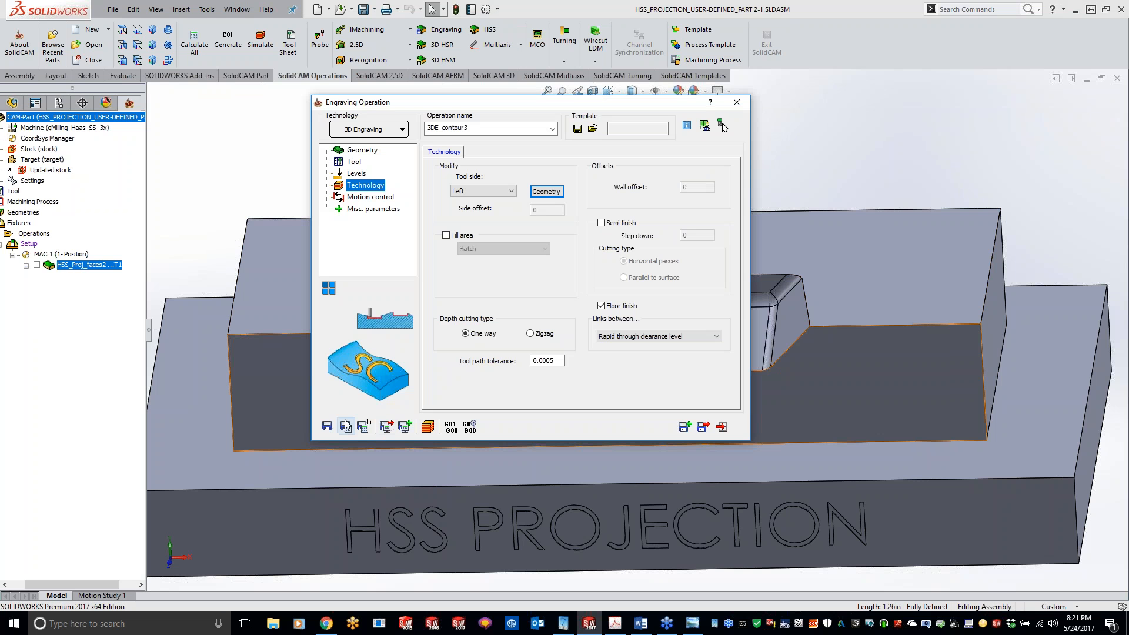
Step: Save and calculate the 3D engraving operation and examine its tool path in the pocket
{"action": "left_click", "coordinate": [346, 426]}
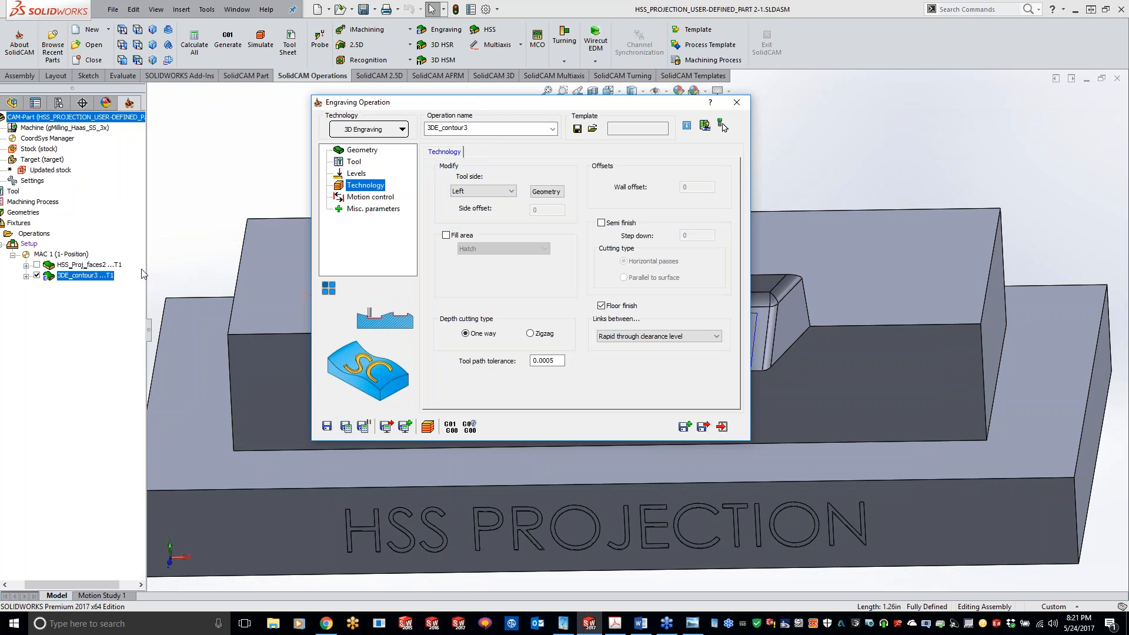
{"action": "double_click", "coordinate": [476, 105]}
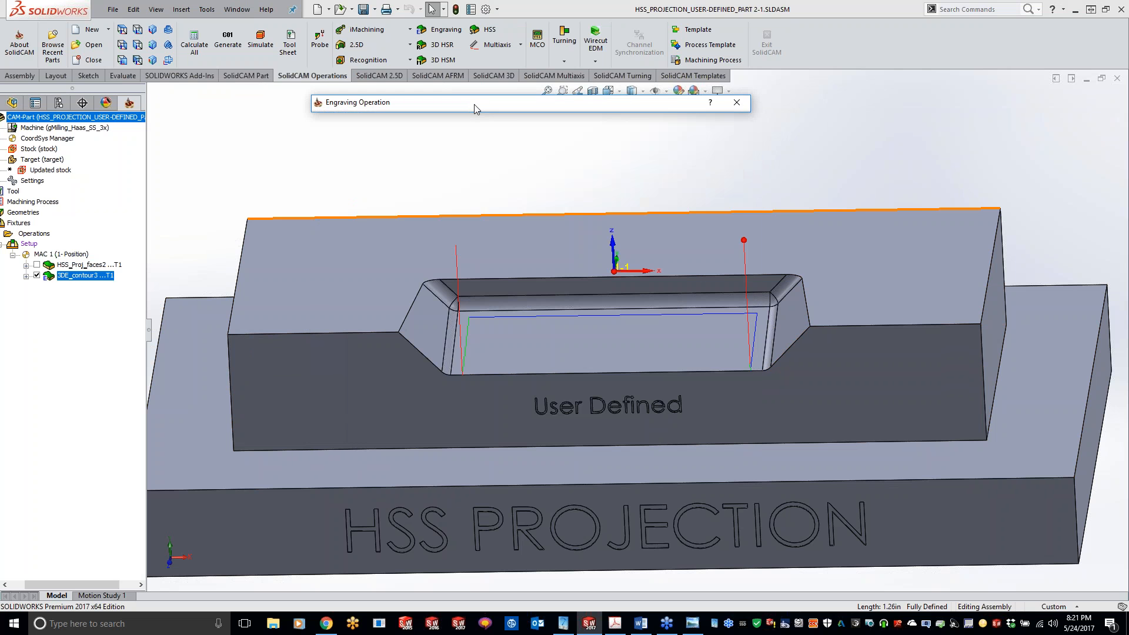
{"action": "double_click", "coordinate": [477, 106]}
Step: Set the engraving tool side to Center, recalculate the operation and examine its tool path along the pocket
{"action": "left_click", "coordinate": [479, 191]}
{"action": "left_click", "coordinate": [477, 222]}
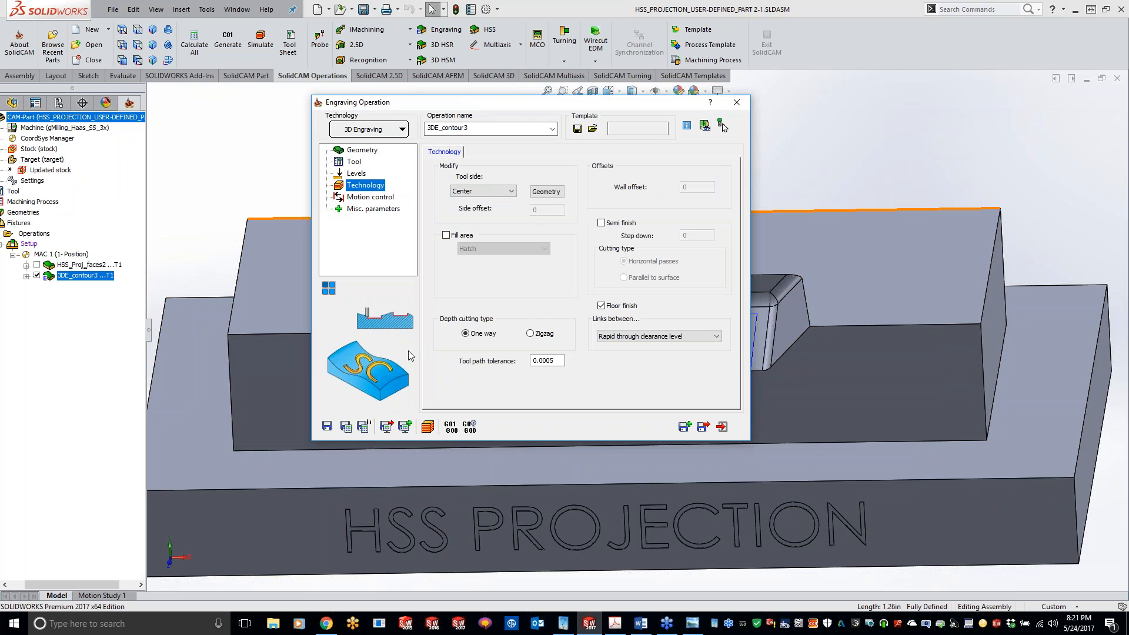
{"action": "left_click", "coordinate": [347, 428]}
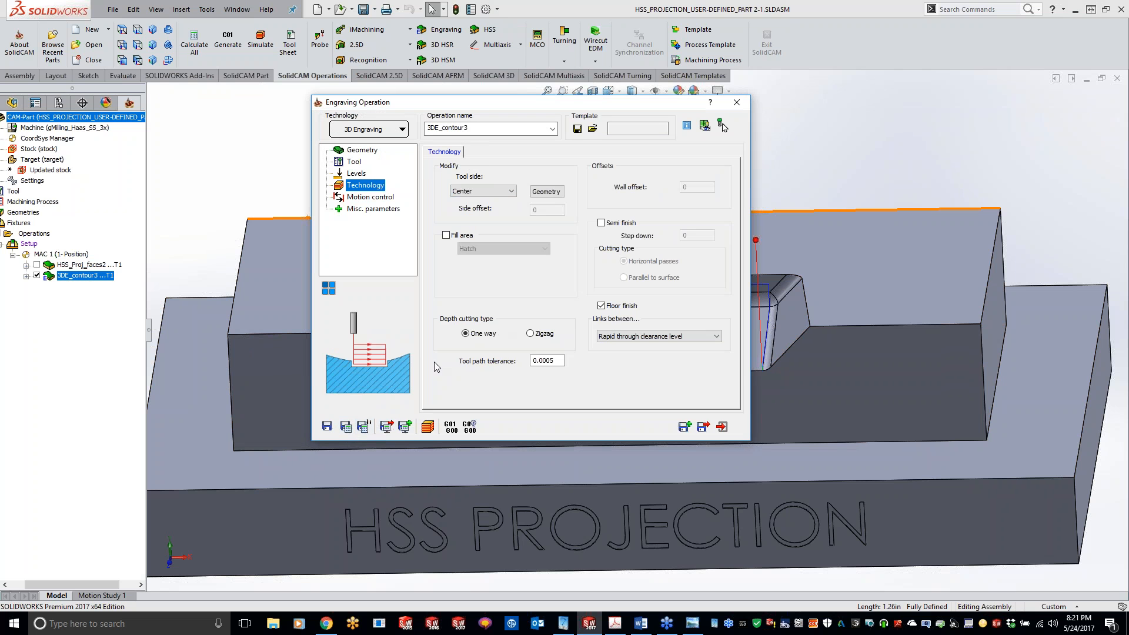
{"action": "double_click", "coordinate": [612, 106]}
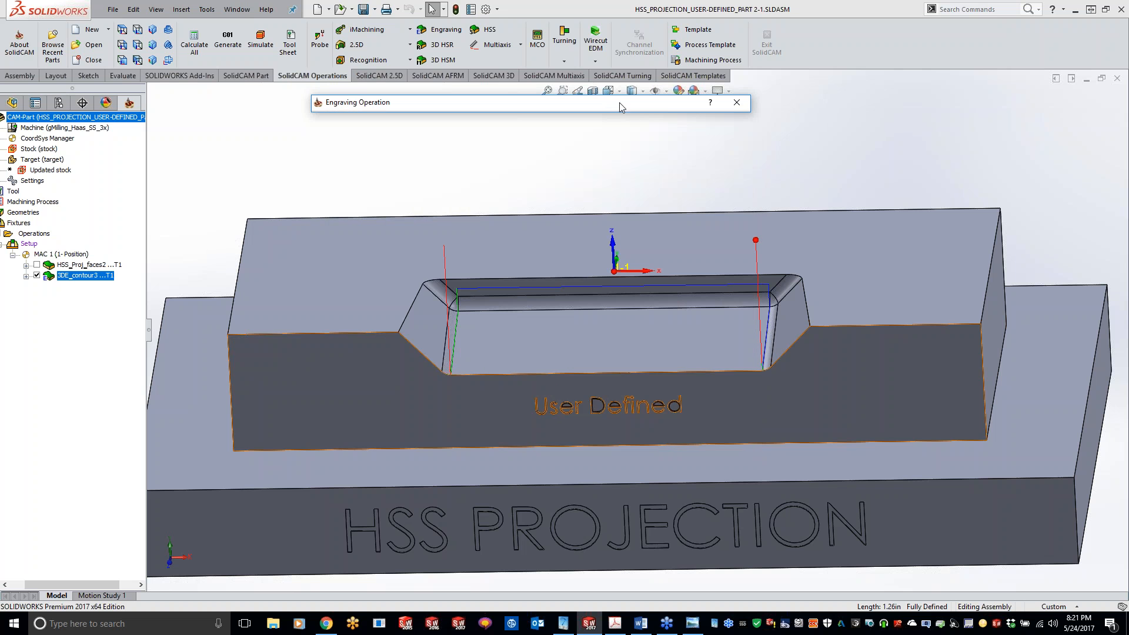
{"action": "double_click", "coordinate": [516, 108]}
Step: Simulate the centered engraving tool path in SolidVerify, advancing it step by step along the pocket, and close the simulation
{"action": "left_click", "coordinate": [428, 427]}
{"action": "left_click", "coordinate": [158, 360]}
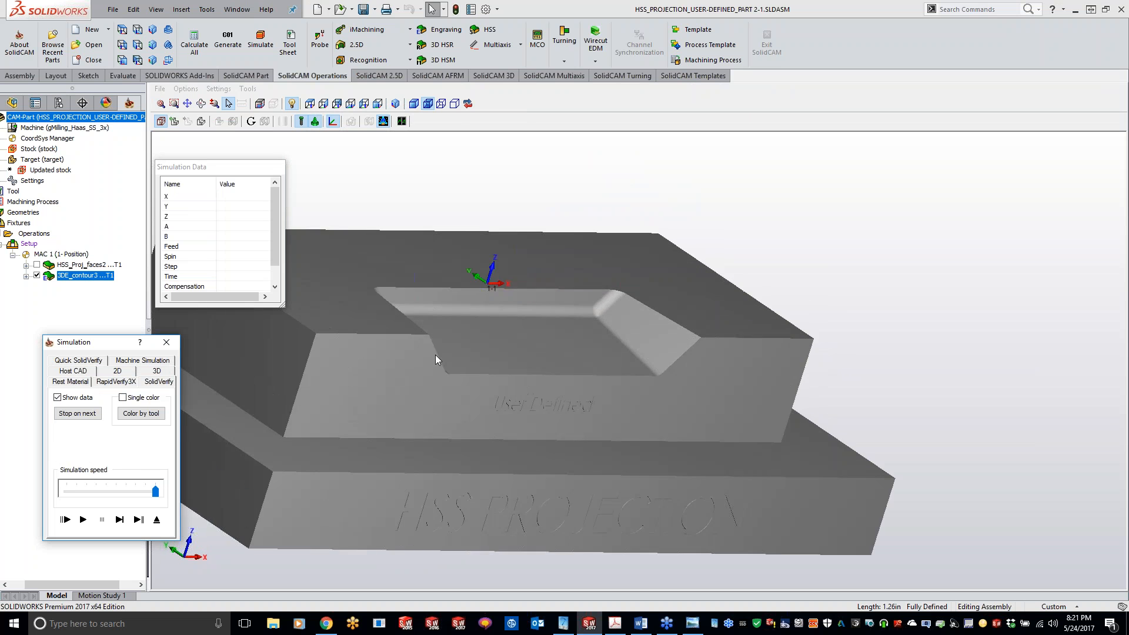
{"action": "left_click", "coordinate": [120, 520]}
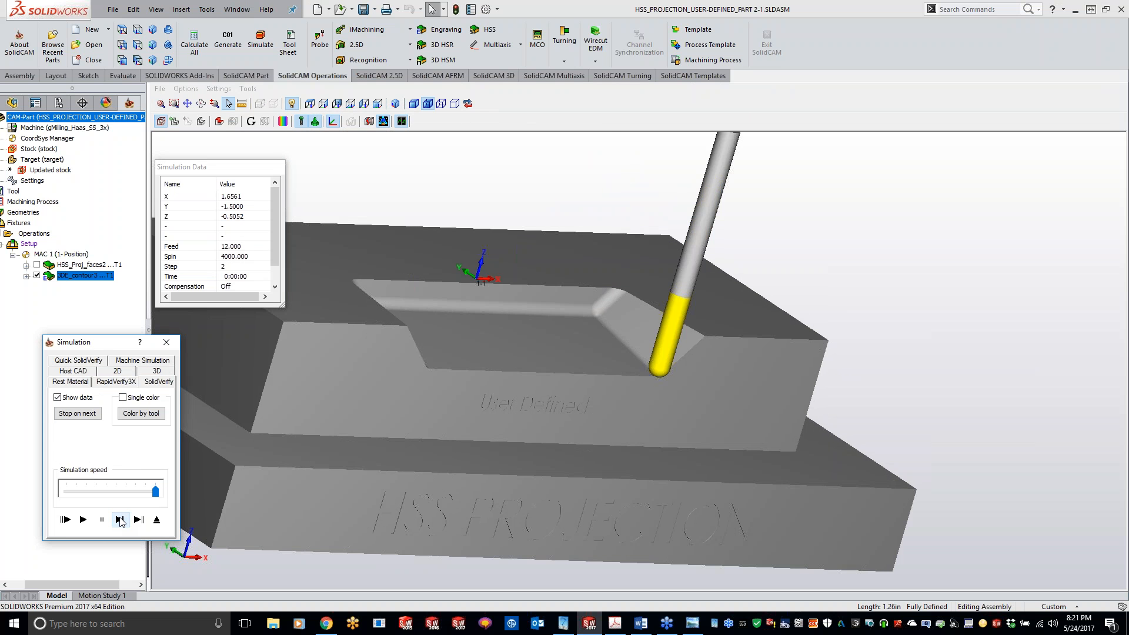
{"action": "left_click", "coordinate": [120, 520]}
{"action": "left_click", "coordinate": [120, 520]}
{"action": "left_click", "coordinate": [120, 520]}
{"action": "left_click", "coordinate": [120, 520]}
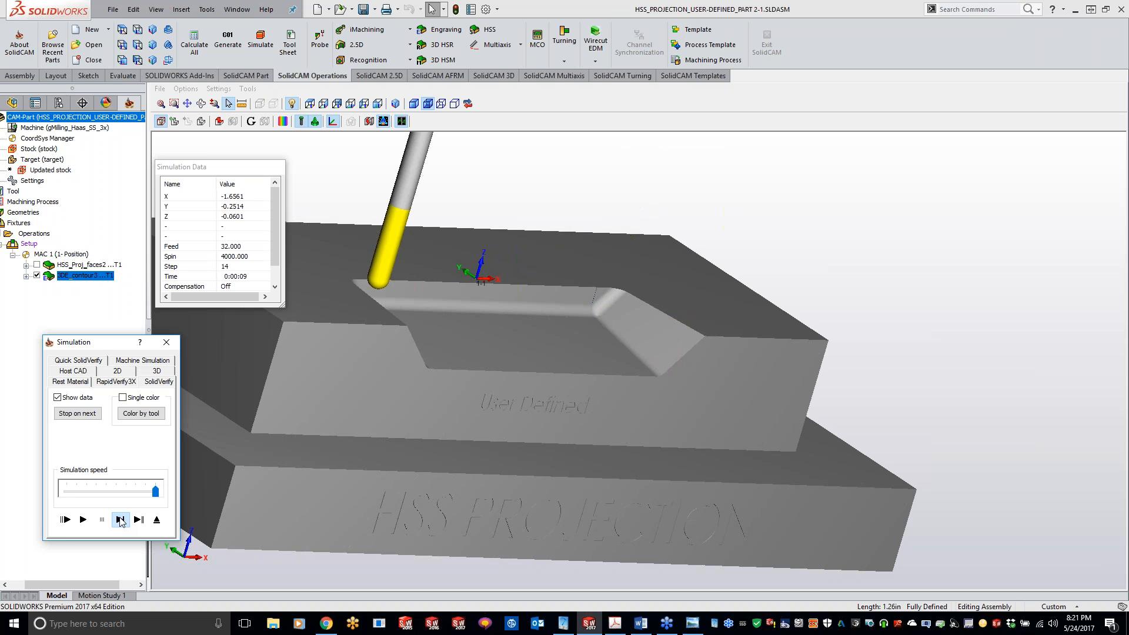
{"action": "left_click", "coordinate": [120, 520]}
{"action": "left_click", "coordinate": [120, 520]}
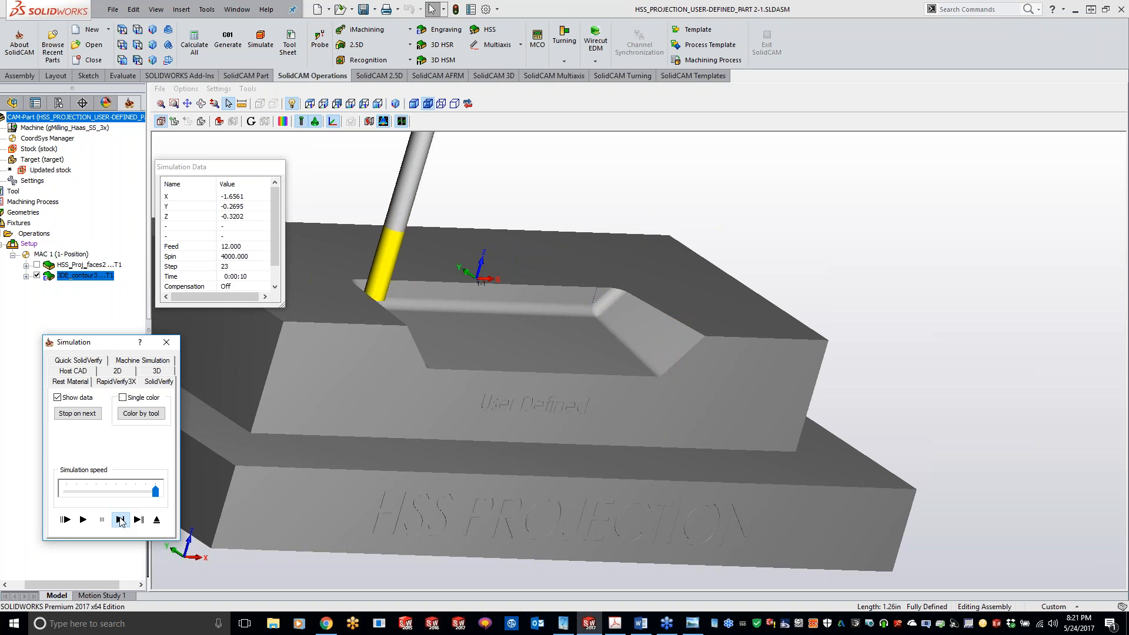
{"action": "left_click", "coordinate": [120, 520]}
{"action": "left_click", "coordinate": [120, 520]}
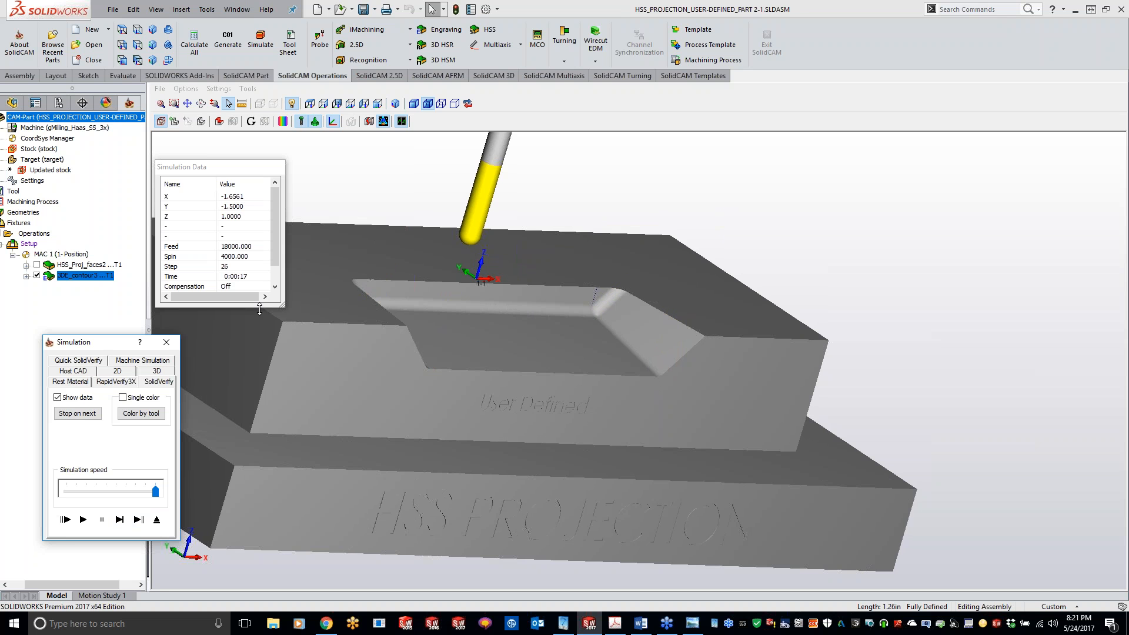
{"action": "left_click", "coordinate": [166, 346]}
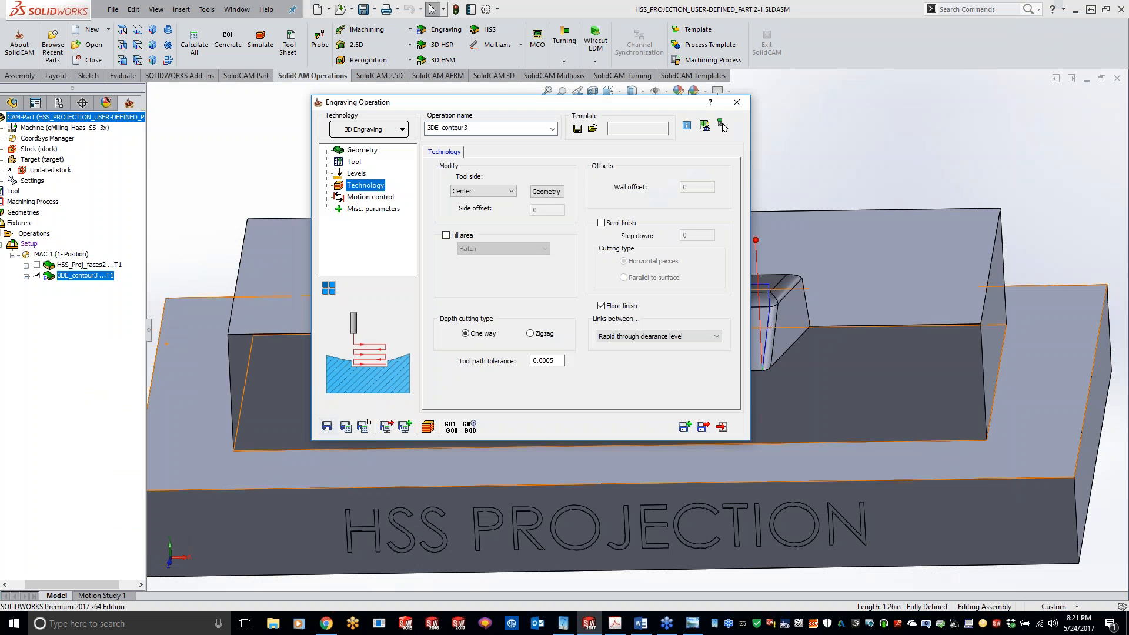
Step: Move the engraving dialog clear of the pocket, set the tool side to Left and recalculate the tool path
{"action": "left_click_drag", "start_coordinate": [663, 112], "coordinate": [376, 169]}
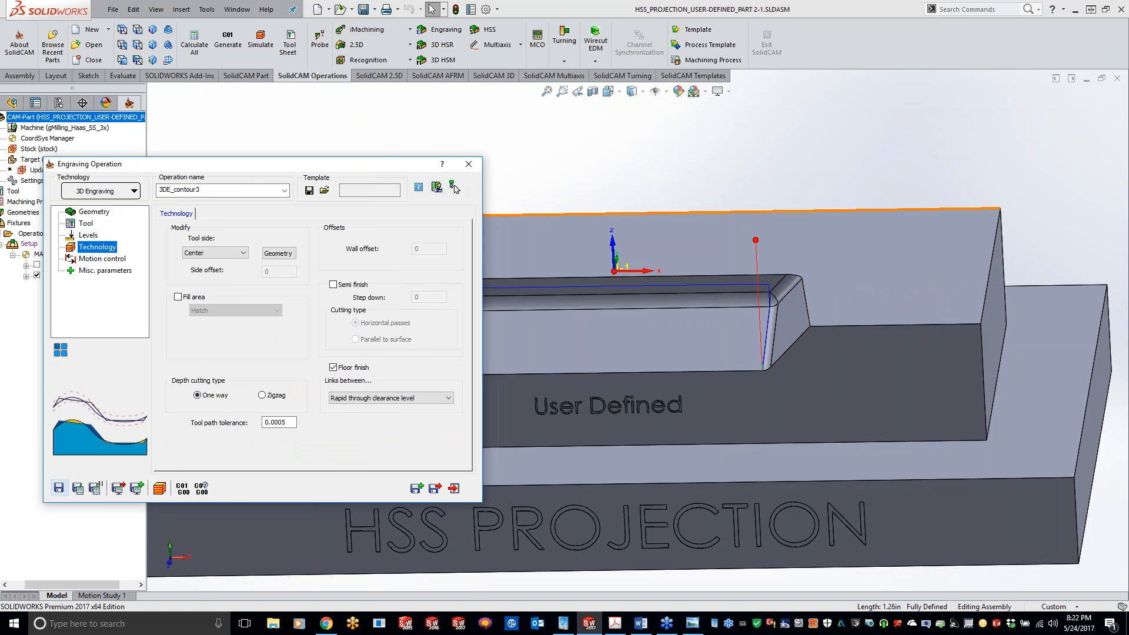
{"action": "left_click", "coordinate": [783, 144]}
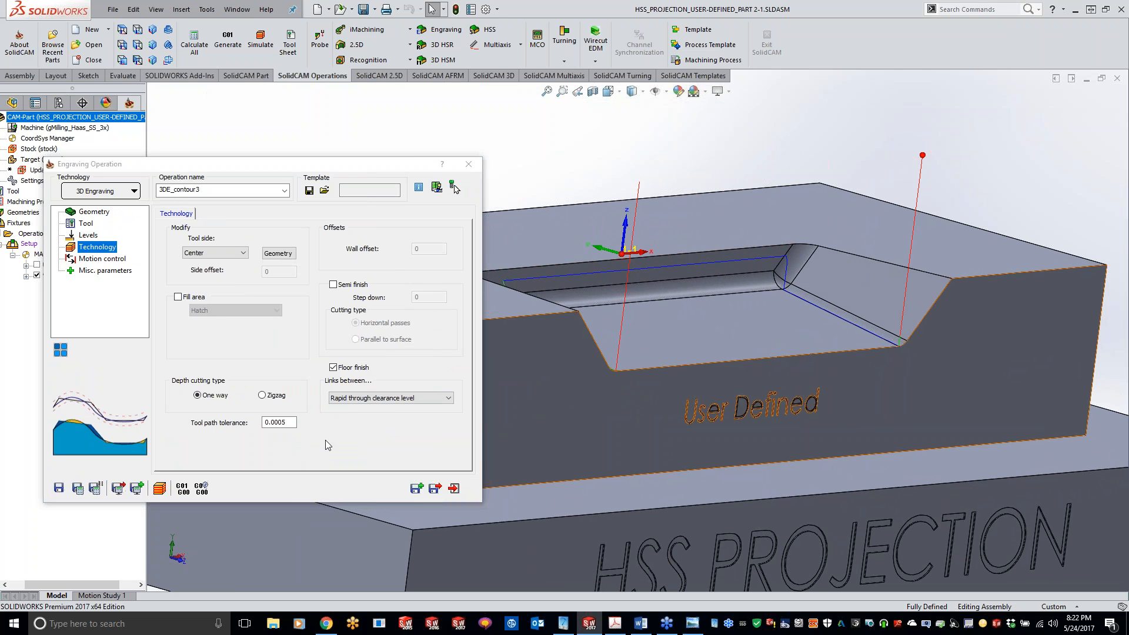
{"action": "left_click", "coordinate": [104, 260]}
{"action": "left_click", "coordinate": [105, 270]}
{"action": "left_click", "coordinate": [96, 249]}
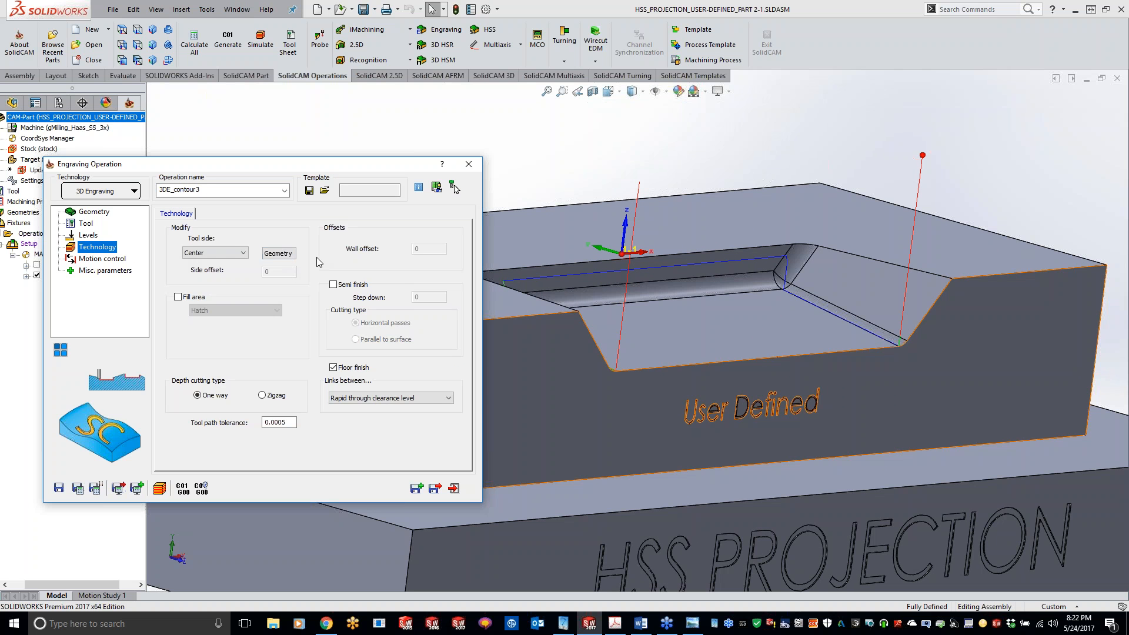
{"action": "left_click", "coordinate": [230, 254]}
{"action": "left_click", "coordinate": [194, 271]}
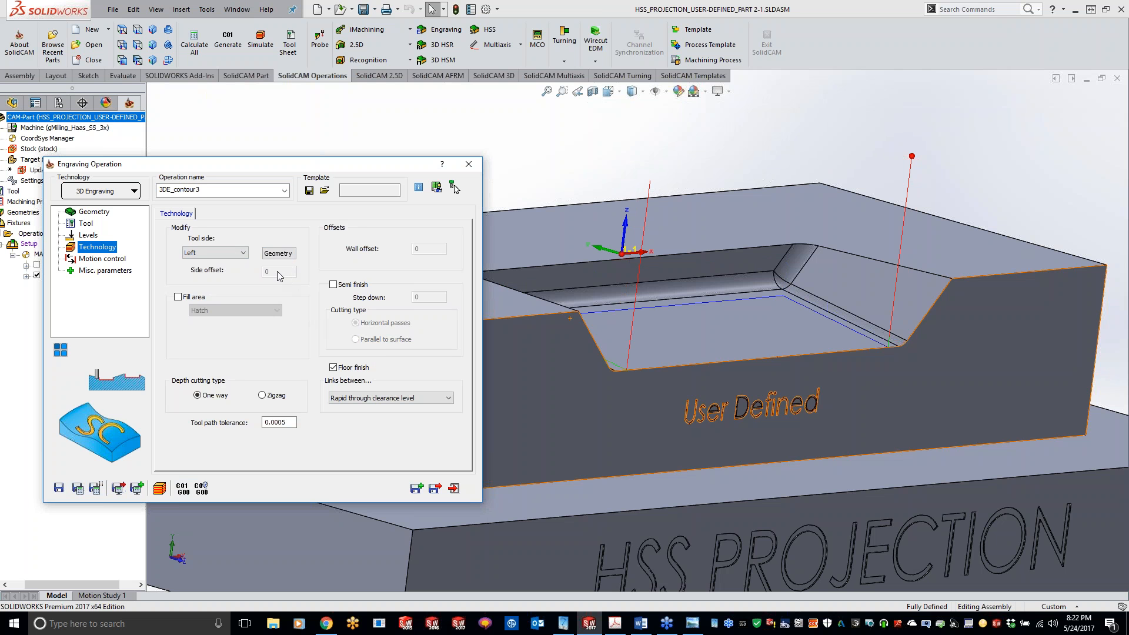
Step: Examine the left-side offset of the engraving chain from above in the geometry preview
{"action": "left_click", "coordinate": [278, 253]}
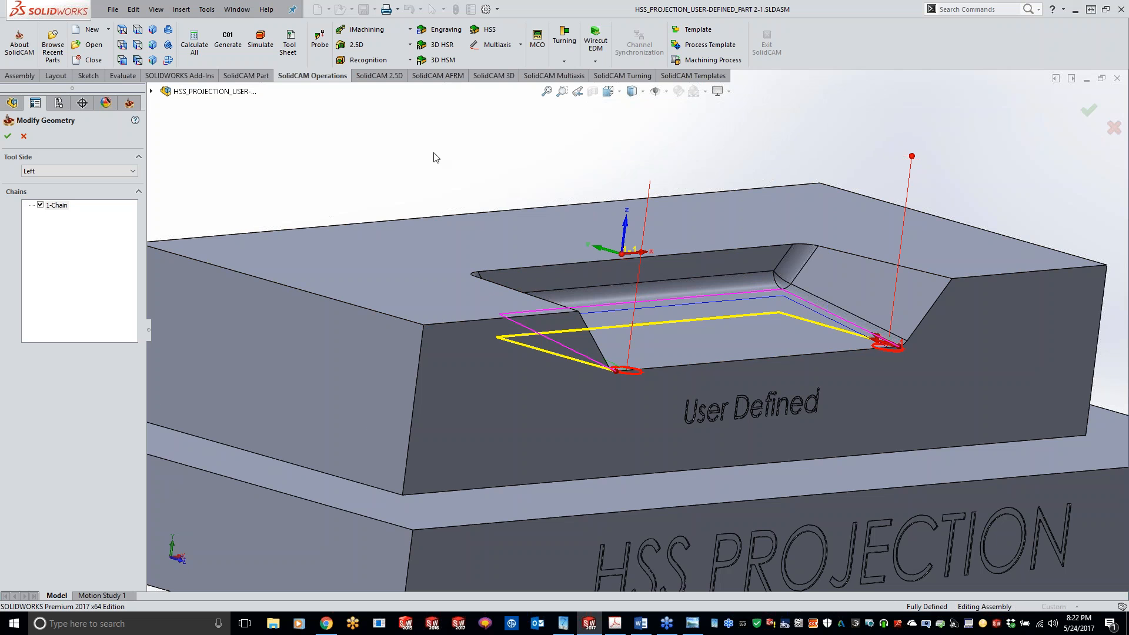
{"action": "middle_click_drag", "start_coordinate": [434, 153], "coordinate": [429, 152]}
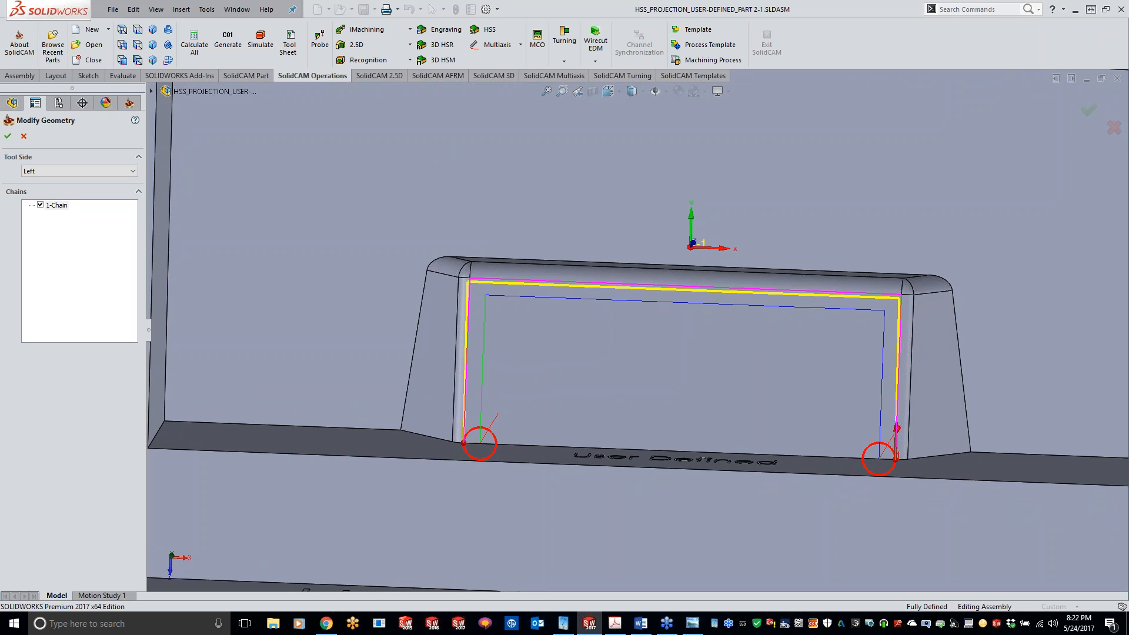
{"action": "left_click", "coordinate": [8, 136]}
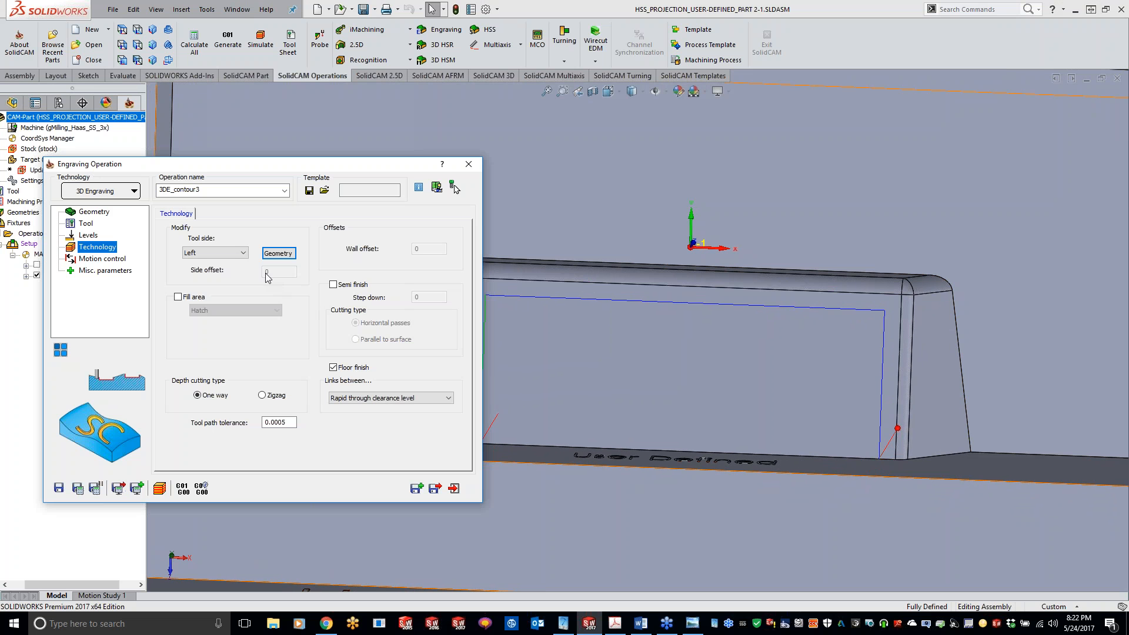
Step: Open the tool side options of the engraving operation
{"action": "left_click", "coordinate": [233, 253]}
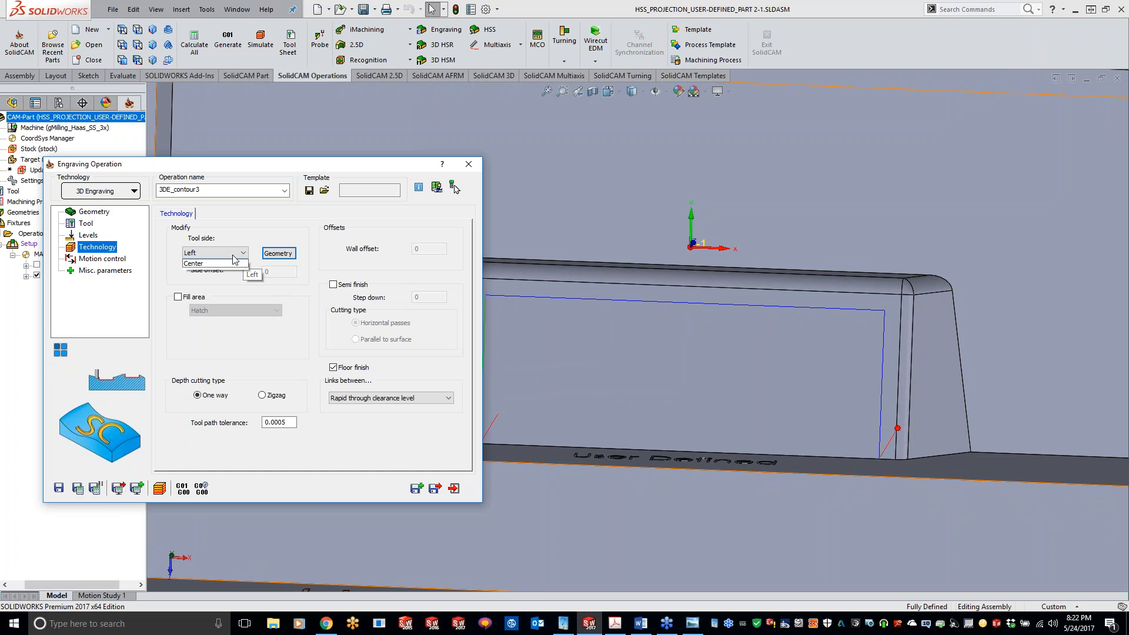
Step: Try the Right and Left tool sides for the engraving operation and check the side on the chain geometry
{"action": "left_click", "coordinate": [227, 264]}
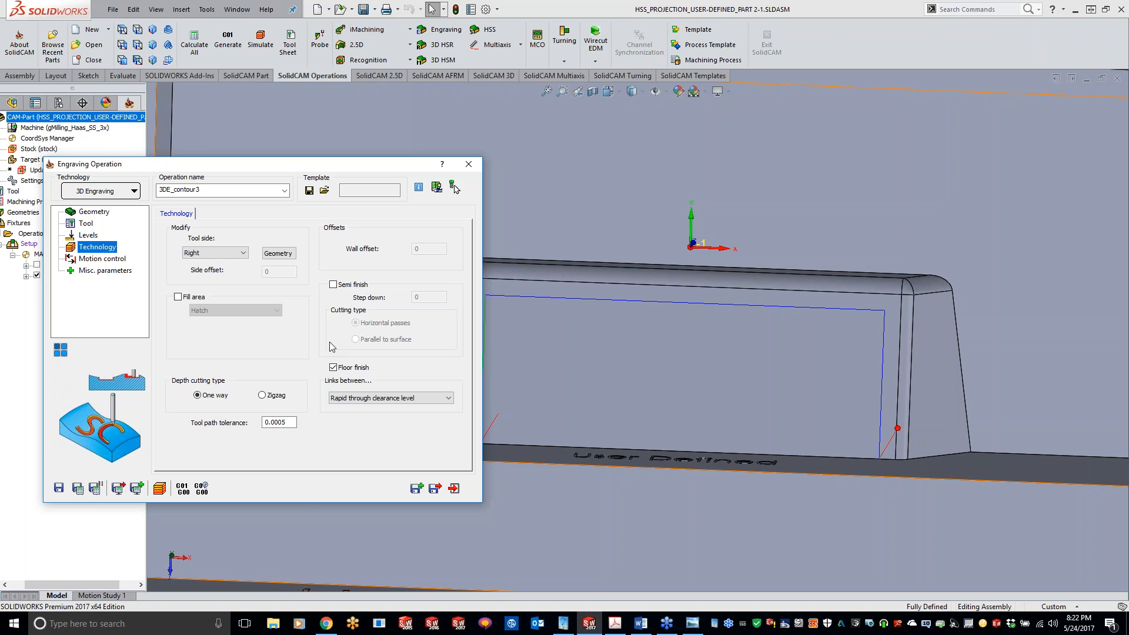
{"action": "left_click", "coordinate": [217, 254]}
{"action": "left_click", "coordinate": [216, 271]}
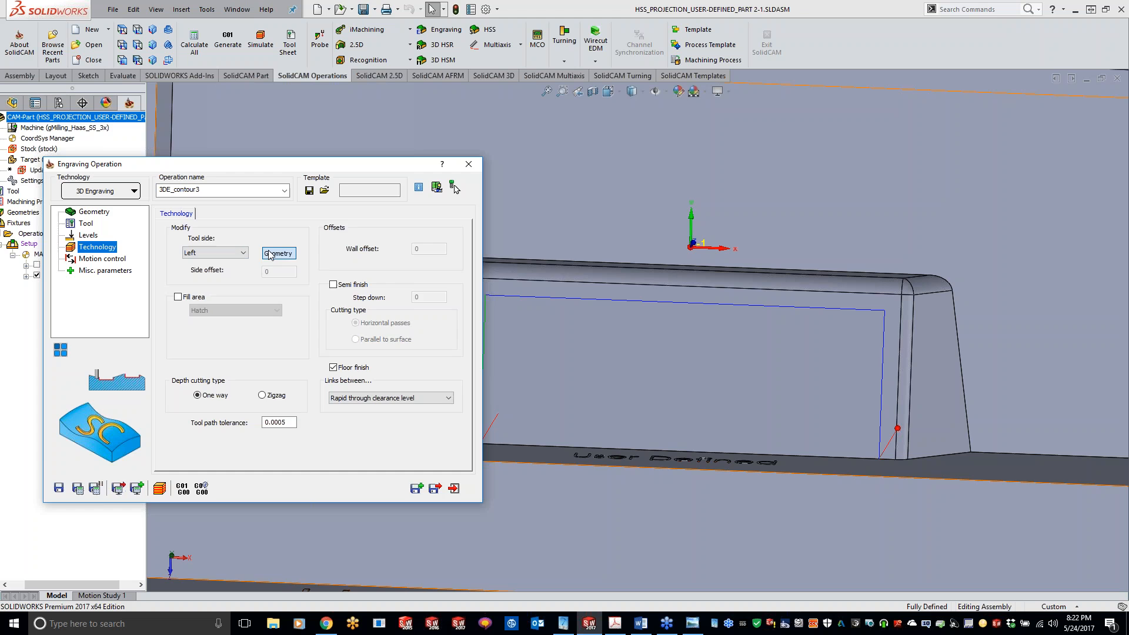
{"action": "left_click", "coordinate": [278, 253]}
{"action": "left_click", "coordinate": [7, 136]}
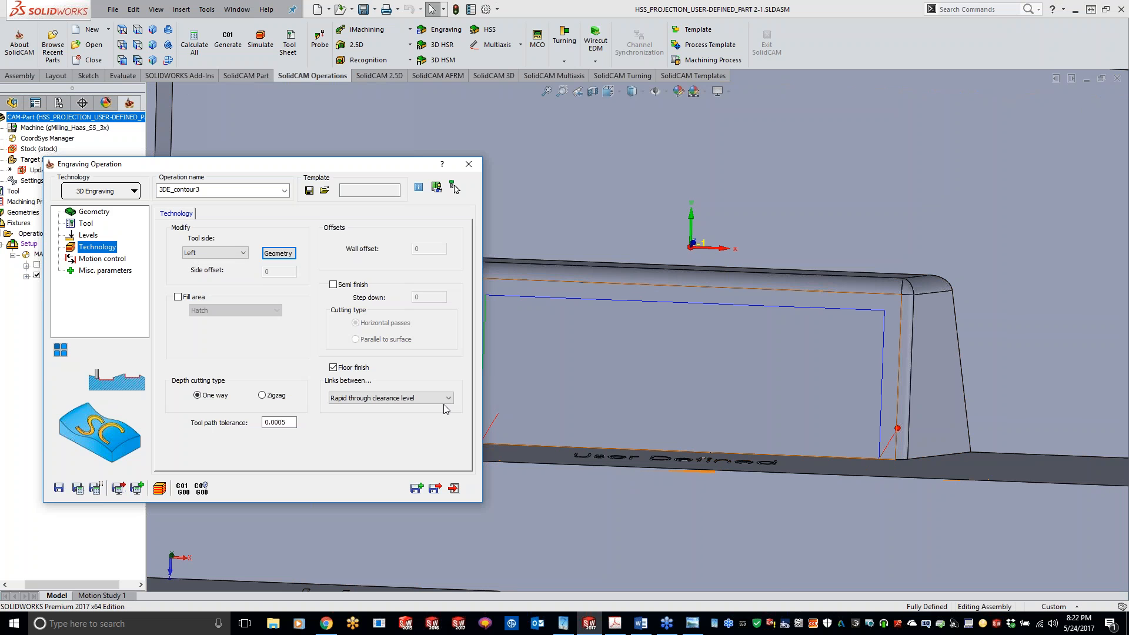
Step: Set the engraving tool side to Center, save and calculate the operation, and inspect the toolpath around the pocket floor
{"action": "left_click", "coordinate": [216, 253]}
{"action": "left_click", "coordinate": [203, 271]}
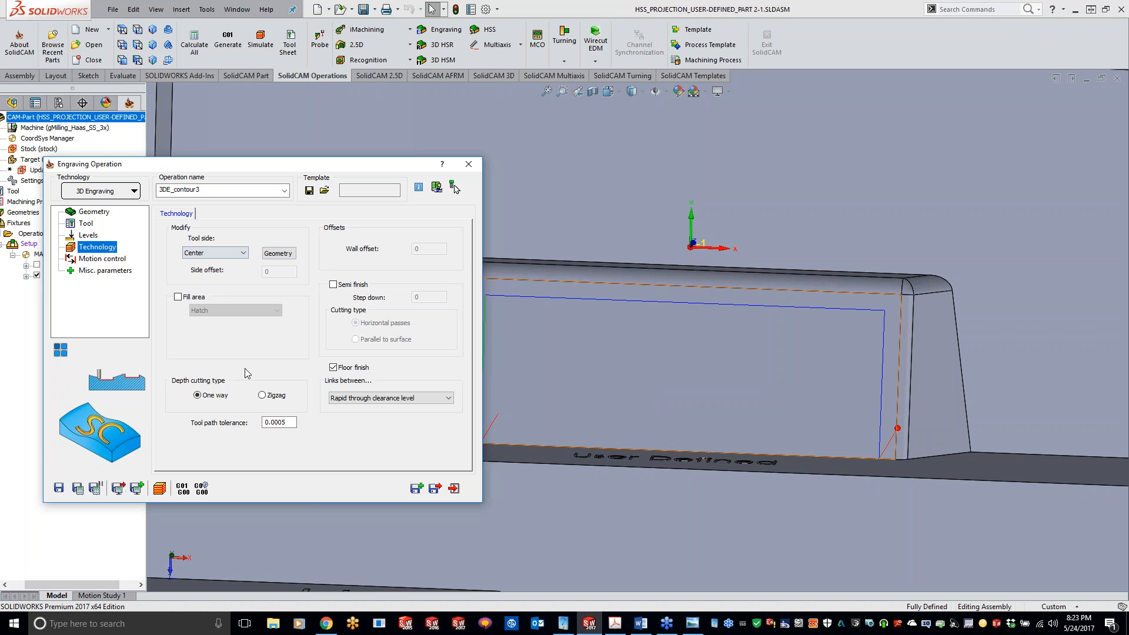
{"action": "left_click", "coordinate": [78, 488]}
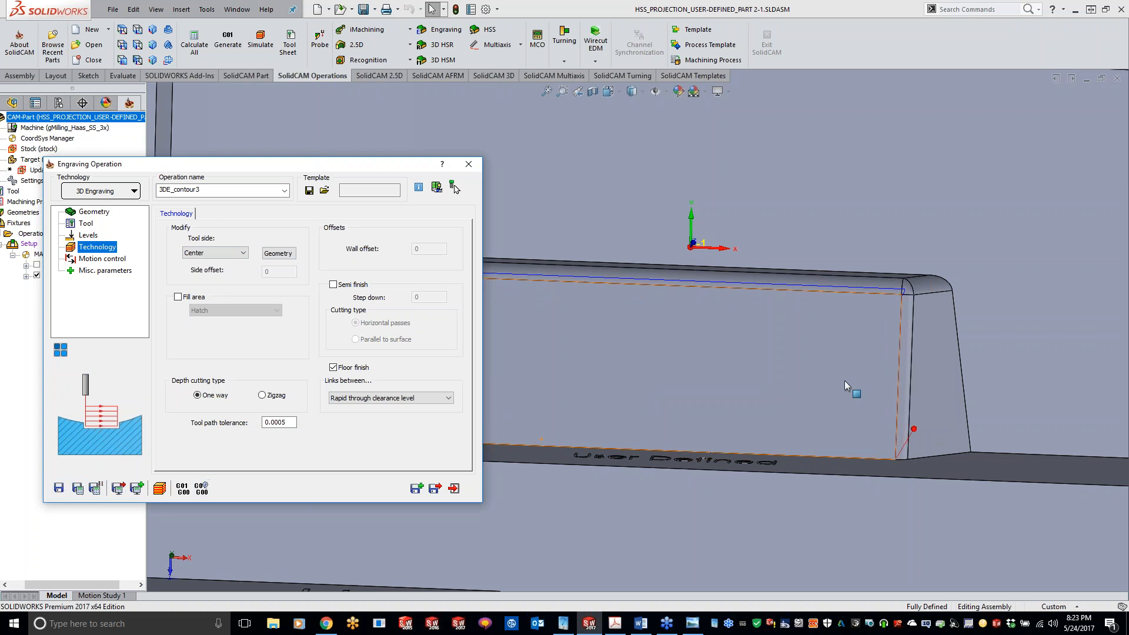
{"action": "left_click", "coordinate": [846, 398]}
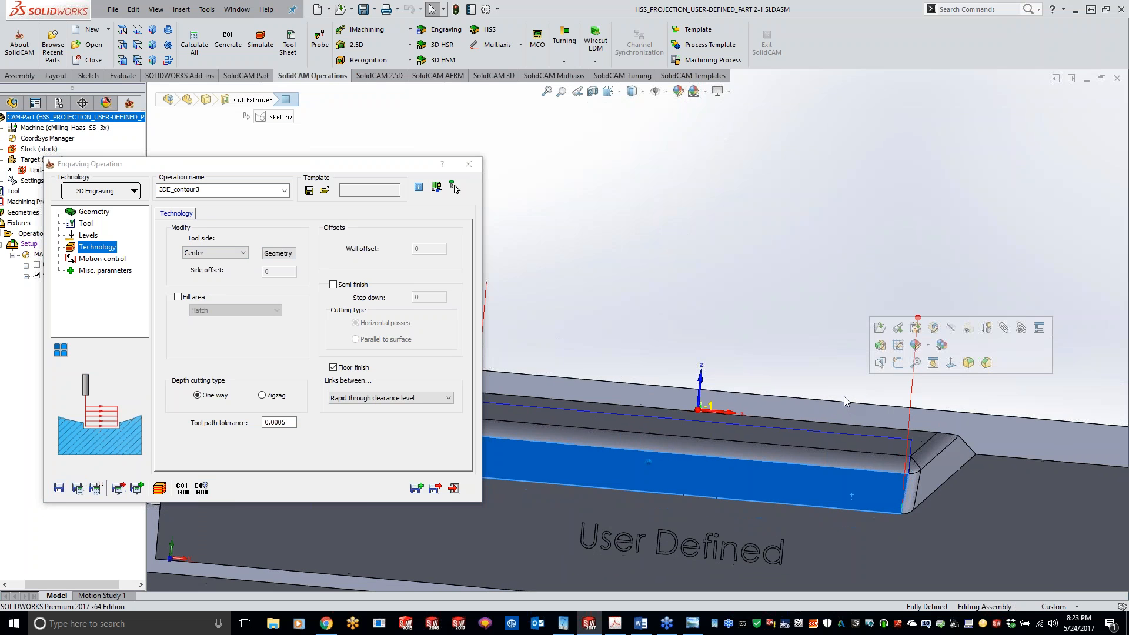
{"action": "middle_click_drag", "start_coordinate": [845, 399], "coordinate": [845, 436]}
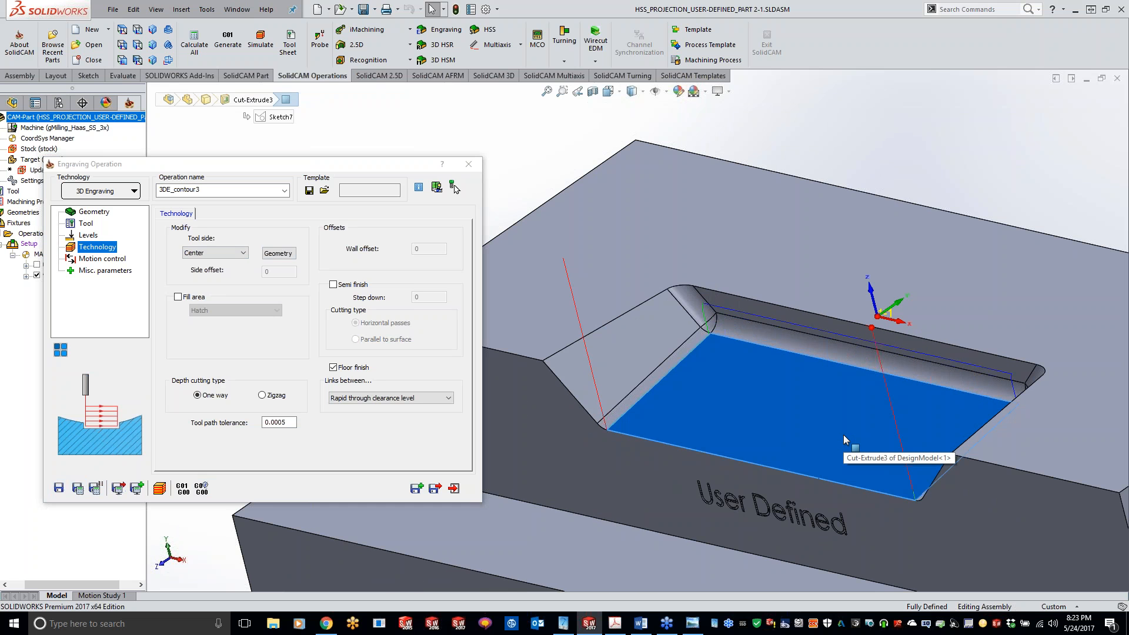
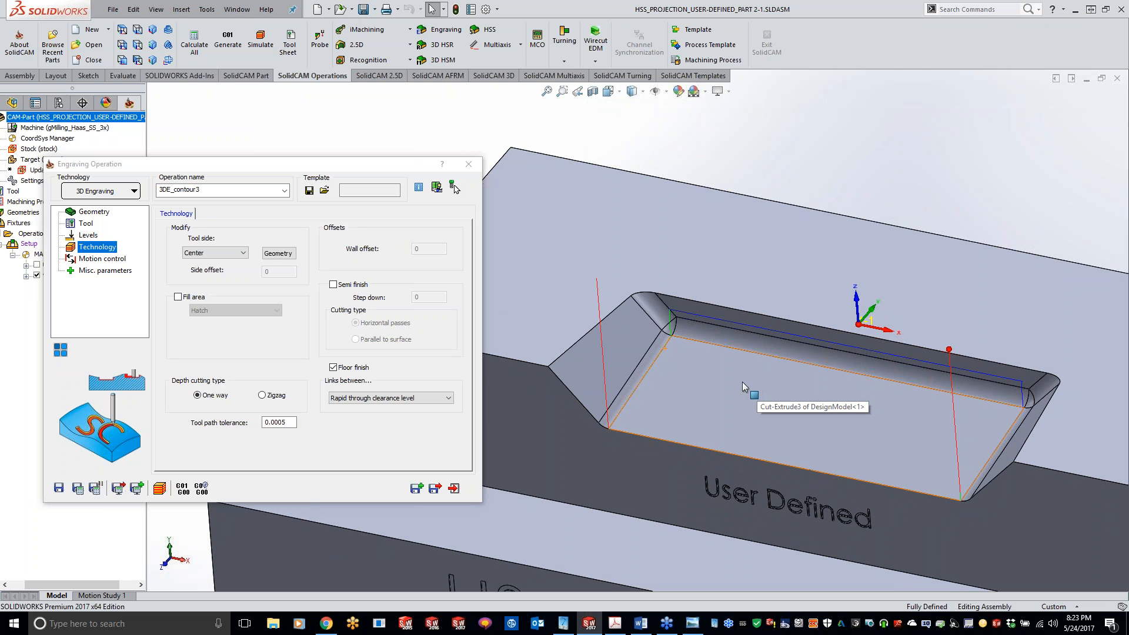
Step: Compare the toolpaths of HSS_Proj_faces2 and 3DE_contour3 on the pocket, and hide both
{"action": "double_click", "coordinate": [376, 164]}
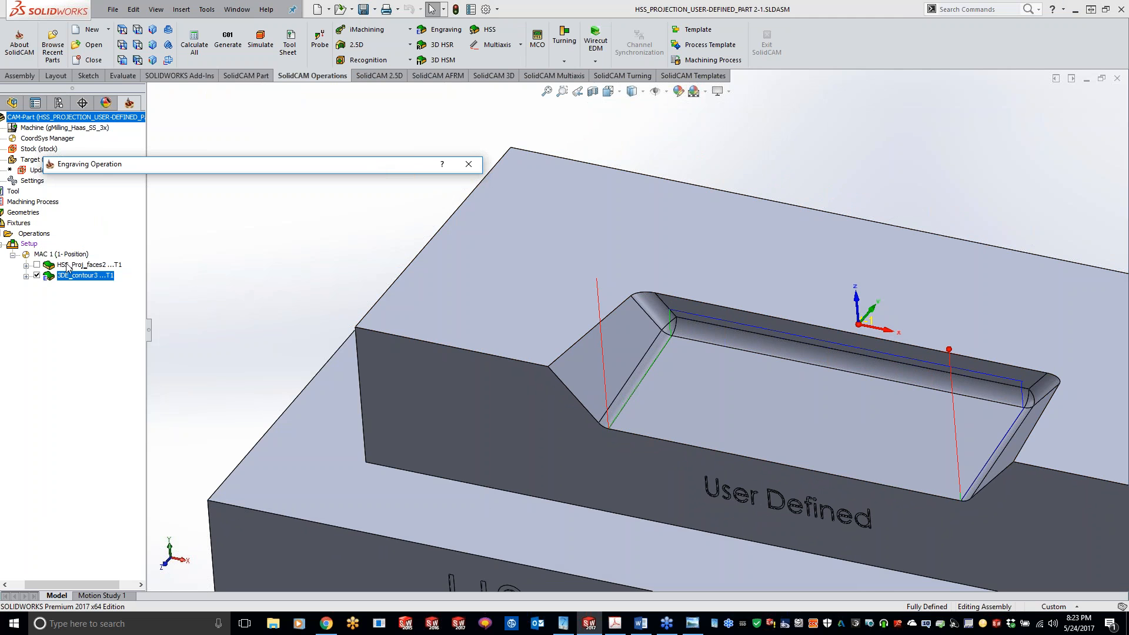
{"action": "left_click", "coordinate": [36, 265]}
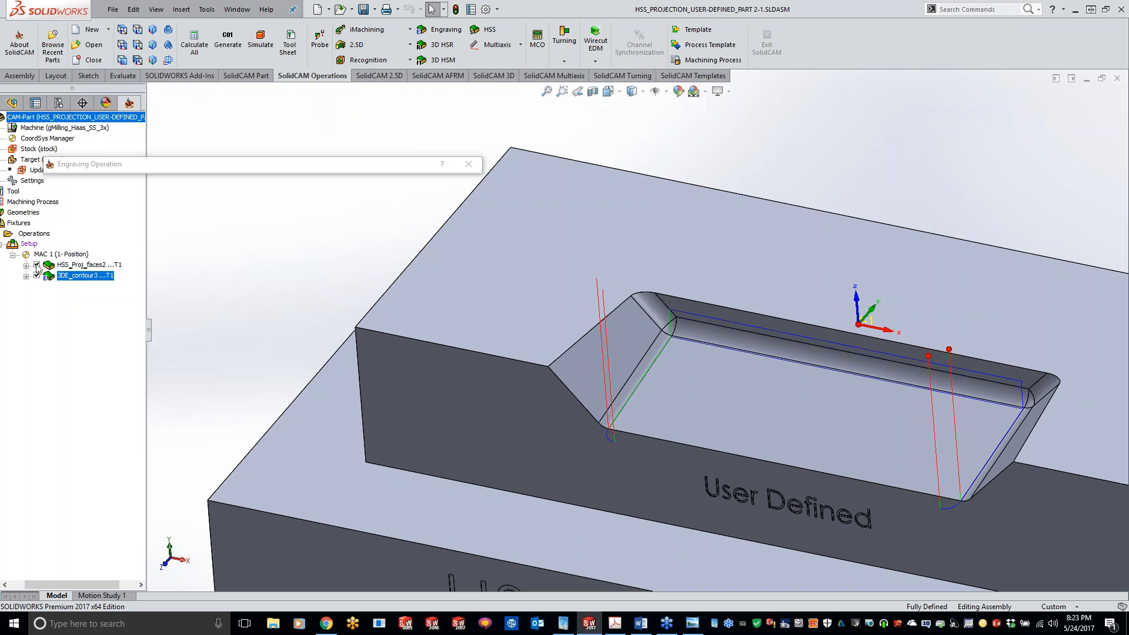
{"action": "left_click", "coordinate": [36, 275]}
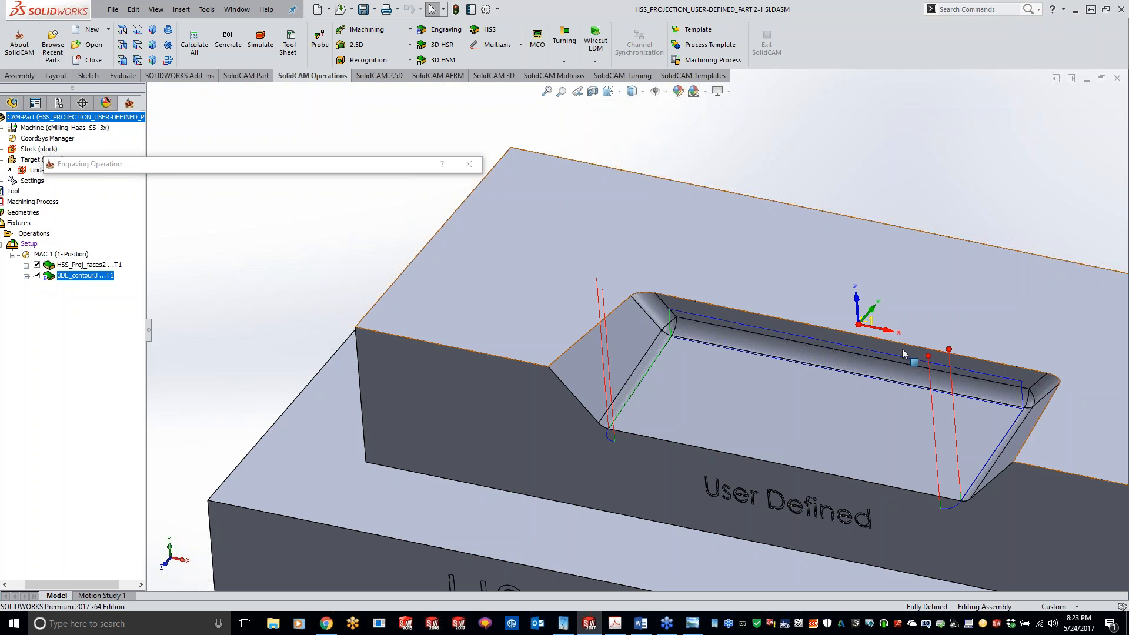
{"action": "left_click", "coordinate": [36, 265]}
{"action": "left_click", "coordinate": [36, 275]}
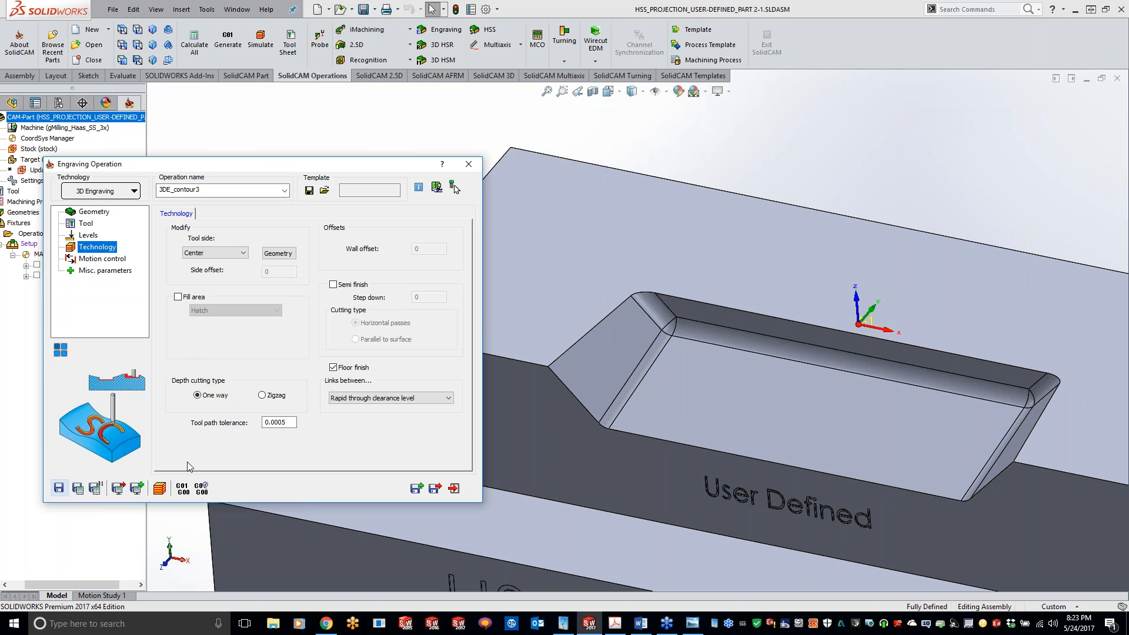
Step: Set the engraving tool path tolerance to 0.0001 and recalculate the operation
{"action": "left_click", "coordinate": [283, 422]}
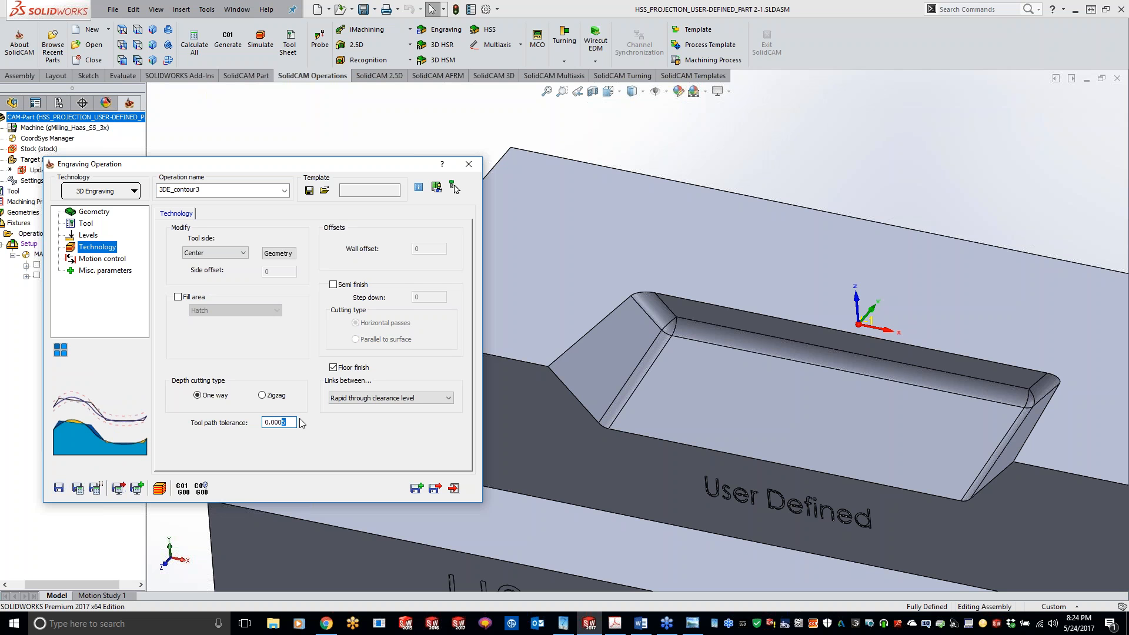
{"action": "type", "text": "1"}
{"action": "left_click", "coordinate": [78, 493]}
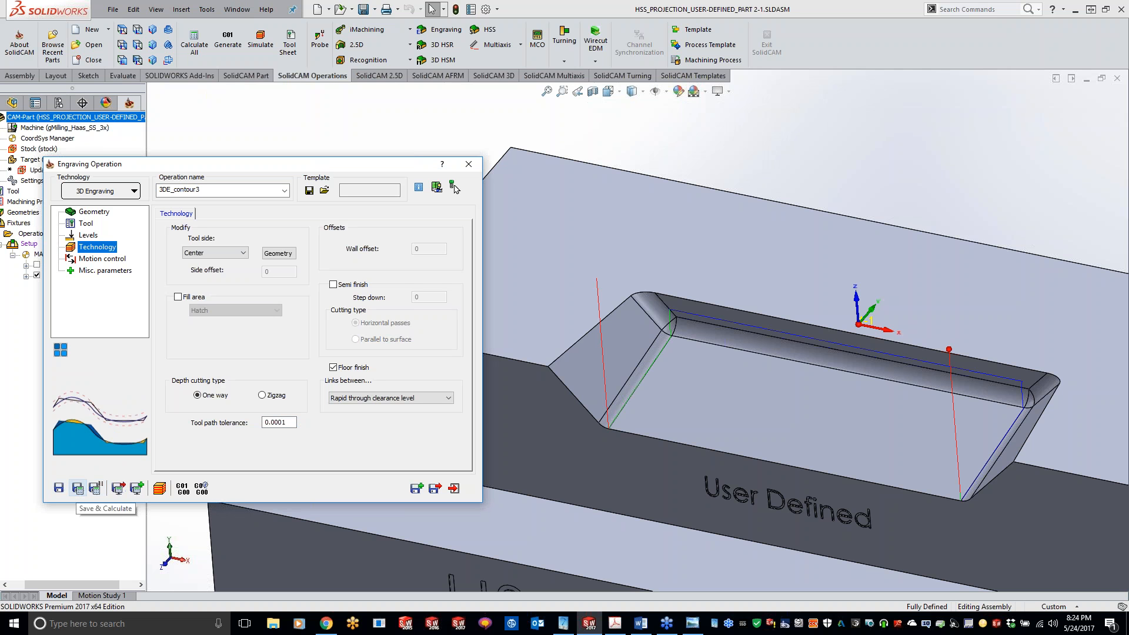
Step: Keep the tool side at Center, tighten the tool path tolerance to 0.00001, and recalculate the operation
{"action": "left_click", "coordinate": [230, 253]}
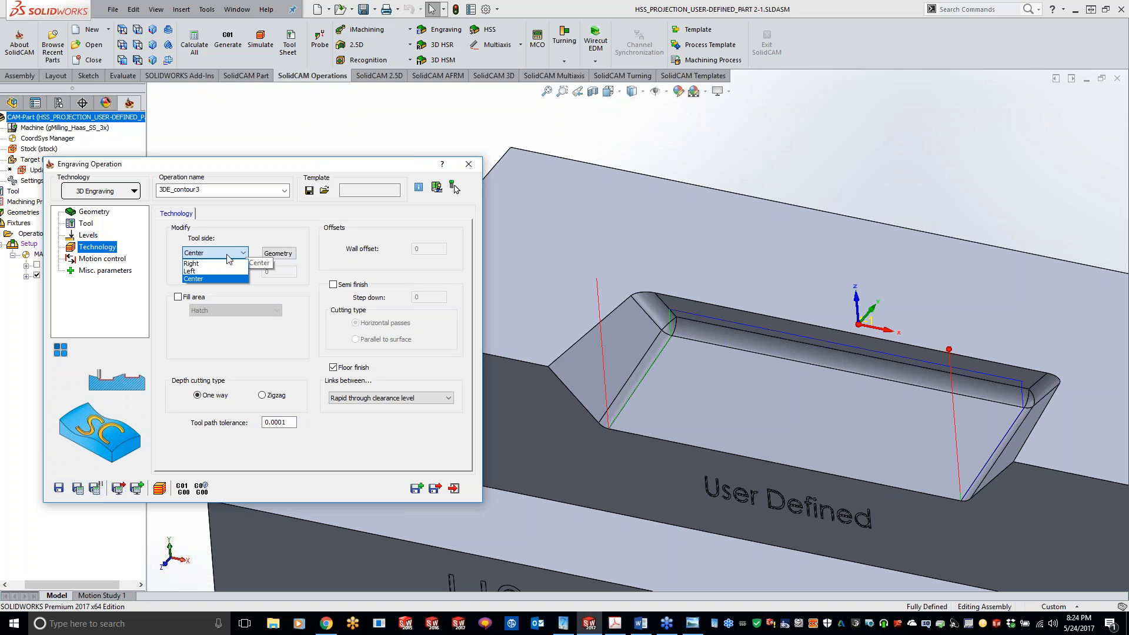
{"action": "left_click", "coordinate": [230, 259]}
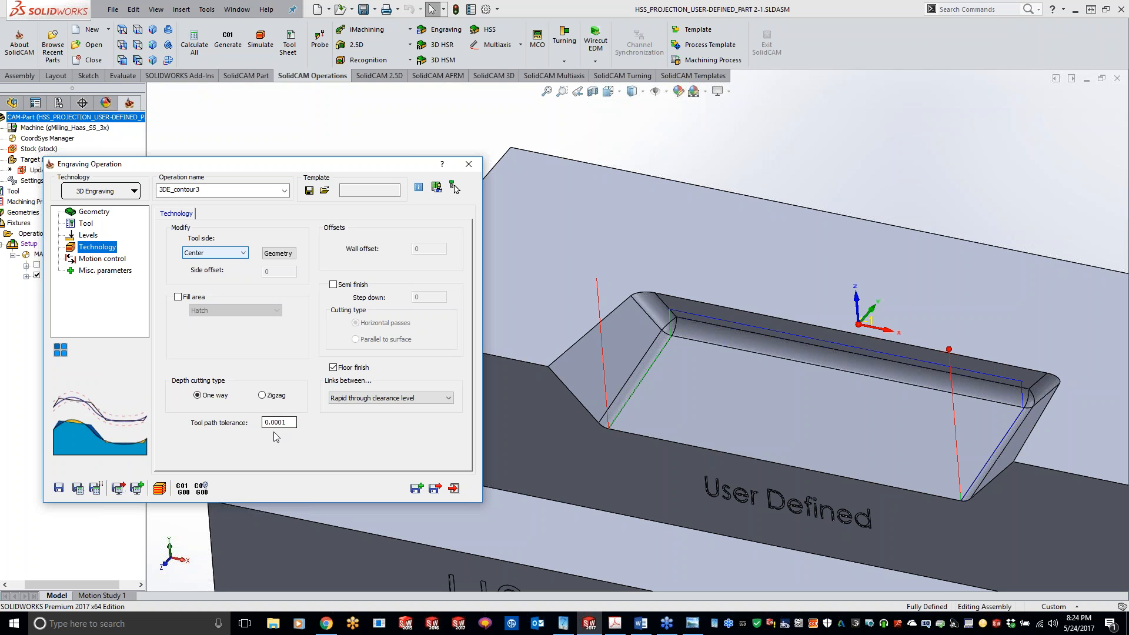
{"action": "left_click", "coordinate": [287, 423]}
{"action": "type", "text": "01"}
{"action": "left_click", "coordinate": [78, 488]}
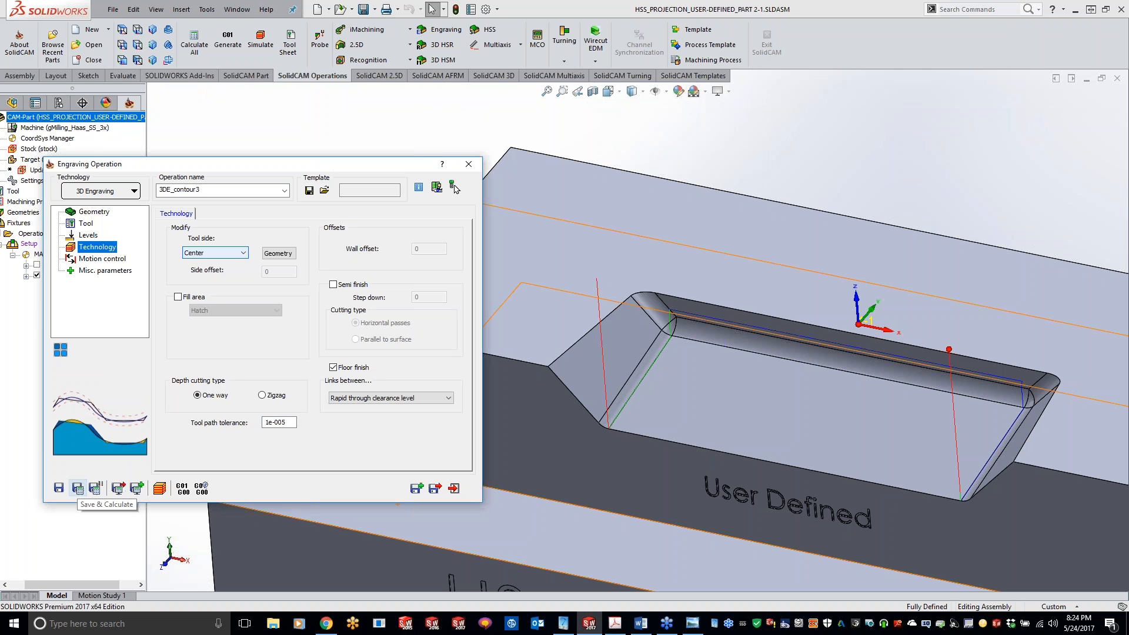
Step: Turn off Floor finish, enable Semi finish with horizontal passes at a 0.1 step down, and recalculate the engraving operation
{"action": "left_click", "coordinate": [377, 399]}
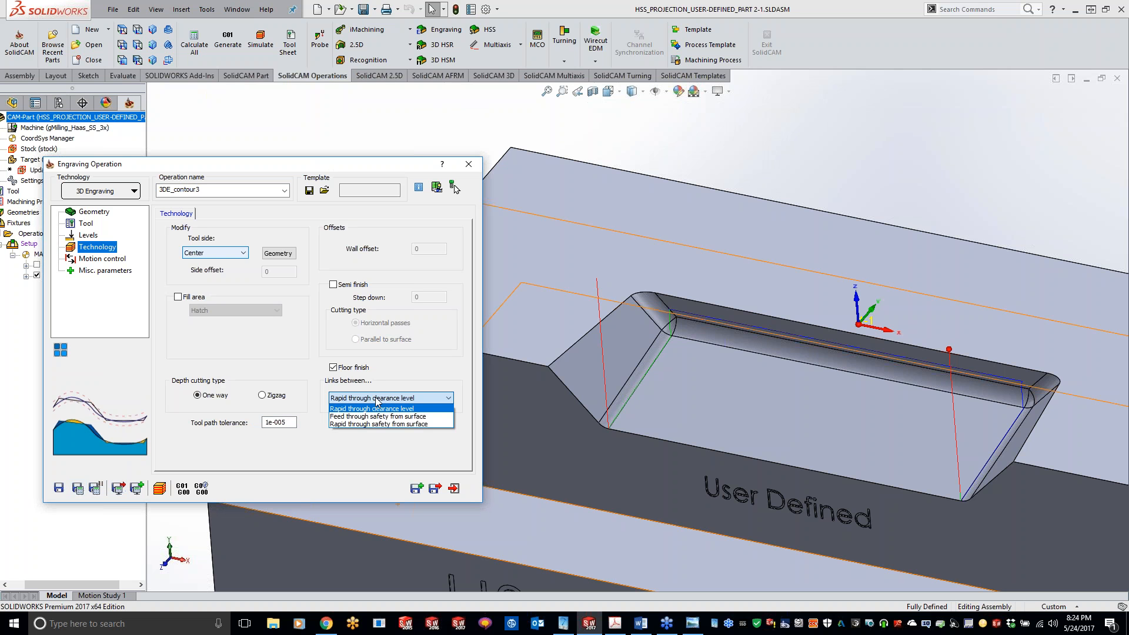
{"action": "left_click", "coordinate": [377, 400]}
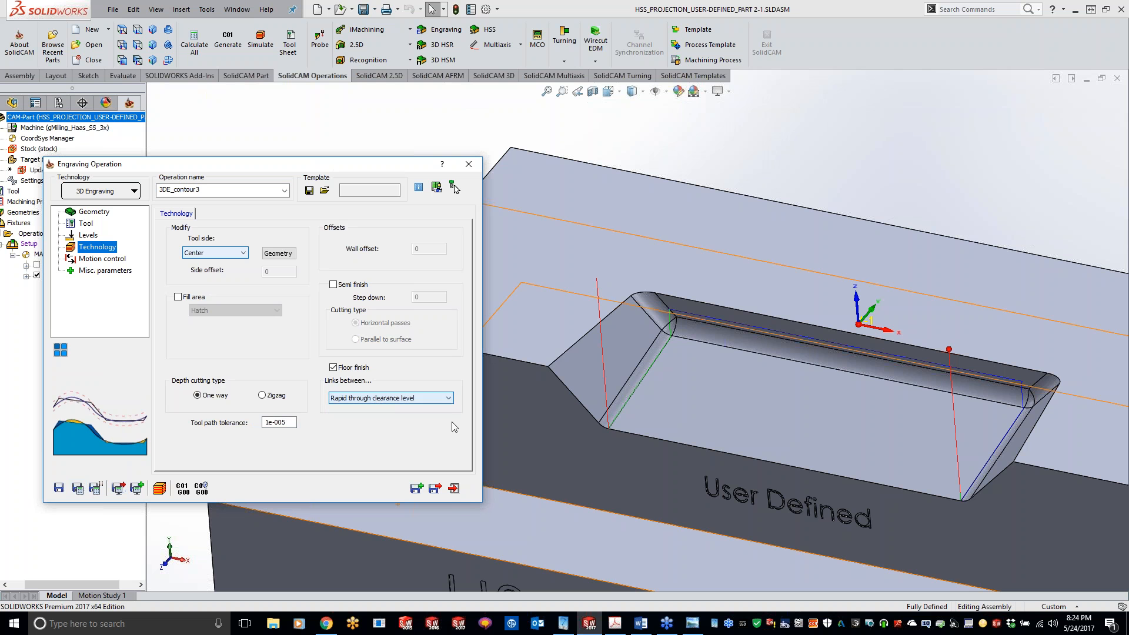
{"action": "left_click", "coordinate": [333, 368]}
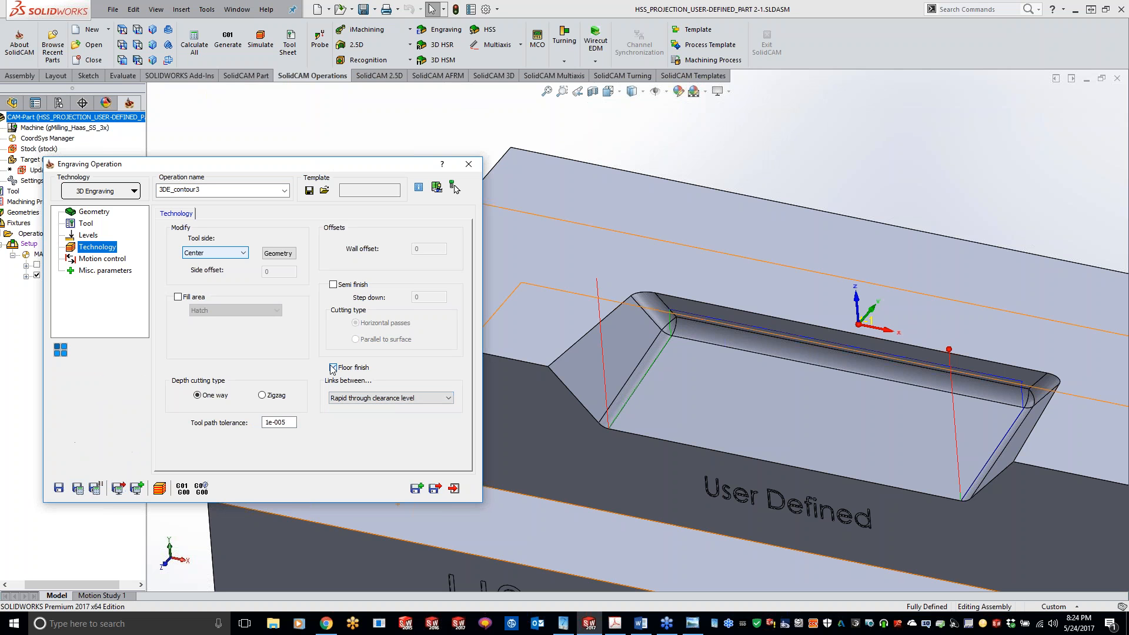
{"action": "left_click", "coordinate": [334, 284]}
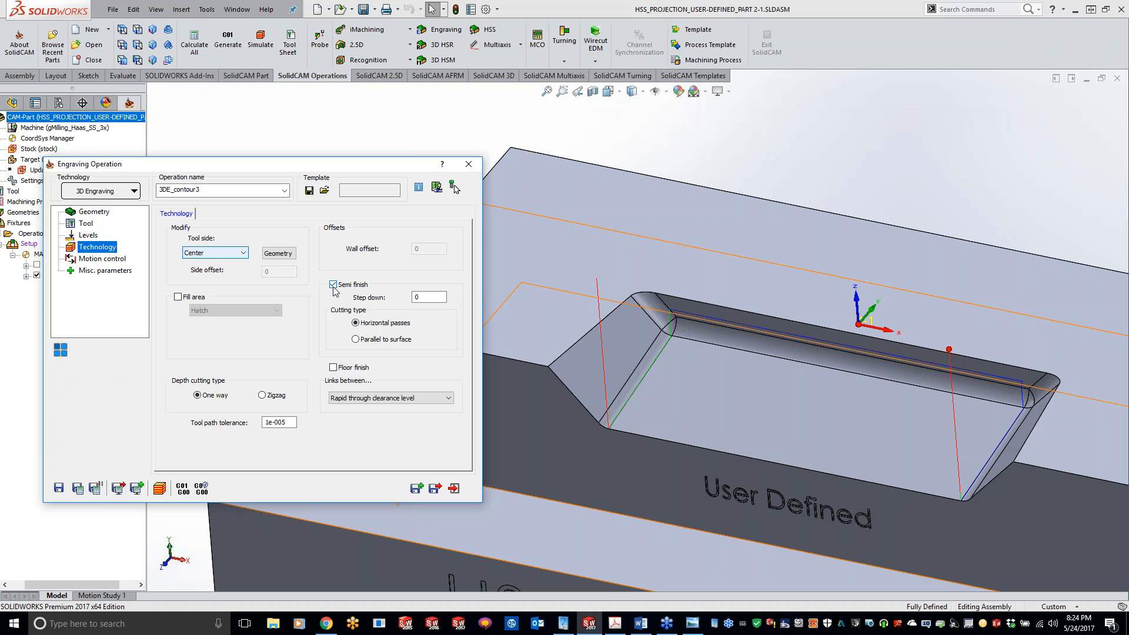
{"action": "left_click", "coordinate": [80, 488]}
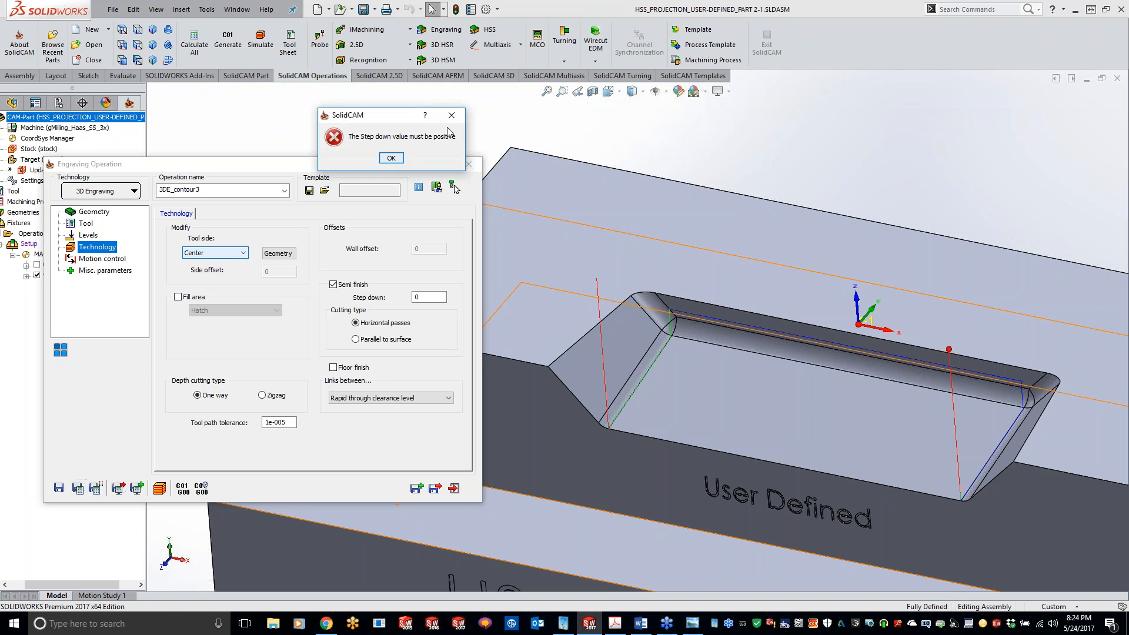
{"action": "left_click", "coordinate": [392, 158]}
{"action": "double_click", "coordinate": [421, 297]}
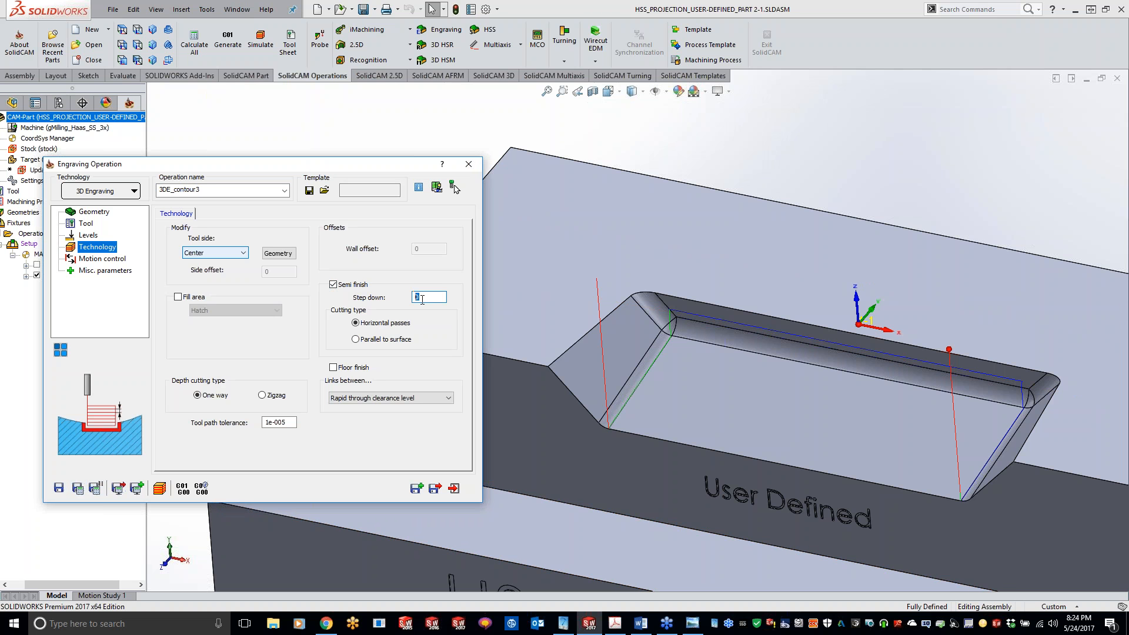
{"action": "type", "text": ".1"}
{"action": "left_click", "coordinate": [78, 488]}
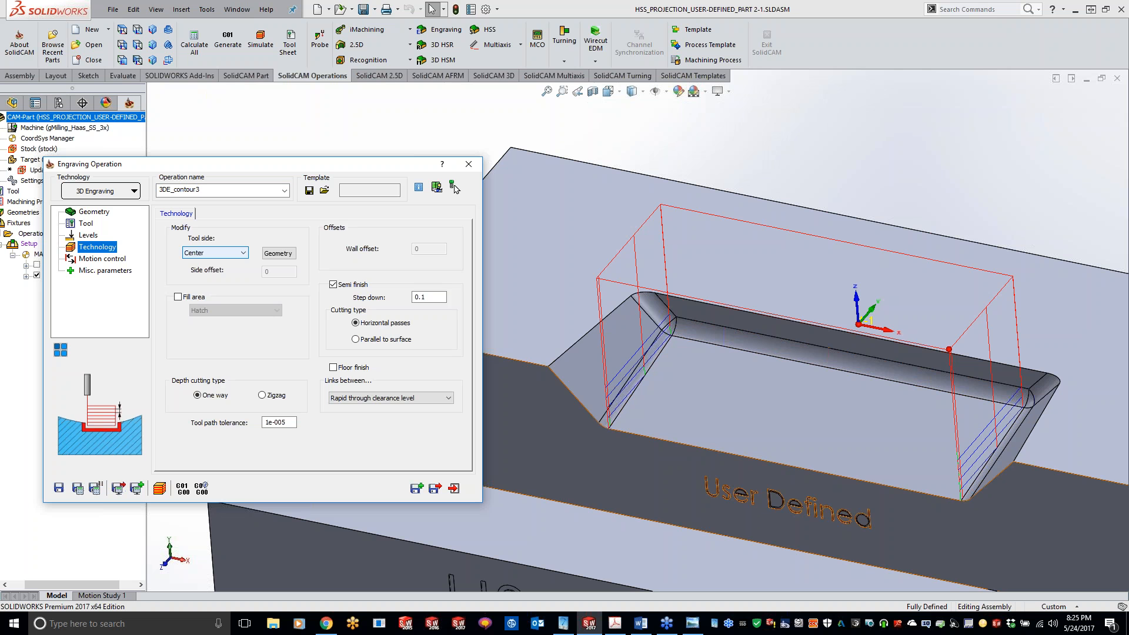
Step: Close the engraving operation and hide the 3DE_contour3 toolpath
{"action": "left_click", "coordinate": [468, 164]}
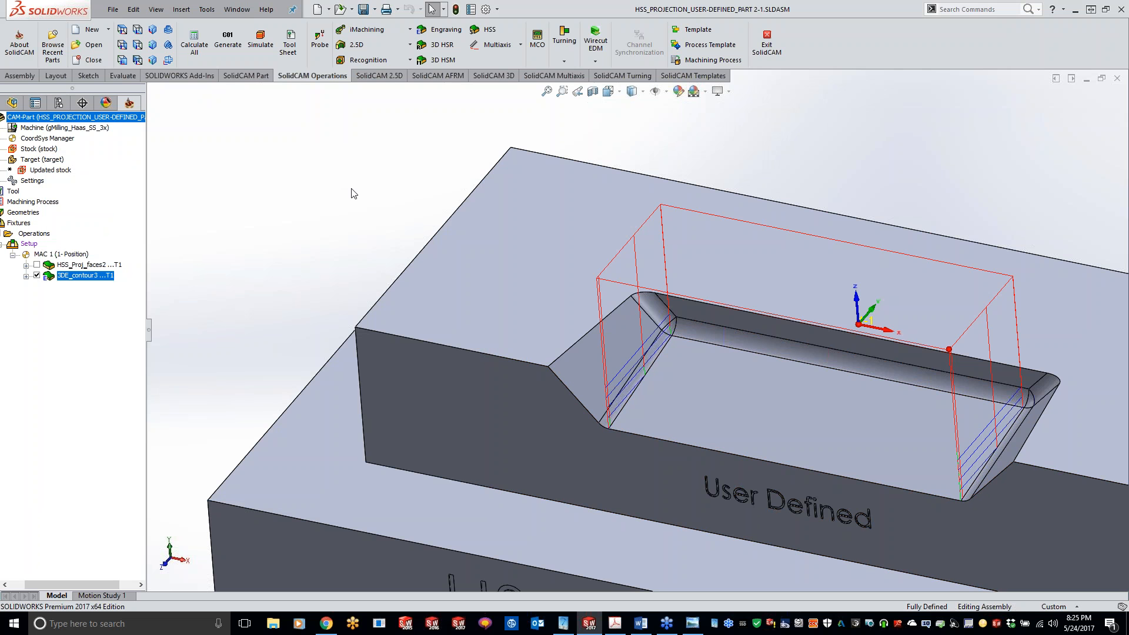
{"action": "middle_click_drag", "start_coordinate": [305, 234], "coordinate": [172, 223]}
{"action": "left_click", "coordinate": [26, 276]}
{"action": "left_click", "coordinate": [36, 276]}
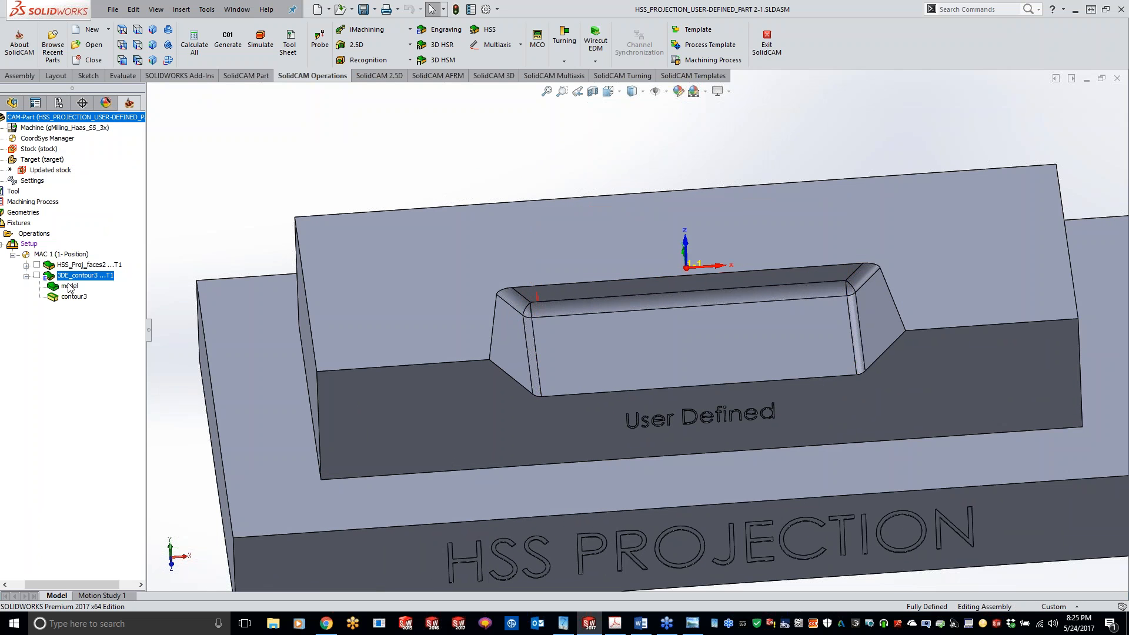
{"action": "left_click", "coordinate": [26, 275]}
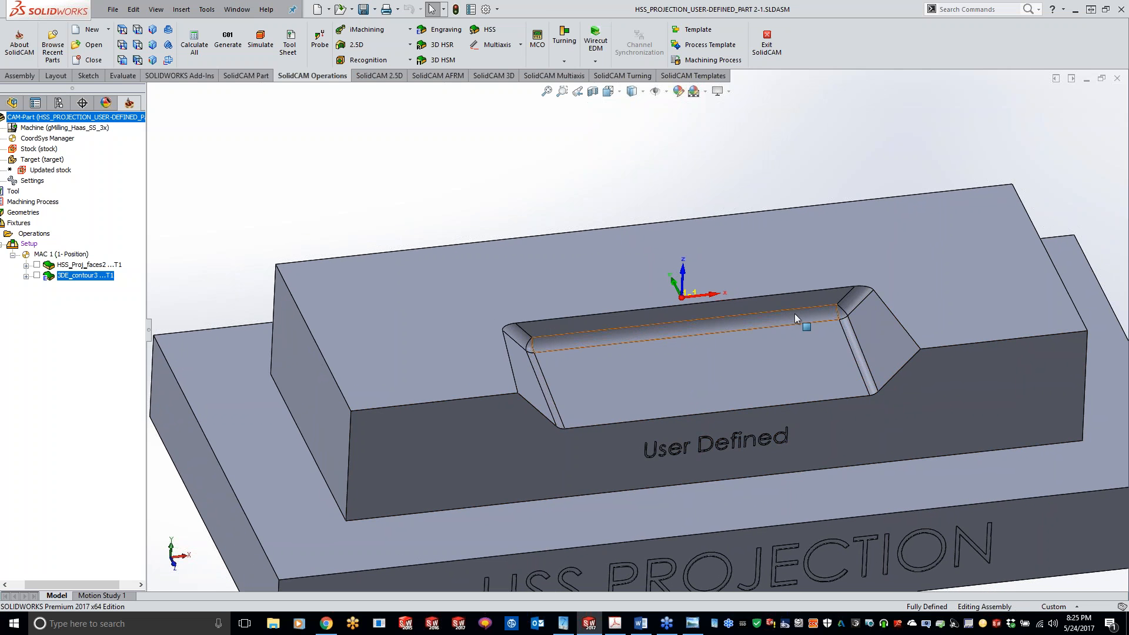
Step: Add a Contour 3D milling operation after 3DE_contour3
{"action": "right_click", "coordinate": [99, 286]}
{"action": "mouse_move", "coordinate": [158, 57]}
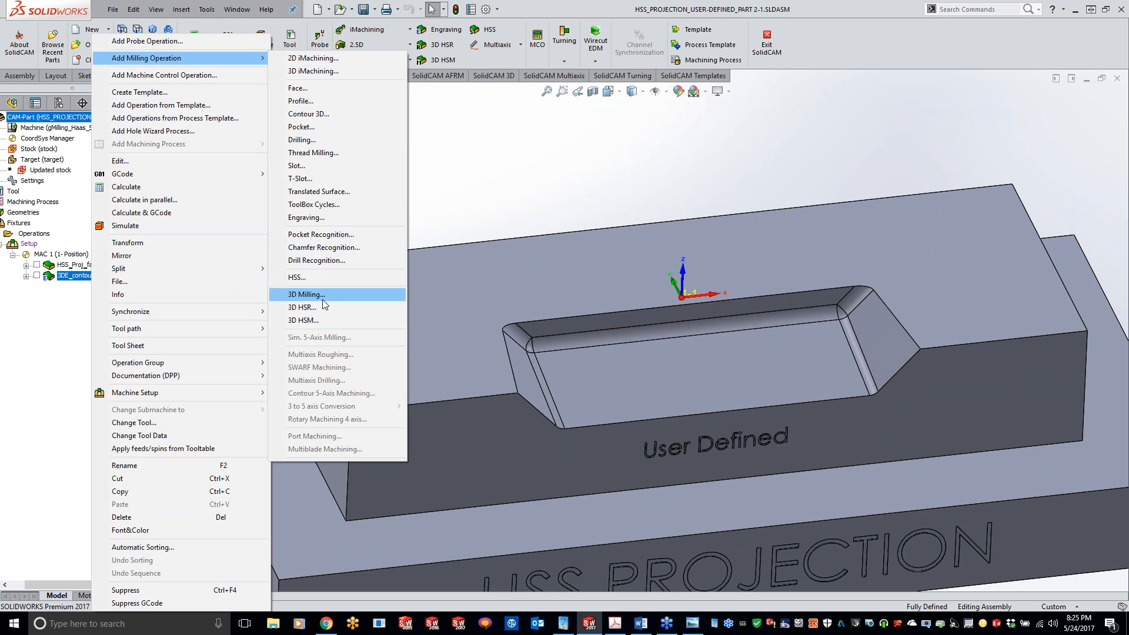
{"action": "left_click", "coordinate": [309, 114]}
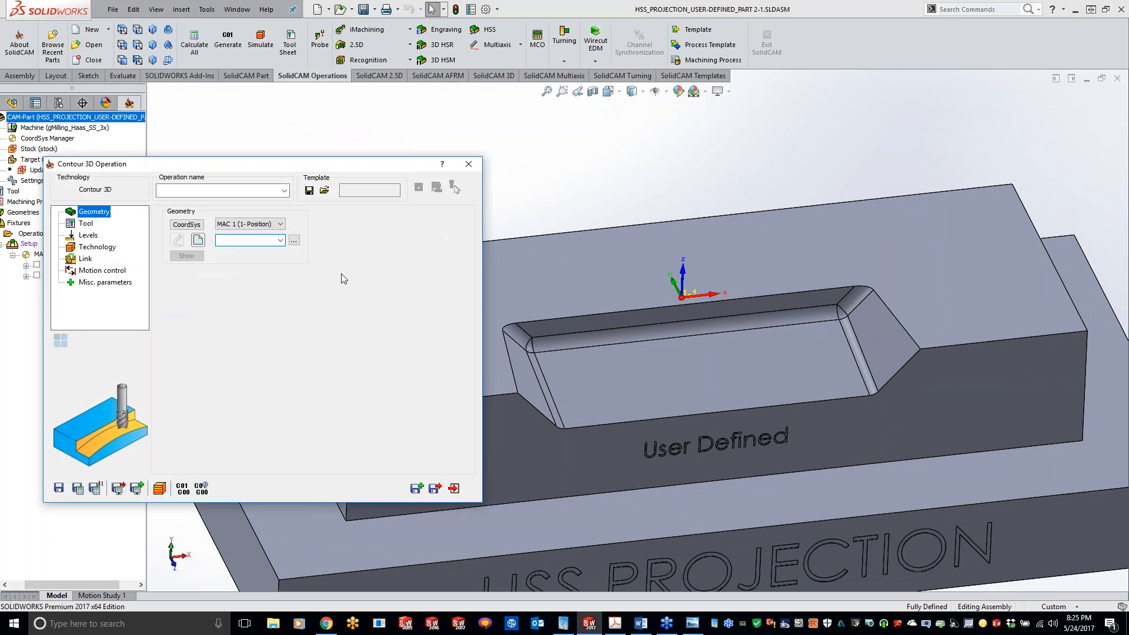
Step: Define a new contour geometry chaining the right, back and left edges of the pocket floor, and accept it
{"action": "left_click", "coordinate": [198, 239]}
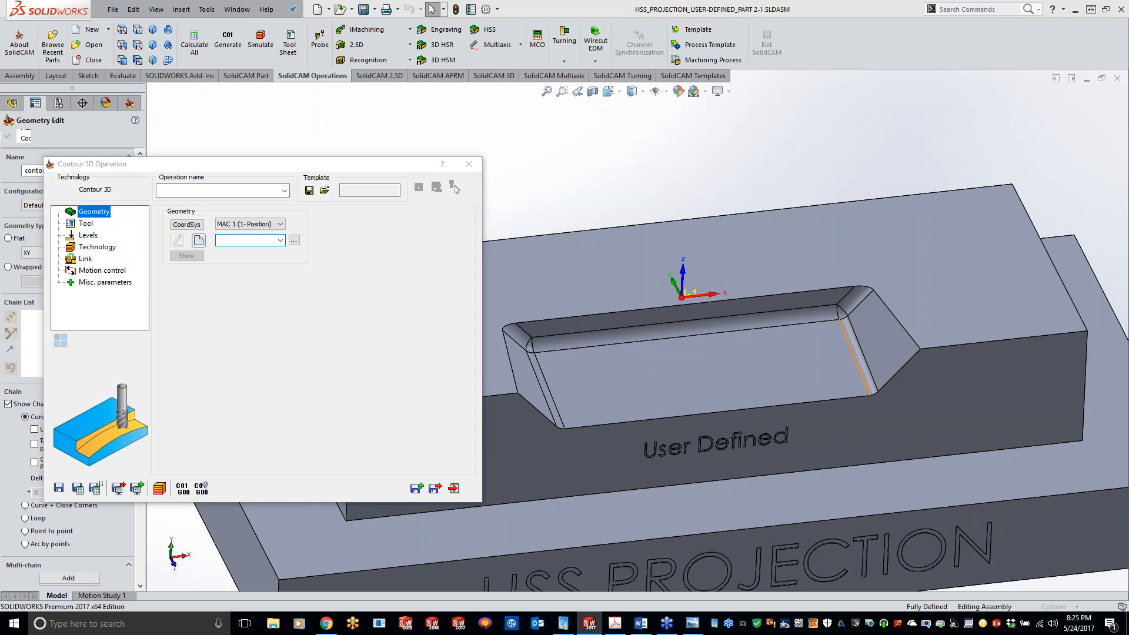
{"action": "left_click", "coordinate": [860, 373]}
{"action": "left_click", "coordinate": [816, 320]}
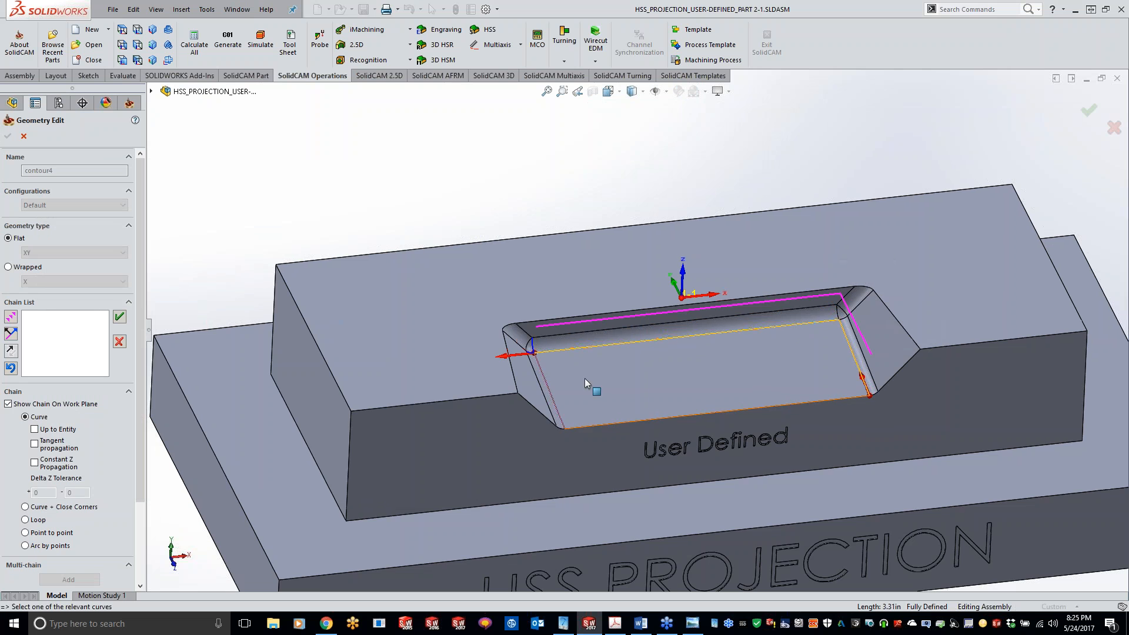
{"action": "left_click", "coordinate": [552, 386]}
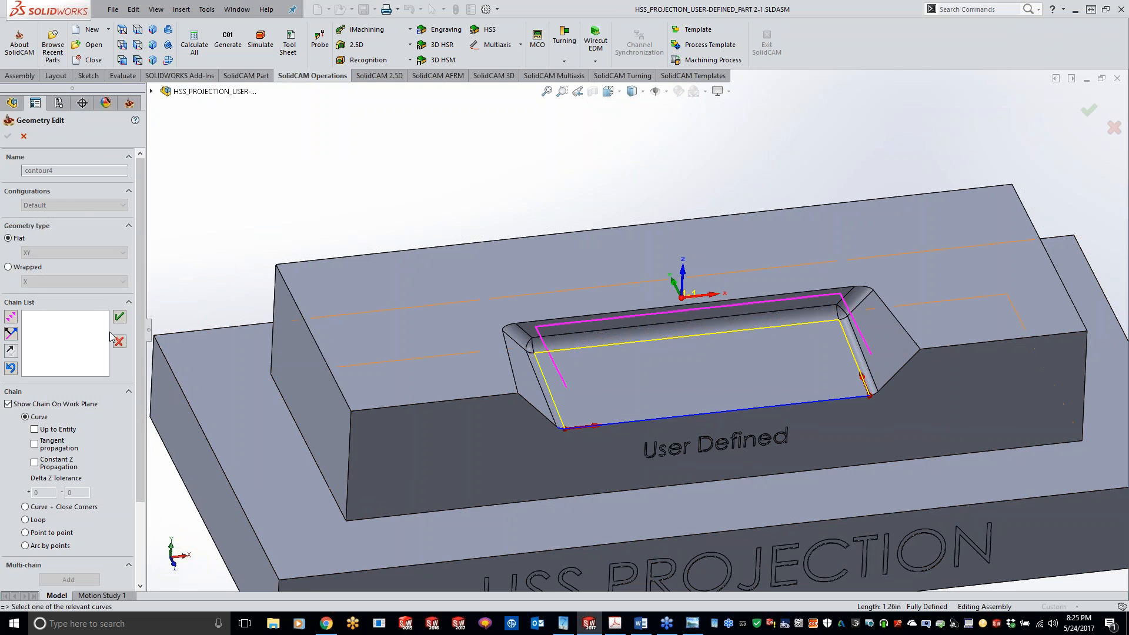
{"action": "left_click", "coordinate": [119, 317]}
{"action": "left_click", "coordinate": [8, 136]}
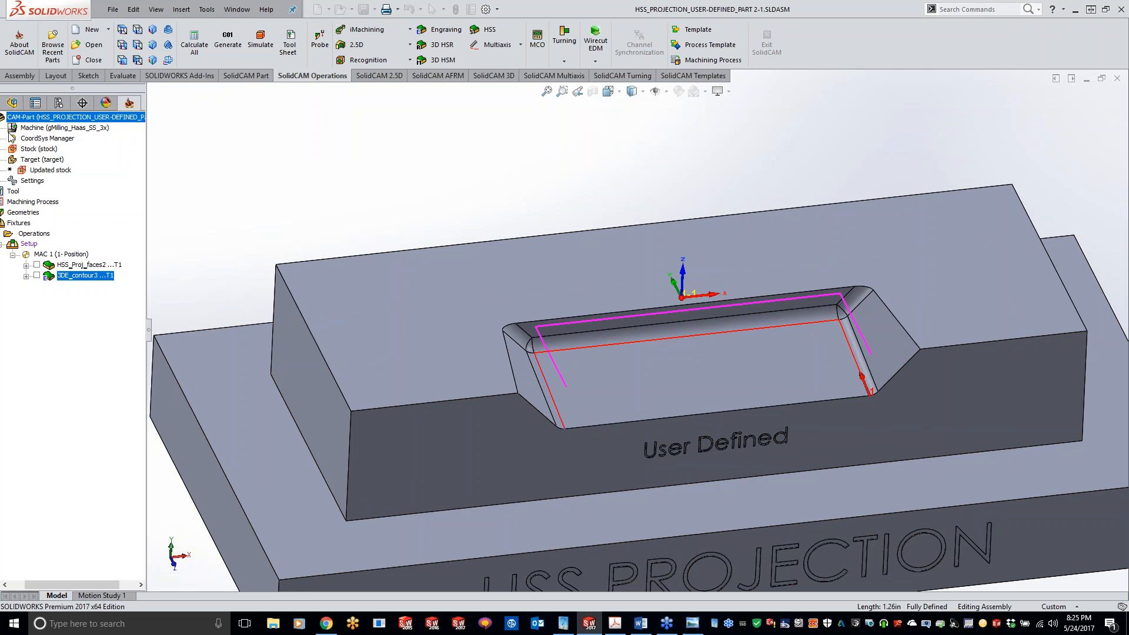
Step: Assign tool 1, the 0.25 in ball nose mill, to the Contour 3D operation, then save and calculate it
{"action": "left_click", "coordinate": [89, 226]}
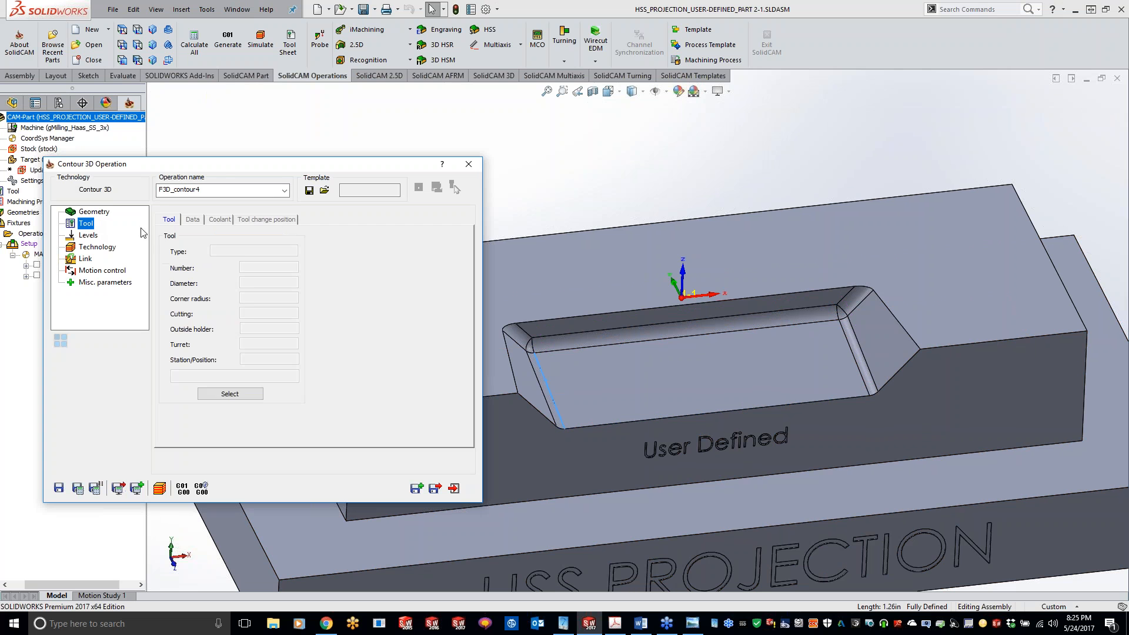
{"action": "left_click", "coordinate": [233, 394]}
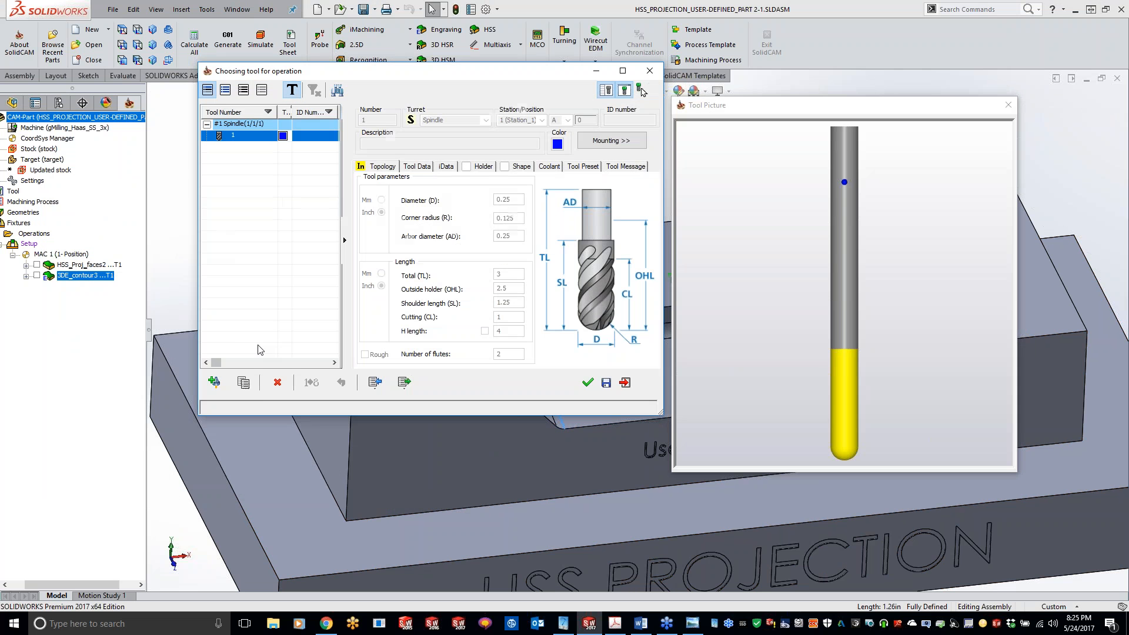
{"action": "double_click", "coordinate": [224, 139]}
{"action": "left_click", "coordinate": [85, 237]}
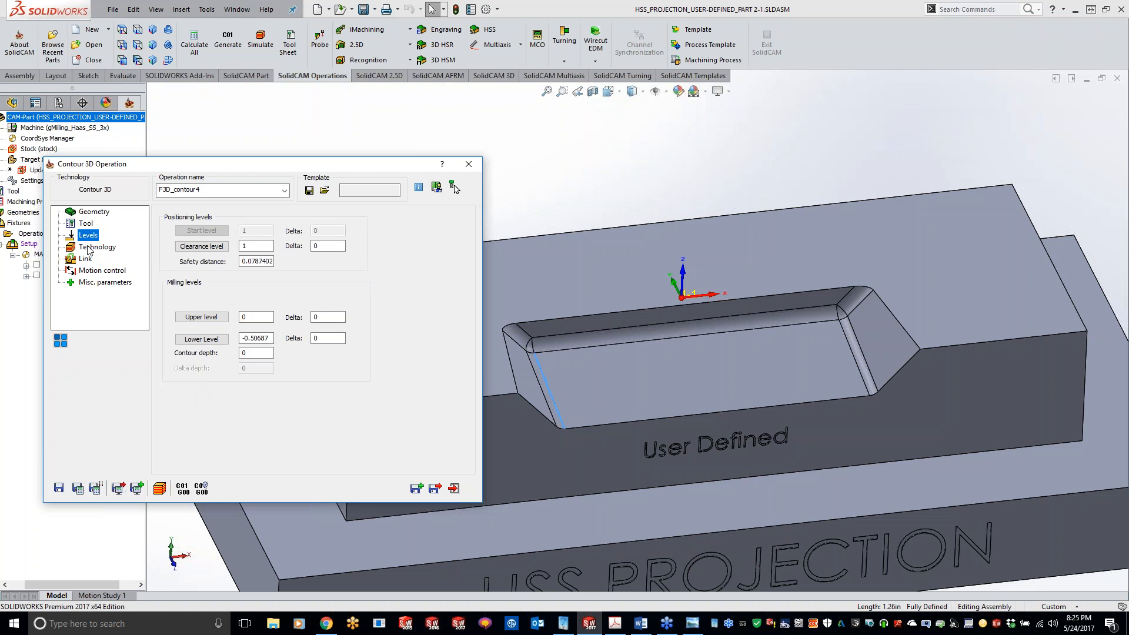
{"action": "left_click", "coordinate": [90, 248]}
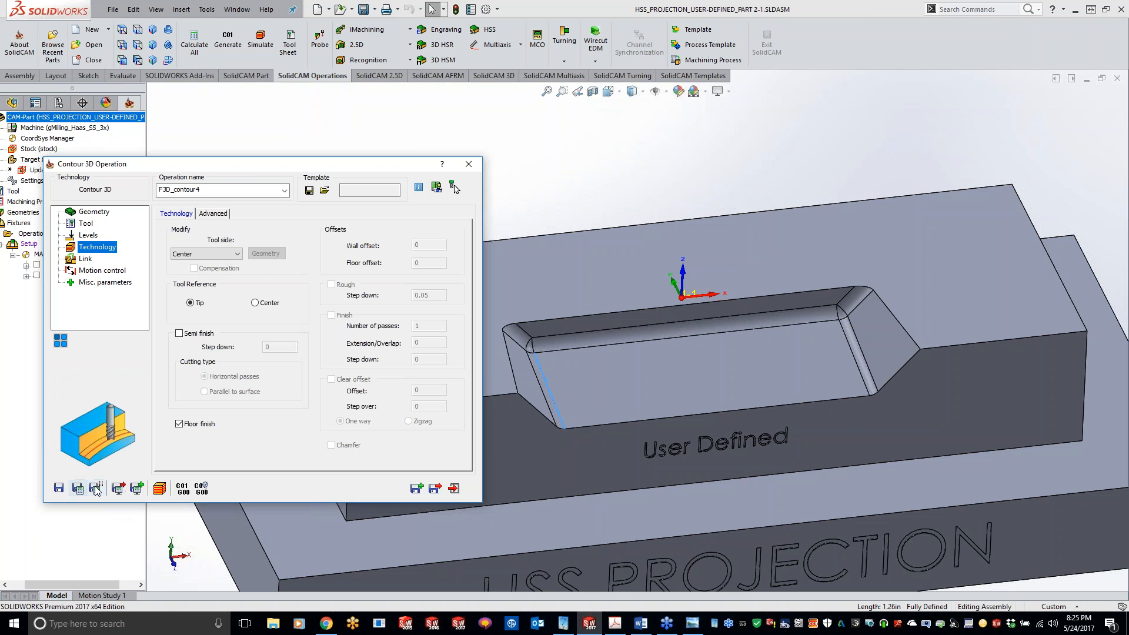
{"action": "left_click", "coordinate": [76, 491]}
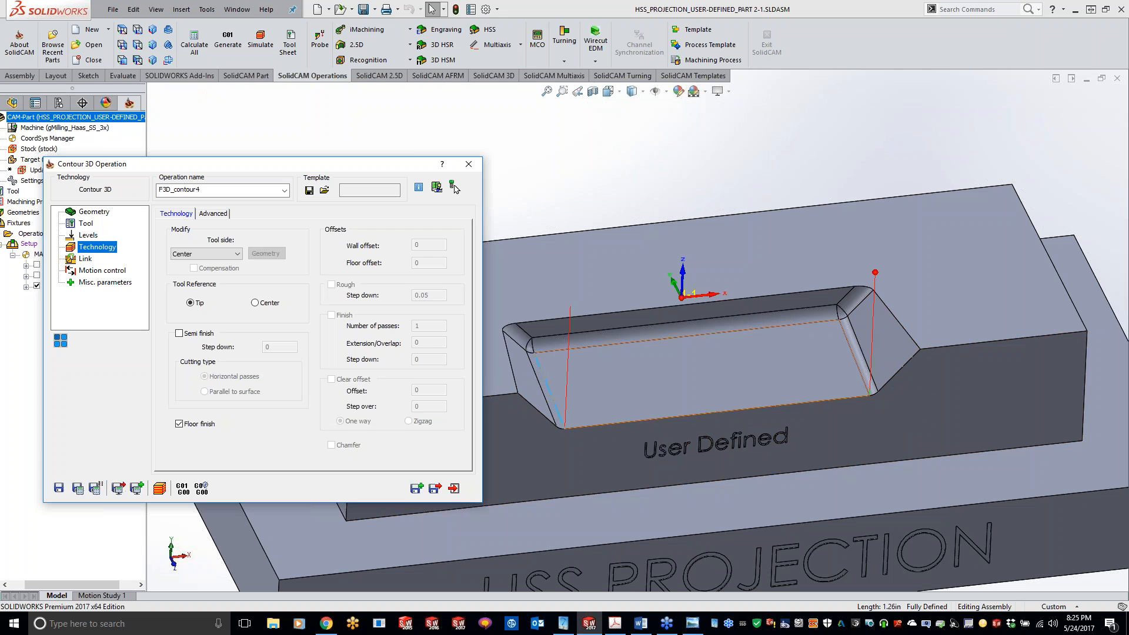
Step: Simulate the Contour 3D toolpath in SolidVerify and inspect the cut along the pocket's back and side walls
{"action": "left_click", "coordinate": [160, 488]}
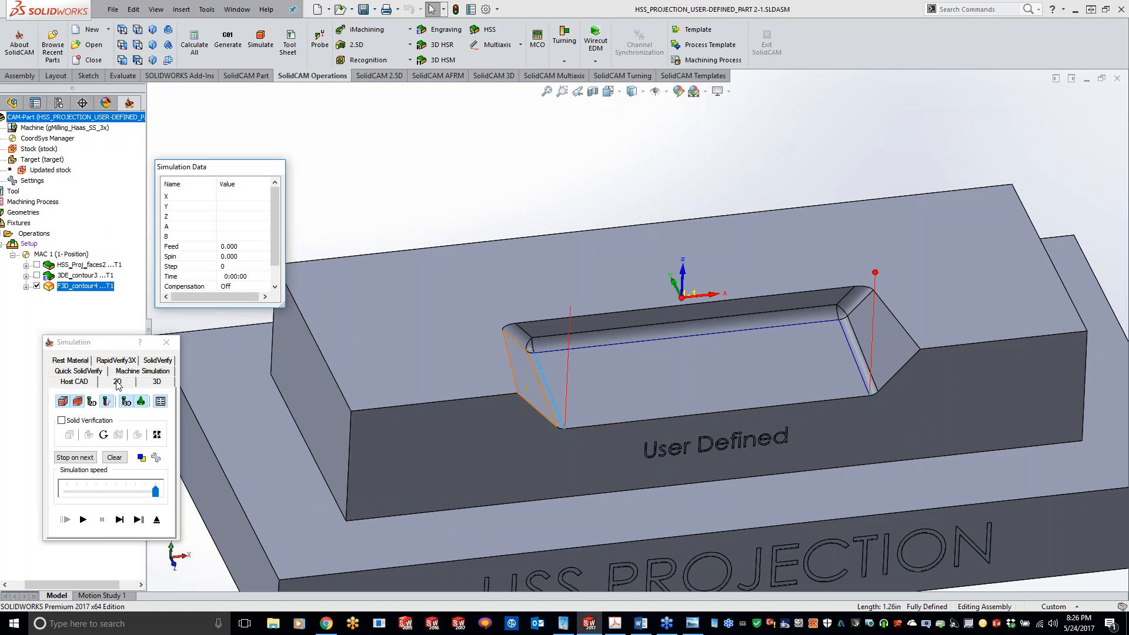
{"action": "left_click", "coordinate": [159, 361]}
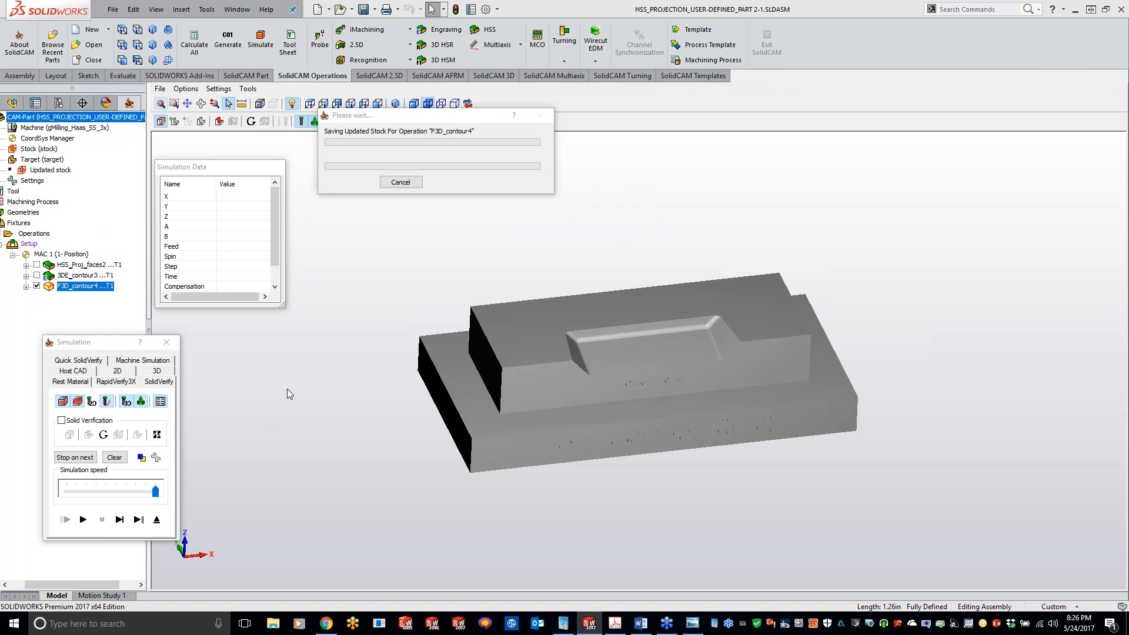
{"action": "left_click", "coordinate": [83, 520]}
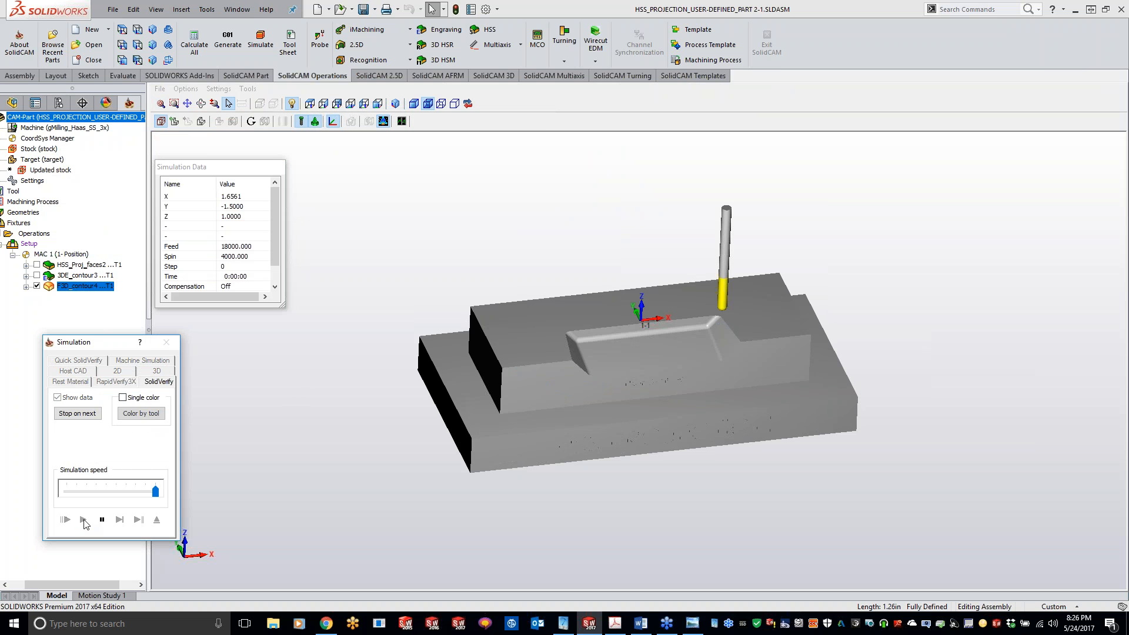
{"action": "middle_click_drag", "start_coordinate": [813, 374], "coordinate": [800, 364]}
{"action": "scroll", "coordinate": [796, 366], "scroll_direction": "up", "scroll_amount": 2}
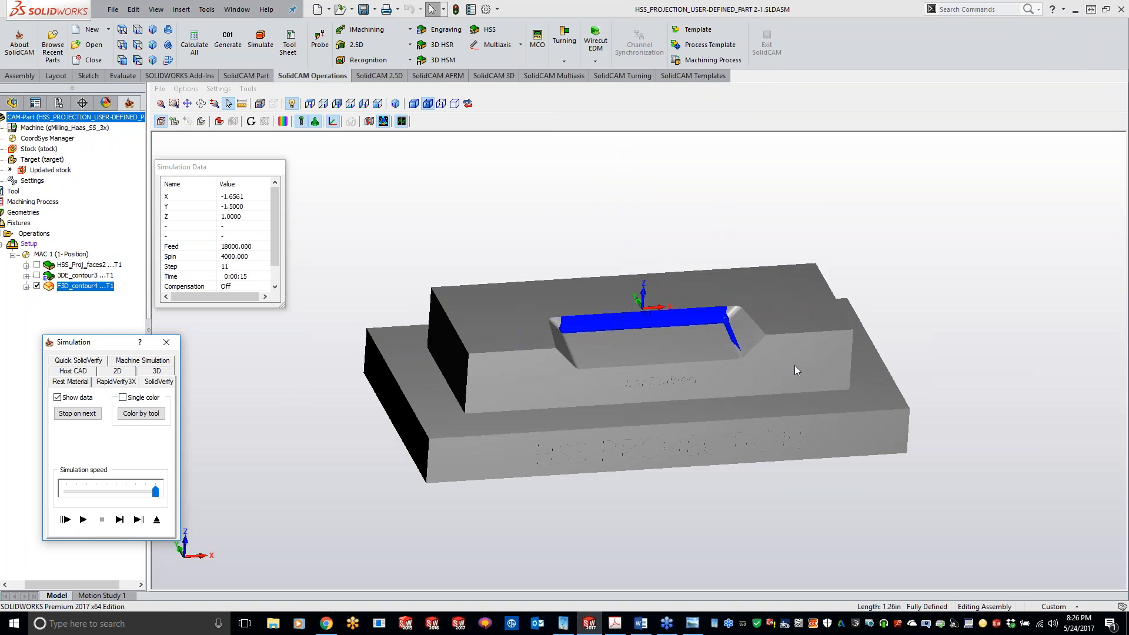
{"action": "scroll", "coordinate": [796, 365], "scroll_direction": "up", "scroll_amount": 5}
{"action": "middle_click_drag", "start_coordinate": [662, 341], "coordinate": [599, 349]}
Step: Compare the machined stock with the target model, then close the simulation and the Contour 3D operation
{"action": "left_click", "coordinate": [283, 122]}
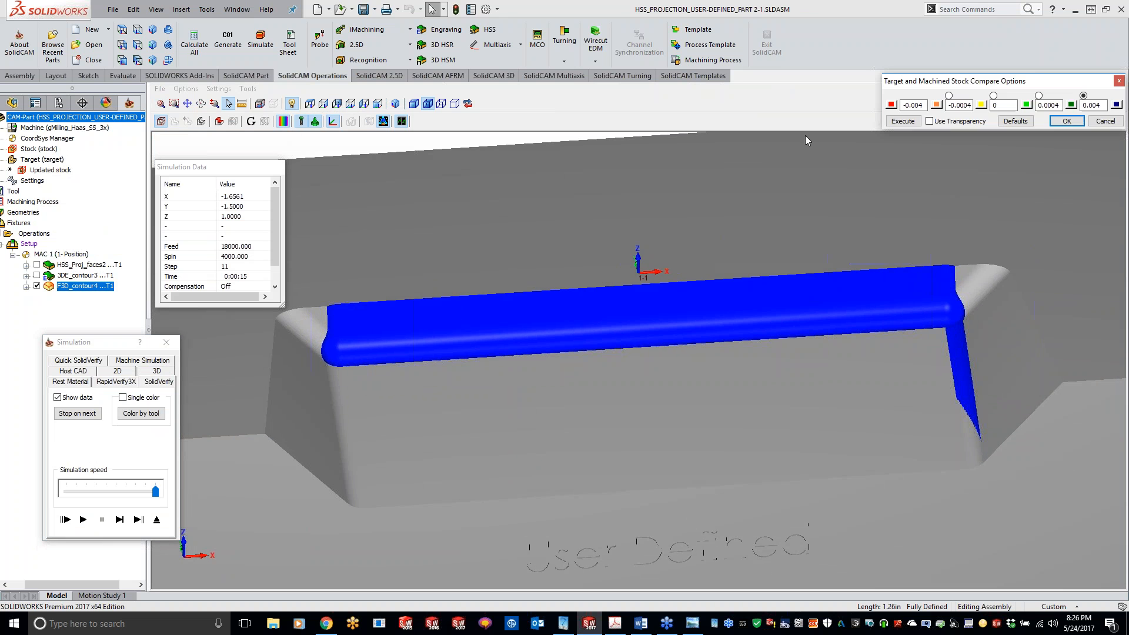
{"action": "left_click", "coordinate": [895, 122]}
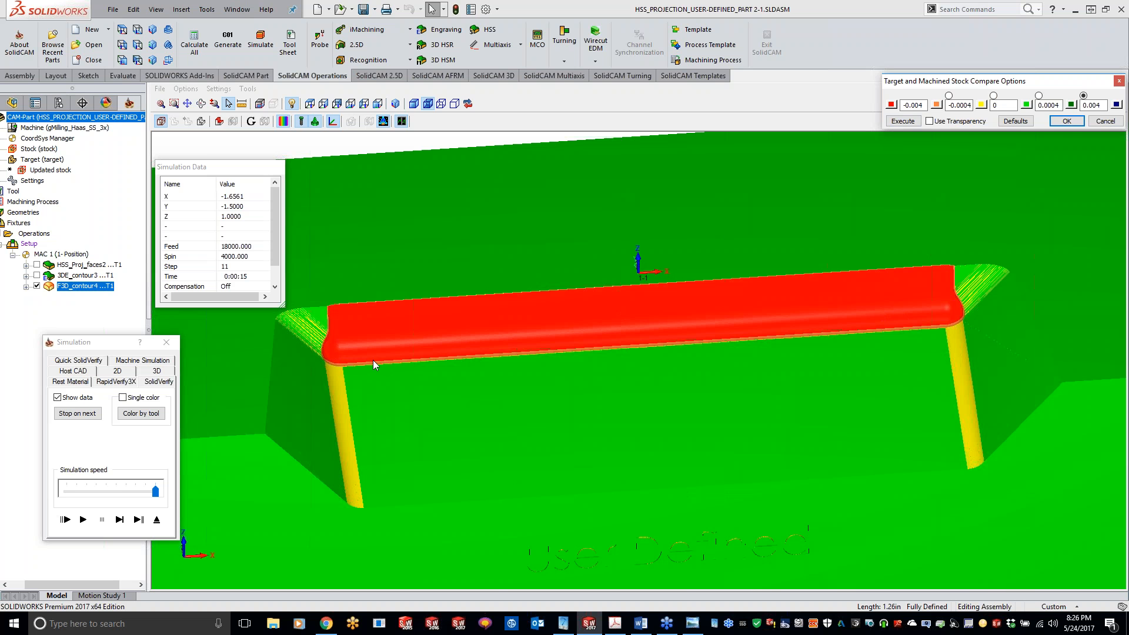
{"action": "left_click", "coordinate": [166, 341]}
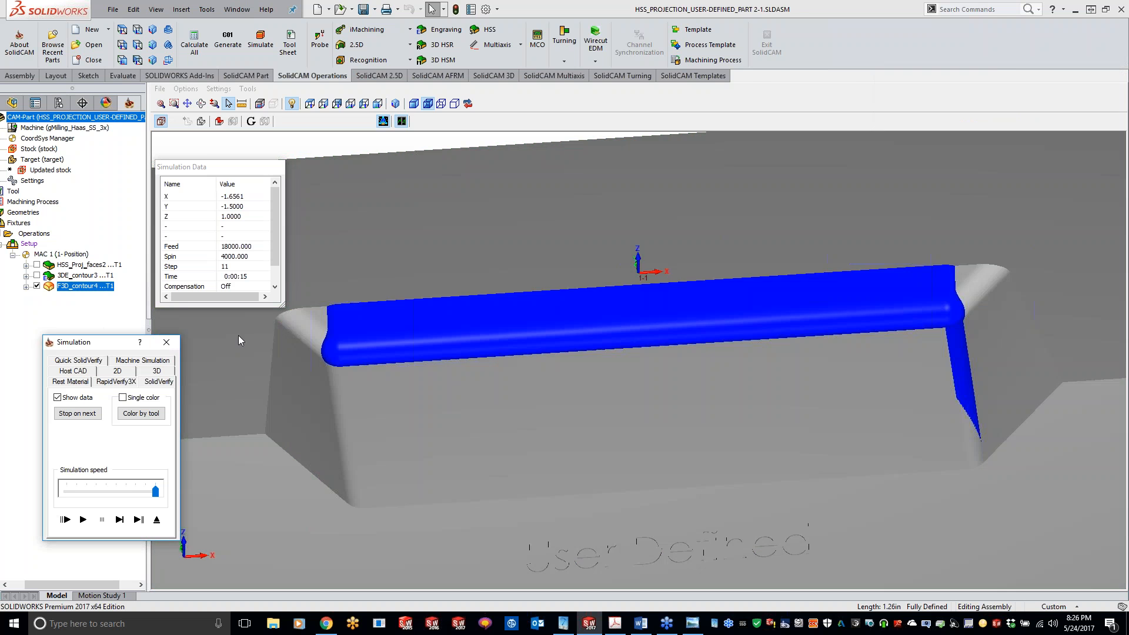
{"action": "left_click", "coordinate": [469, 164]}
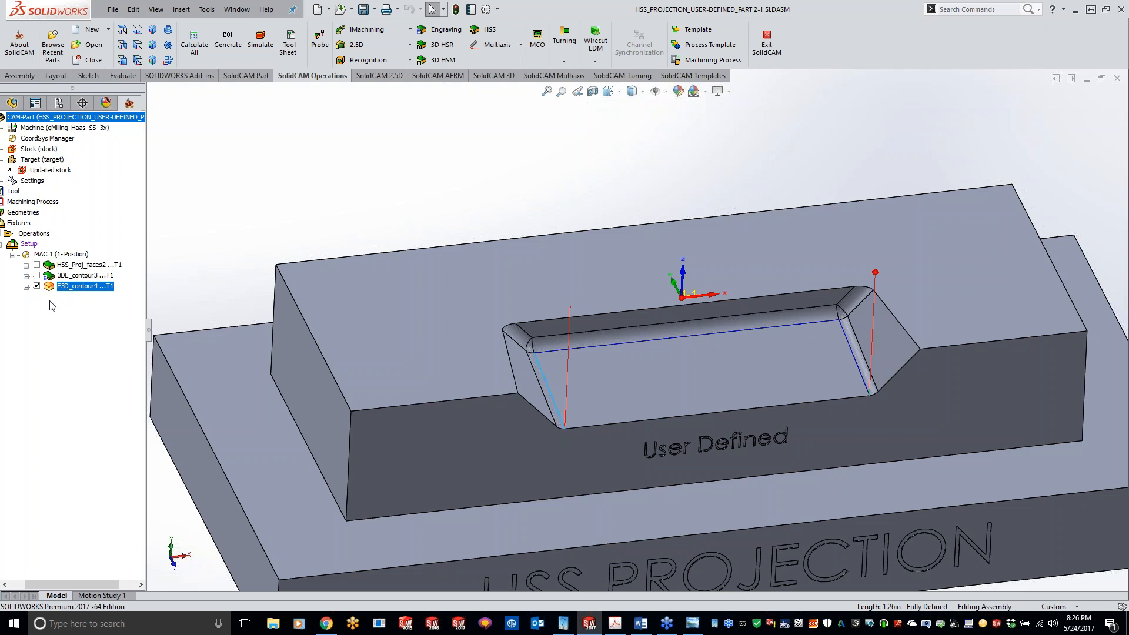
Step: Hide the F3D_contour4 toolpath and close the CAM part
{"action": "left_click", "coordinate": [36, 286]}
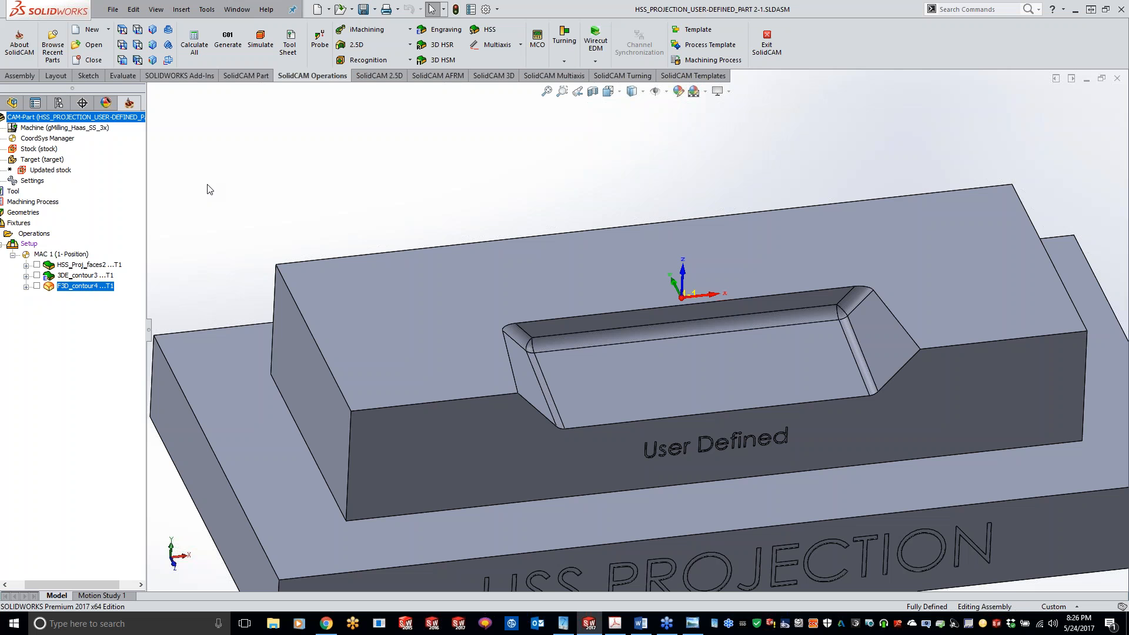
{"action": "right_click", "coordinate": [69, 117]}
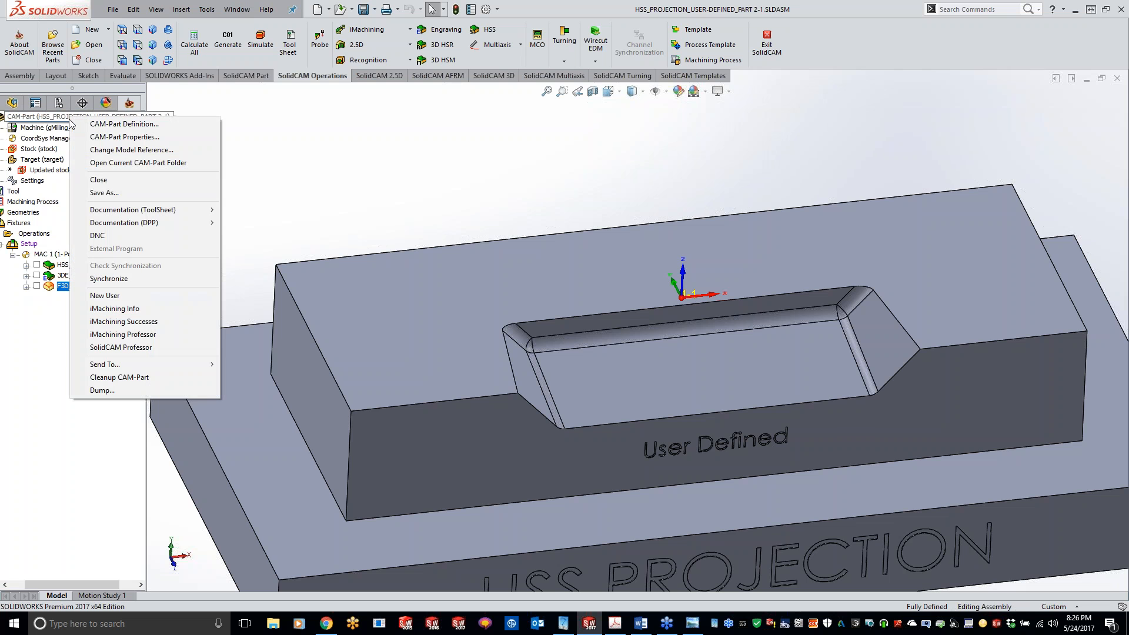
{"action": "left_click", "coordinate": [102, 181]}
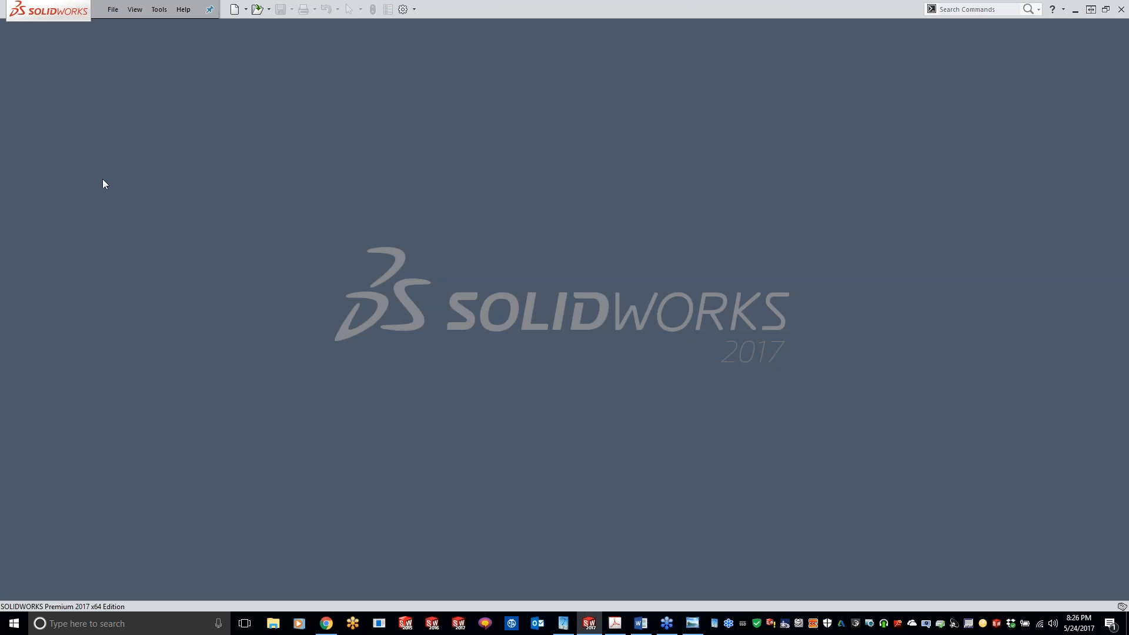
Step: Open the recent CAM part HSS_PROJECTION_USER-DEFINED_OFFEST, declining to locate the original model manually
{"action": "left_click", "coordinate": [155, 11]}
{"action": "mouse_move", "coordinate": [182, 55]}
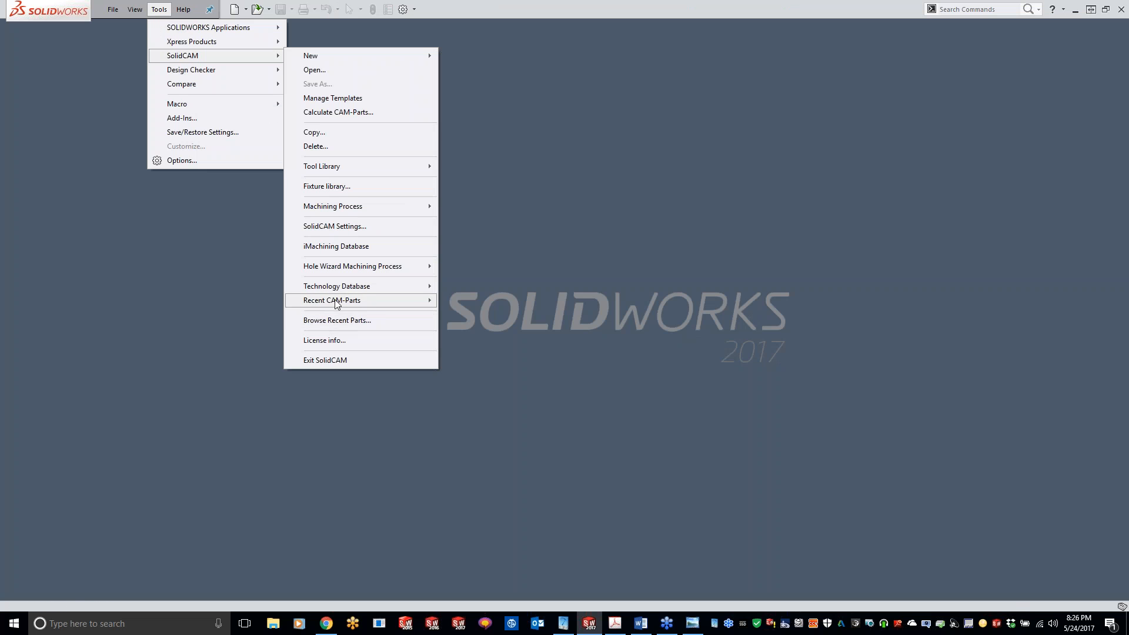
{"action": "mouse_move", "coordinate": [336, 301]}
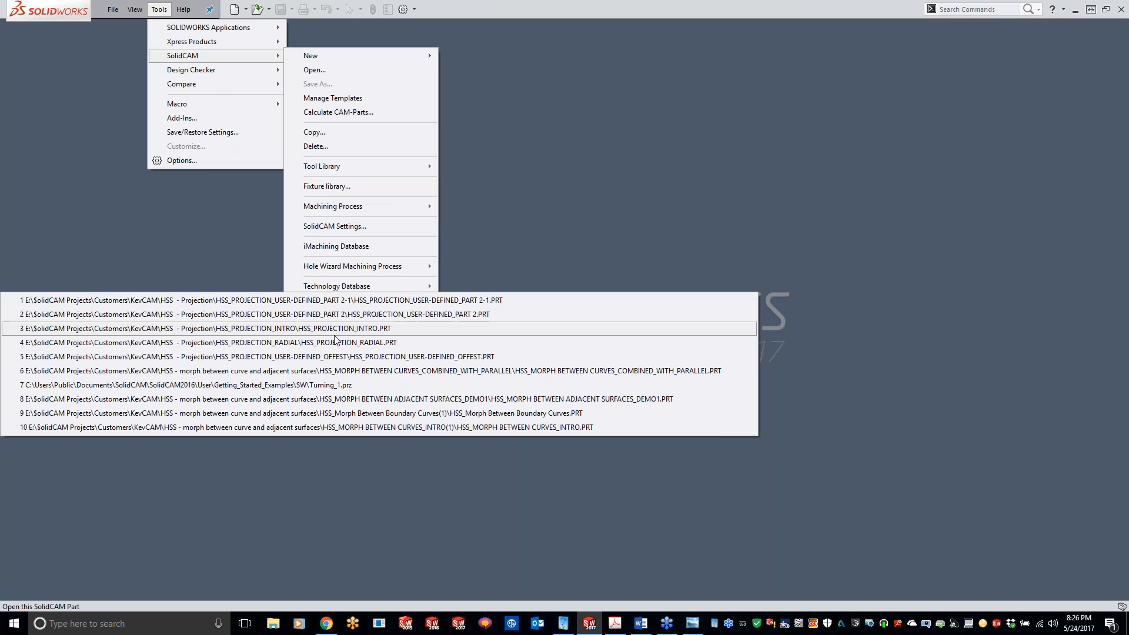
{"action": "left_click", "coordinate": [341, 357]}
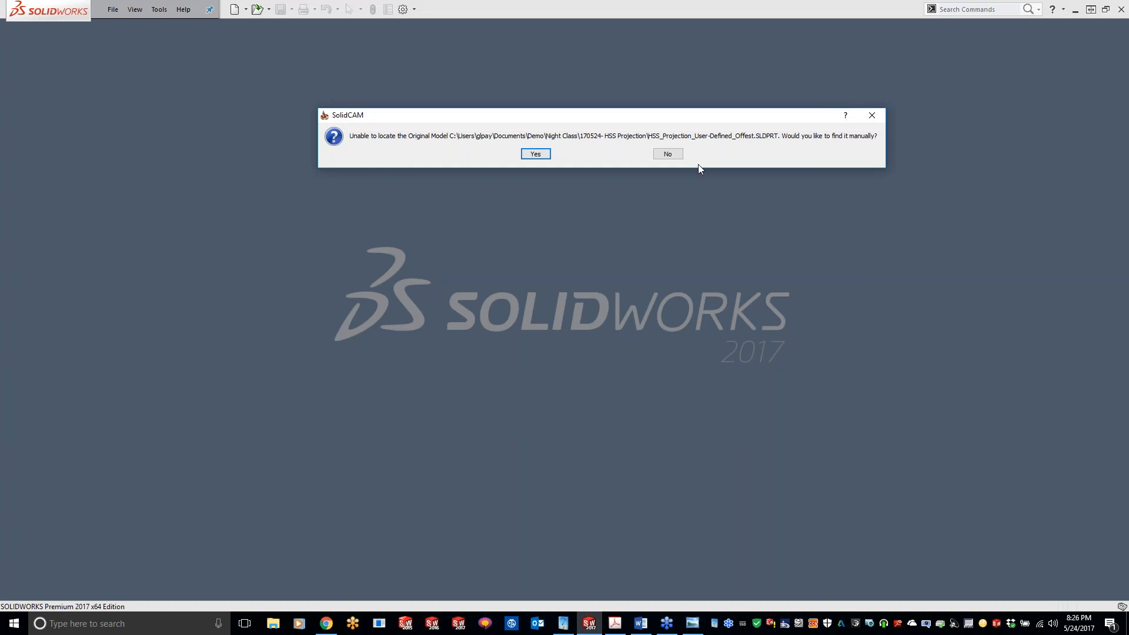
{"action": "left_click", "coordinate": [668, 155]}
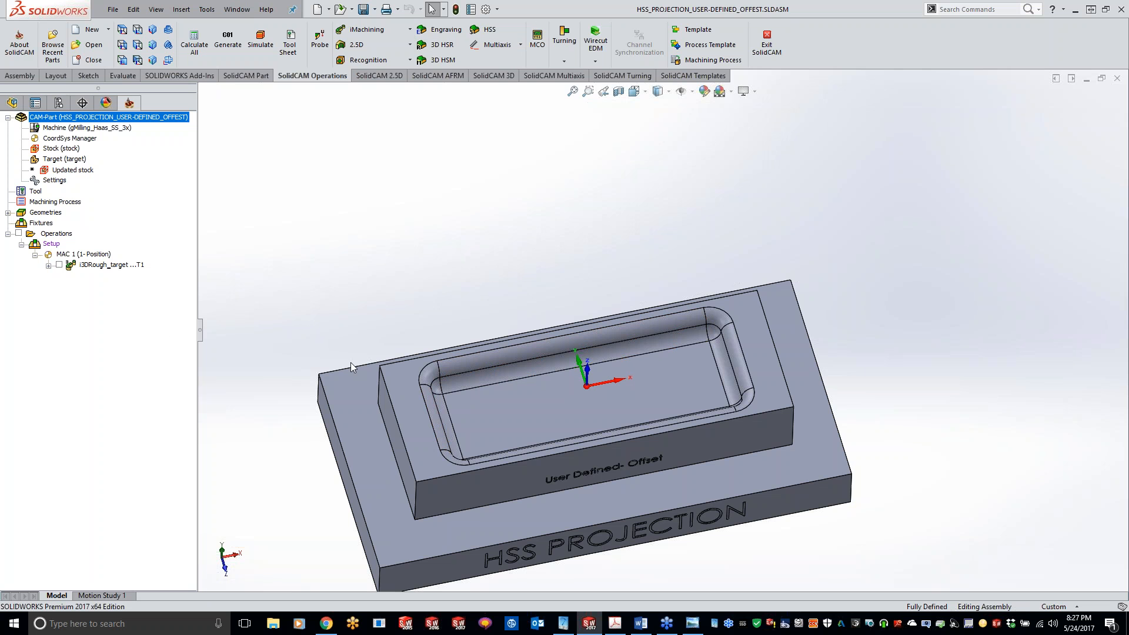
Step: Add an HSS Parallel to curves operation and start defining a new drive surface geometry
{"action": "left_click", "coordinate": [489, 30]}
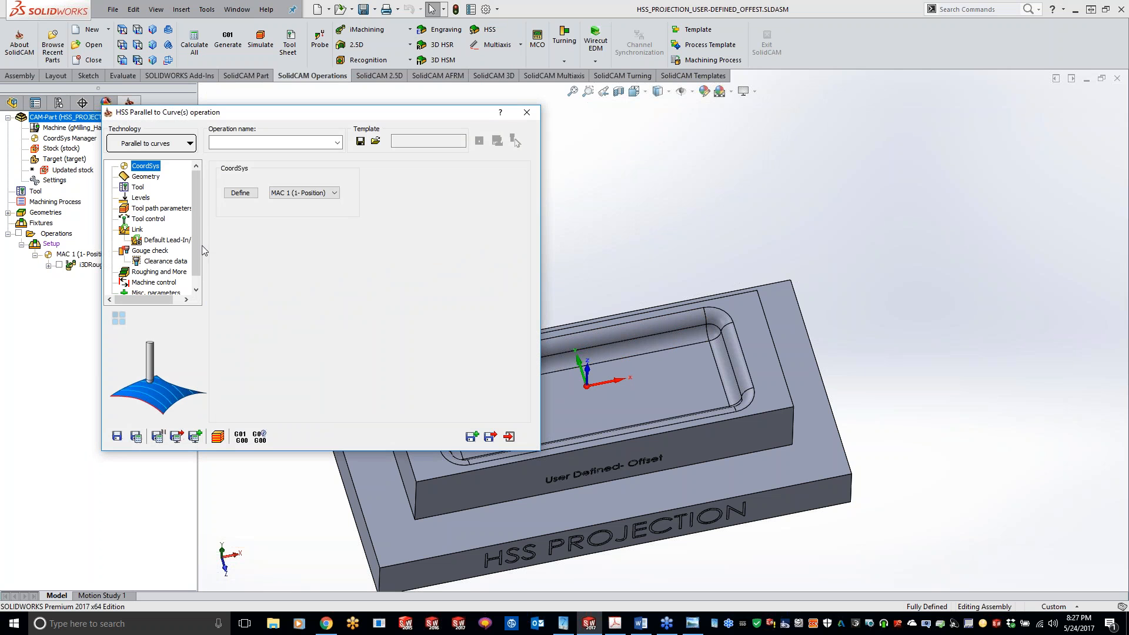
{"action": "left_click", "coordinate": [148, 177]}
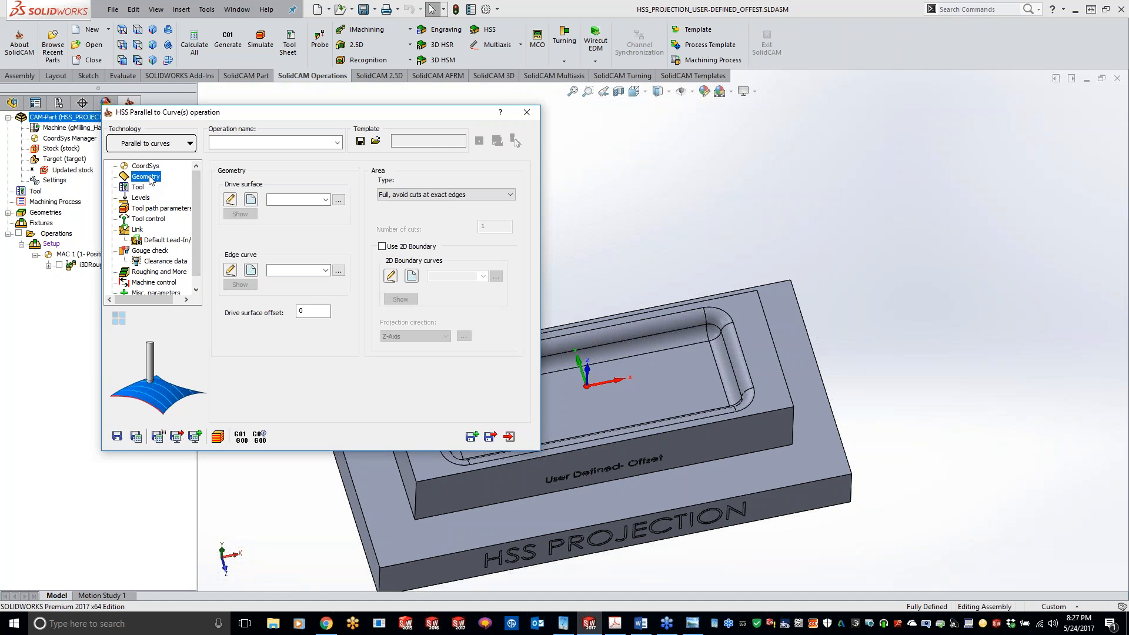
{"action": "left_click", "coordinate": [338, 200]}
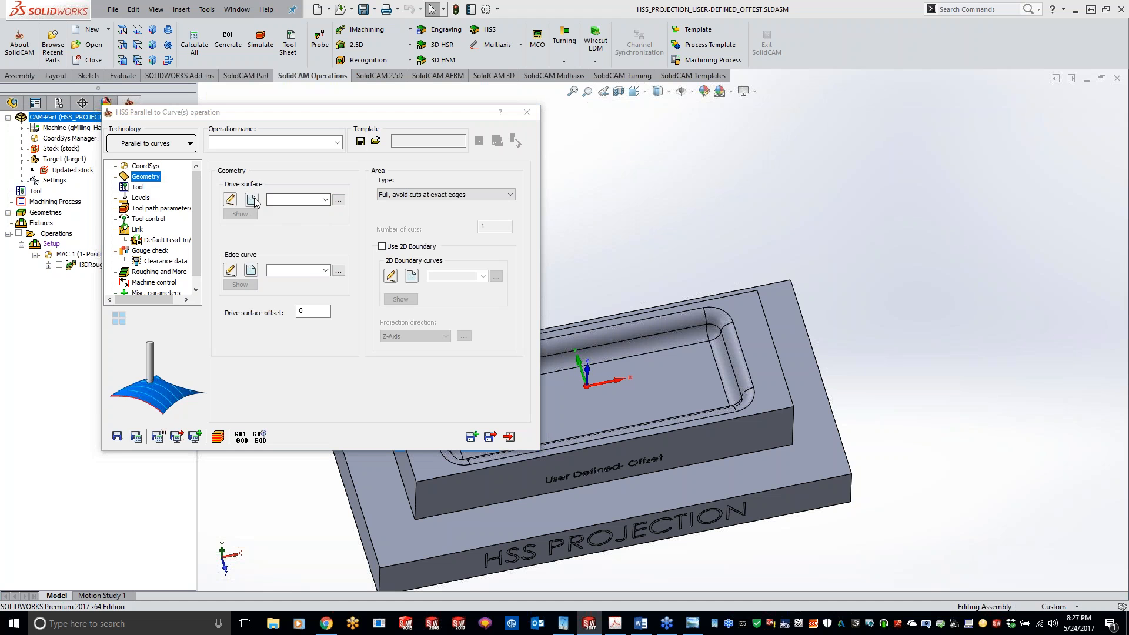
Step: Select the upper and lower faces of the pocket's back-right corner, back wall, back-left corner and left wall as drive surfaces
{"action": "left_click", "coordinate": [721, 318]}
{"action": "left_click", "coordinate": [713, 333]}
{"action": "left_click", "coordinate": [693, 334]}
{"action": "left_click", "coordinate": [675, 325]}
{"action": "middle_click_drag", "start_coordinate": [676, 325], "coordinate": [555, 387]}
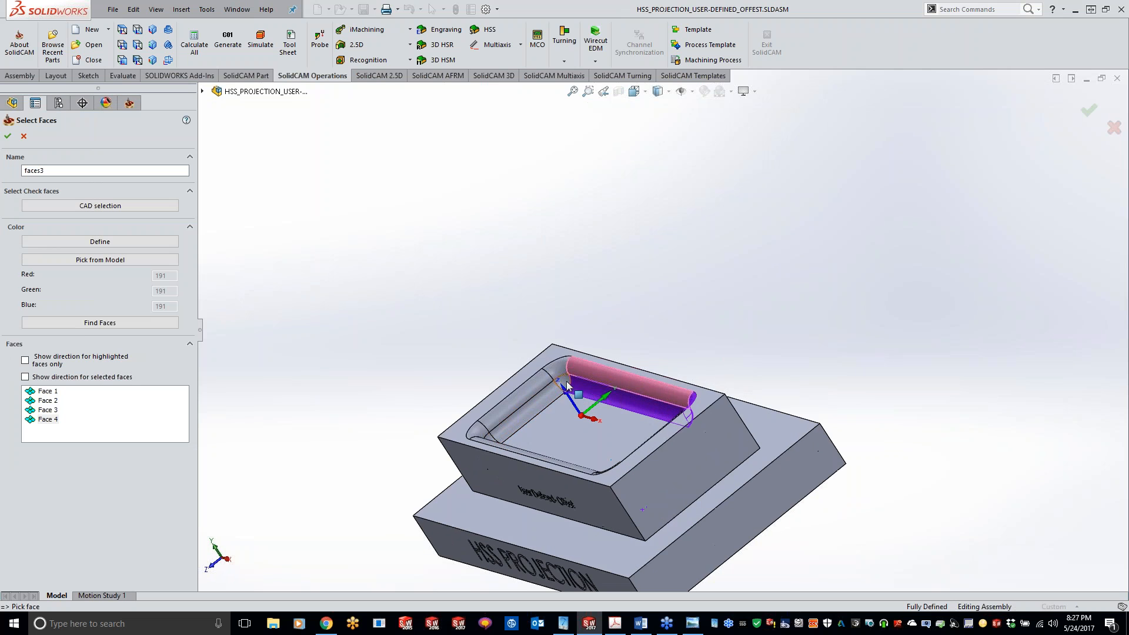
{"action": "left_click", "coordinate": [563, 379]}
{"action": "left_click", "coordinate": [555, 370]}
{"action": "left_click", "coordinate": [529, 387]}
{"action": "left_click", "coordinate": [524, 412]}
Step: Add the upper and lower faces of the front-left corner, front wall, front-right corner and right wall, and accept the drive surface
{"action": "middle_click_drag", "start_coordinate": [524, 412], "coordinate": [611, 497]}
{"action": "left_click", "coordinate": [670, 356]}
{"action": "left_click", "coordinate": [670, 337]}
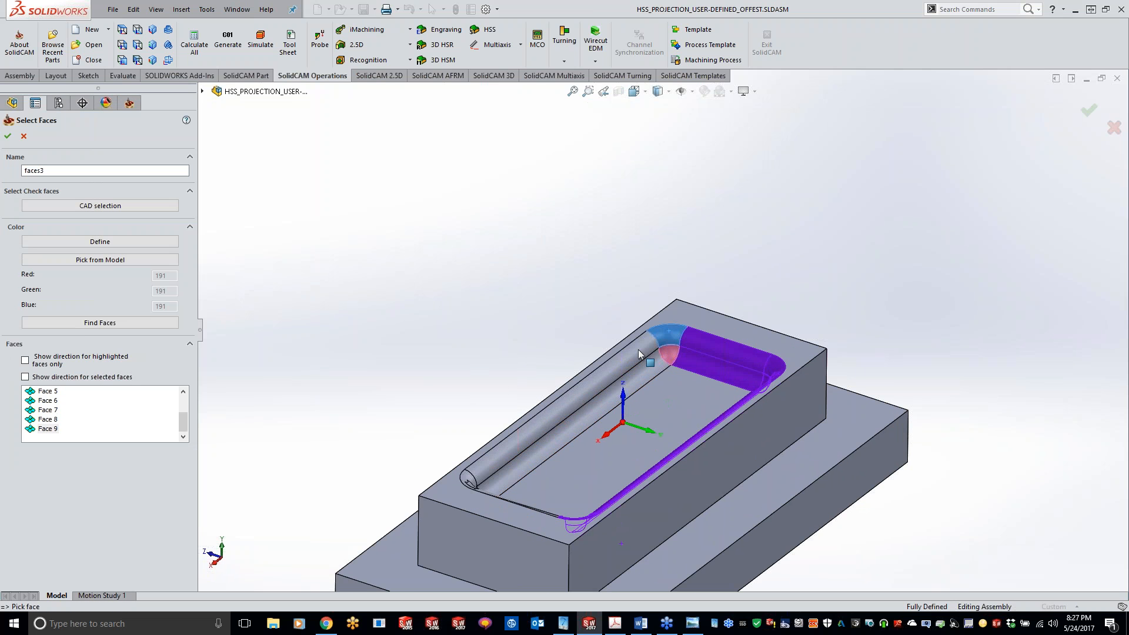
{"action": "left_click", "coordinate": [642, 353]}
{"action": "left_click", "coordinate": [644, 367]}
{"action": "middle_click_drag", "start_coordinate": [644, 368], "coordinate": [488, 368]}
{"action": "left_click", "coordinate": [487, 318]}
{"action": "left_click", "coordinate": [492, 300]}
{"action": "left_click", "coordinate": [448, 321]}
{"action": "left_click", "coordinate": [458, 343]}
{"action": "middle_click_drag", "start_coordinate": [349, 352], "coordinate": [237, 323]}
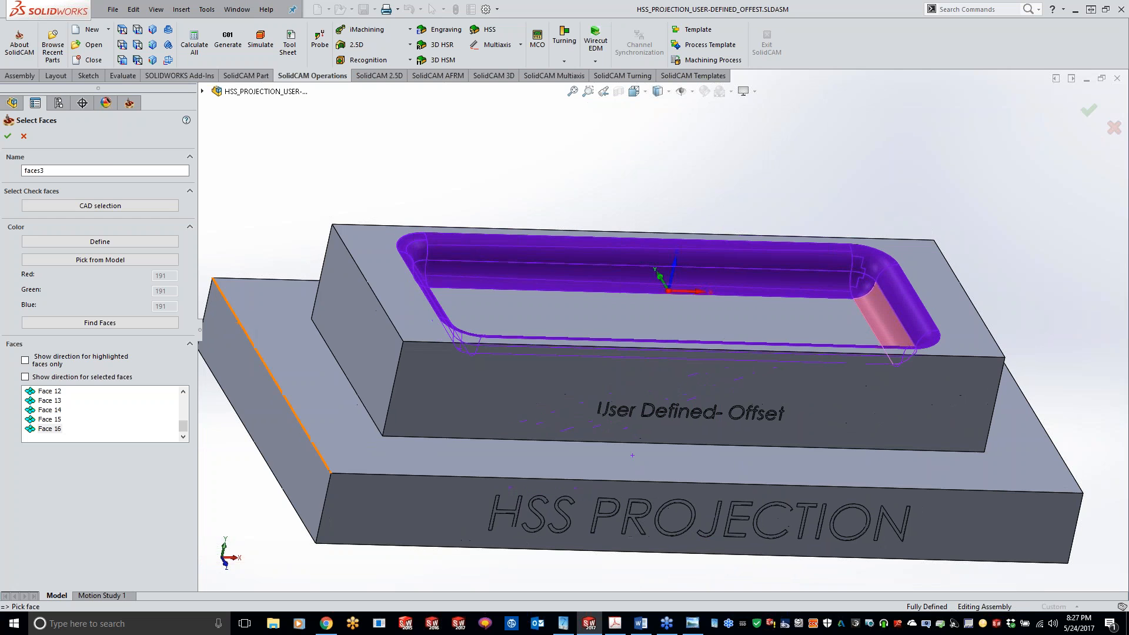
{"action": "left_click", "coordinate": [8, 136]}
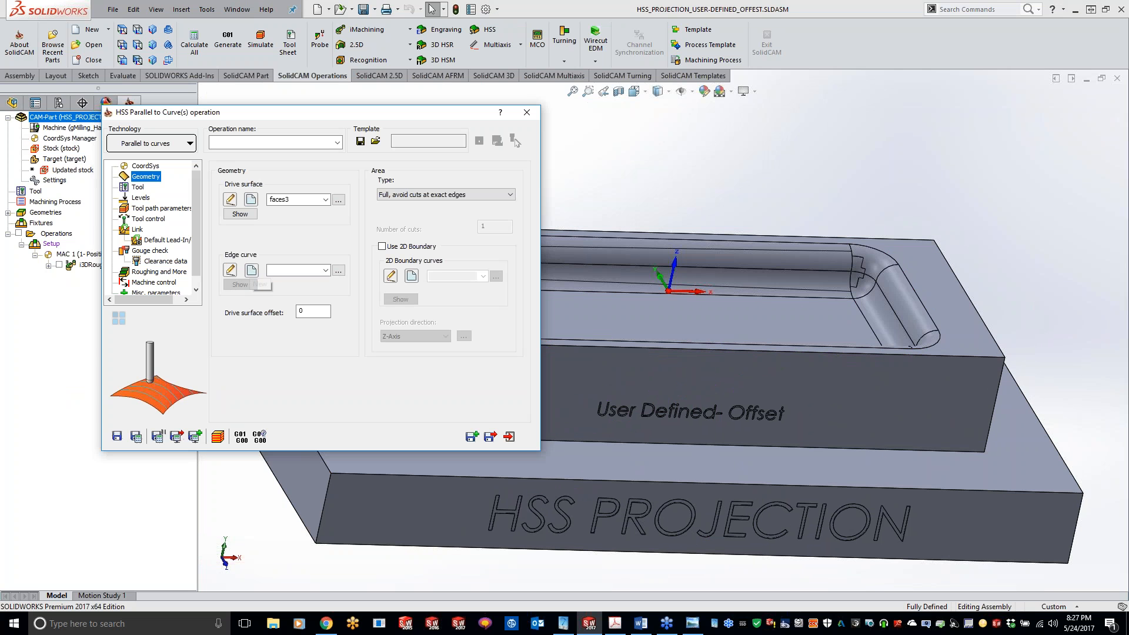
Step: Define a new edge curve from the pocket's upper left edge with Constant Z Propagation and accept it
{"action": "left_click", "coordinate": [251, 270]}
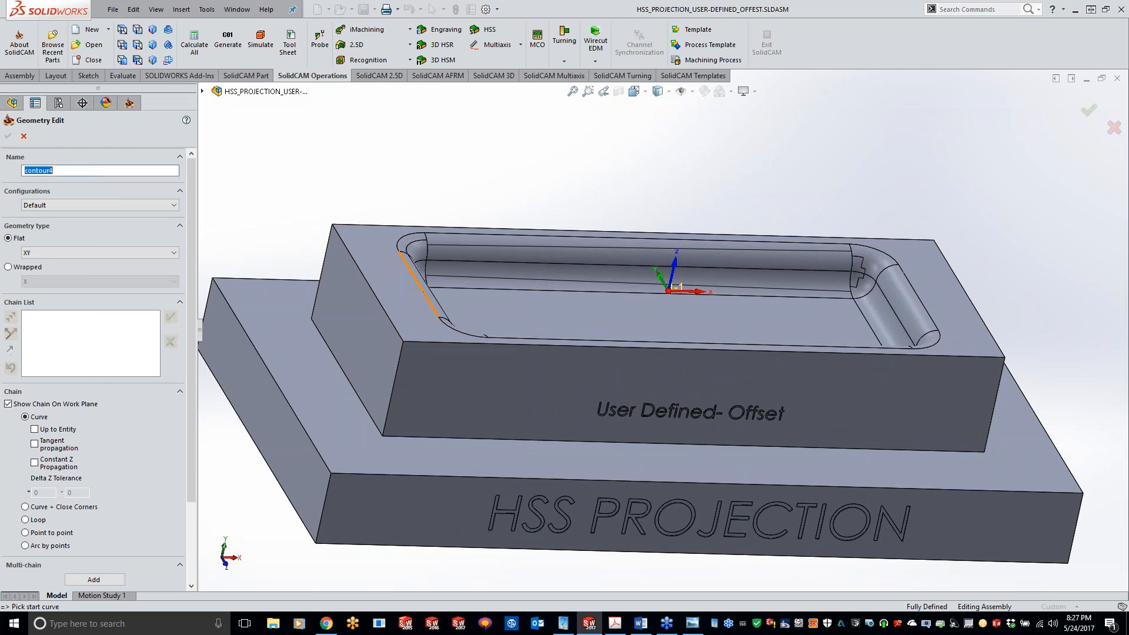
{"action": "left_click", "coordinate": [435, 311]}
{"action": "left_click", "coordinate": [44, 467]}
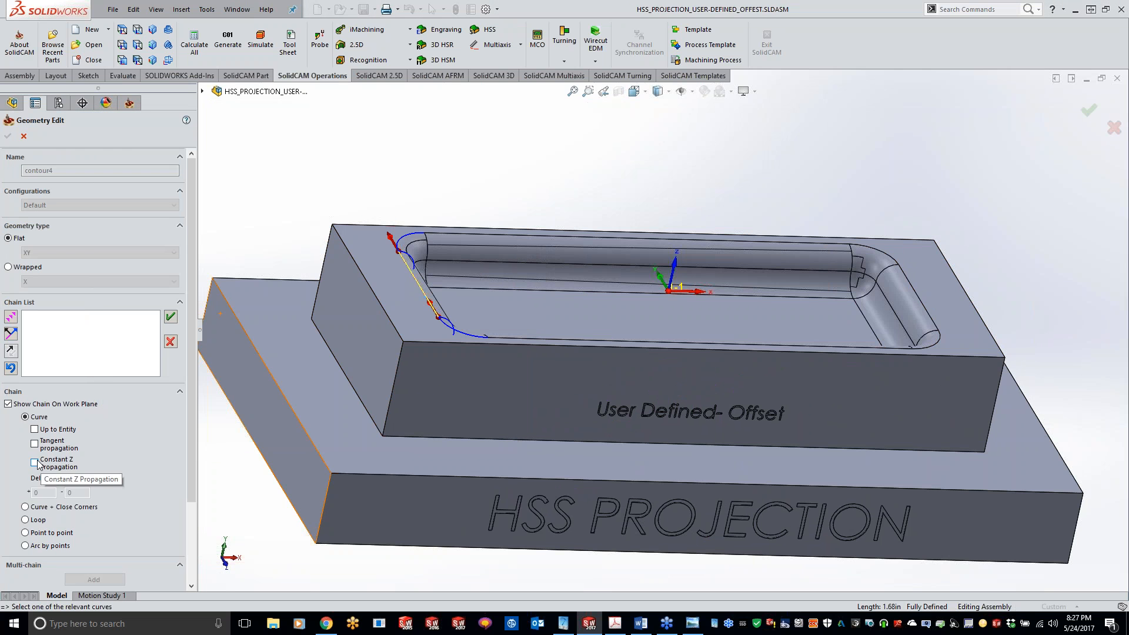
{"action": "left_click", "coordinate": [8, 136]}
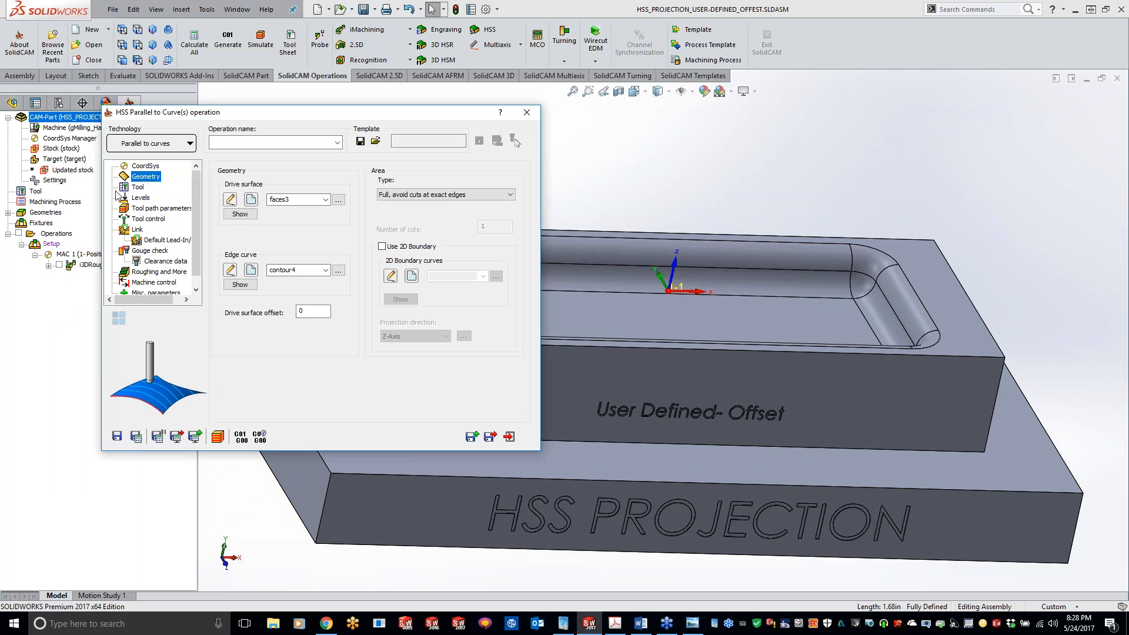
Step: Assign tool 2 to the HSS Parallel to curves operation
{"action": "left_click", "coordinate": [138, 187]}
{"action": "left_click", "coordinate": [298, 349]}
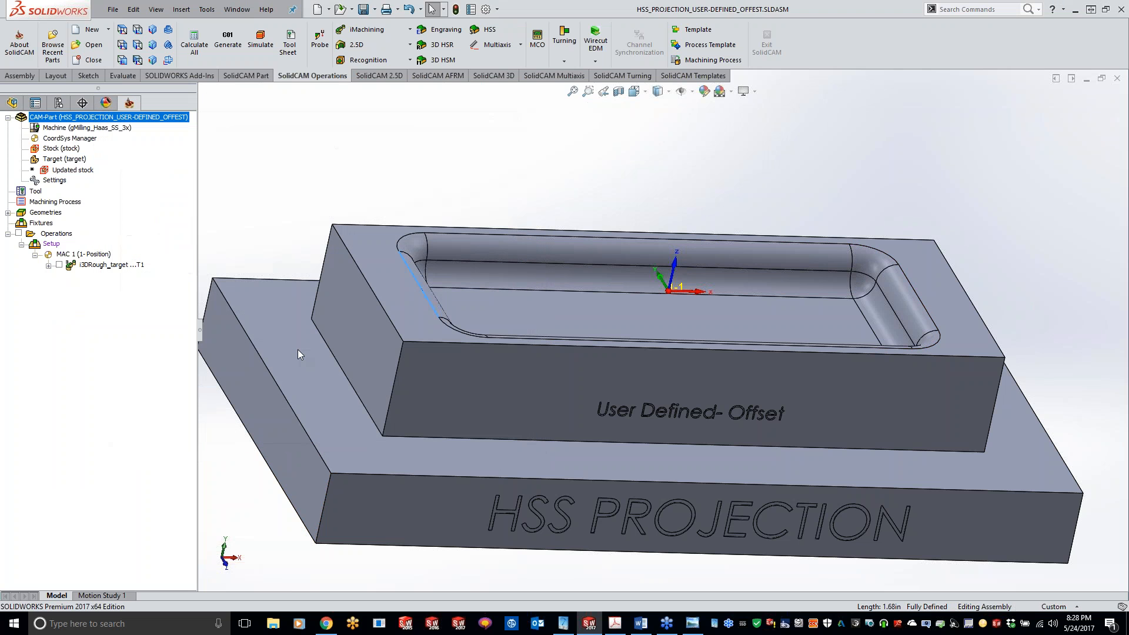
{"action": "double_click", "coordinate": [260, 150]}
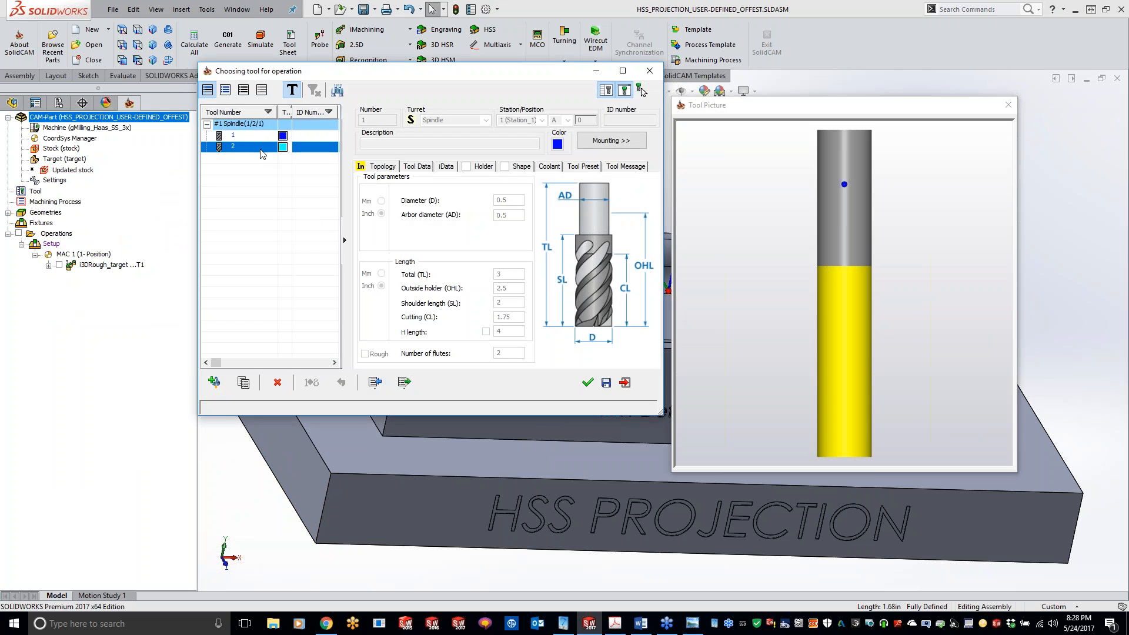
Step: Set the tool path's maximum step over to 0.01 and open the sorting settings
{"action": "left_click", "coordinate": [138, 210]}
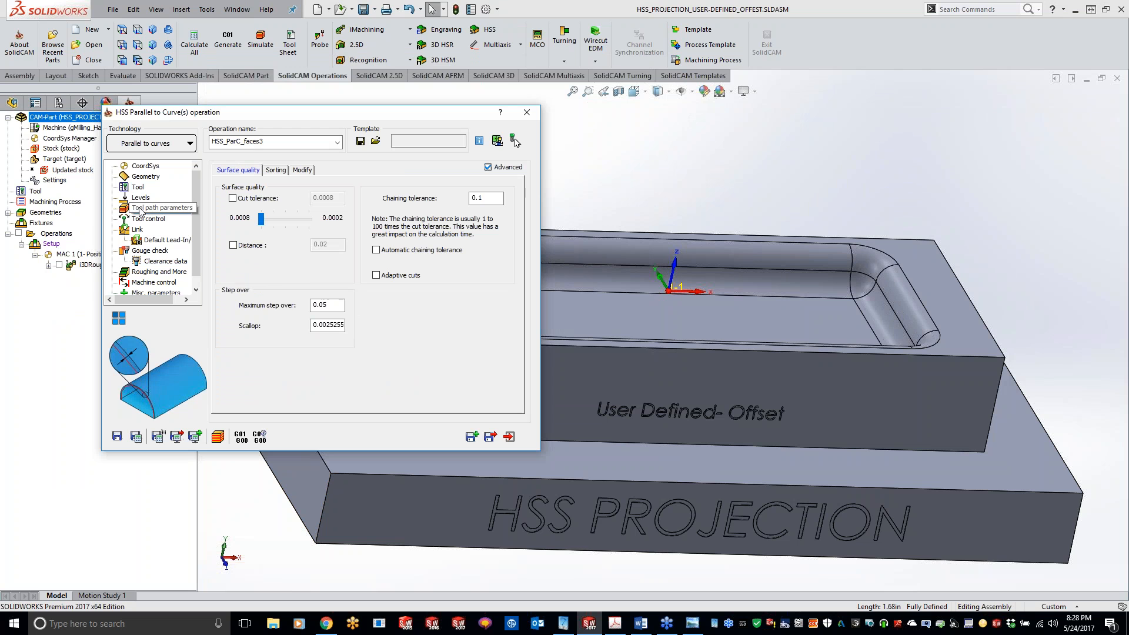
{"action": "left_click", "coordinate": [324, 304]}
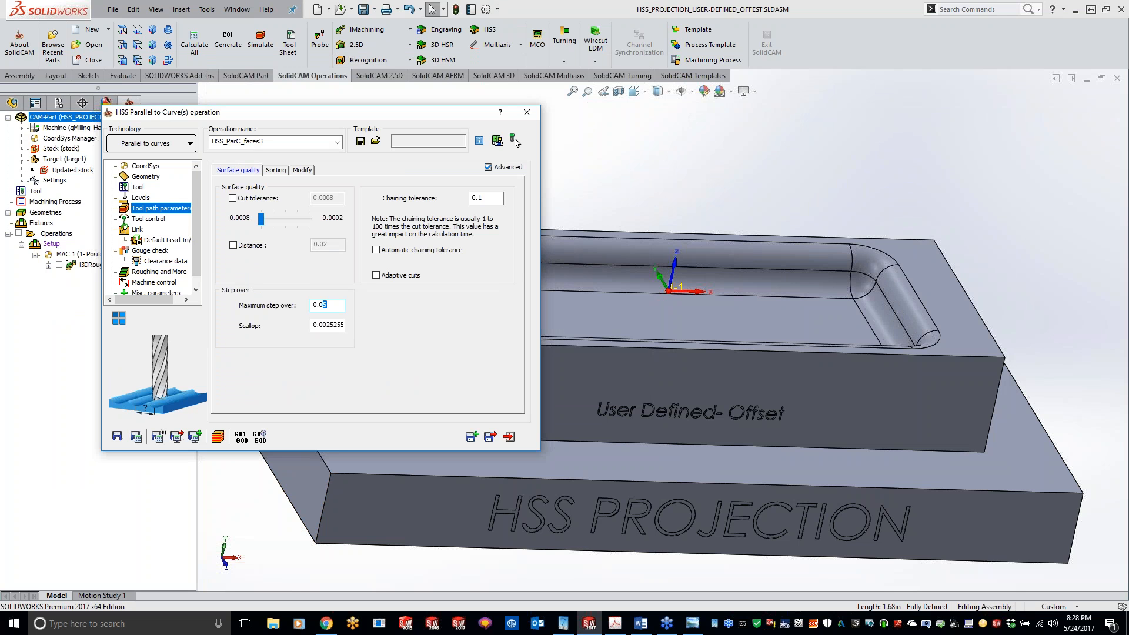
{"action": "type", "text": "1"}
{"action": "left_click", "coordinate": [275, 170]}
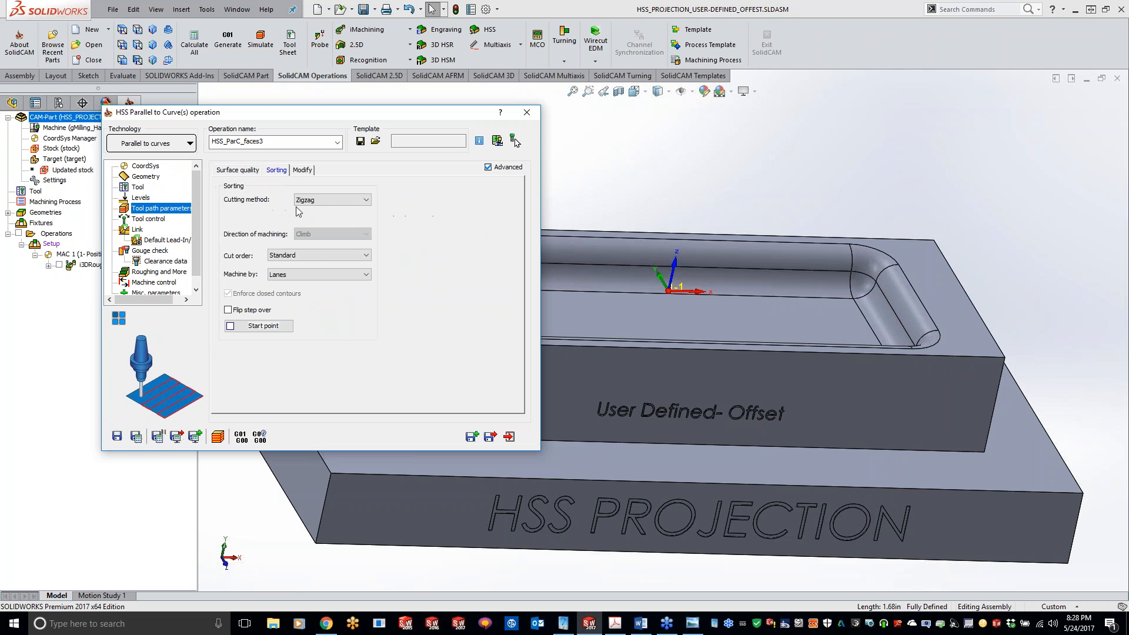
Step: Set the cutting method to Spiral, save and calculate the HSS Parallel to curves operation, and close it
{"action": "left_click", "coordinate": [333, 200]}
{"action": "left_click", "coordinate": [316, 225]}
{"action": "left_click", "coordinate": [136, 437]}
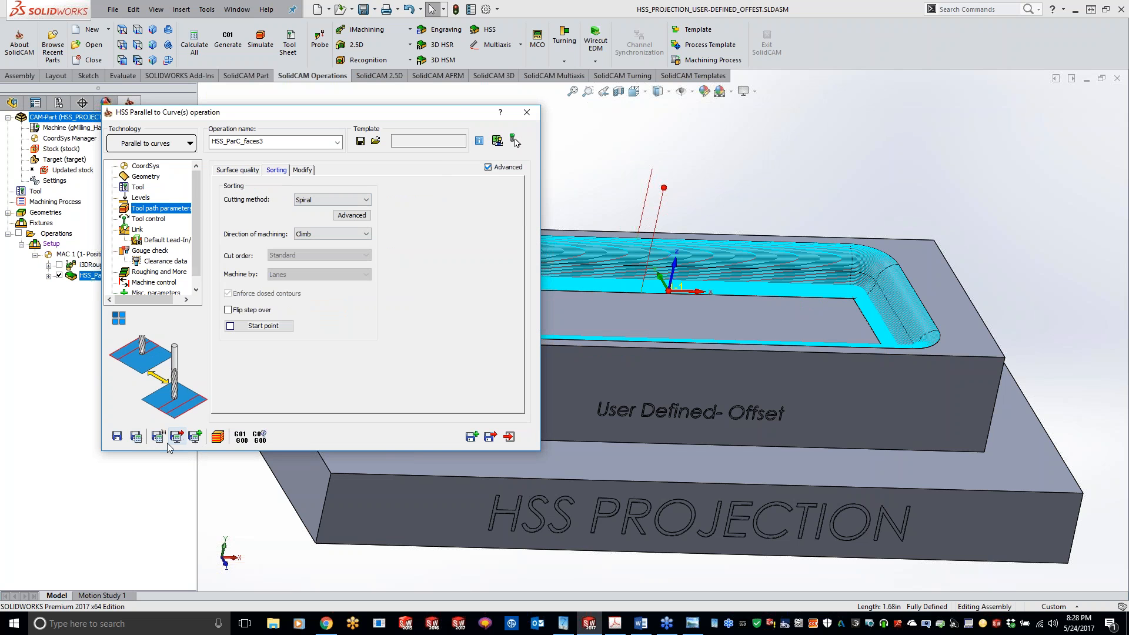
{"action": "left_click", "coordinate": [527, 111]}
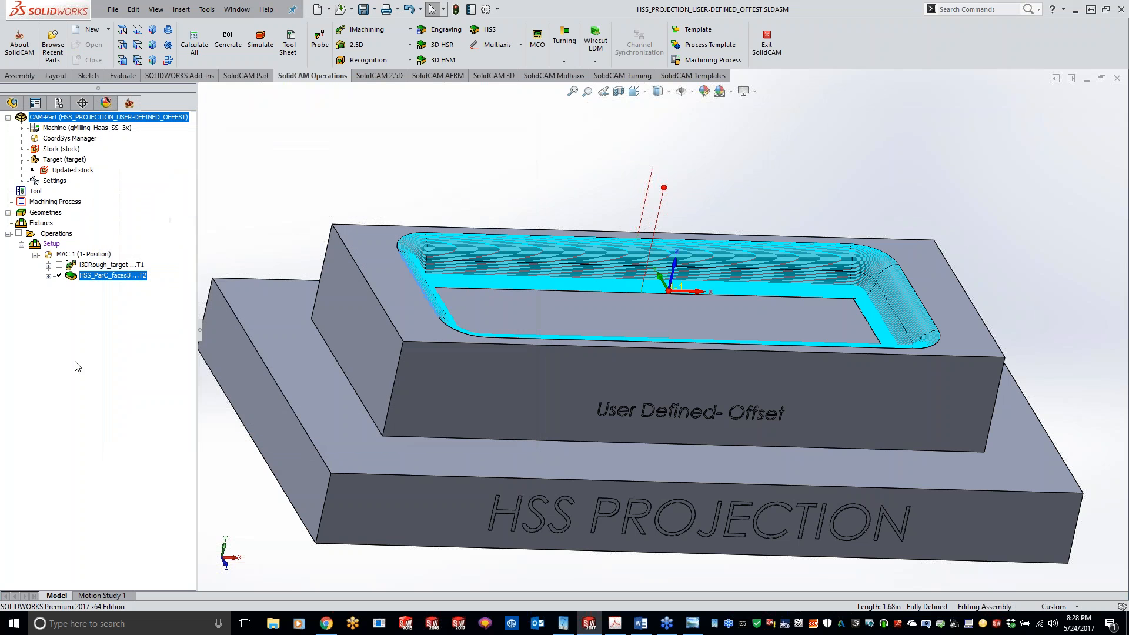
Step: Simulate the Parallel to curves operation in SolidVerify and stop the playback partway through
{"action": "right_click", "coordinate": [118, 279]}
{"action": "left_click", "coordinate": [176, 230]}
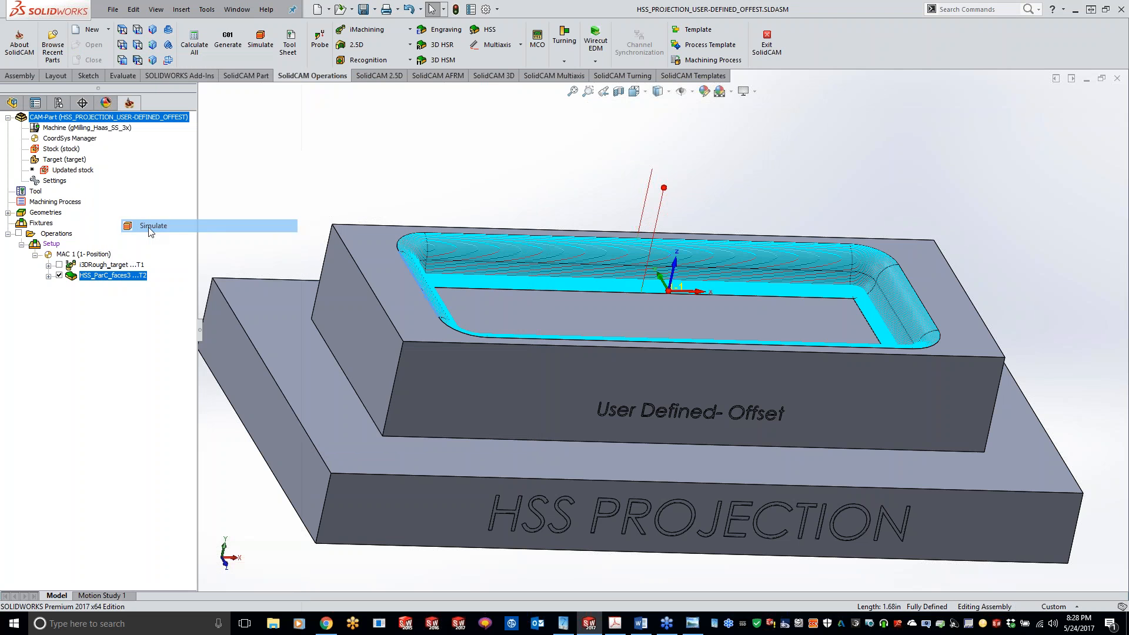
{"action": "left_click", "coordinate": [160, 361]}
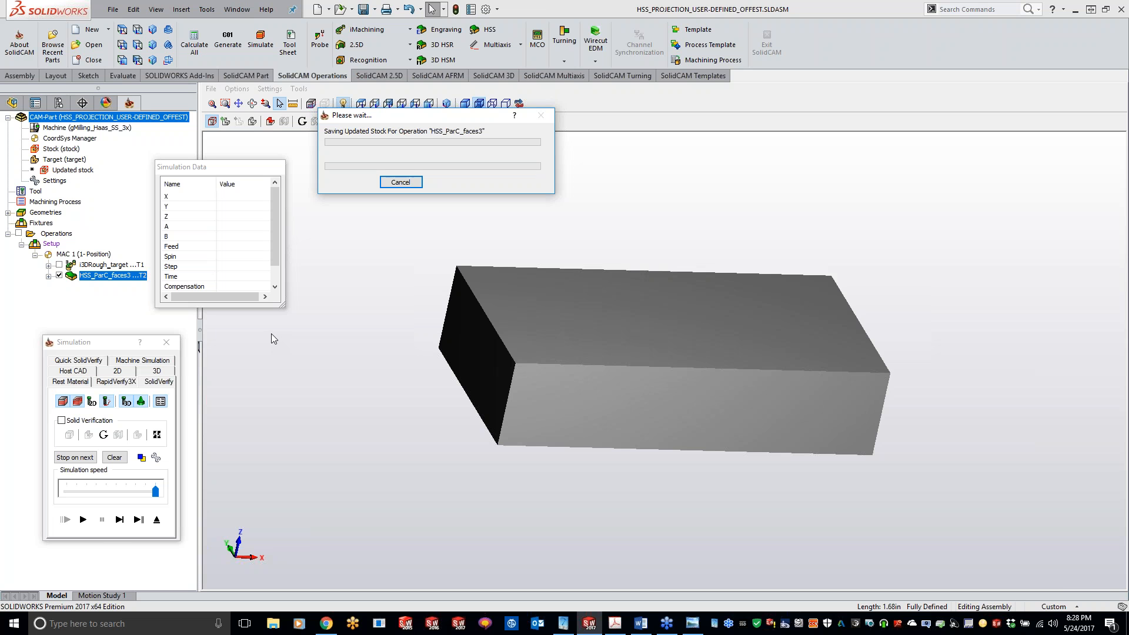
{"action": "left_click", "coordinate": [83, 520]}
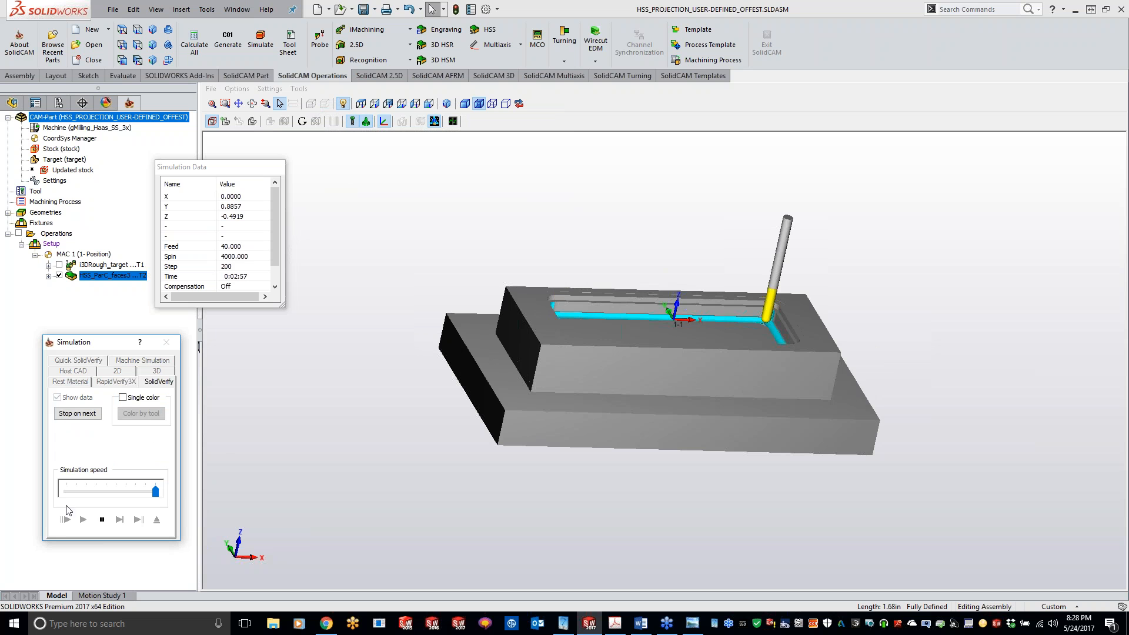
{"action": "left_click", "coordinate": [101, 521]}
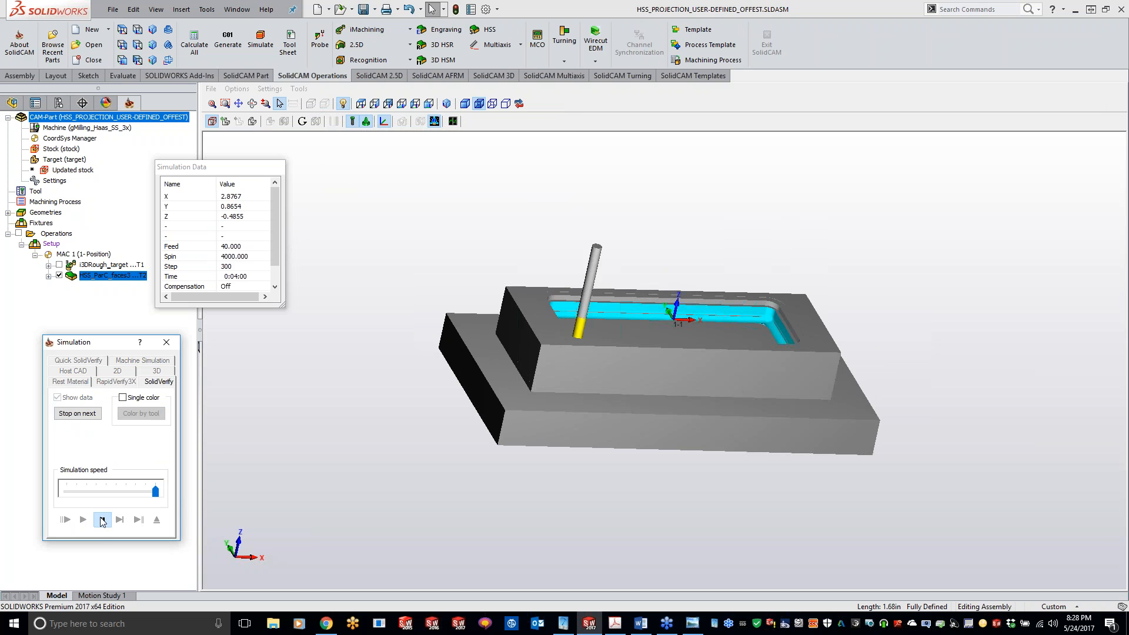
Step: Set the simulation accuracy's tool facet tolerance to .001
{"action": "left_click", "coordinate": [270, 88]}
{"action": "left_click", "coordinate": [289, 129]}
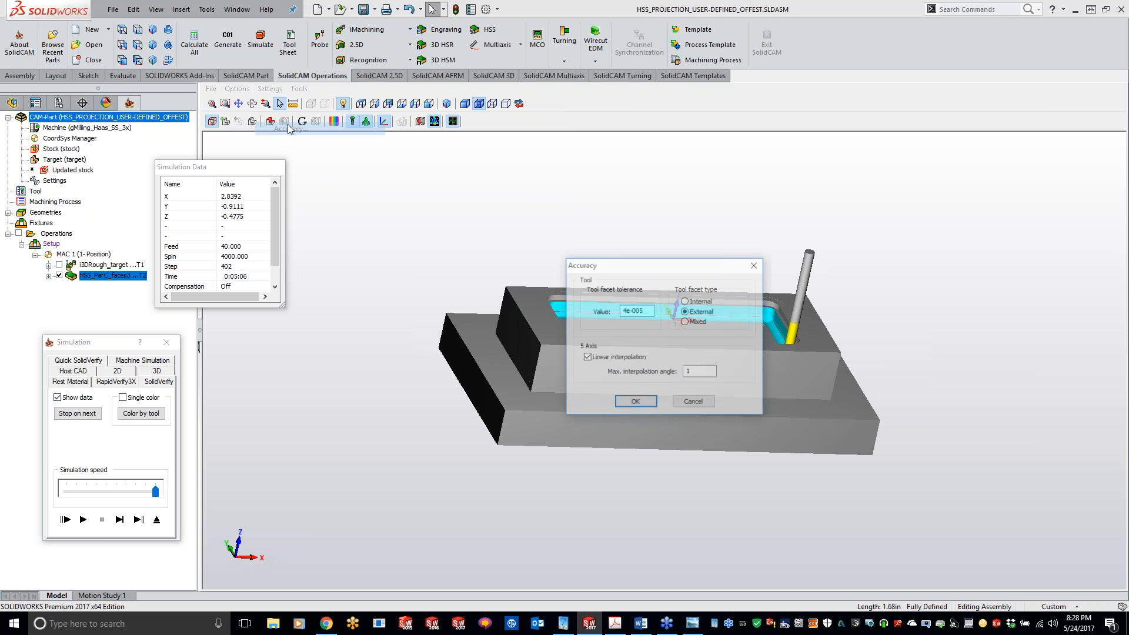
{"action": "type", "text": ".001"}
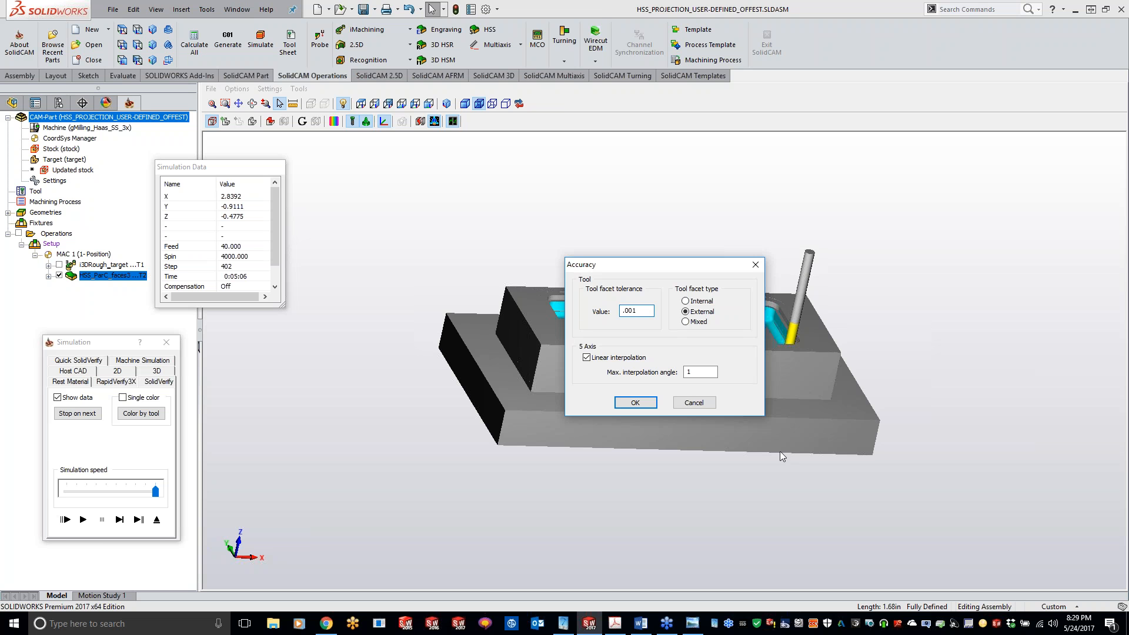
{"action": "left_click", "coordinate": [635, 403]}
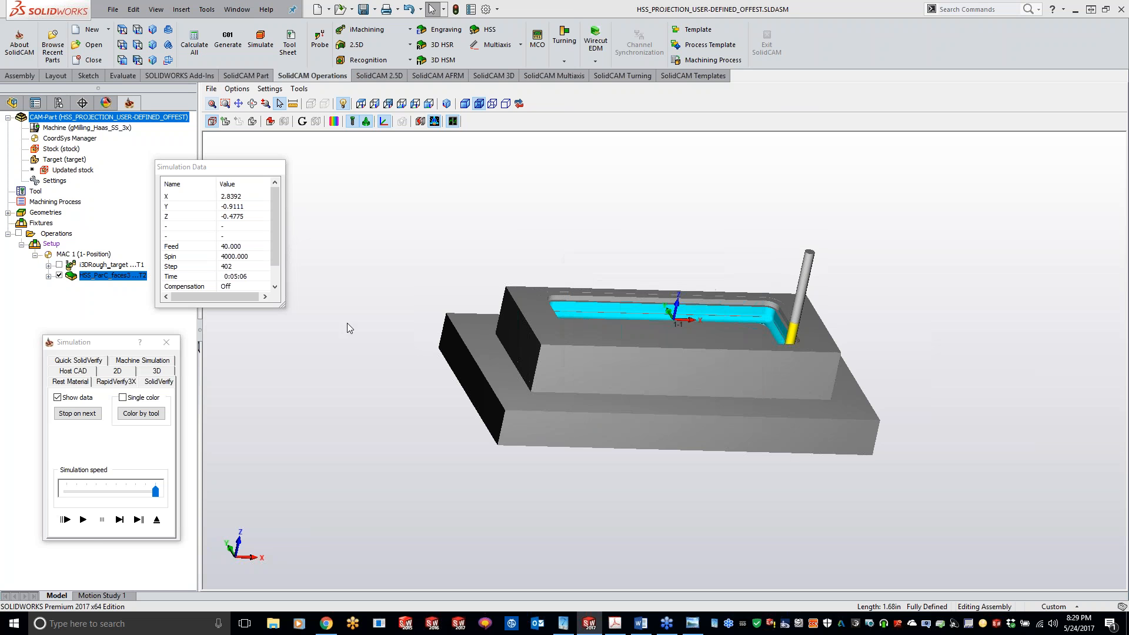
Step: Review the general simulation settings, accept them and exit the simulation
{"action": "left_click", "coordinate": [270, 89]}
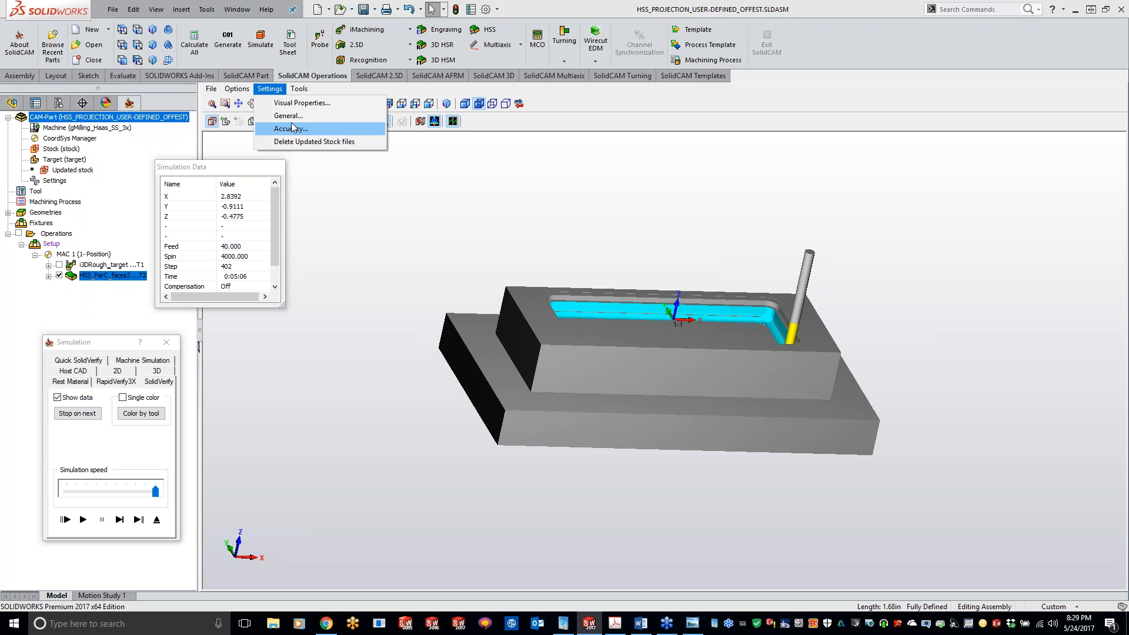
{"action": "left_click", "coordinate": [288, 116]}
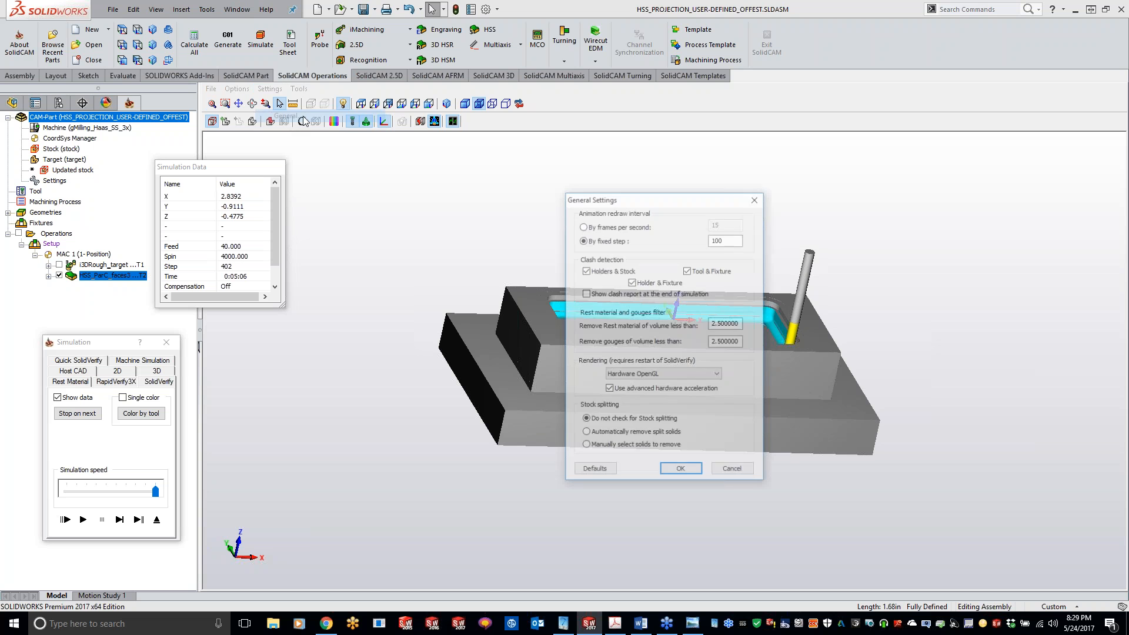
{"action": "left_click", "coordinate": [681, 471]}
{"action": "left_click", "coordinate": [167, 342]}
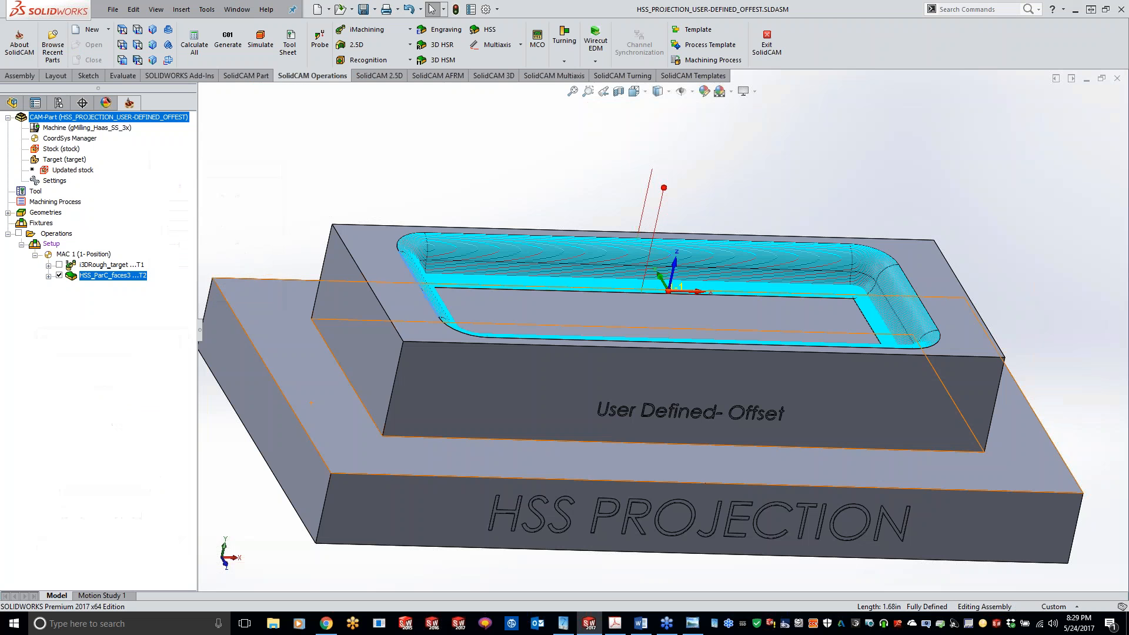
Step: Simulate the Parallel to curves operation again in SolidVerify through to the end
{"action": "right_click", "coordinate": [101, 276]}
{"action": "left_click", "coordinate": [123, 229]}
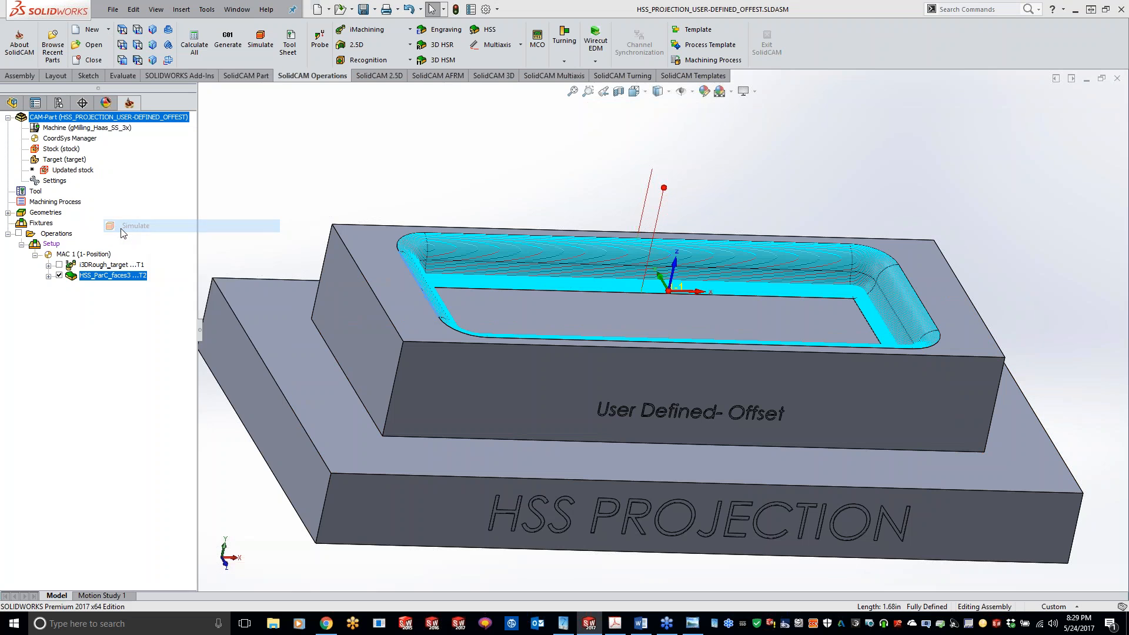
{"action": "left_click", "coordinate": [157, 361]}
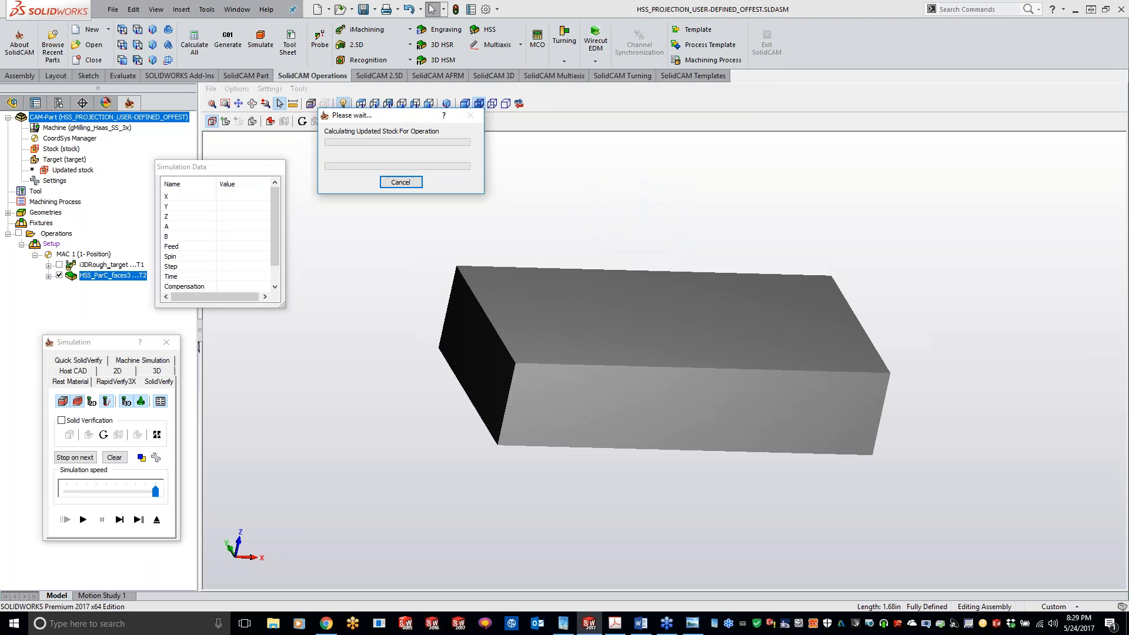
{"action": "left_click", "coordinate": [82, 520]}
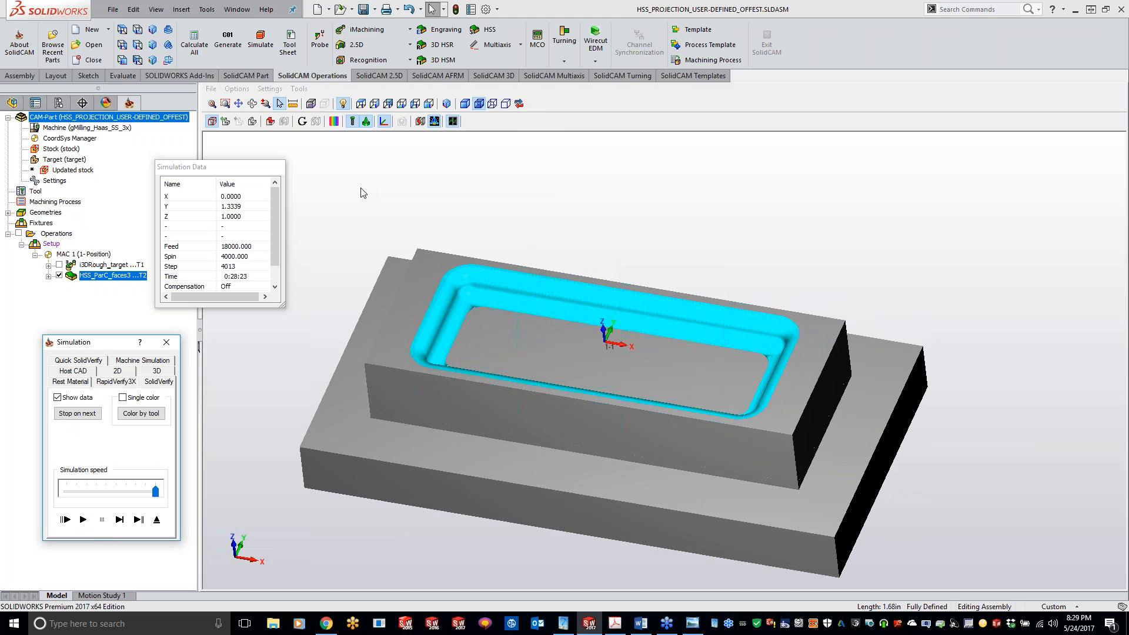
Step: Compare the machined stock with the target model, inspect the pocket edges, and exit the simulation
{"action": "left_click", "coordinate": [259, 89]}
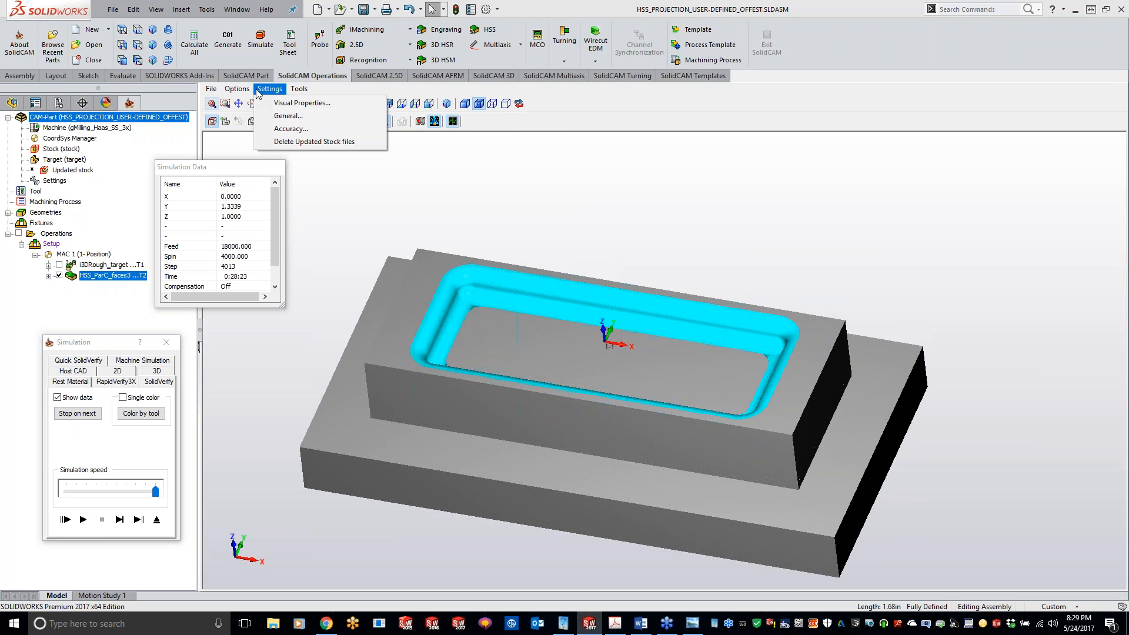
{"action": "left_click", "coordinate": [337, 128]}
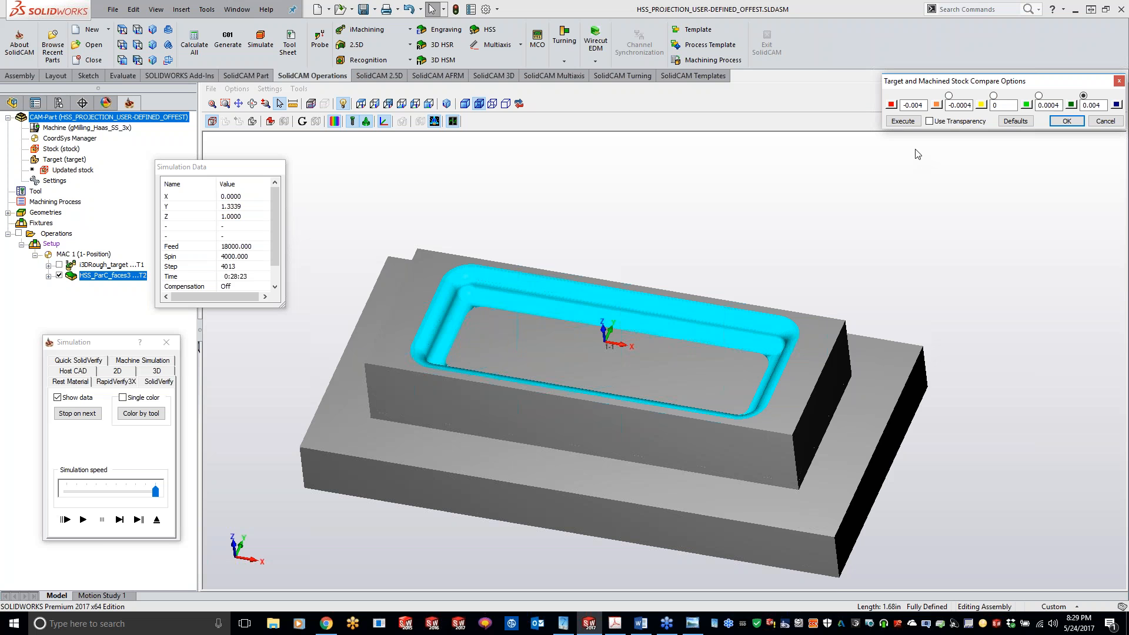
{"action": "left_click", "coordinate": [903, 121]}
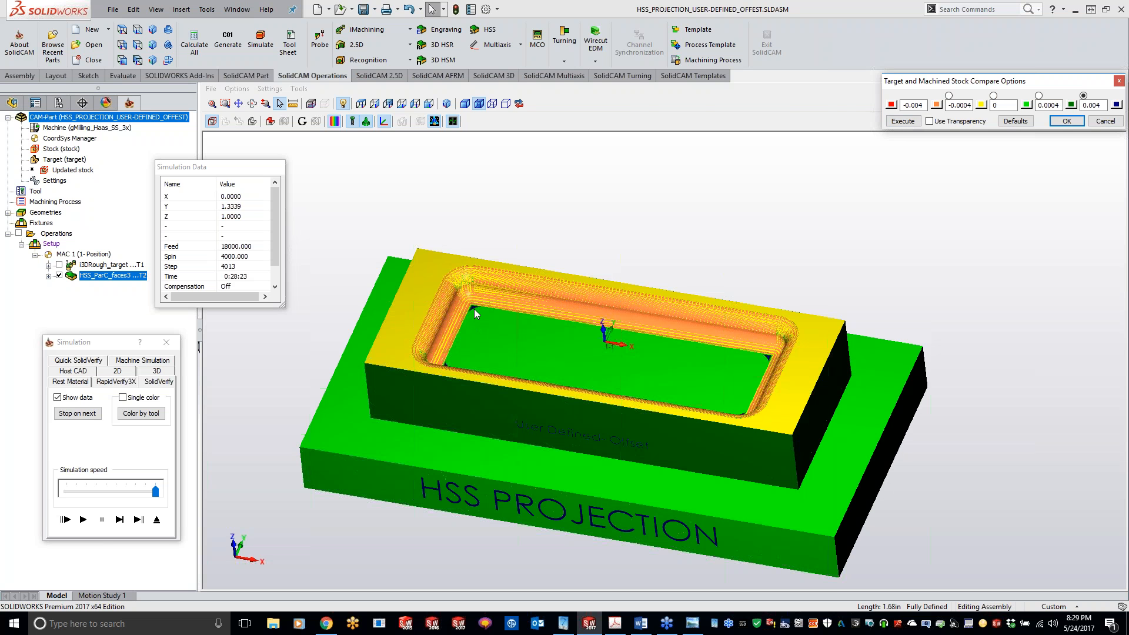
{"action": "scroll", "coordinate": [474, 309], "scroll_direction": "up", "scroll_amount": 5}
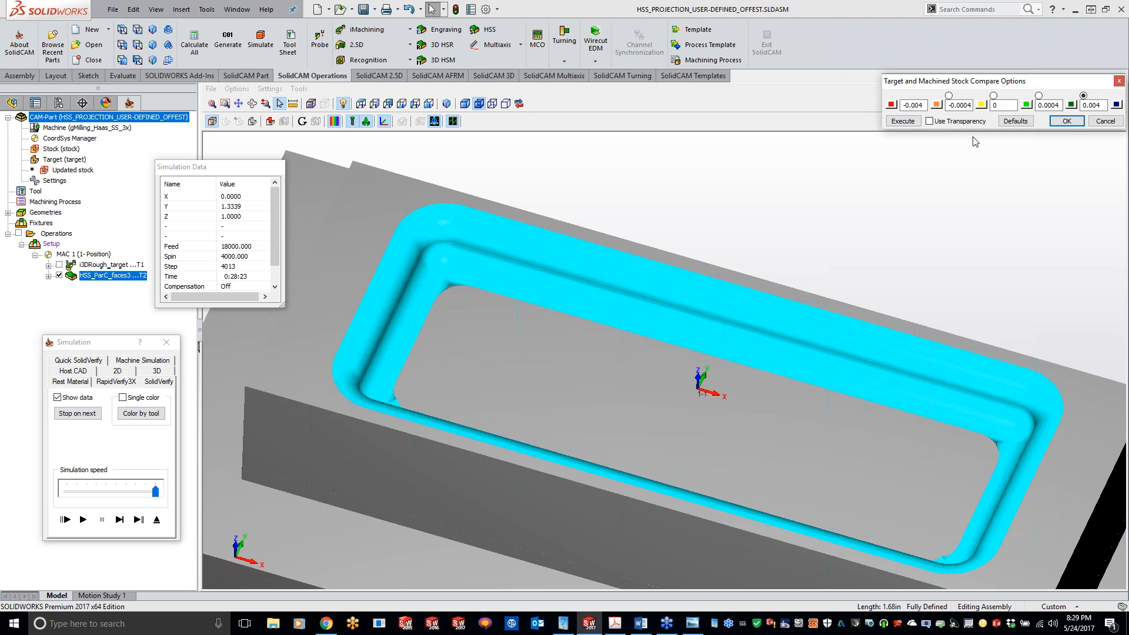
{"action": "left_click", "coordinate": [1067, 121]}
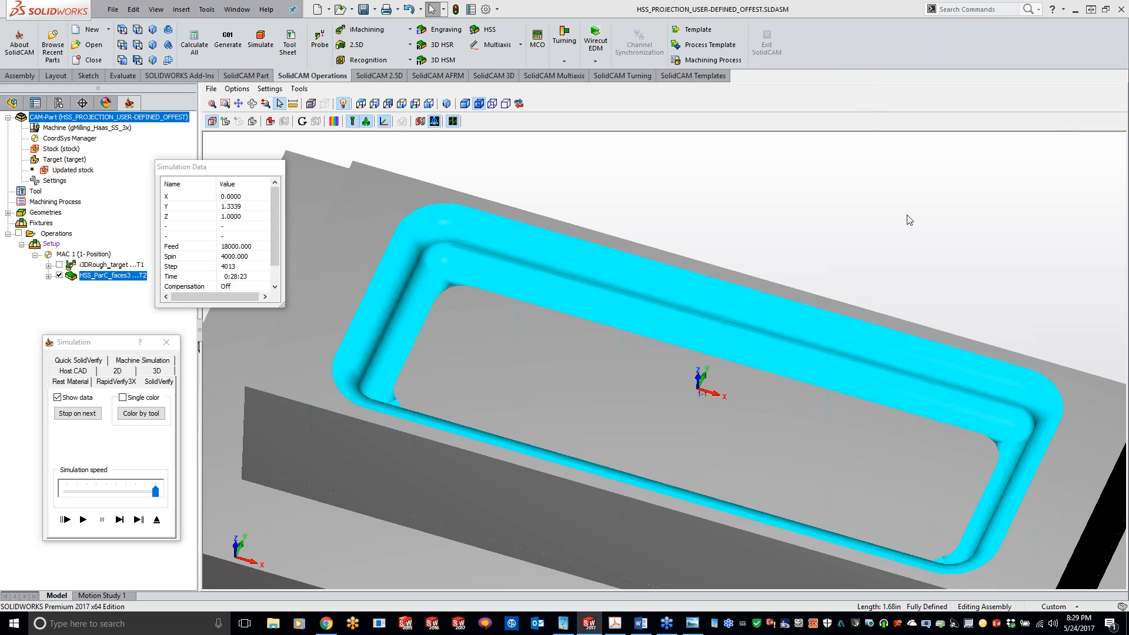
{"action": "left_click", "coordinate": [167, 341]}
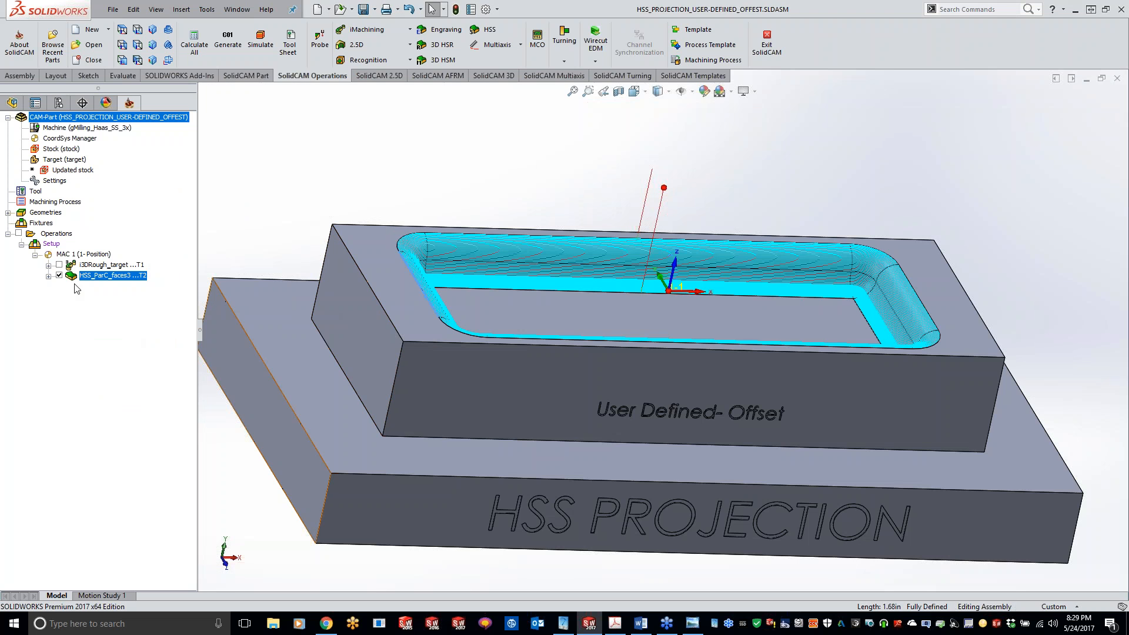
Step: Hide the Parallel to curves toolpath and start a new HSS operation with the Projection Offset technology
{"action": "left_click", "coordinate": [59, 275]}
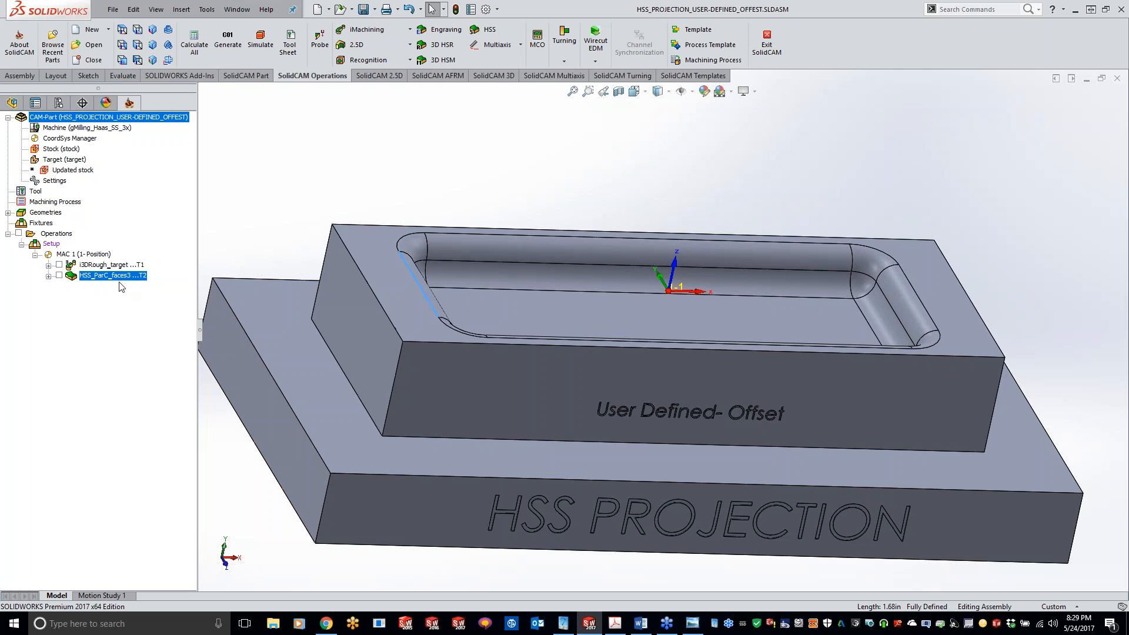
{"action": "left_click", "coordinate": [493, 30]}
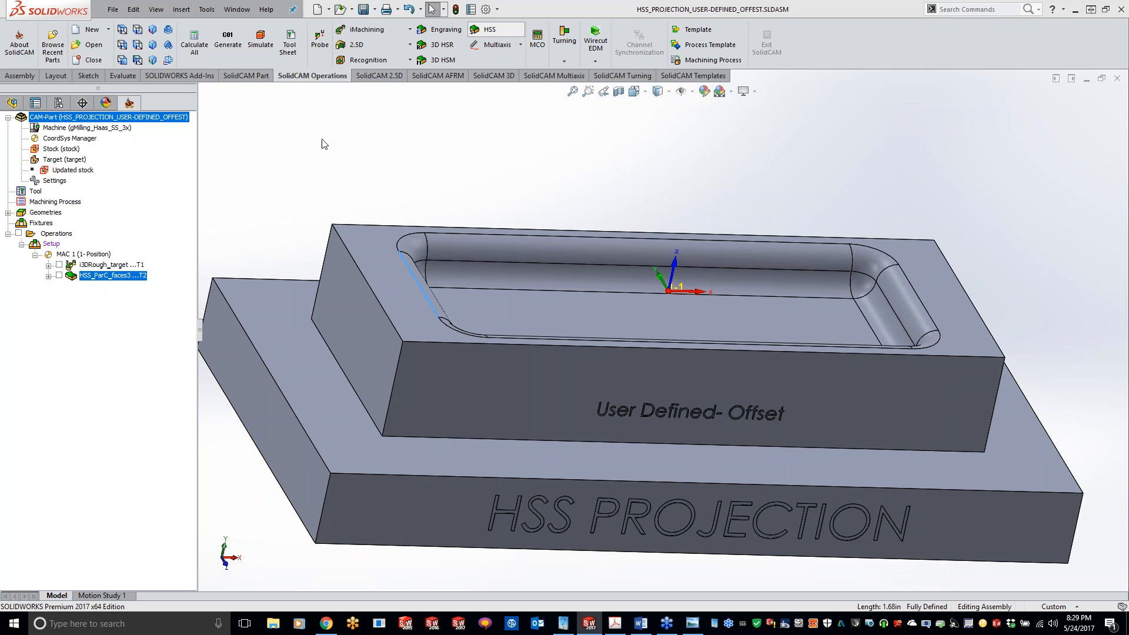
{"action": "left_click", "coordinate": [164, 151]}
{"action": "mouse_move", "coordinate": [172, 230]}
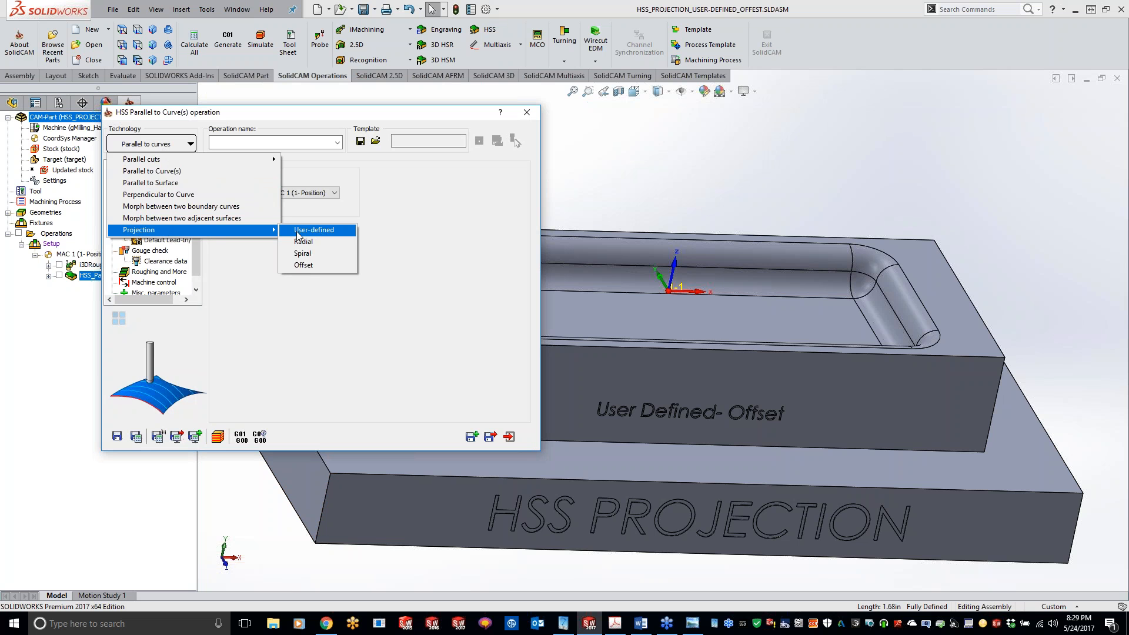
{"action": "left_click", "coordinate": [312, 265]}
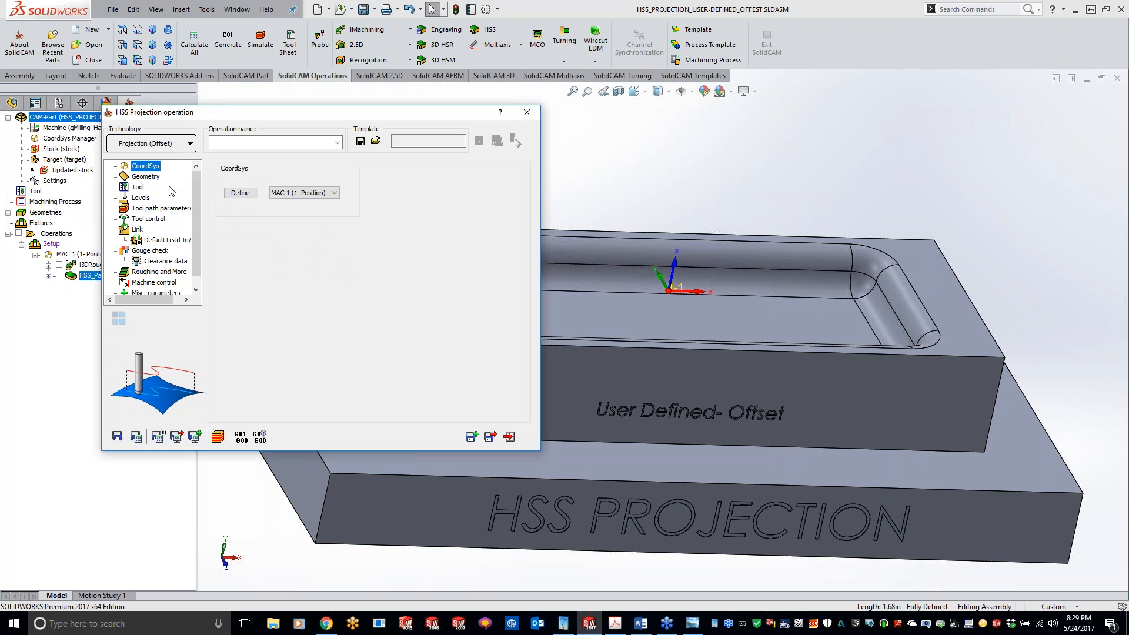
Step: Define a new drive surface from the pocket's floor face and accept it
{"action": "left_click", "coordinate": [154, 178]}
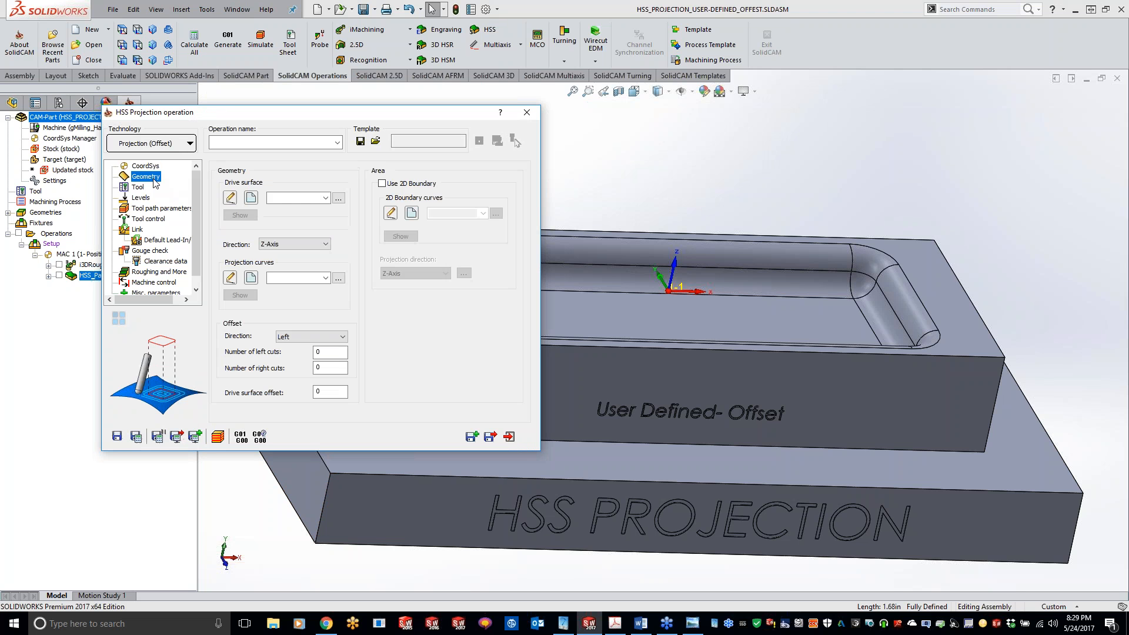
{"action": "left_click", "coordinate": [252, 198]}
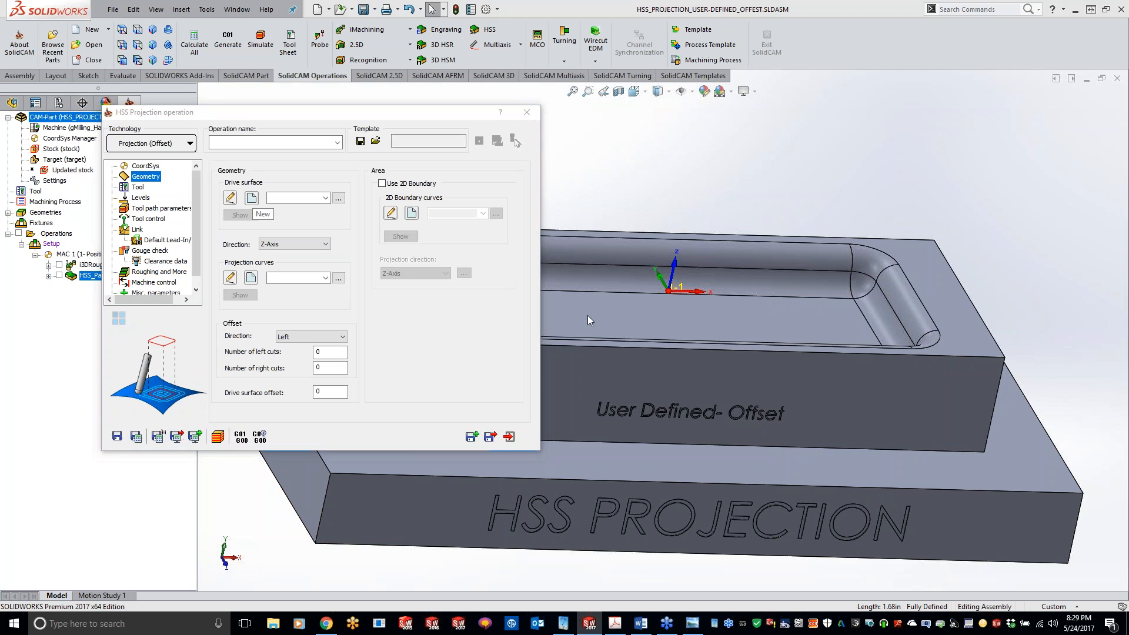
{"action": "left_click", "coordinate": [580, 307]}
{"action": "left_click", "coordinate": [8, 136]}
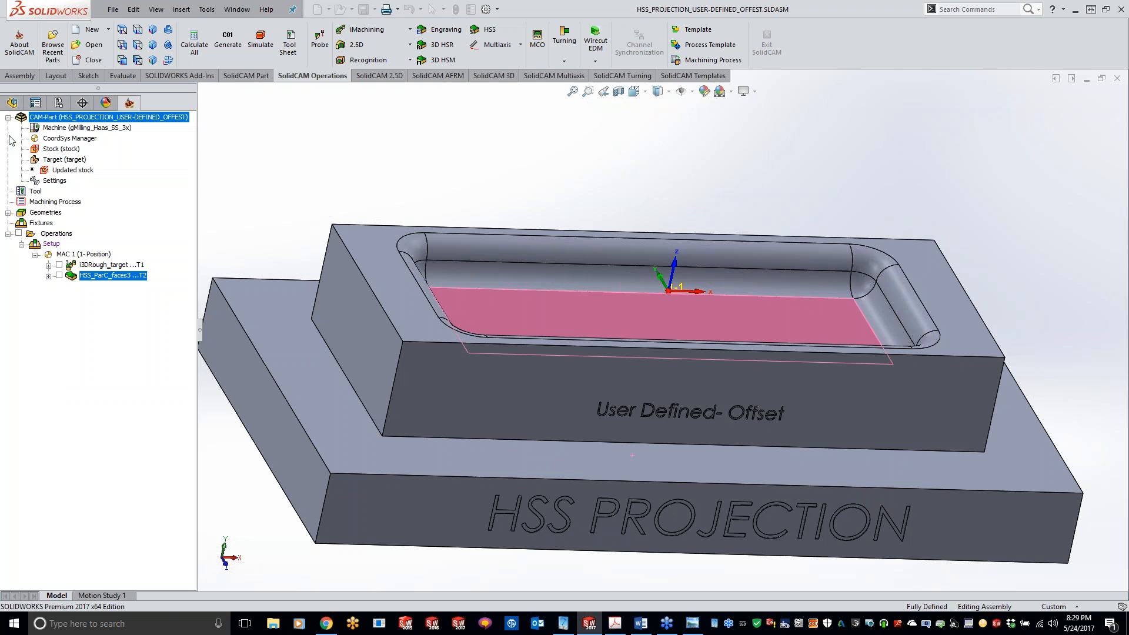
Step: Define a new projection curve from the pocket floor's back edge with Constant Z Propagation, and set the offset direction to Right
{"action": "left_click", "coordinate": [251, 279]}
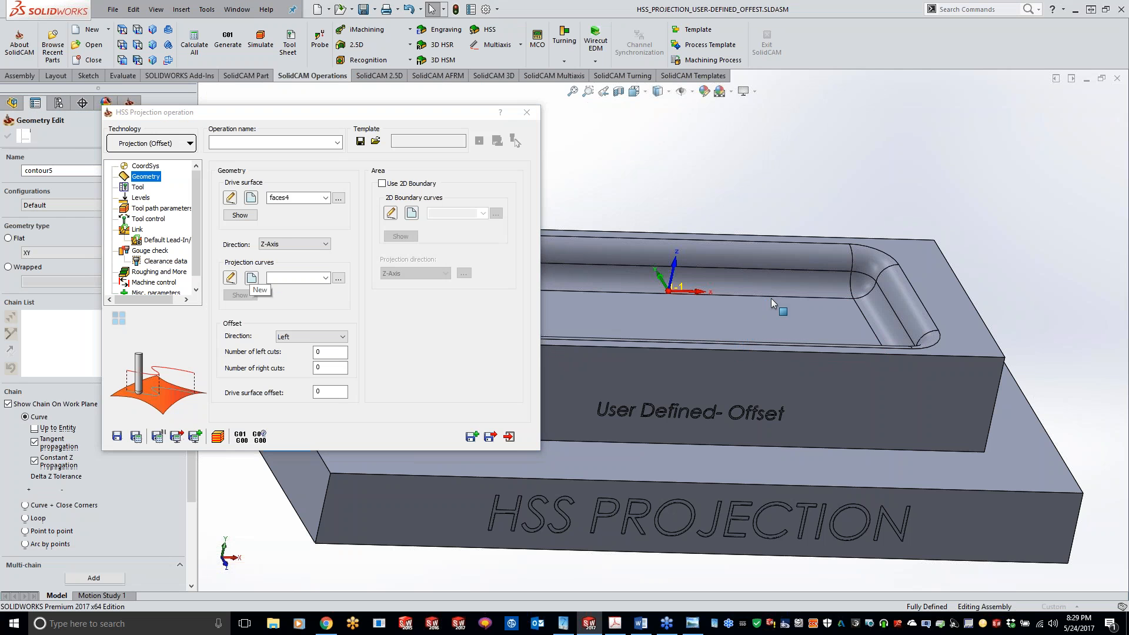
{"action": "left_click", "coordinate": [772, 296]}
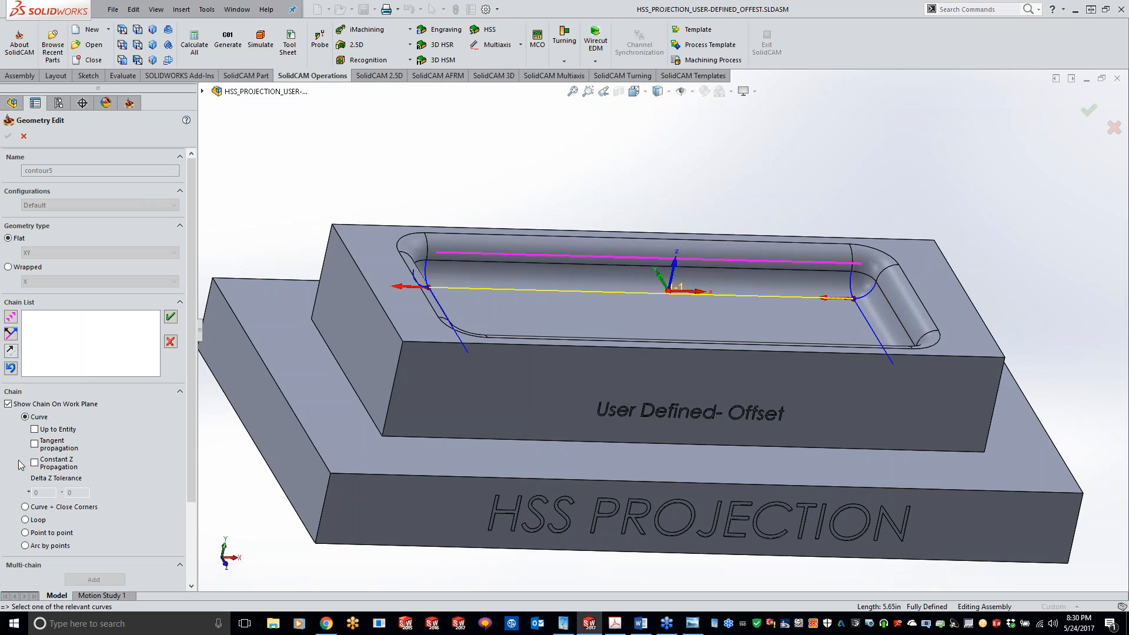
{"action": "left_click", "coordinate": [34, 463]}
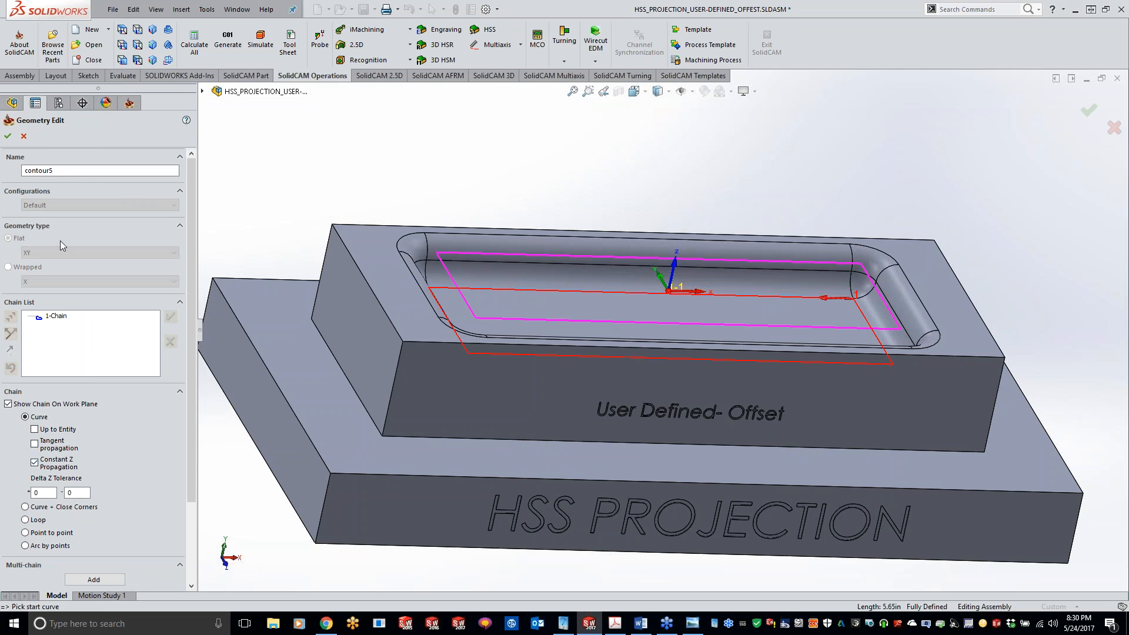
{"action": "left_click", "coordinate": [8, 135]}
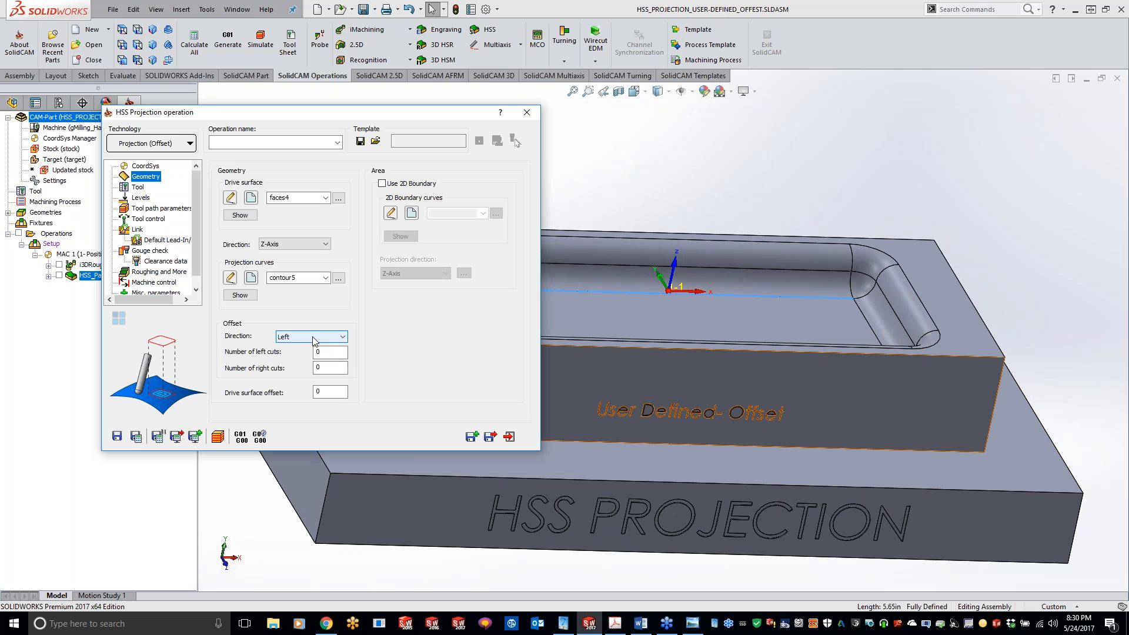
{"action": "left_click", "coordinate": [327, 355]}
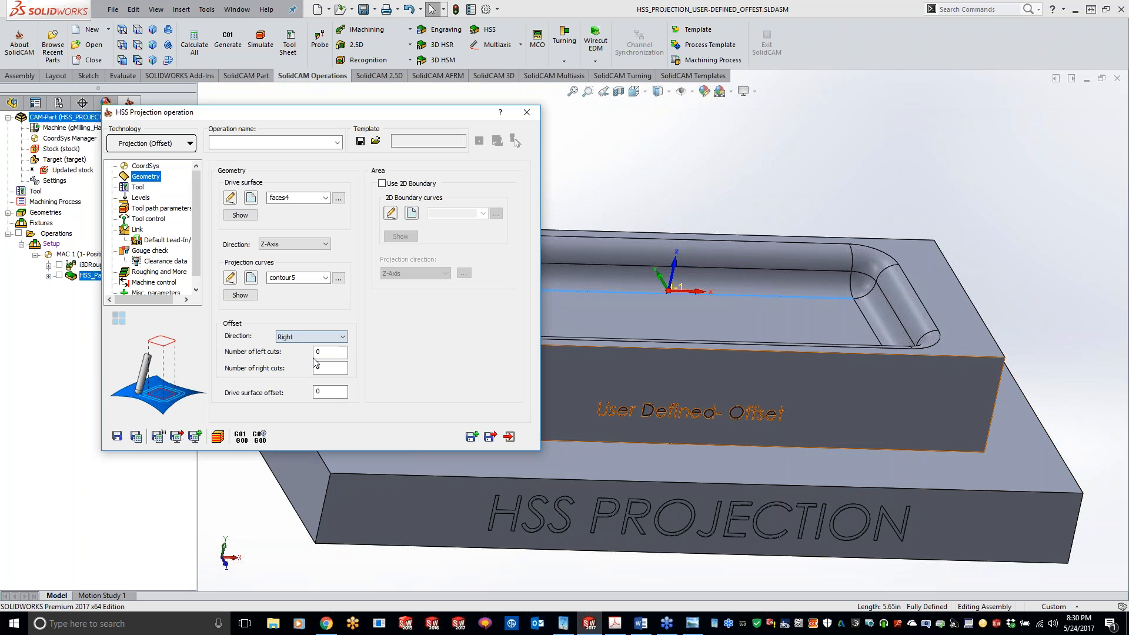
{"action": "key", "text": "Tab"}
Step: Assign tool 2, the 0.25 inch ball nose mill, to the Projection operation and open its tool path parameters
{"action": "left_click", "coordinate": [139, 187]}
{"action": "left_click", "coordinate": [293, 351]}
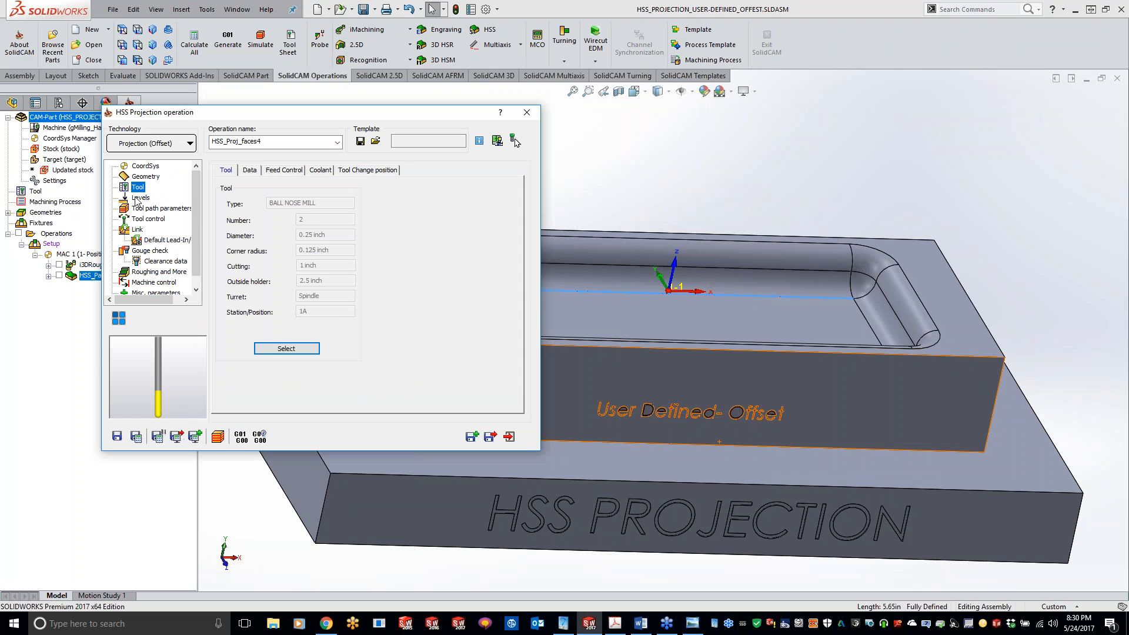
{"action": "left_click", "coordinate": [140, 198]}
{"action": "left_click", "coordinate": [155, 208]}
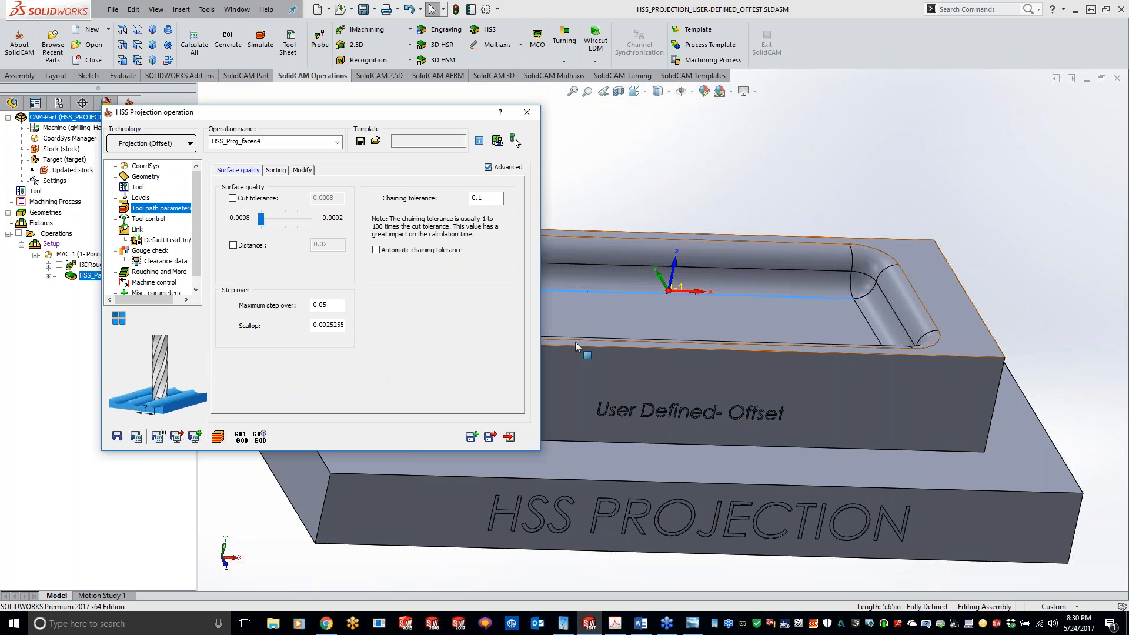
Step: Set the maximum step over to 0.01, then save and calculate the Projection operation
{"action": "left_click", "coordinate": [341, 305]}
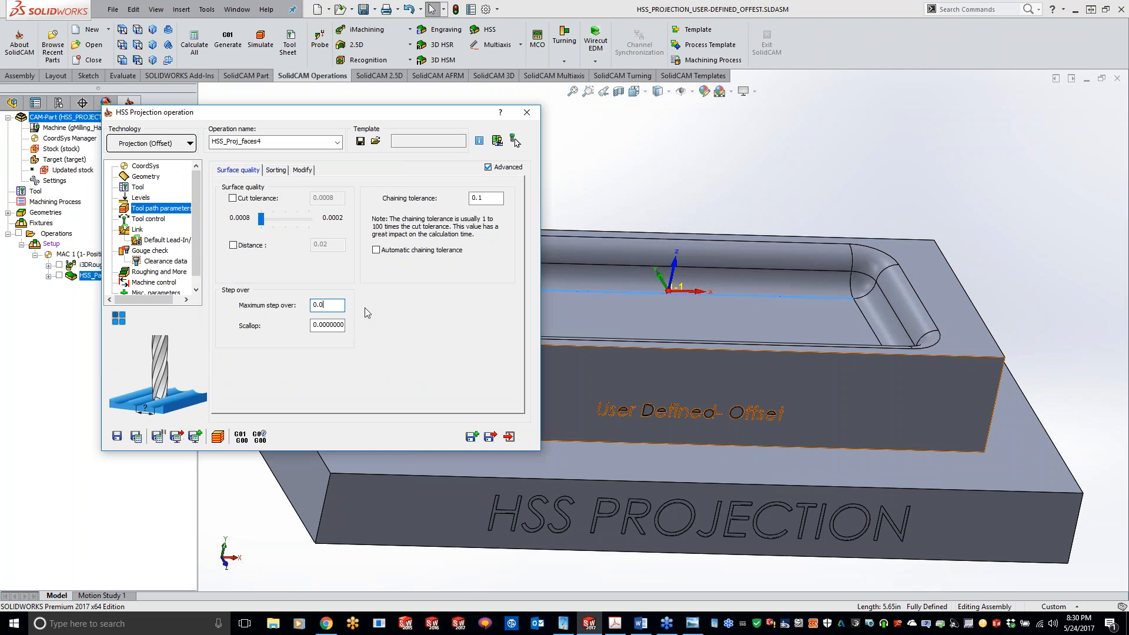
{"action": "type", "text": "1"}
{"action": "left_click", "coordinate": [136, 437]}
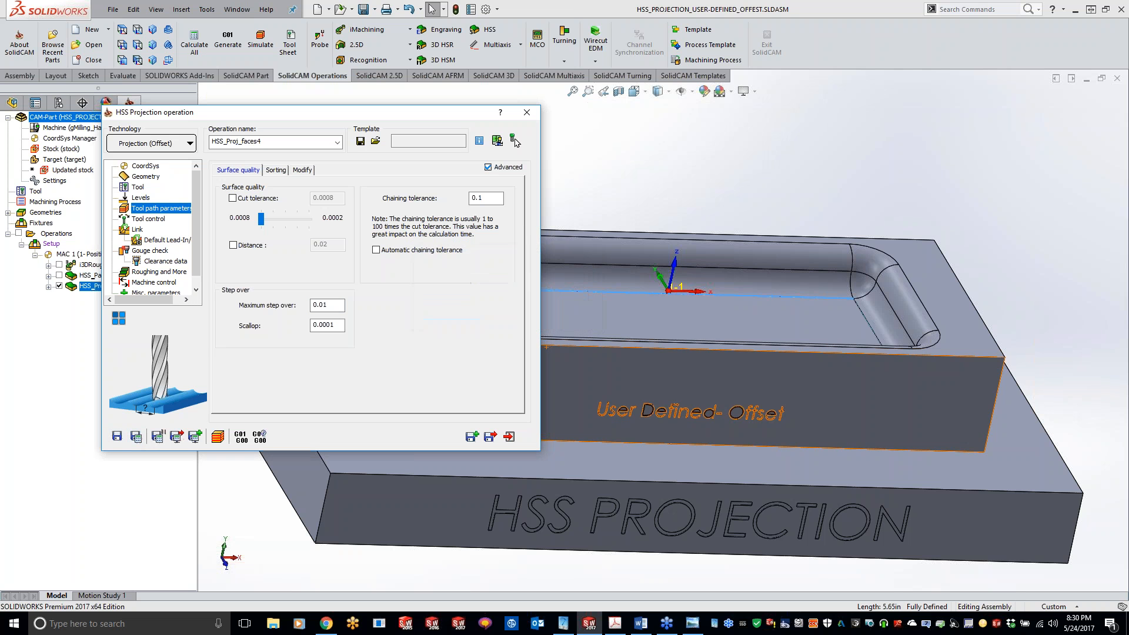
{"action": "left_click", "coordinate": [962, 186]}
{"action": "scroll", "coordinate": [963, 186], "scroll_direction": "down", "scroll_amount": 5}
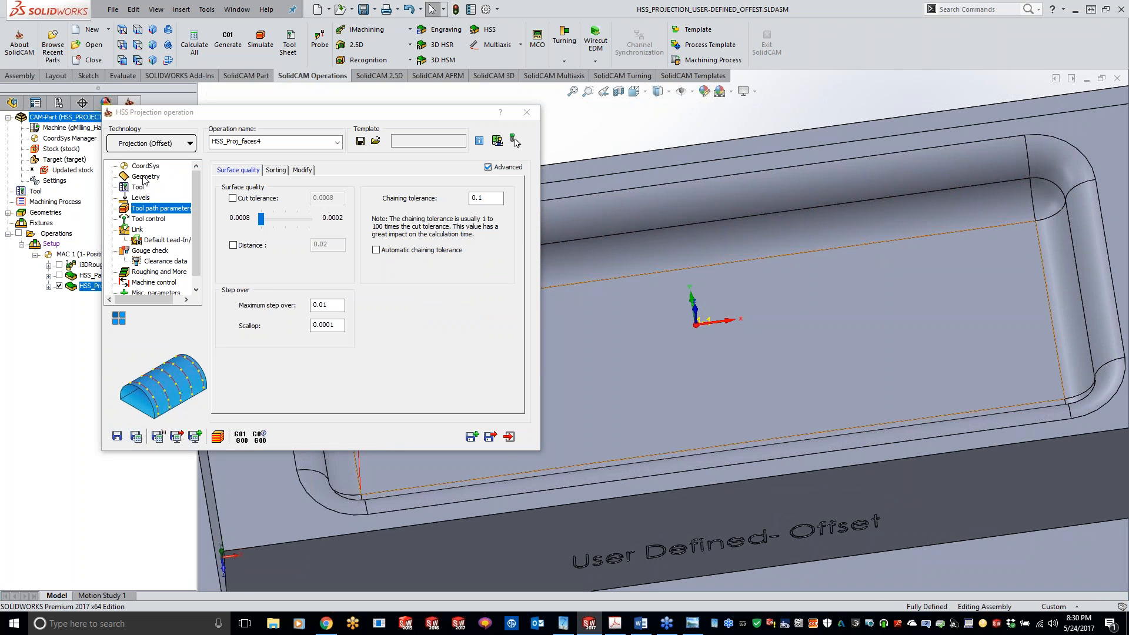
Step: Change the offset direction to Left with 10 left cuts and 0 right cuts, and recalculate the toolpath
{"action": "left_click", "coordinate": [144, 178]}
{"action": "left_click", "coordinate": [311, 338]}
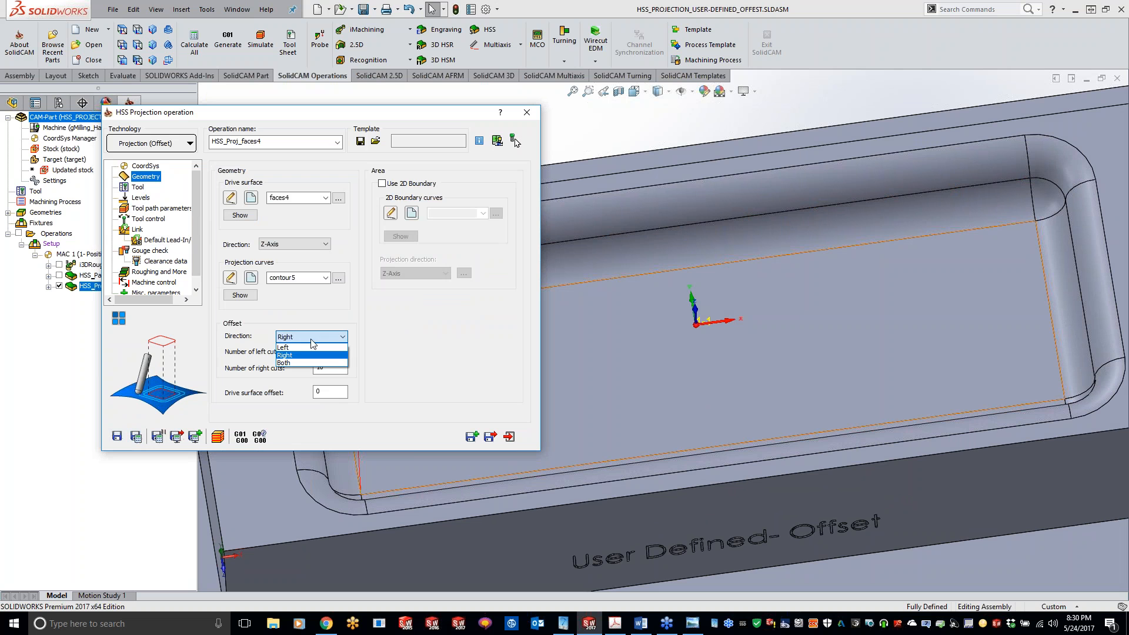
{"action": "left_click", "coordinate": [284, 347]}
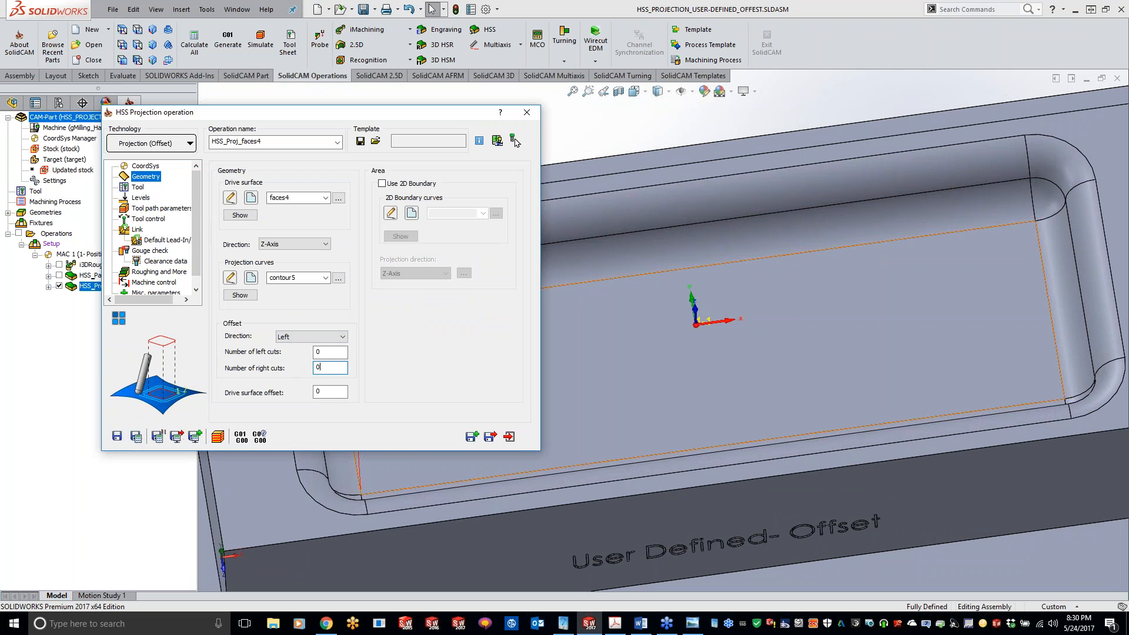
{"action": "left_click_drag", "start_coordinate": [325, 353], "coordinate": [310, 353]}
{"action": "type", "text": "10"}
{"action": "left_click", "coordinate": [136, 438]}
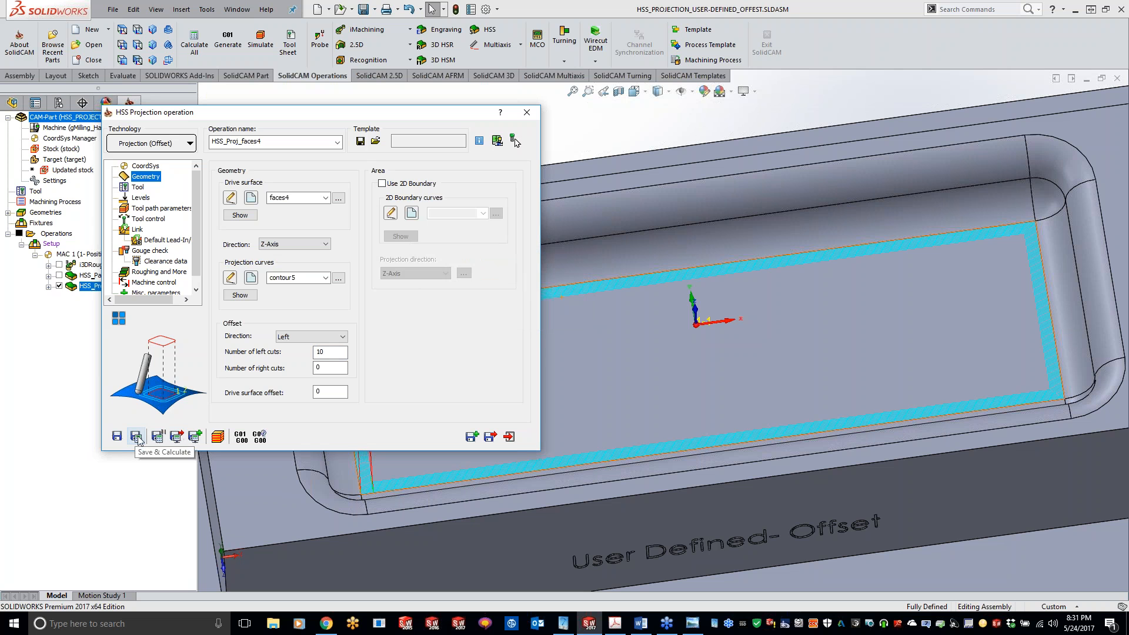
Step: Simulate the Projection operation in SolidVerify, inspect the cut pocket corners, and exit the simulation
{"action": "left_click", "coordinate": [217, 436]}
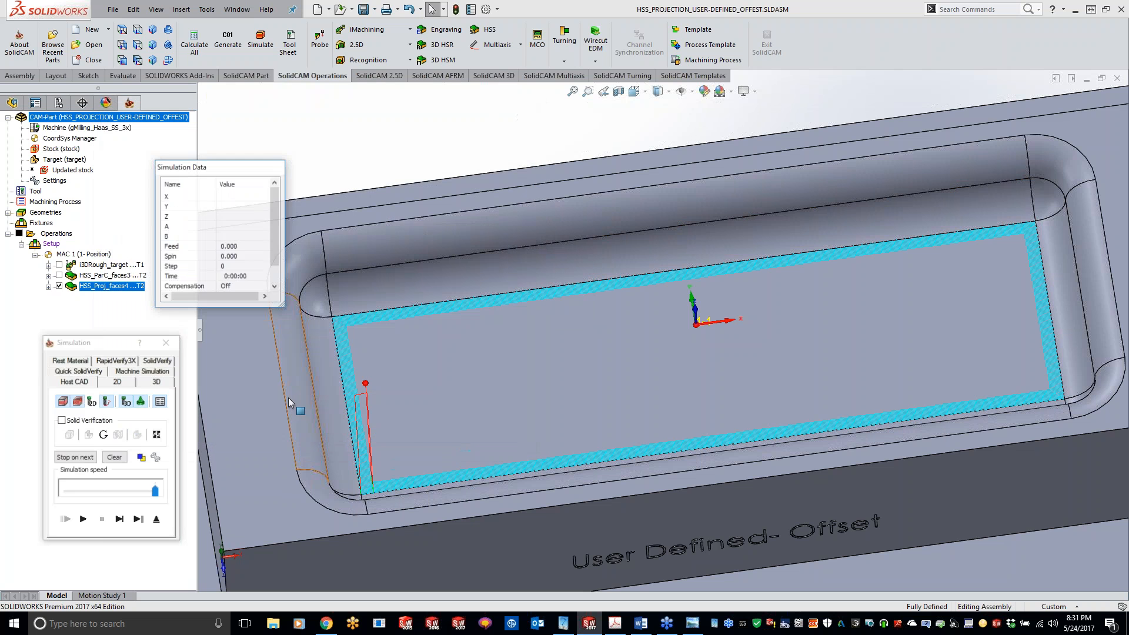
{"action": "left_click", "coordinate": [158, 360]}
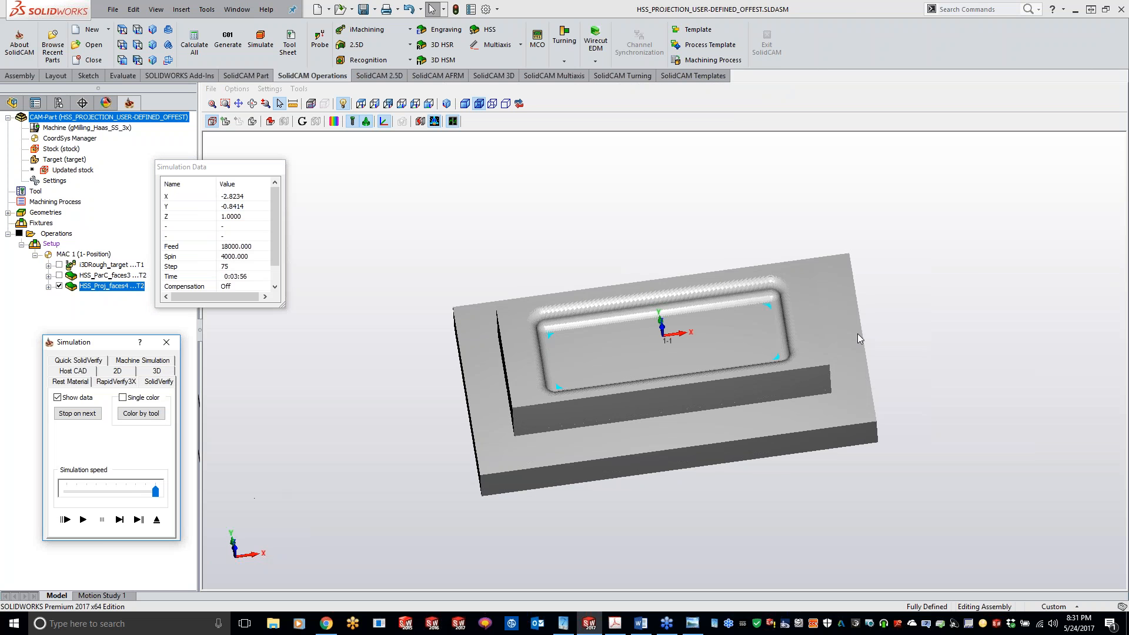
{"action": "scroll", "coordinate": [909, 281], "scroll_direction": "up", "scroll_amount": 5}
{"action": "middle_click_drag", "start_coordinate": [405, 376], "coordinate": [349, 354]}
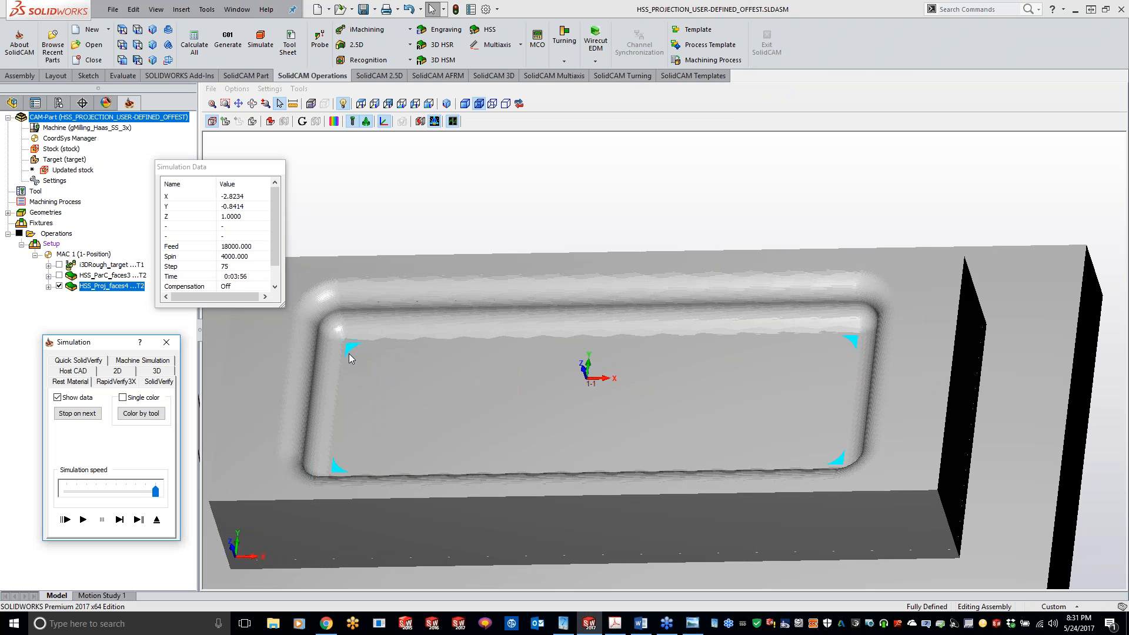
{"action": "left_click", "coordinate": [166, 342]}
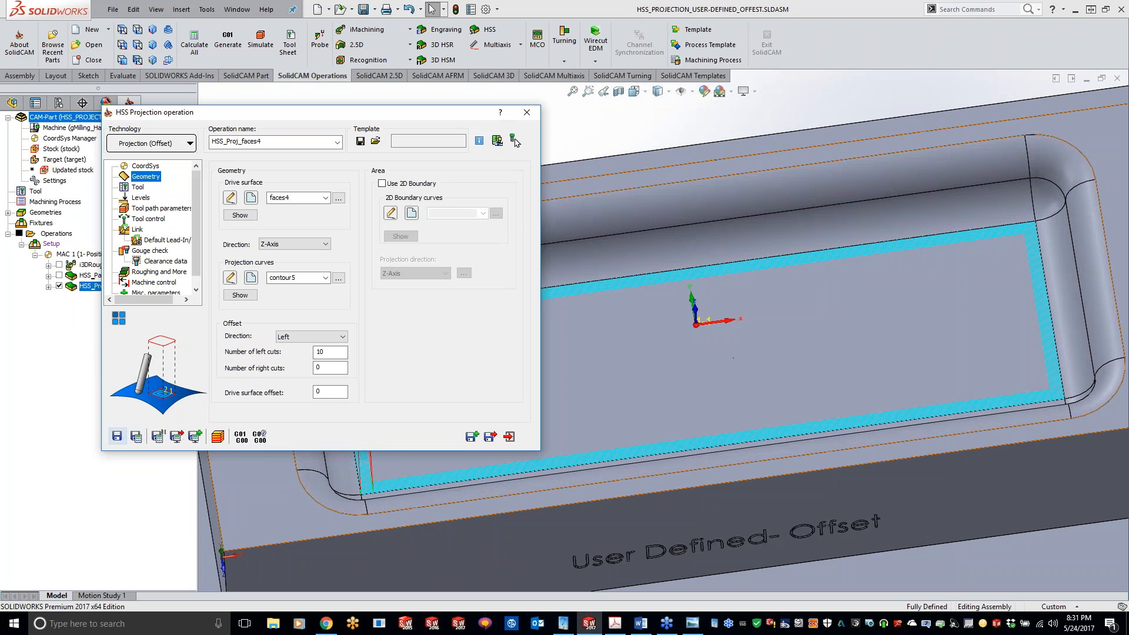
Step: Enable the stock definition that avoids air cuts for the Projection operation and recalculate it
{"action": "scroll", "coordinate": [196, 260], "scroll_direction": "down", "scroll_amount": 1}
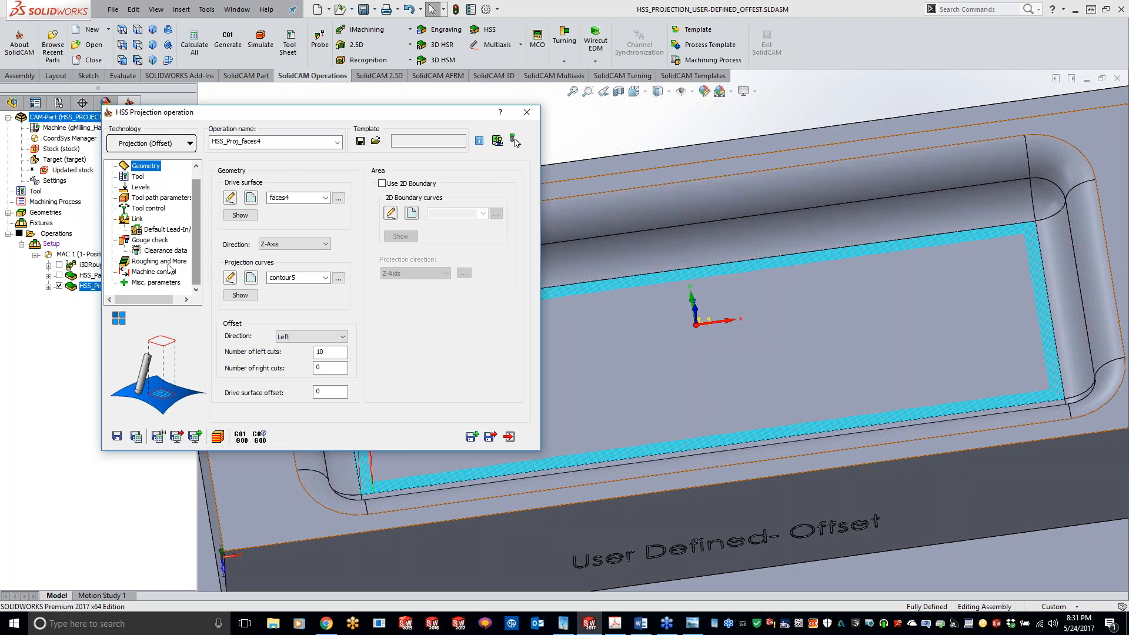
{"action": "left_click", "coordinate": [166, 264]}
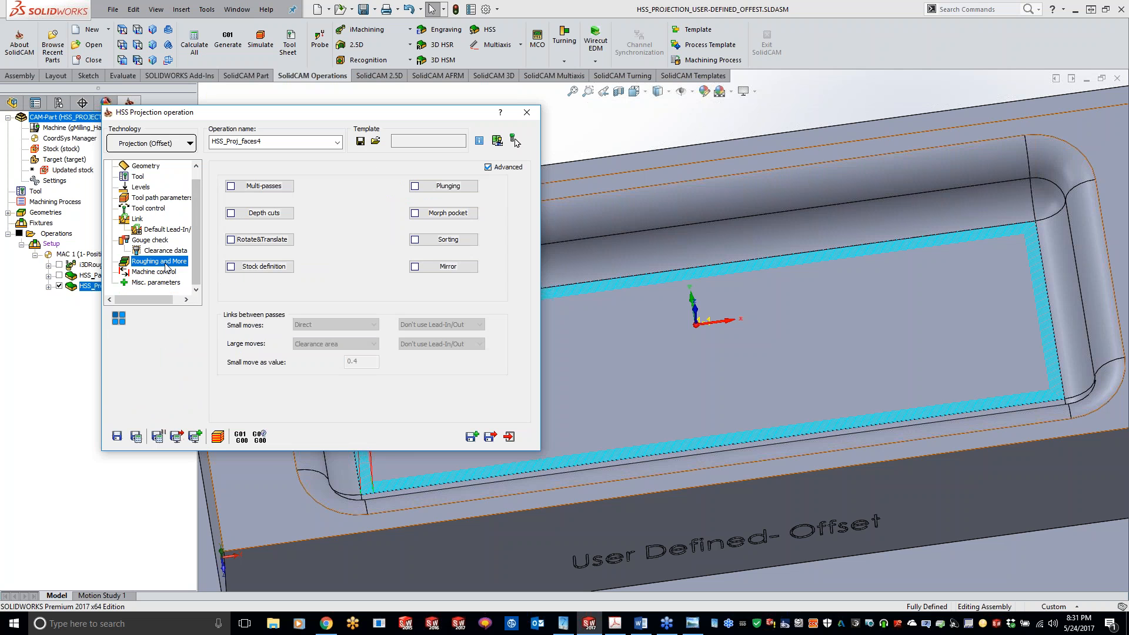
{"action": "left_click", "coordinate": [264, 266]}
{"action": "left_click", "coordinate": [199, 187]}
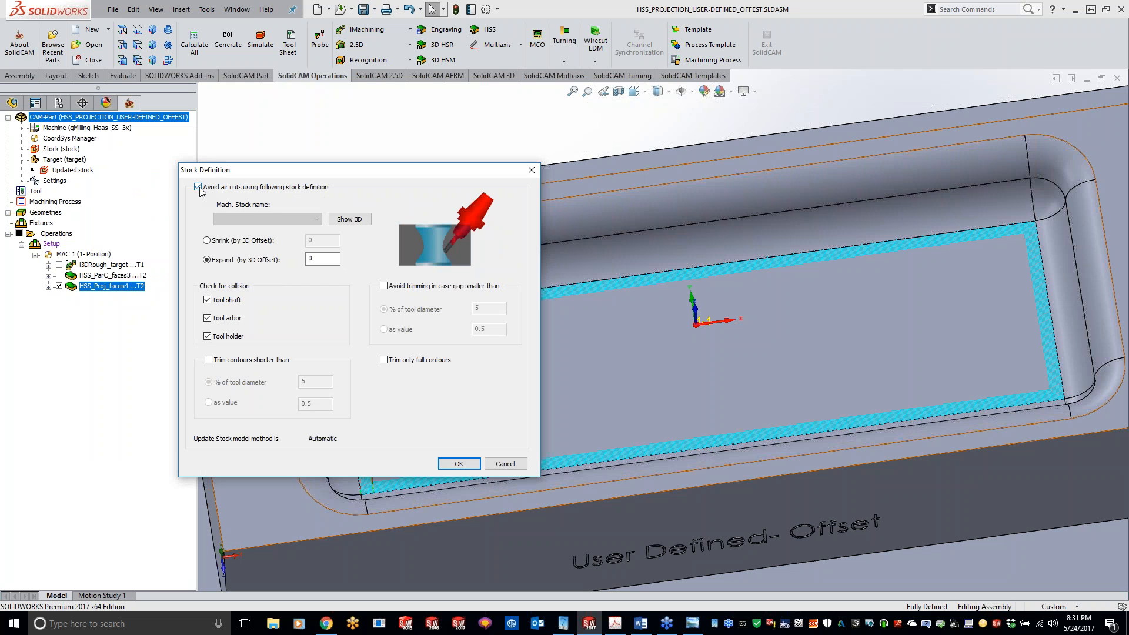
{"action": "left_click", "coordinate": [457, 465]}
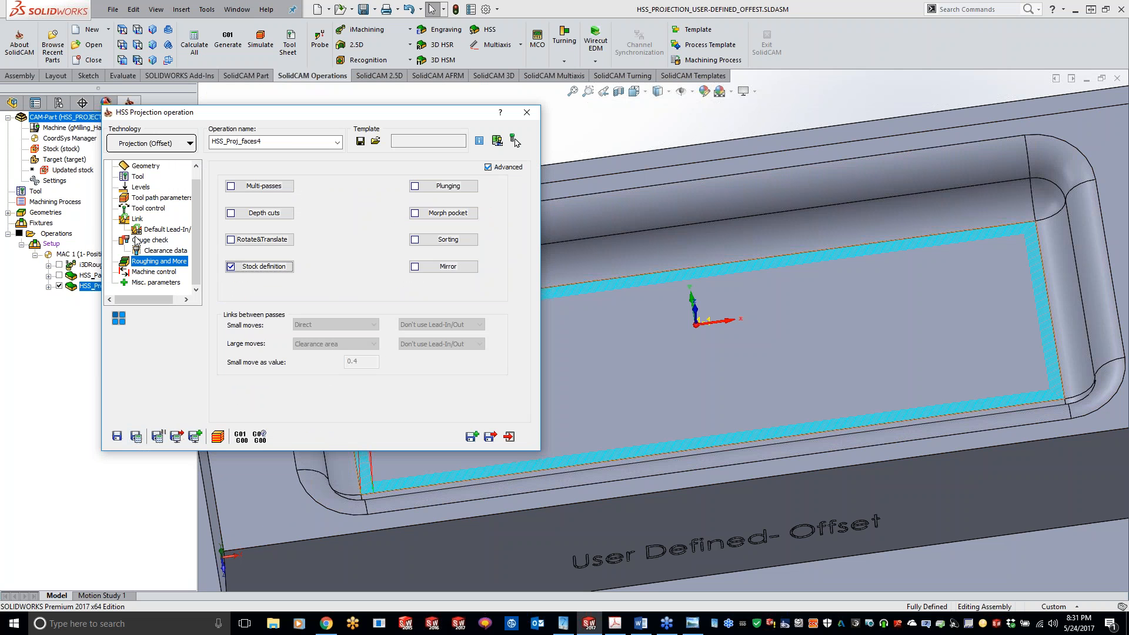
{"action": "left_click", "coordinate": [136, 439]}
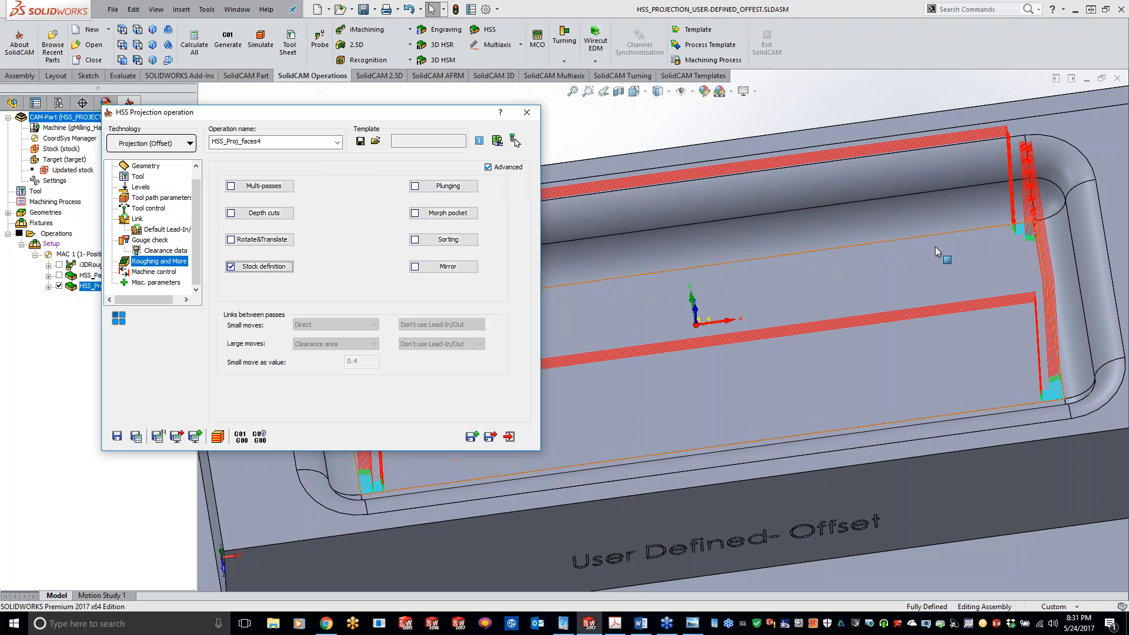
Step: Set the links for large gaps along cut and large moves between slices to Safety distance, and recalculate
{"action": "left_click", "coordinate": [845, 117]}
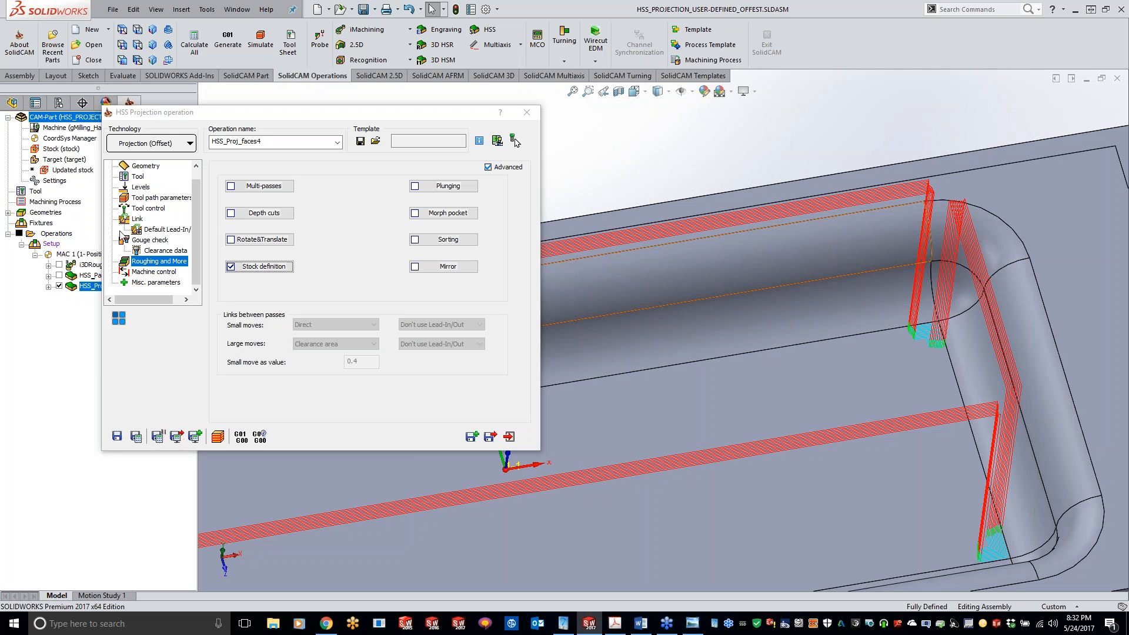
{"action": "left_click", "coordinate": [137, 218]}
{"action": "left_click", "coordinate": [284, 170]}
{"action": "left_click", "coordinate": [325, 216]}
{"action": "left_click", "coordinate": [327, 239]}
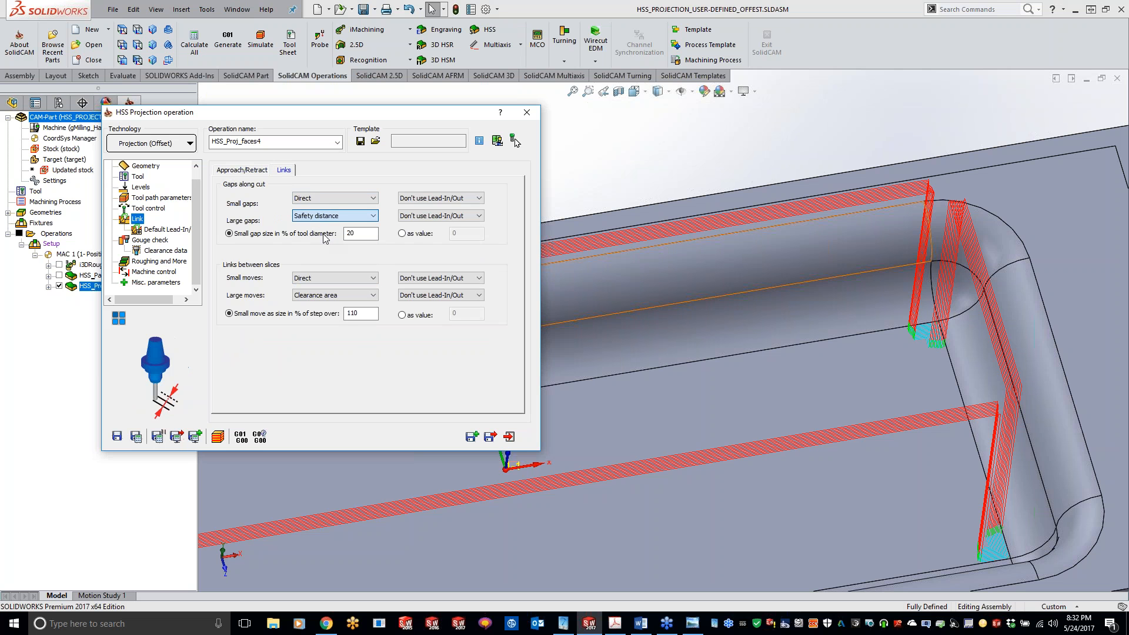
{"action": "left_click", "coordinate": [342, 294]}
{"action": "left_click", "coordinate": [326, 319]}
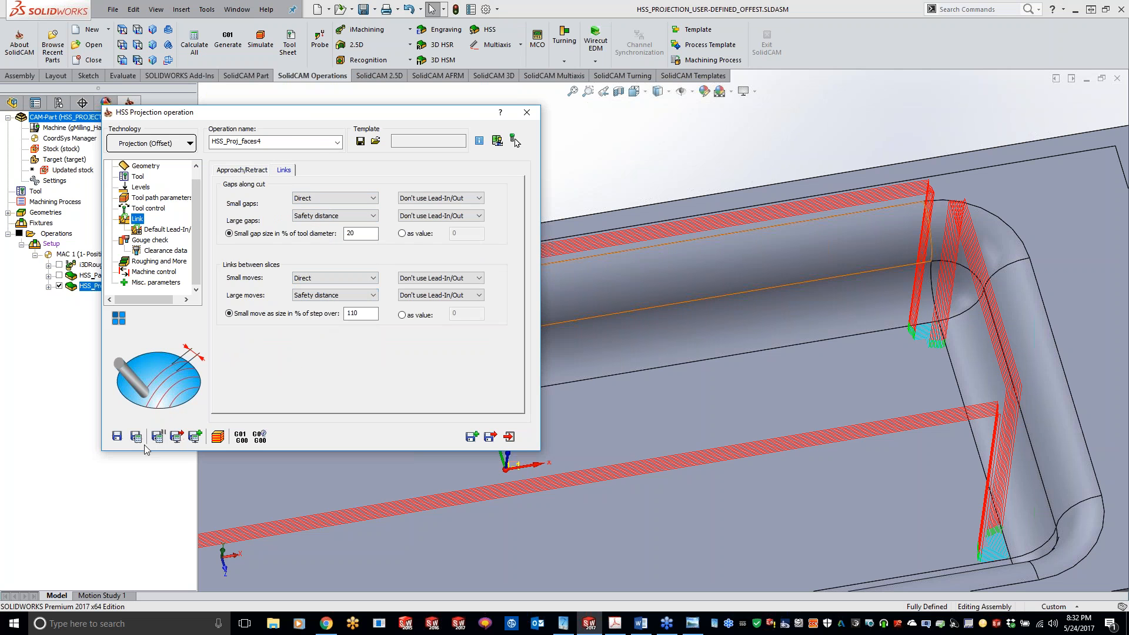
{"action": "left_click", "coordinate": [135, 437]}
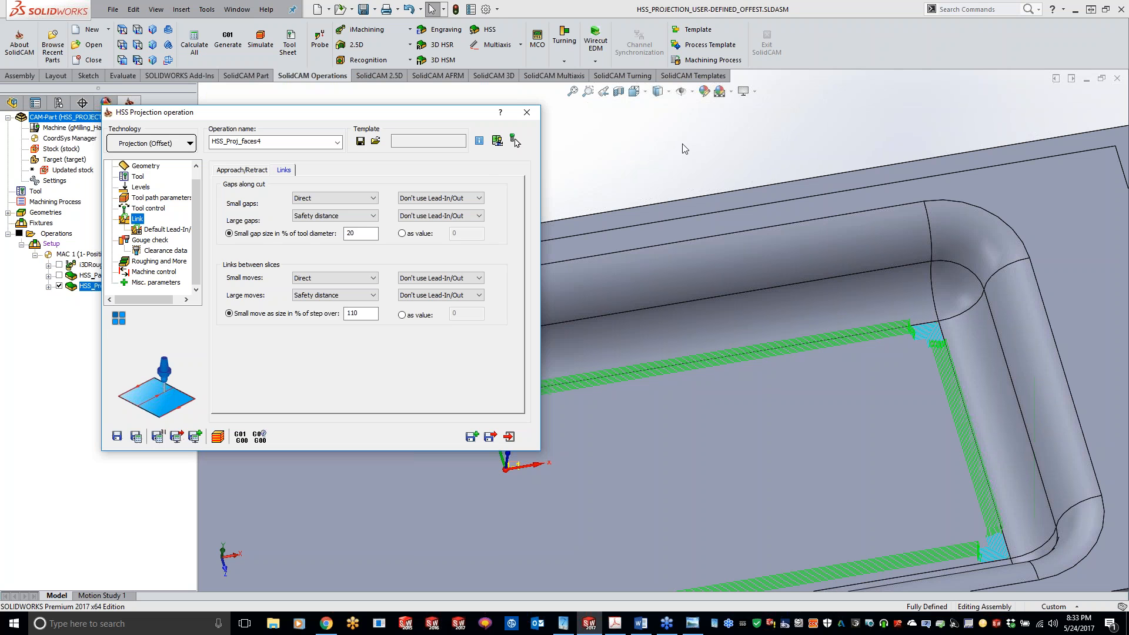
Step: Set the number of right cuts to 10, recalculate the operation, and inspect the passes at the pocket corner
{"action": "left_click", "coordinate": [145, 199]}
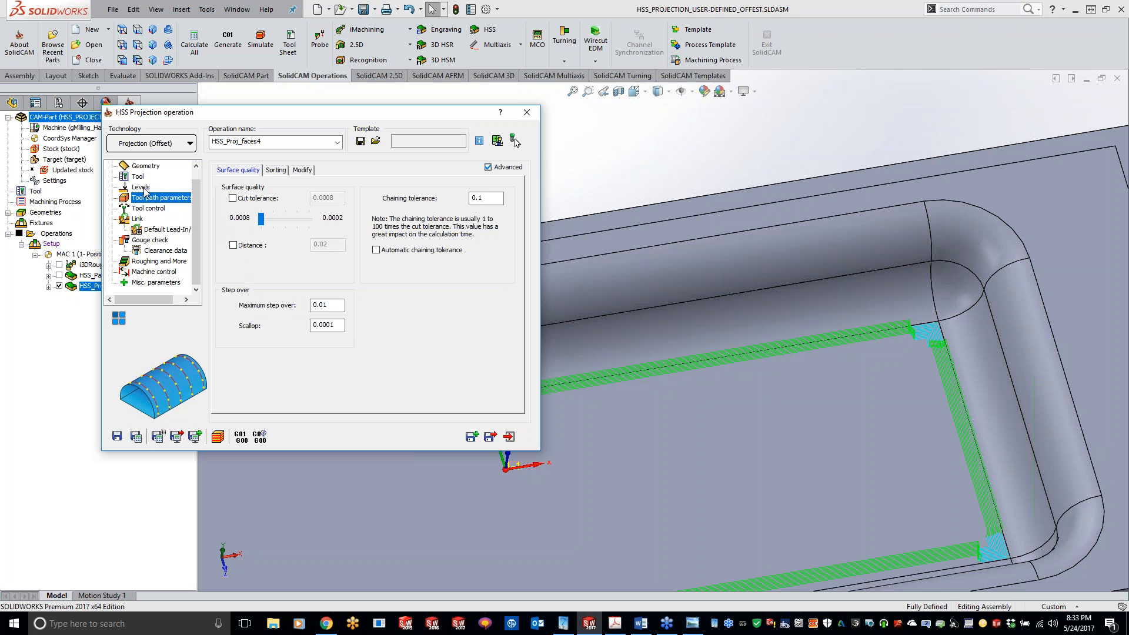
{"action": "left_click", "coordinate": [143, 167]}
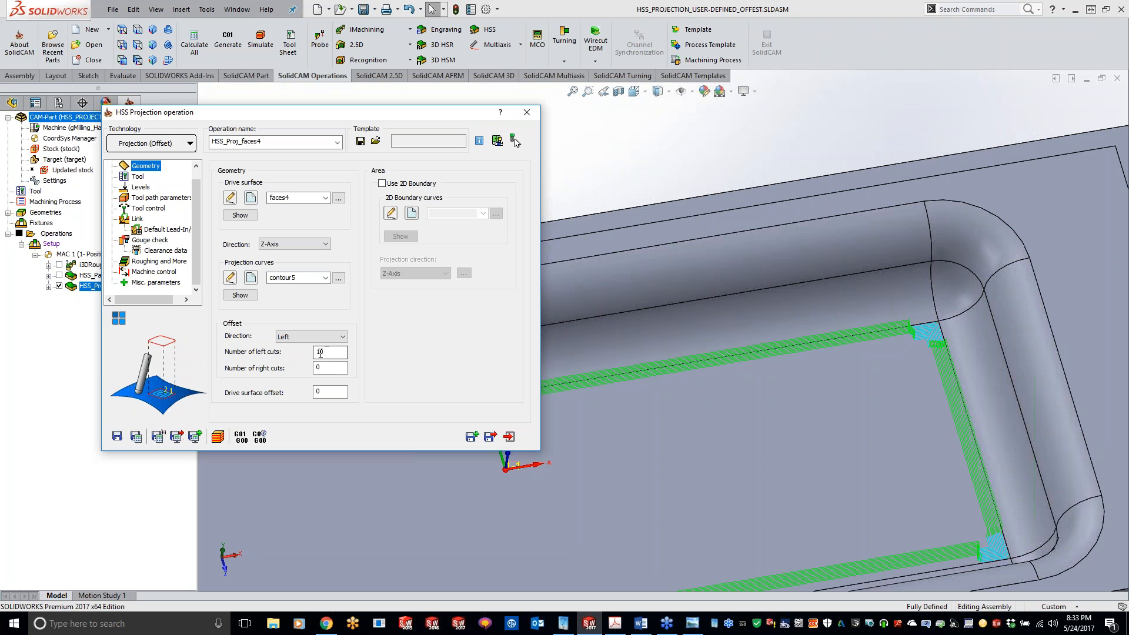
{"action": "key", "text": "Tab"}
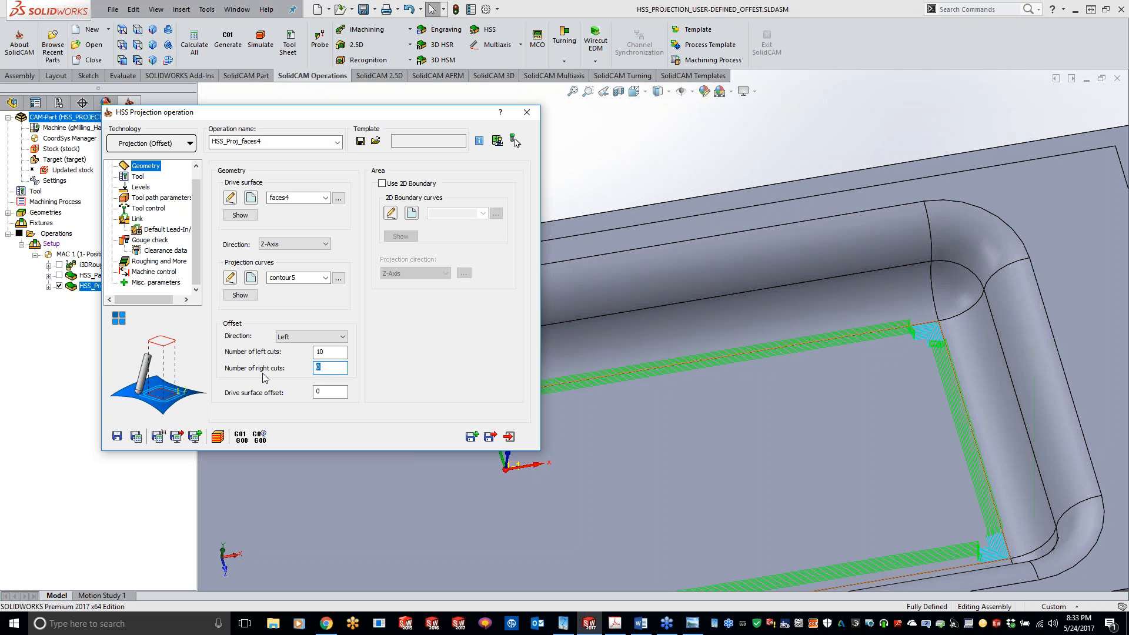
{"action": "type", "text": "10"}
{"action": "left_click", "coordinate": [136, 436]}
{"action": "scroll", "coordinate": [930, 334], "scroll_direction": "down", "scroll_amount": 3}
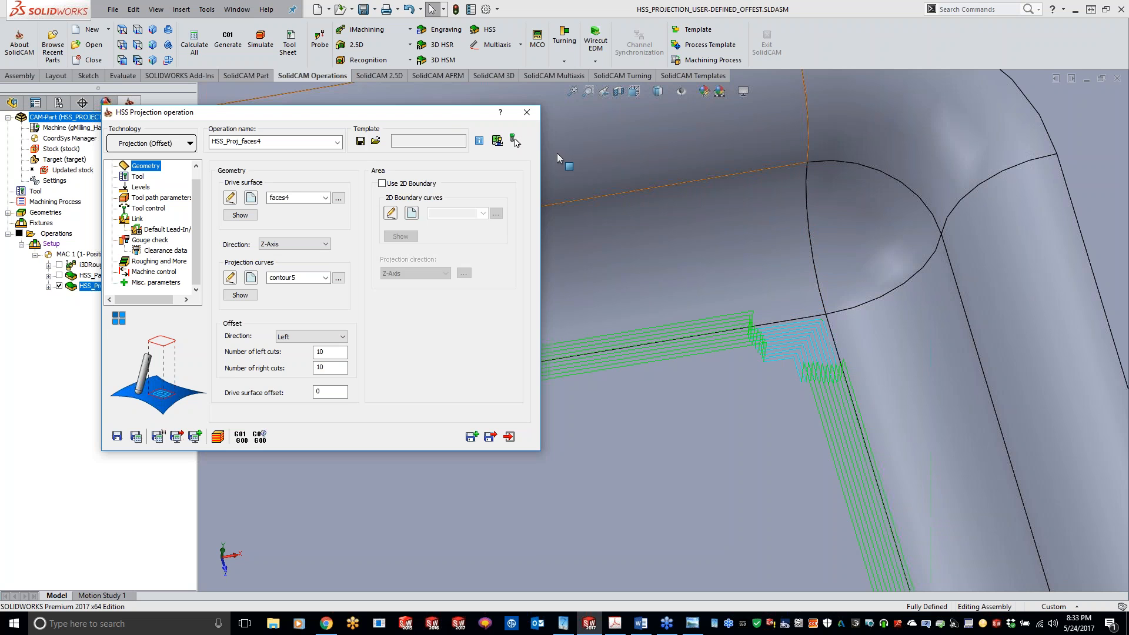
Step: Close the Projection operation, hide its toolpath in the model, and close the current CAM-Part
{"action": "left_click", "coordinate": [527, 112]}
{"action": "left_click", "coordinate": [59, 287]}
{"action": "scroll", "coordinate": [694, 383], "scroll_direction": "up", "scroll_amount": 2}
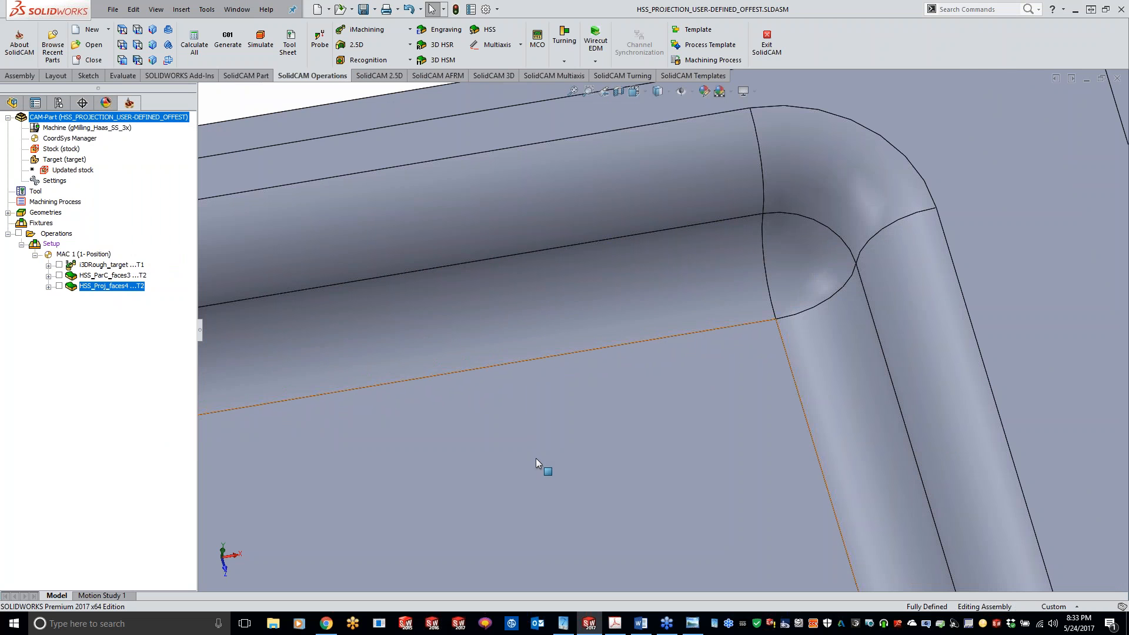
{"action": "right_click", "coordinate": [154, 117]}
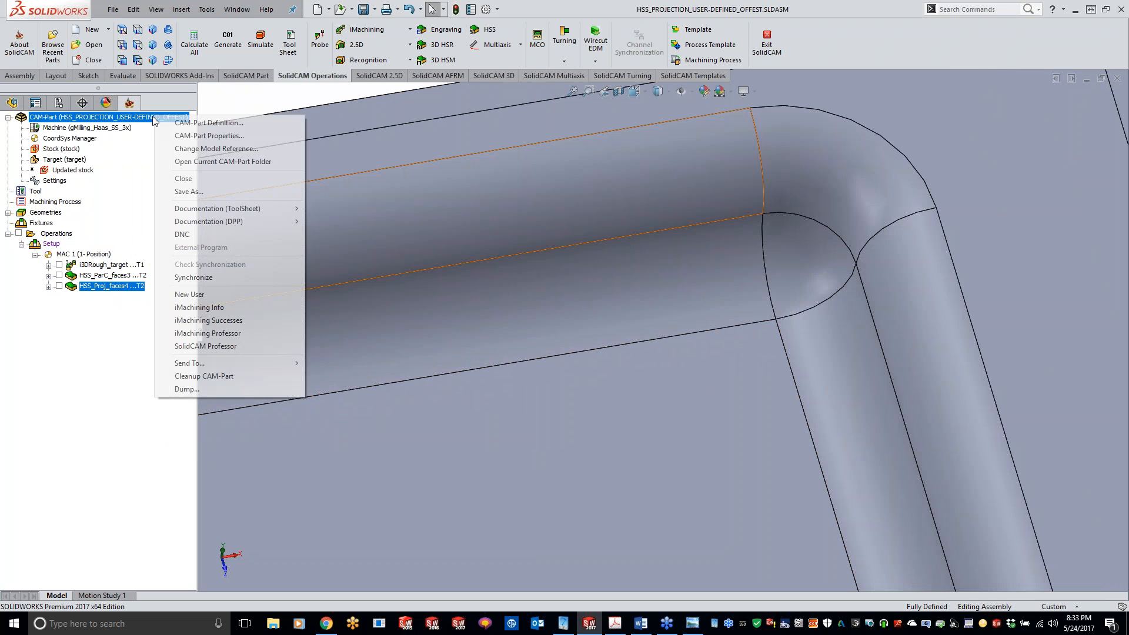
{"action": "left_click", "coordinate": [177, 178]}
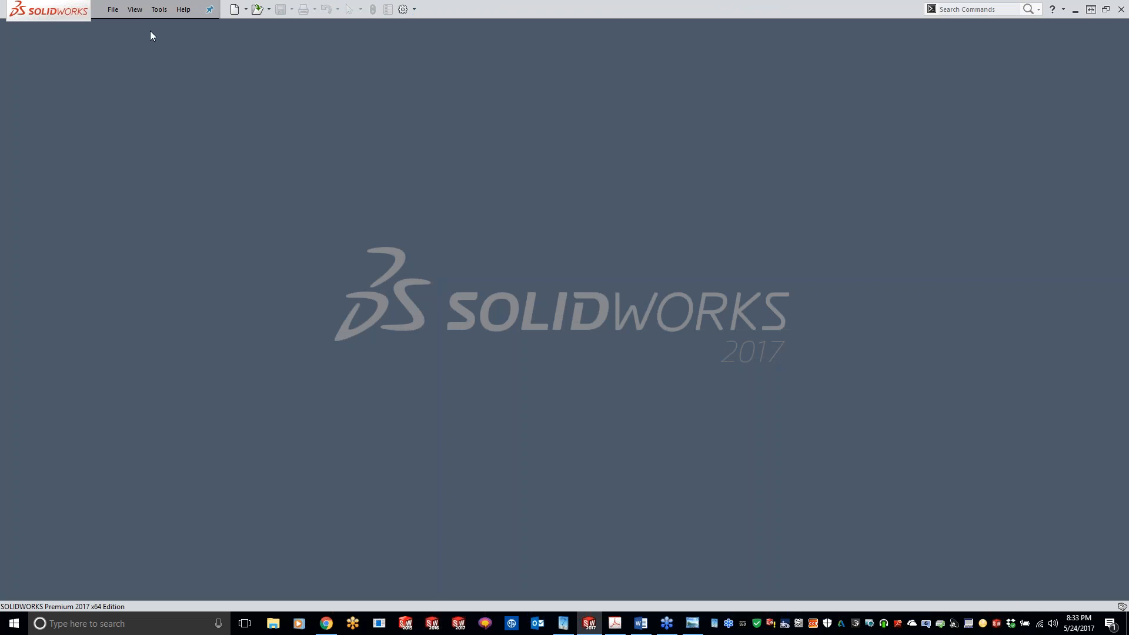
Step: Open the recent CAM-Part HSS_PROJECTION_RADIAL
{"action": "left_click", "coordinate": [159, 9]}
{"action": "mouse_move", "coordinate": [183, 55]}
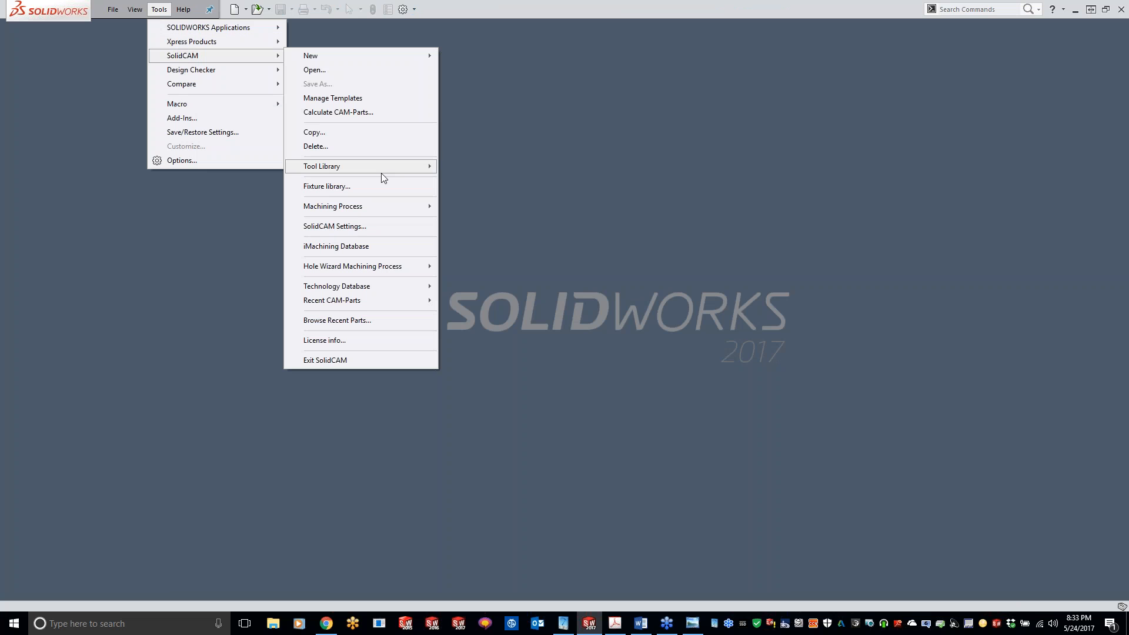
{"action": "mouse_move", "coordinate": [346, 301]}
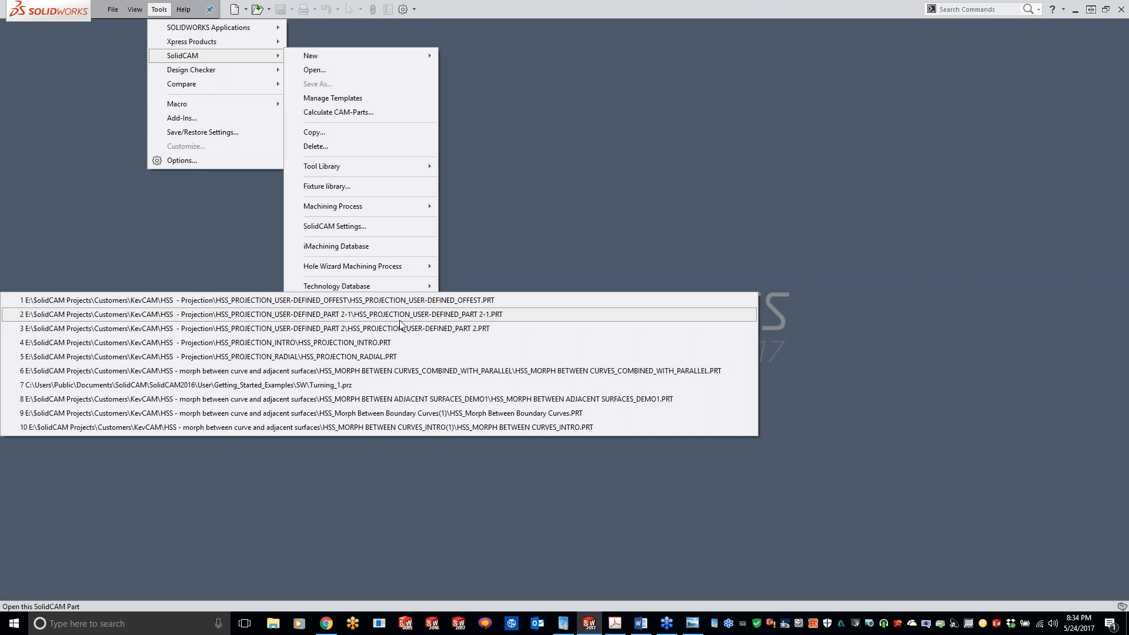
{"action": "left_click", "coordinate": [365, 357]}
{"action": "left_click", "coordinate": [643, 154]}
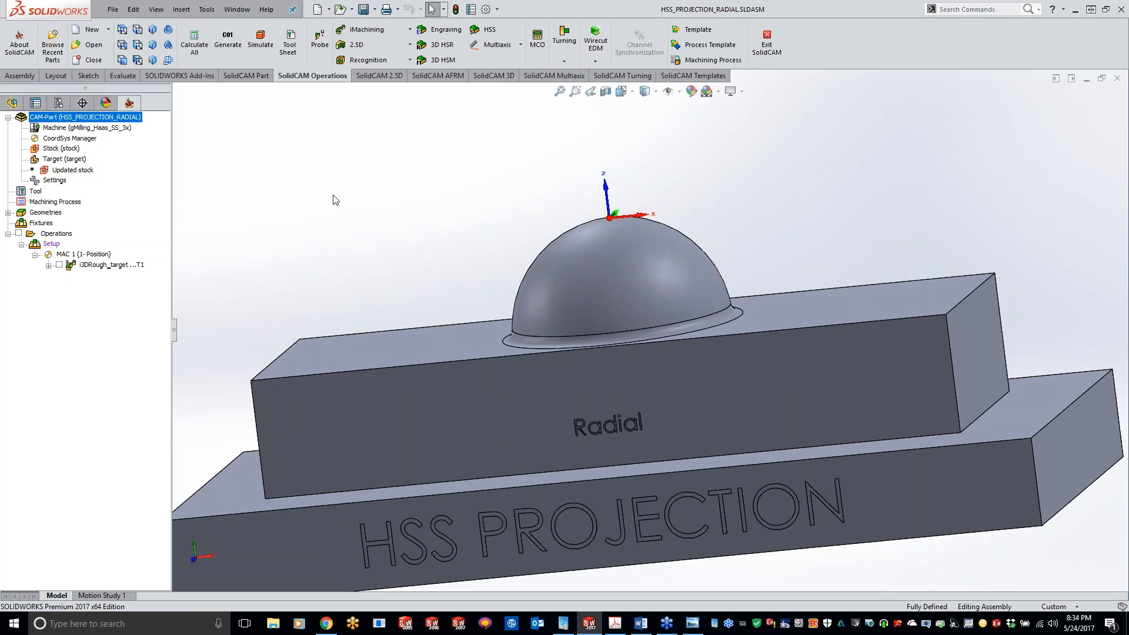
Step: Start a new HSS operation with the Parallel to Surface technology and open its geometry settings
{"action": "scroll", "coordinate": [366, 198], "scroll_direction": "down", "scroll_amount": 3}
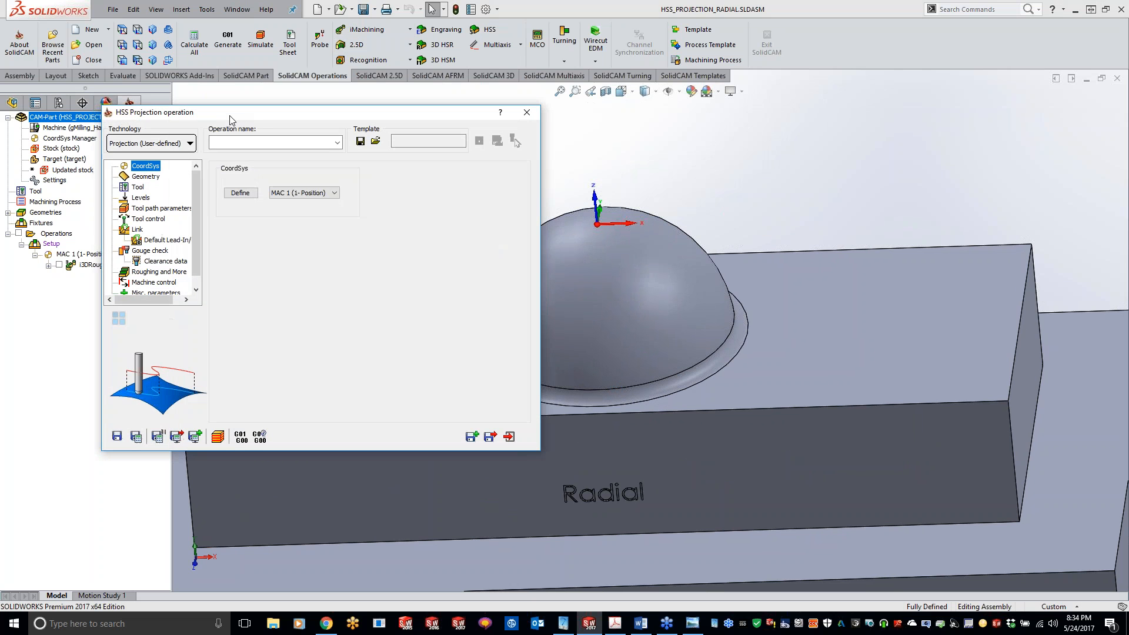
{"action": "left_click", "coordinate": [158, 146]}
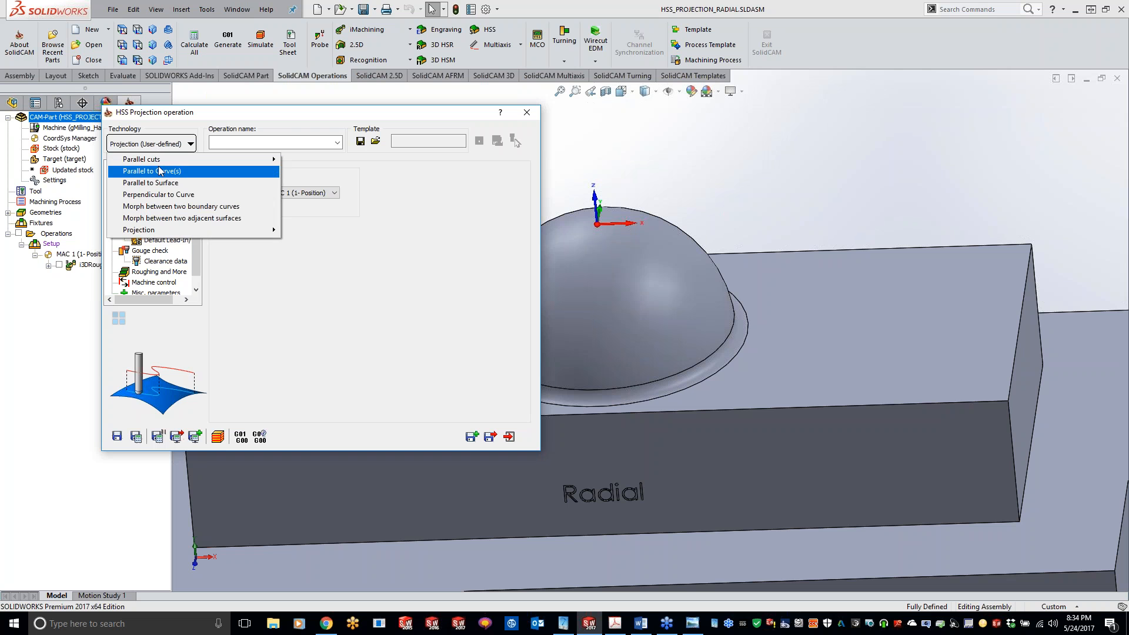
{"action": "left_click", "coordinate": [159, 188]}
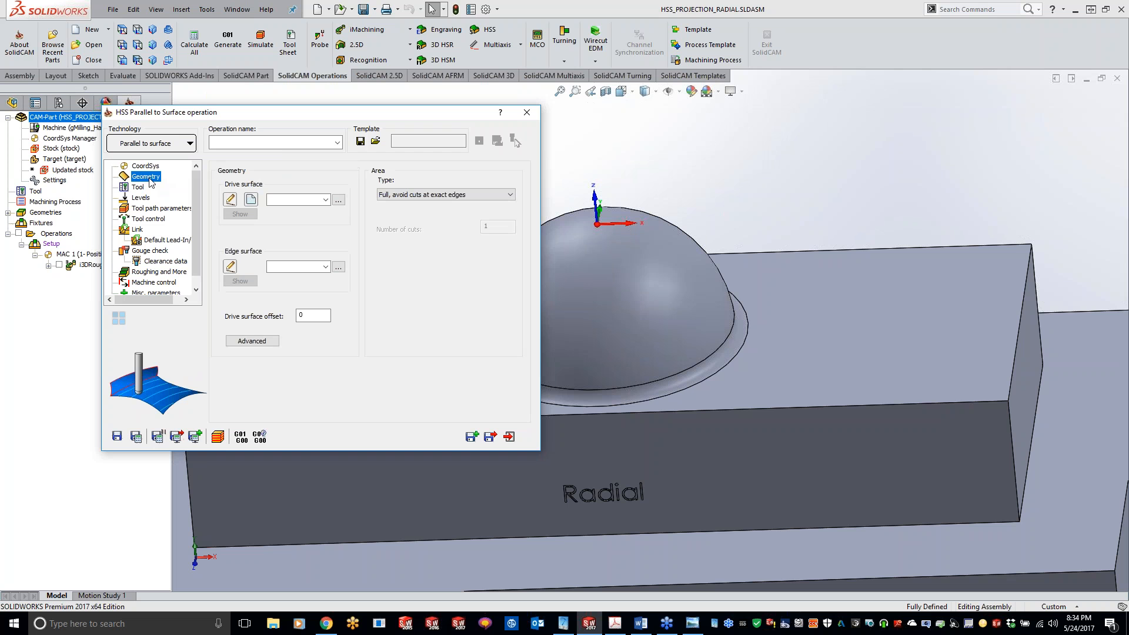
Step: Define a new drive surface from the dome face and the fillet ring around its base, and accept it
{"action": "left_click", "coordinate": [252, 204]}
{"action": "left_click", "coordinate": [520, 362]}
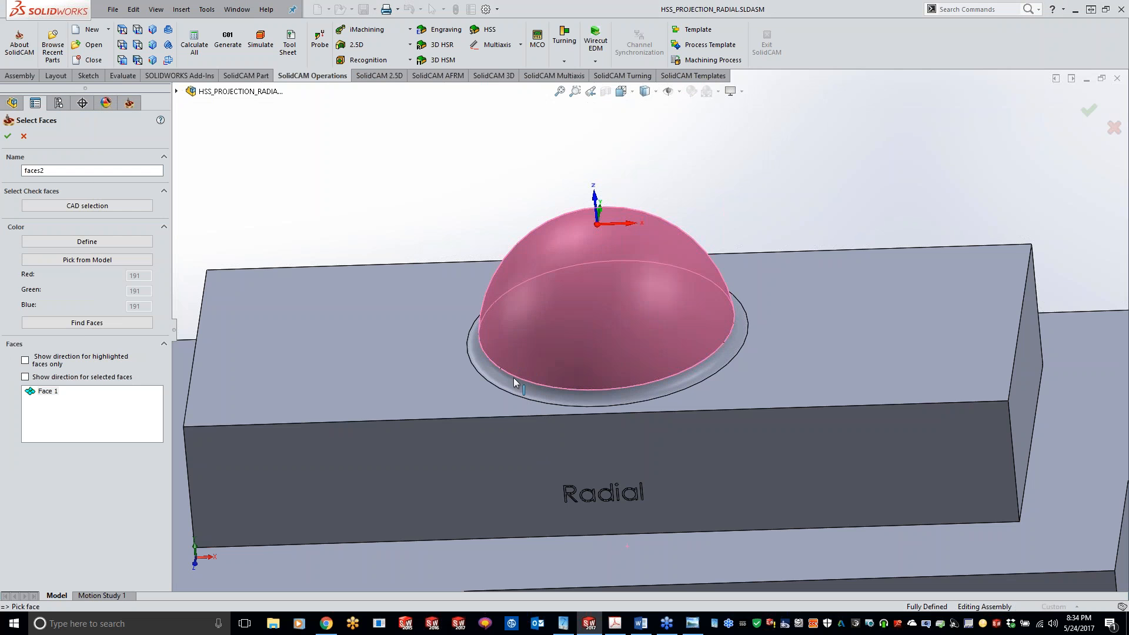
{"action": "left_click", "coordinate": [514, 378]}
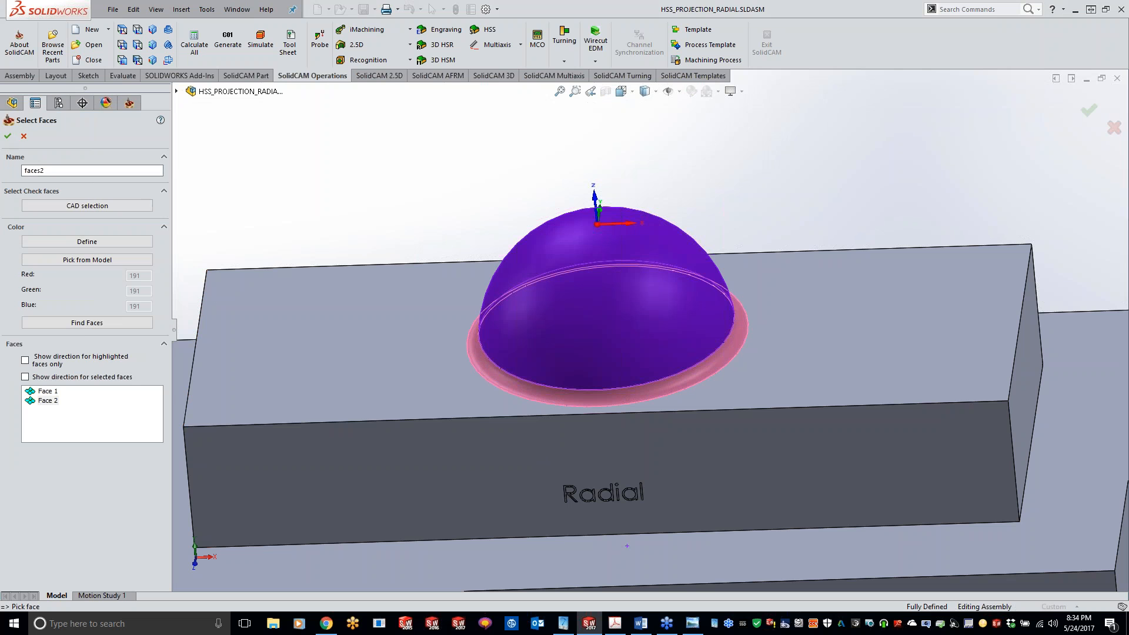
{"action": "left_click", "coordinate": [8, 136]}
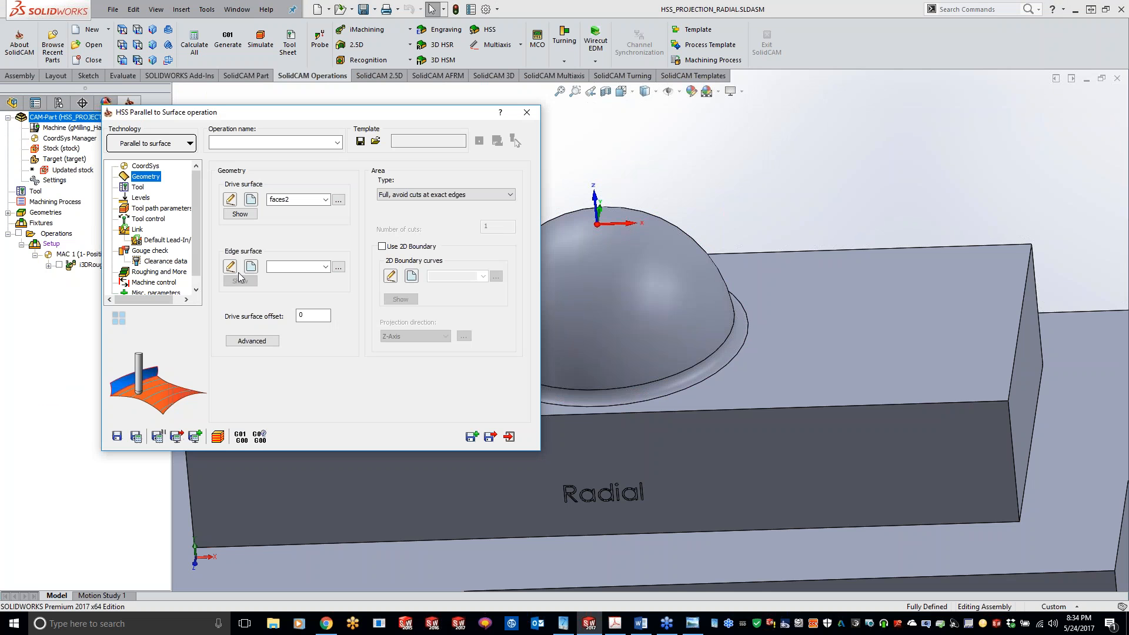
Step: Abandon the edge surface definition and switch the operation's technology to Parallel to Curve(s)
{"action": "left_click", "coordinate": [252, 266]}
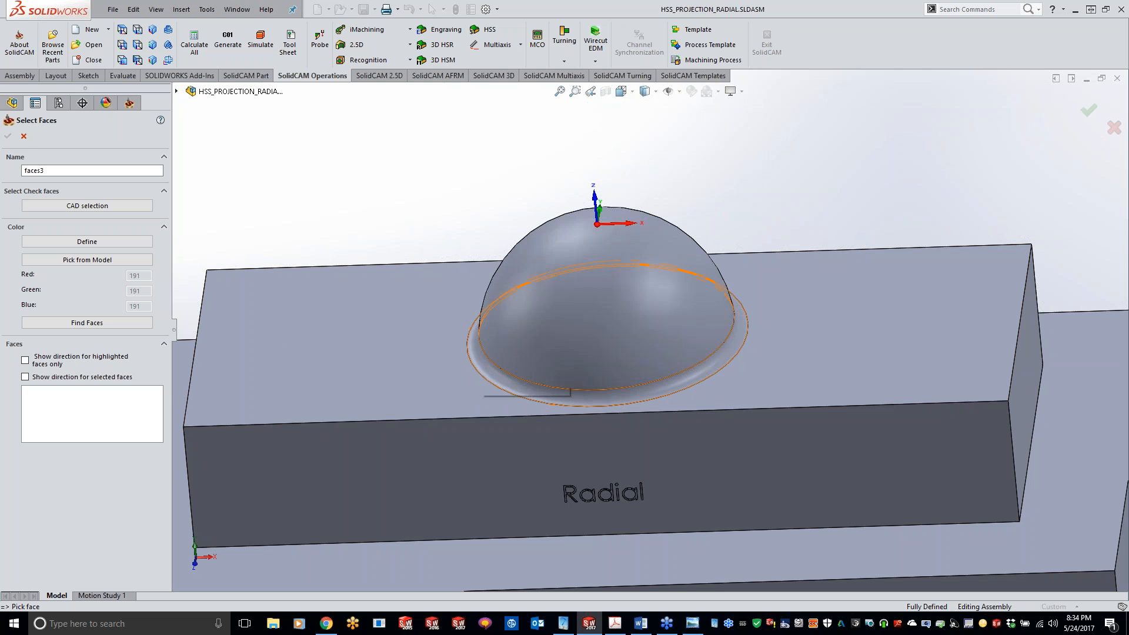
{"action": "left_click", "coordinate": [23, 137]}
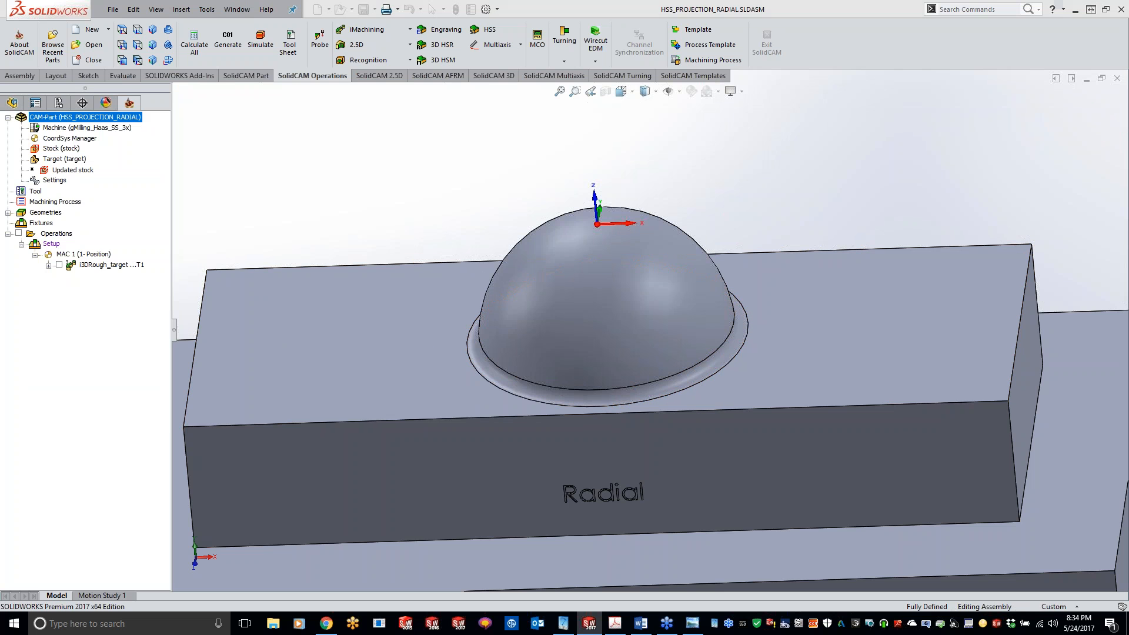
{"action": "left_click", "coordinate": [155, 144]}
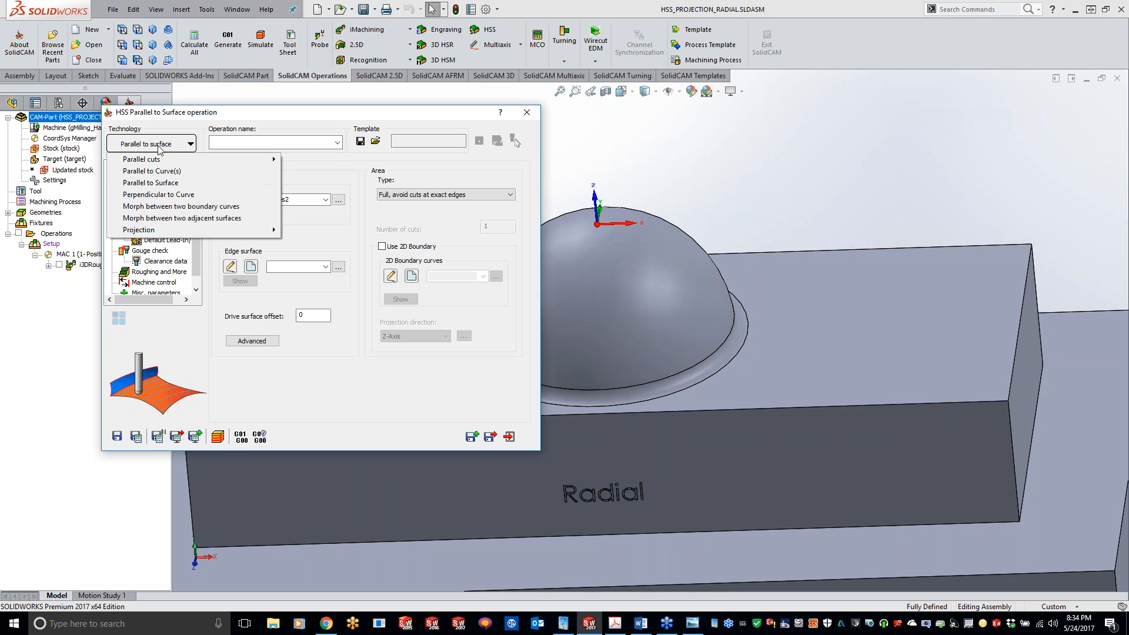
{"action": "left_click", "coordinate": [162, 172]}
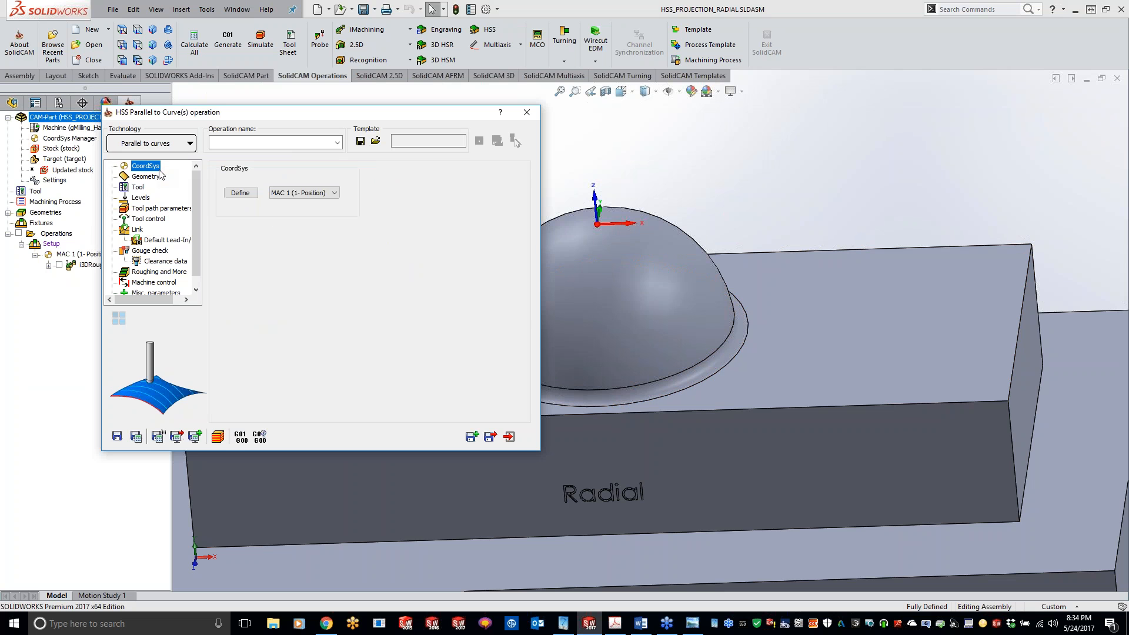
Step: Define a new edge curve from the outer circular edge of the fillet ring around the dome's base, and accept it
{"action": "left_click", "coordinate": [230, 270]}
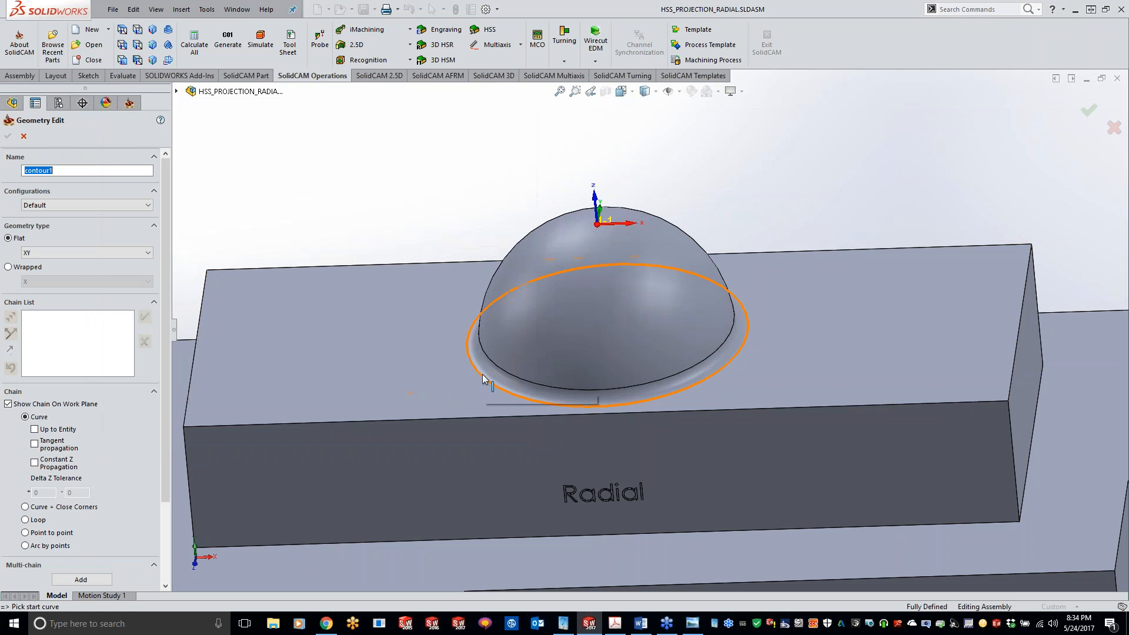
{"action": "left_click", "coordinate": [484, 378]}
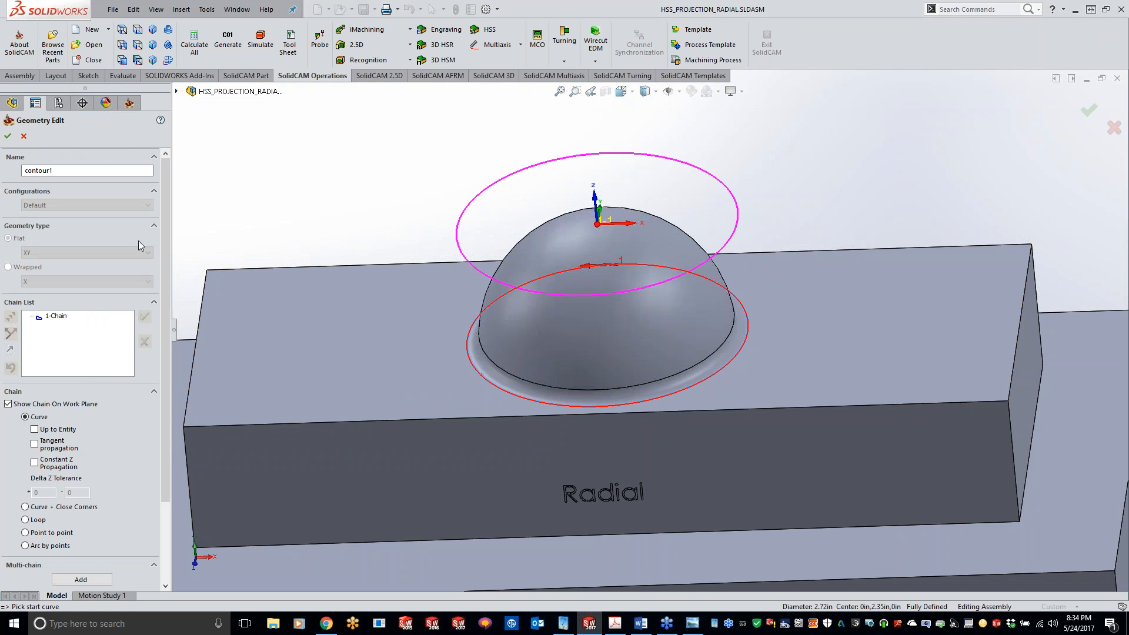
{"action": "left_click", "coordinate": [9, 137]}
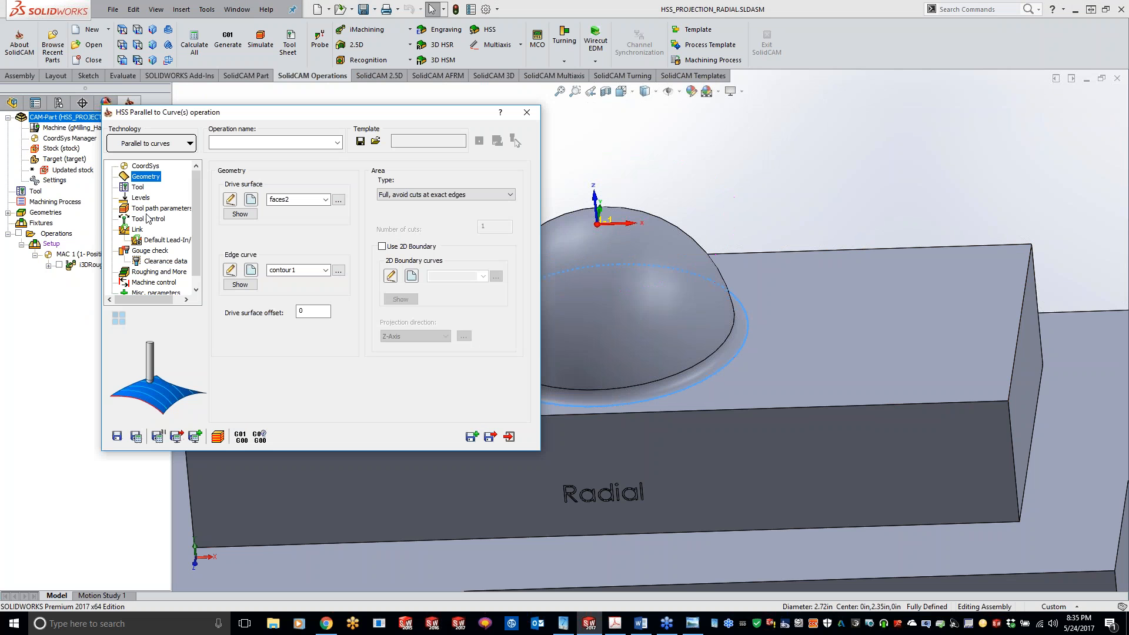
Step: Assign tool number 2, the 0.25 inch ball nose mill, to the Parallel to Curve(s) operation, then save and calculate it
{"action": "left_click", "coordinate": [134, 189]}
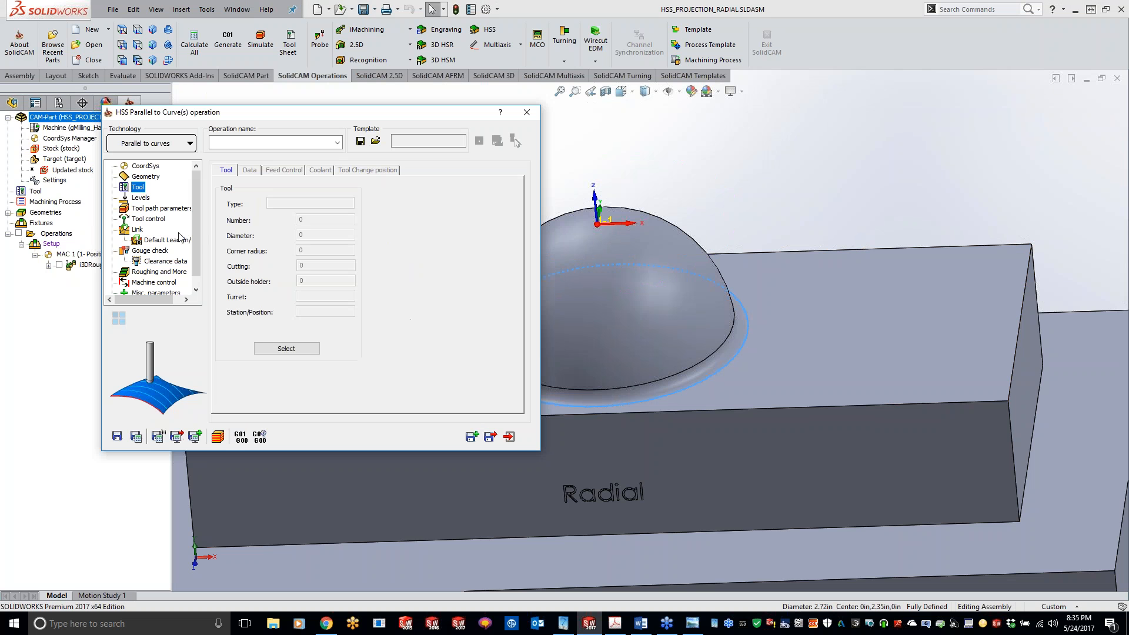
{"action": "left_click", "coordinate": [280, 348]}
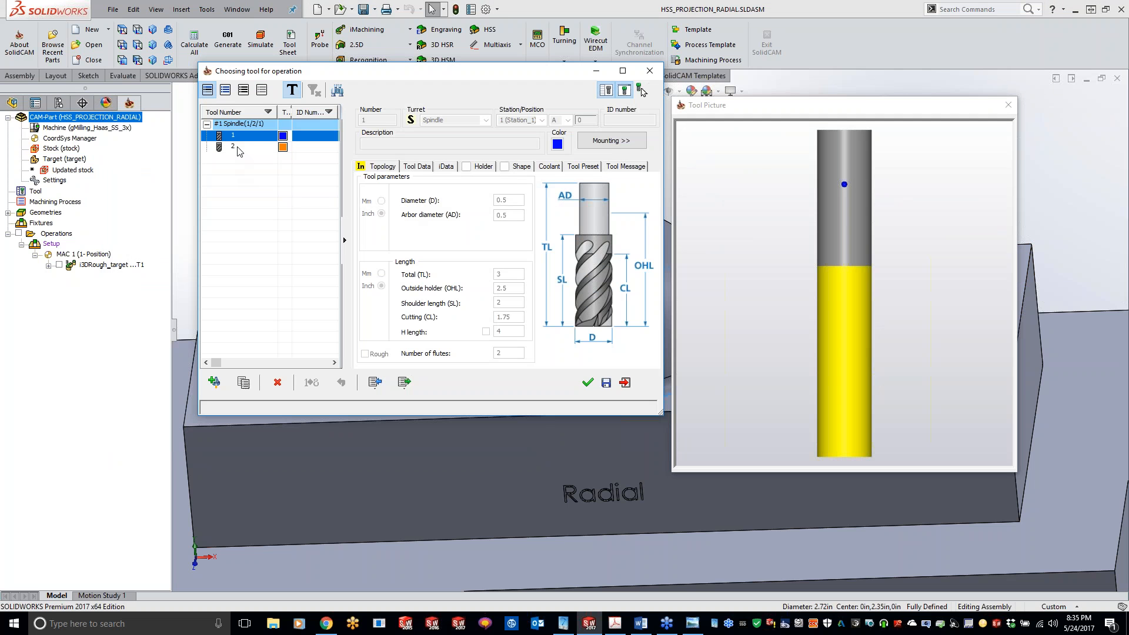
{"action": "double_click", "coordinate": [234, 147]}
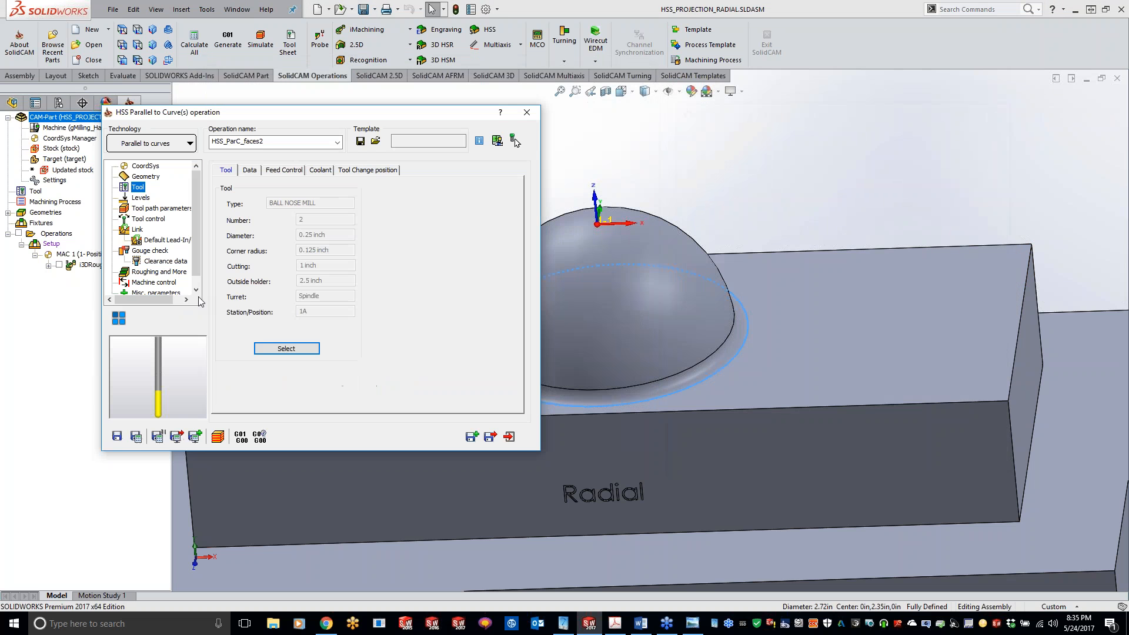
{"action": "left_click", "coordinate": [150, 209]}
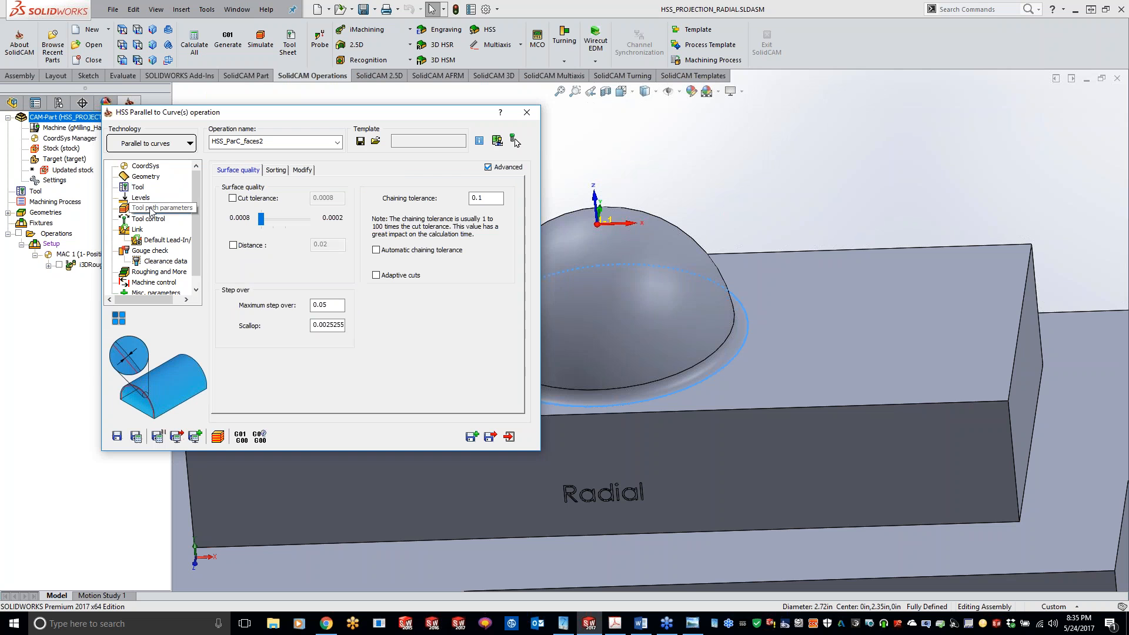
{"action": "left_click", "coordinate": [135, 437]}
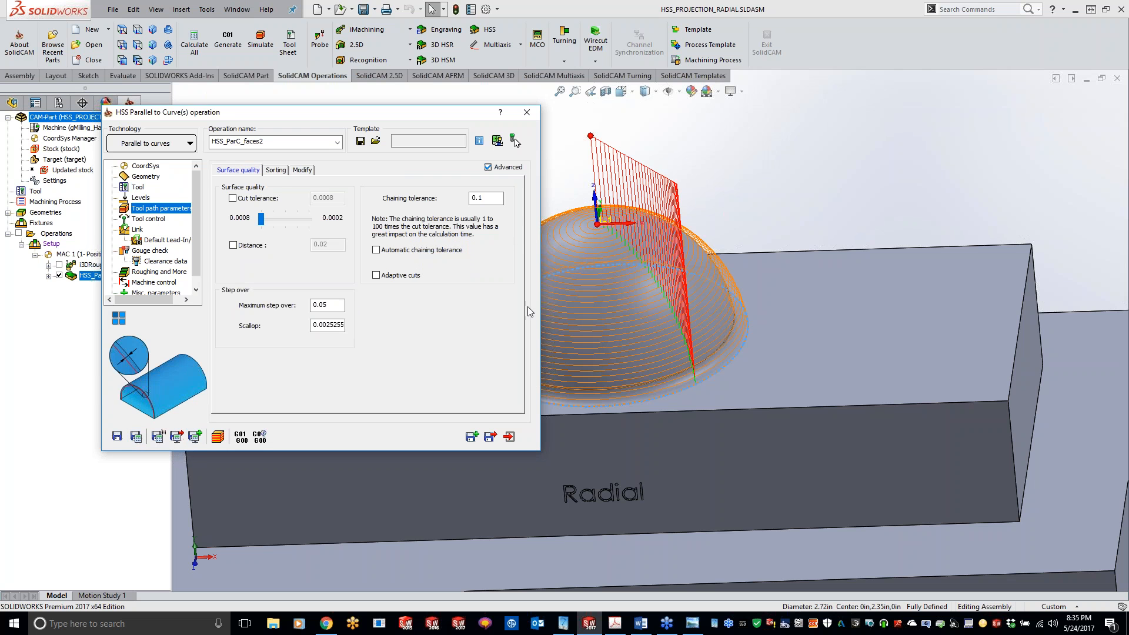
Step: Set the cutting method to Spiral, recalculate the operation, and inspect the toolpath over the dome
{"action": "left_click", "coordinate": [280, 172]}
{"action": "left_click", "coordinate": [309, 200]}
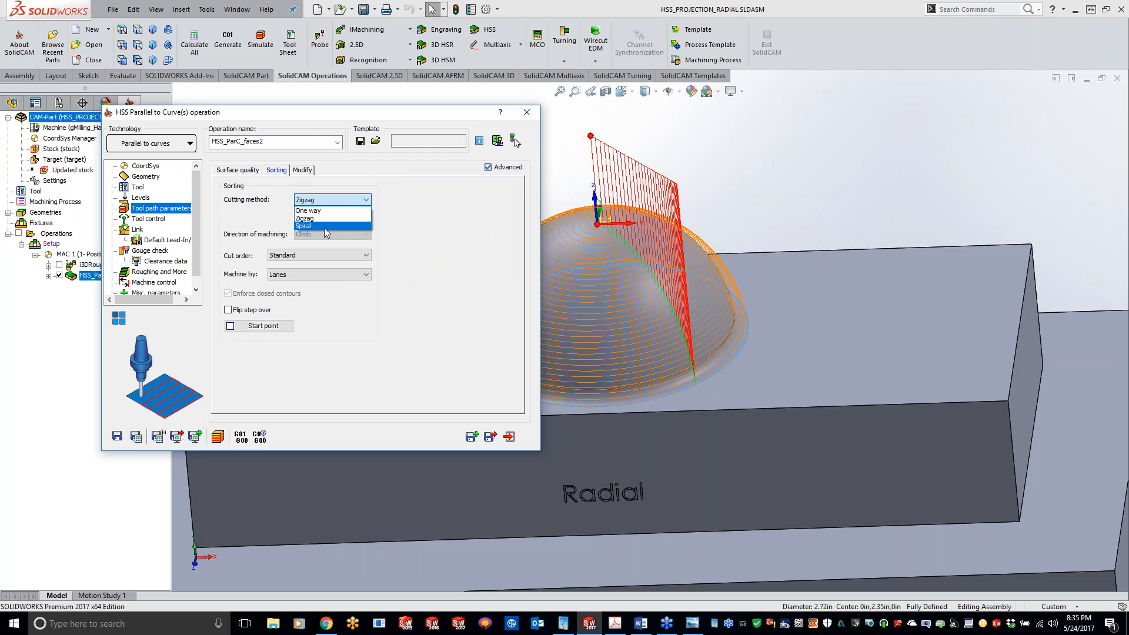
{"action": "left_click", "coordinate": [325, 227]}
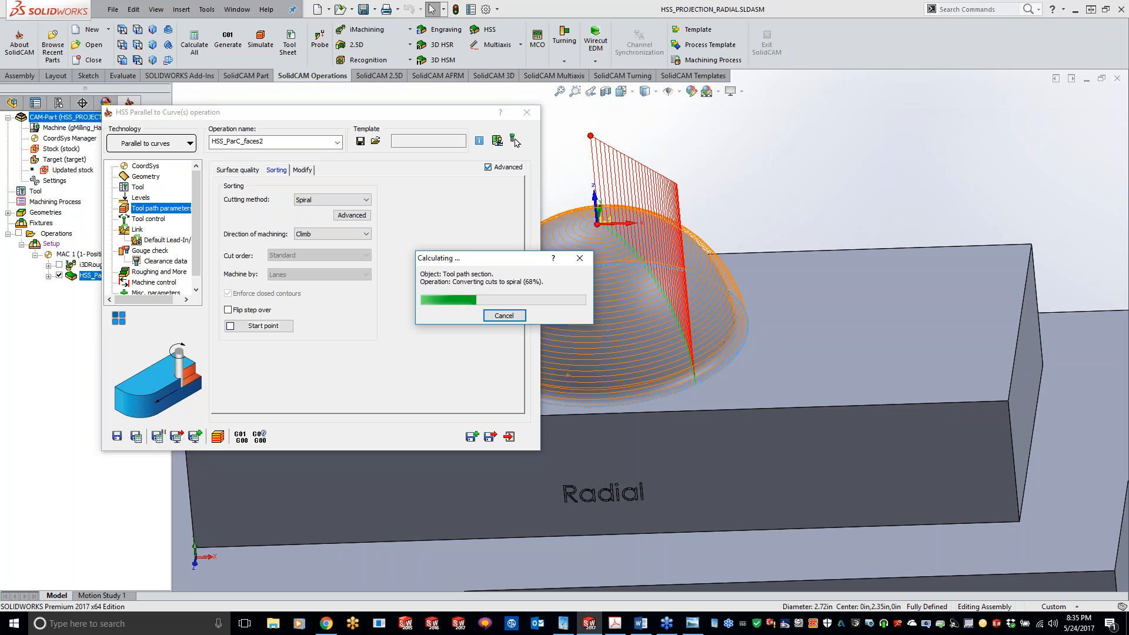
{"action": "left_click", "coordinate": [716, 160]}
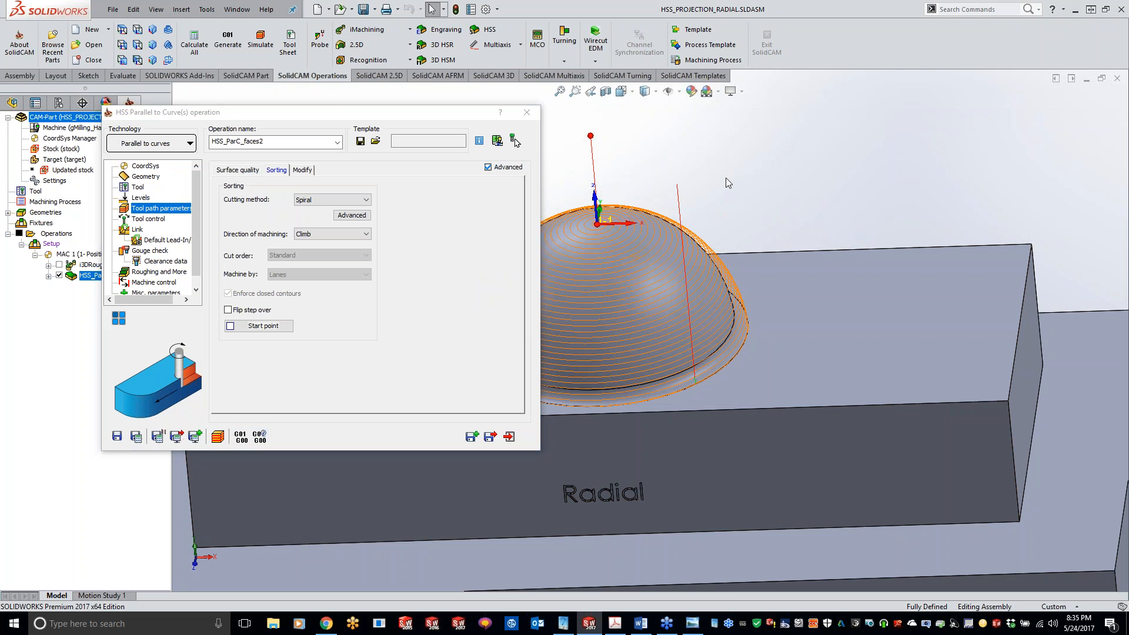
{"action": "middle_click_drag", "start_coordinate": [726, 178], "coordinate": [726, 178]}
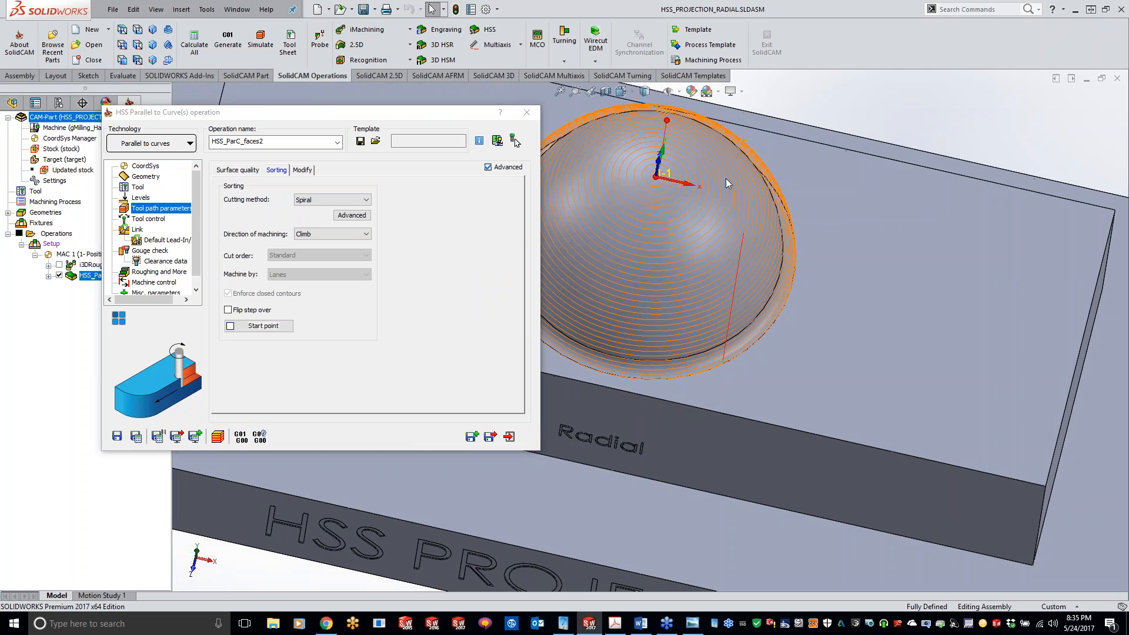
Step: Set the maximum step over to 0.01 in the tool path parameters and recalculate the operation
{"action": "left_click", "coordinate": [139, 199]}
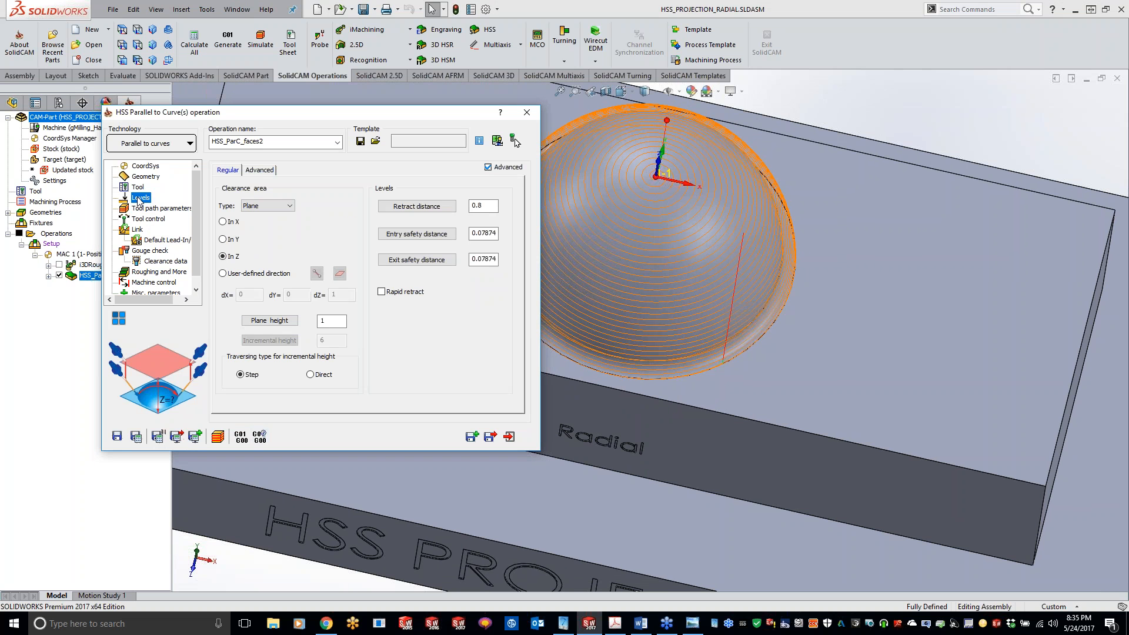
{"action": "left_click", "coordinate": [144, 209]}
{"action": "left_click", "coordinate": [224, 170]}
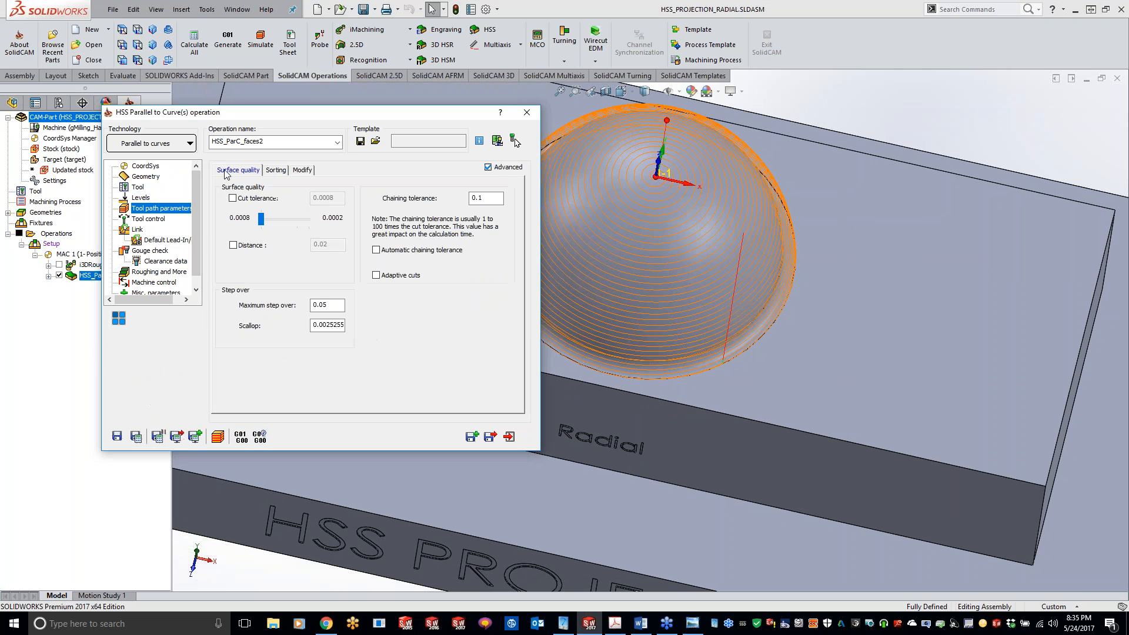
{"action": "left_click", "coordinate": [324, 306]}
{"action": "type", "text": "1"}
{"action": "left_click", "coordinate": [136, 436]}
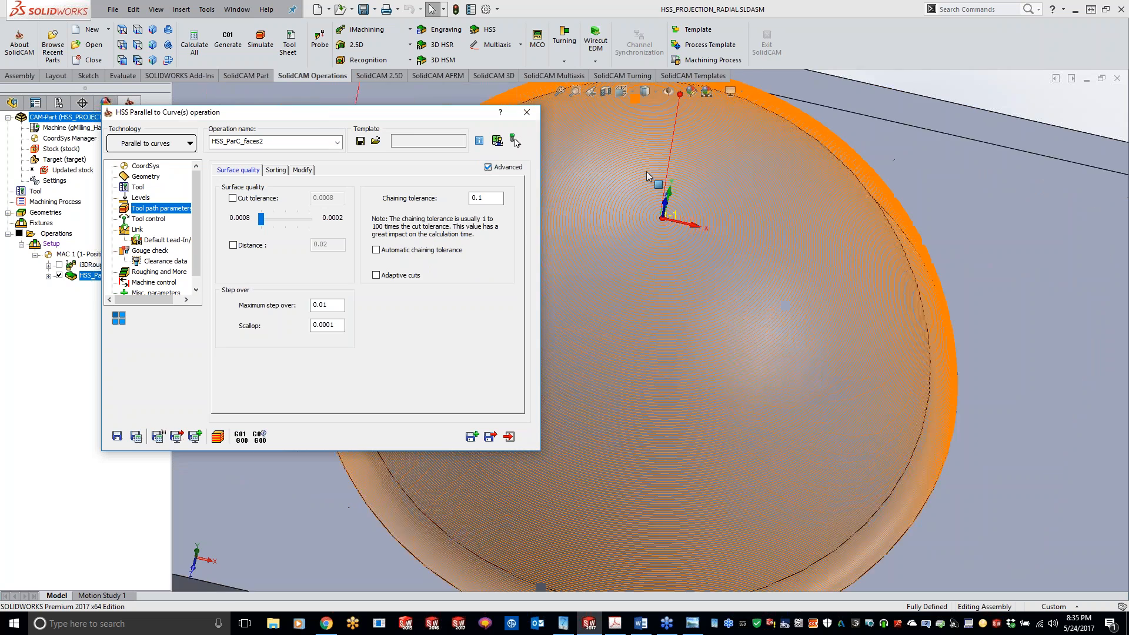
Step: Inspect the fine spiral toolpath on the dome, close the Parallel to Curve(s) operation, and hide its toolpath
{"action": "scroll", "coordinate": [656, 184], "scroll_direction": "down", "scroll_amount": 4}
{"action": "scroll", "coordinate": [699, 252], "scroll_direction": "up", "scroll_amount": 3}
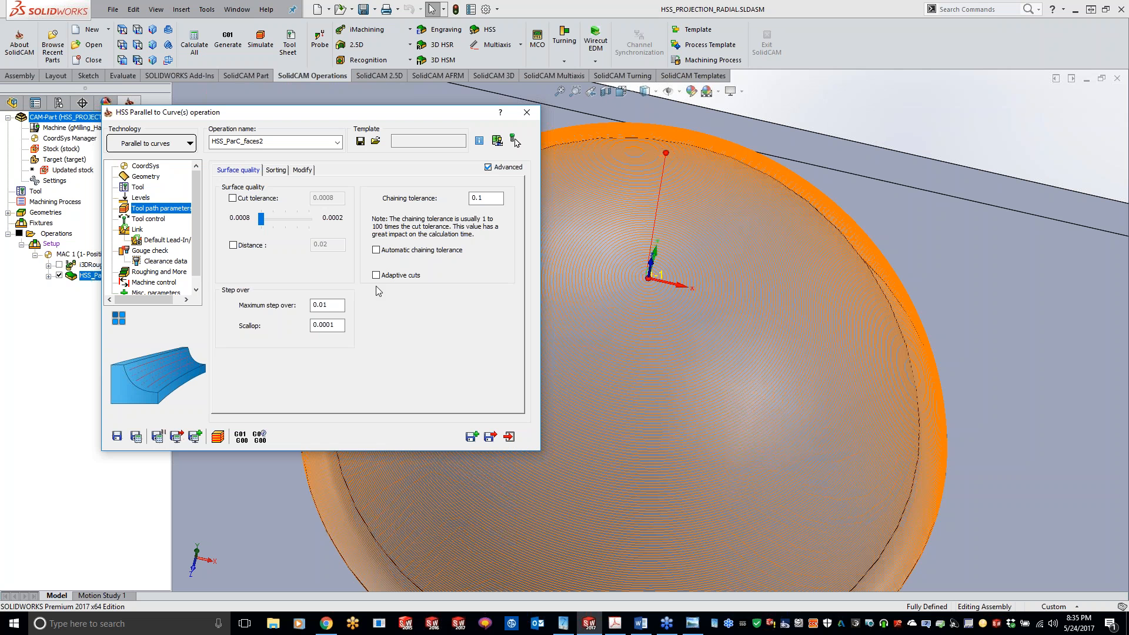
{"action": "left_click", "coordinate": [527, 112]}
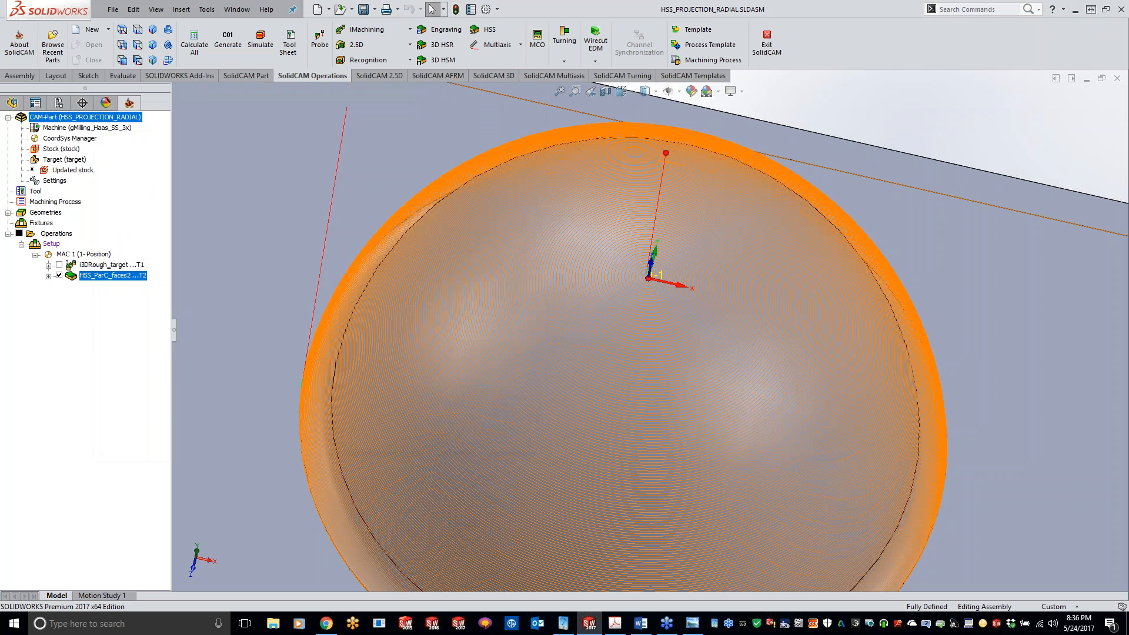
{"action": "left_click", "coordinate": [58, 275]}
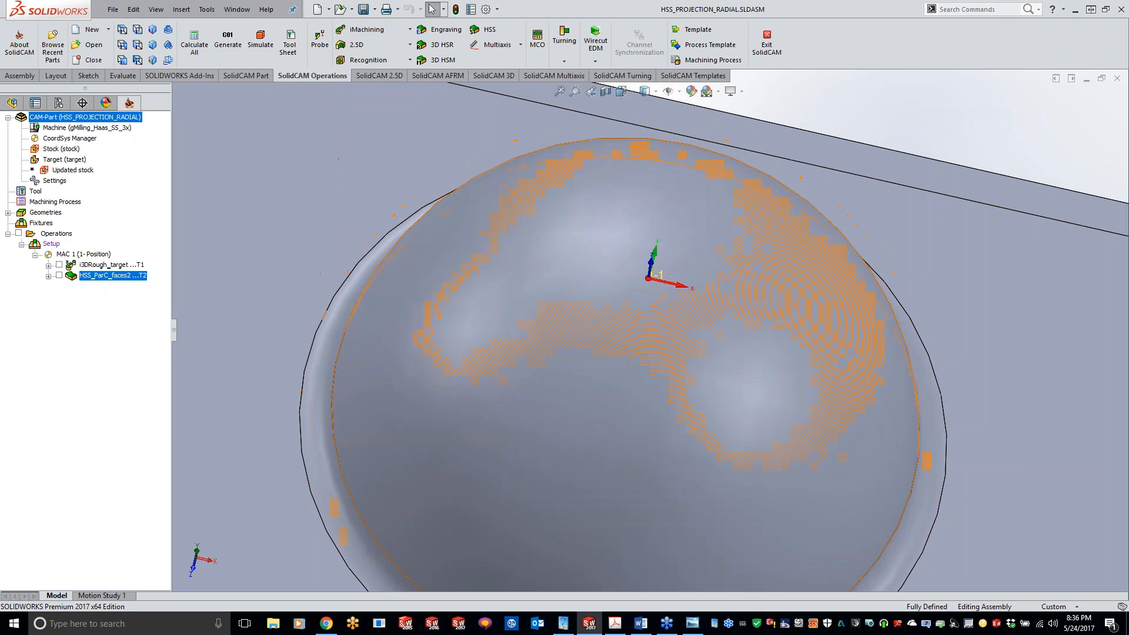
Step: Start a new HSS operation with the Radial Projection technology and open its geometry settings
{"action": "left_click", "coordinate": [480, 30]}
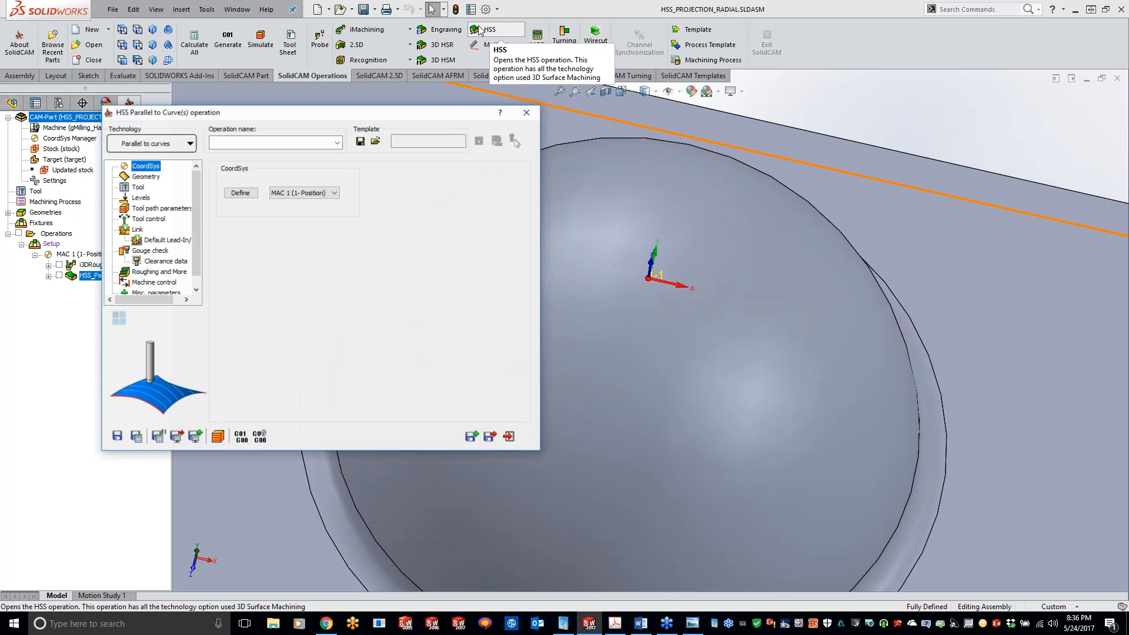
{"action": "left_click", "coordinate": [190, 143]}
{"action": "mouse_move", "coordinate": [177, 230]}
{"action": "left_click", "coordinate": [298, 242]}
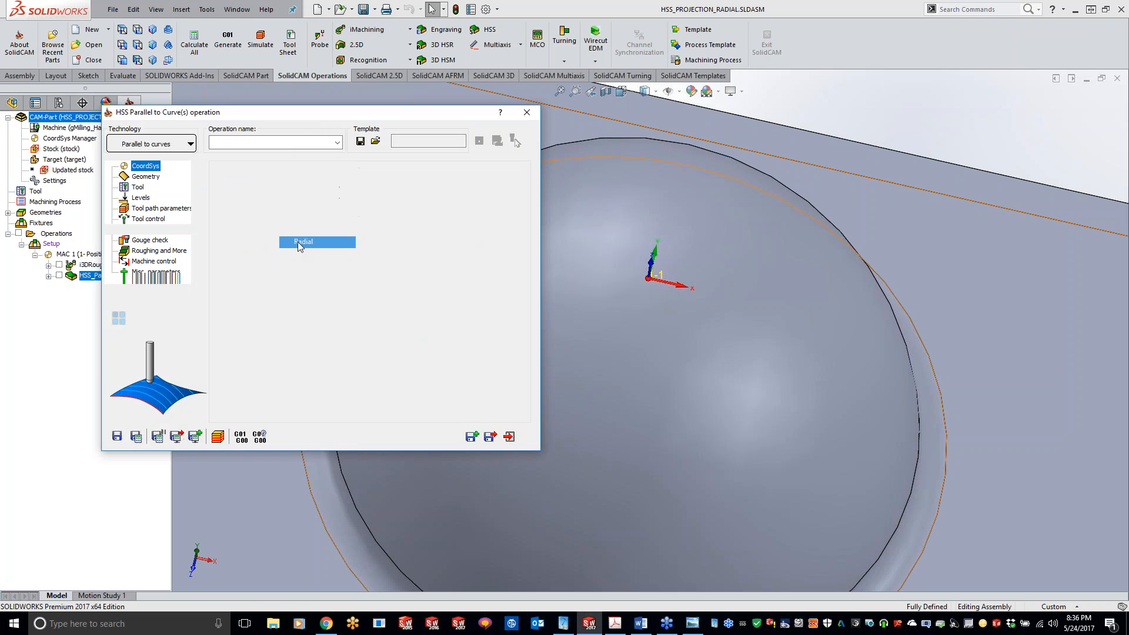
{"action": "left_click", "coordinate": [146, 177]}
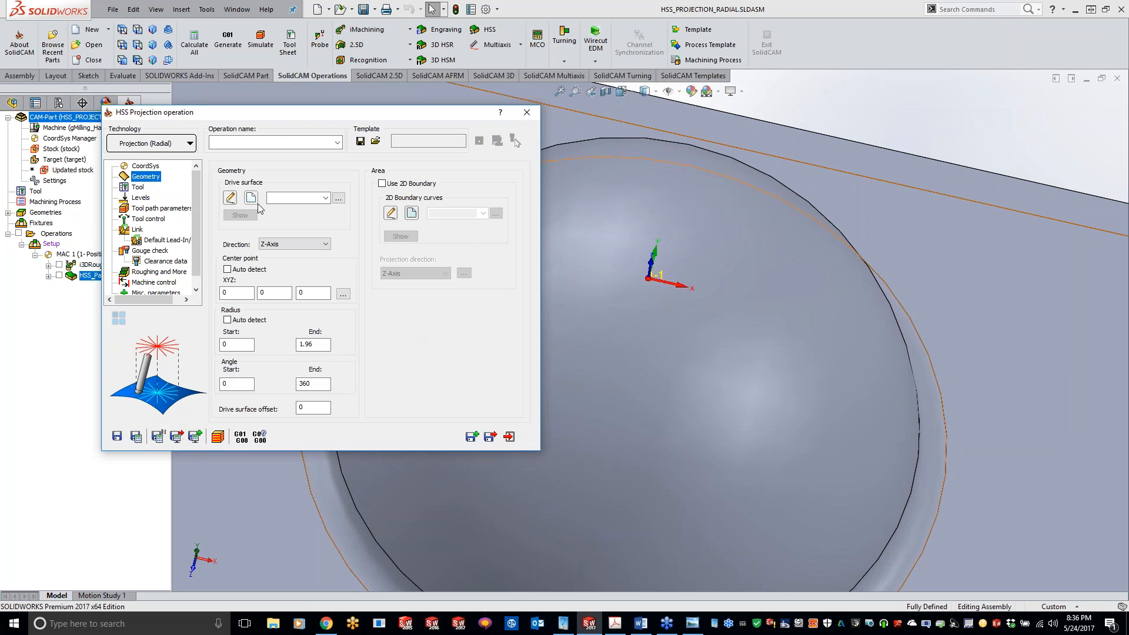
Step: Define the radial operation's drive surface from the dome face and the fillet ring around its base, and accept it
{"action": "left_click", "coordinate": [250, 200]}
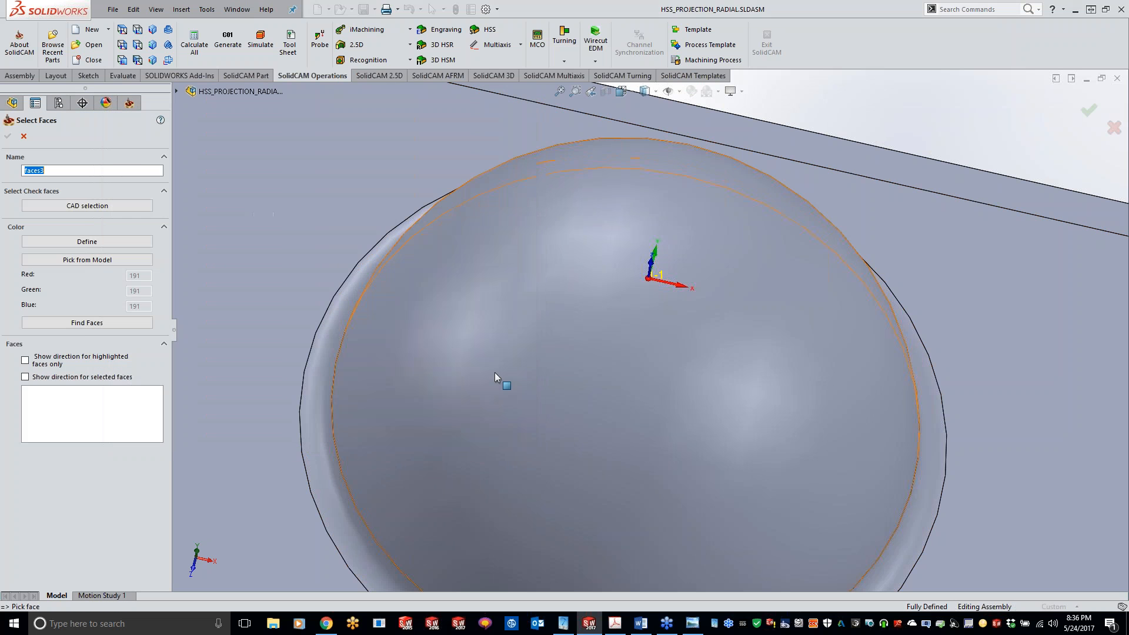
{"action": "left_click", "coordinate": [337, 404]}
{"action": "left_click", "coordinate": [320, 402]}
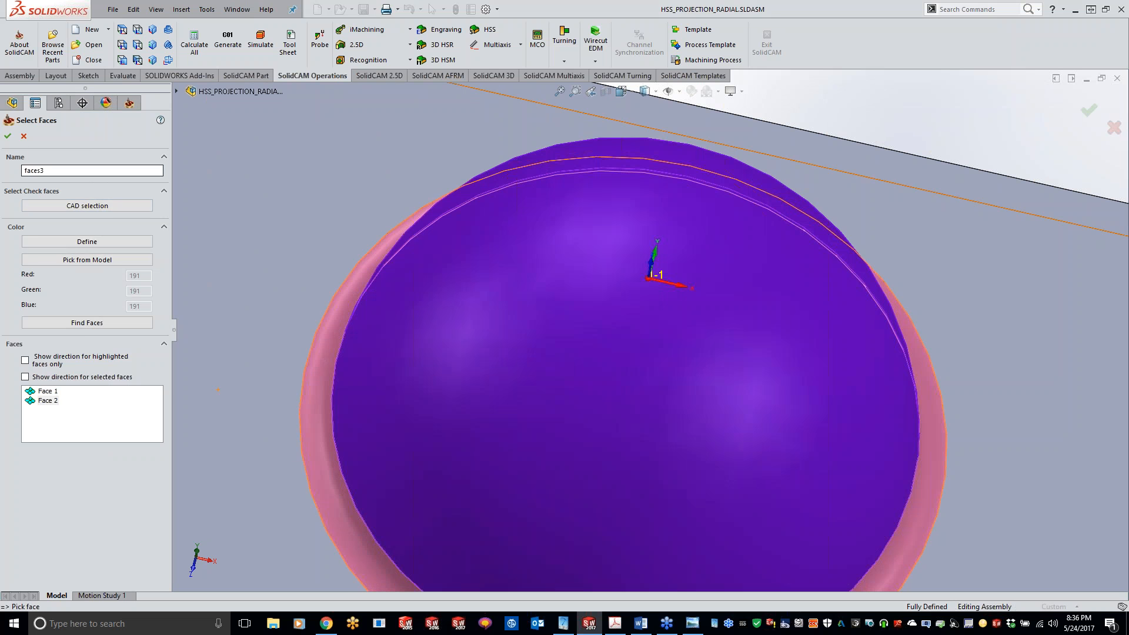
{"action": "left_click", "coordinate": [7, 137]}
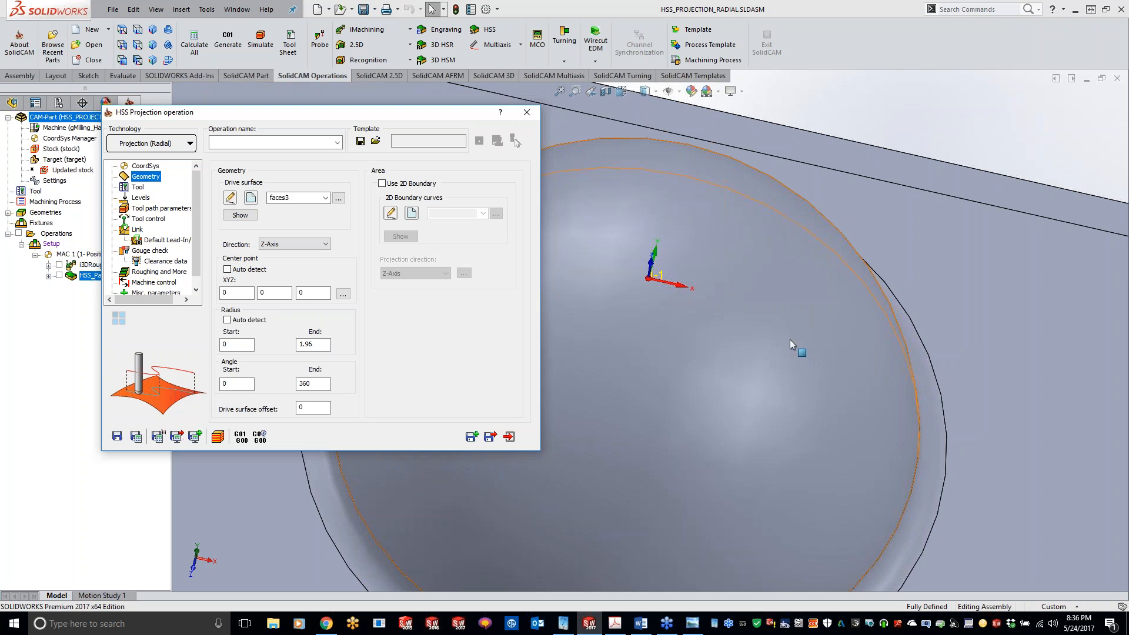
Step: Enable automatic detection of both the center point and the radius for the radial projection
{"action": "left_click", "coordinate": [907, 128]}
{"action": "scroll", "coordinate": [855, 160], "scroll_direction": "up", "scroll_amount": 4}
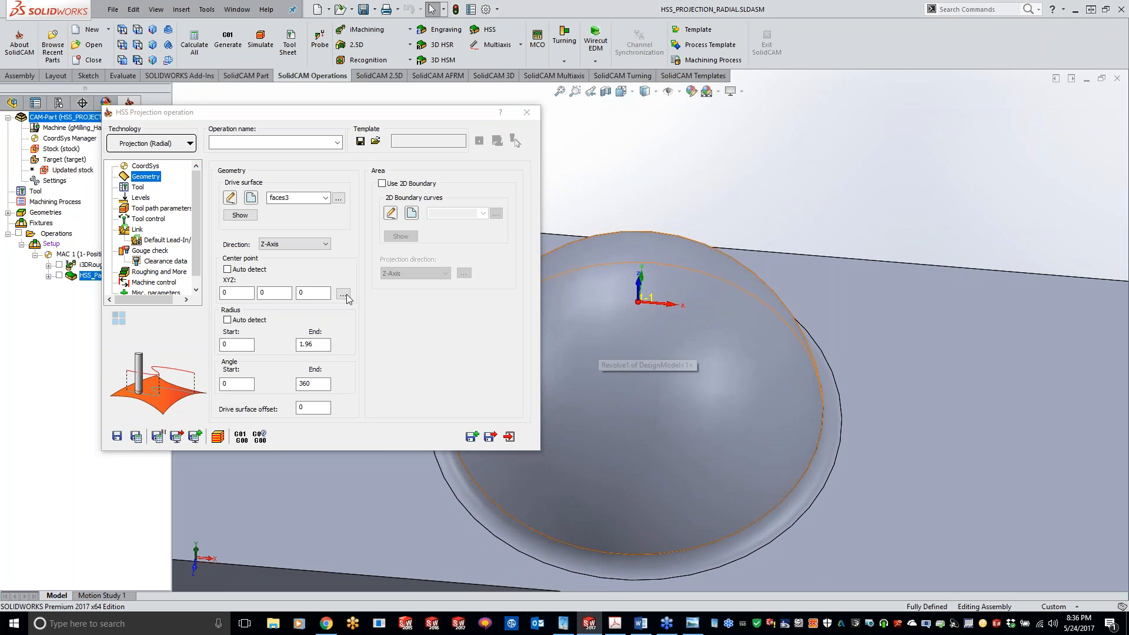
{"action": "left_click", "coordinate": [228, 269]}
{"action": "left_click", "coordinate": [227, 320]}
Step: Assign tool number 2, the 0.25 inch ball nose mill, to the radial projection operation
{"action": "left_click", "coordinate": [138, 187]}
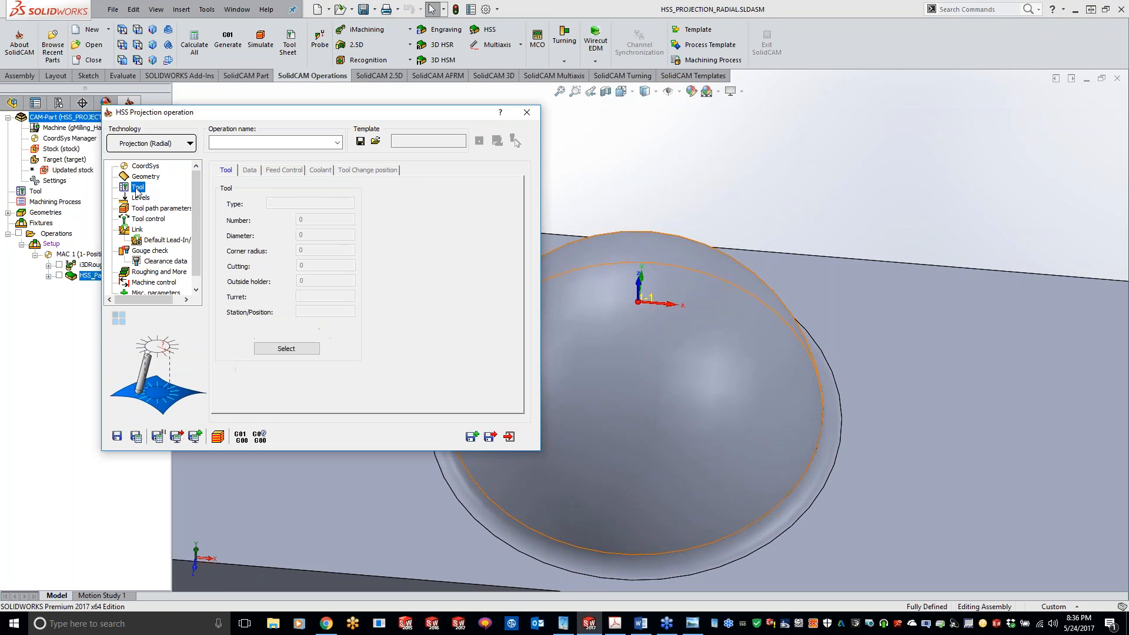
{"action": "left_click", "coordinate": [276, 347]}
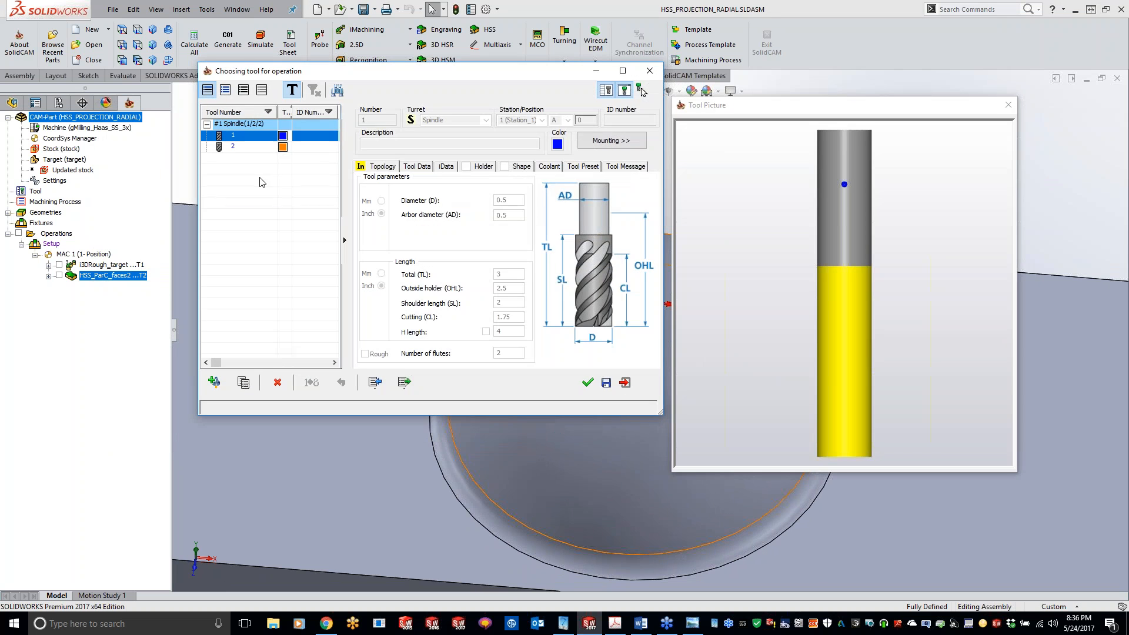
{"action": "left_click", "coordinate": [241, 150]}
{"action": "double_click", "coordinate": [240, 147]}
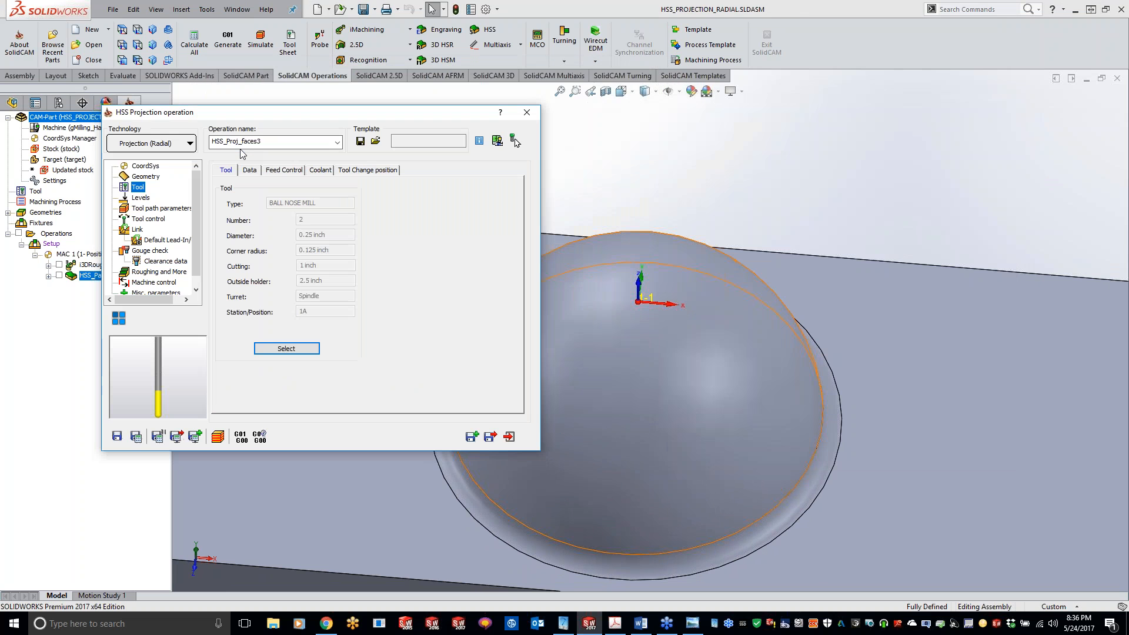
Step: Save and calculate the radial projection operation, and reopen its geometry settings for review
{"action": "left_click", "coordinate": [142, 209]}
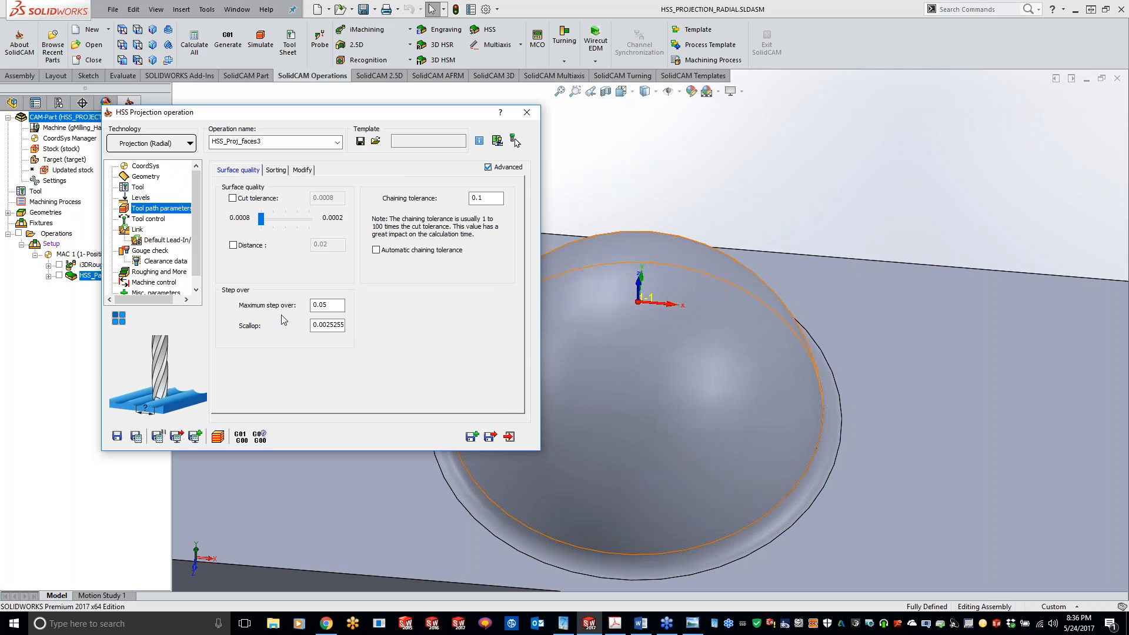
{"action": "left_click", "coordinate": [136, 436]}
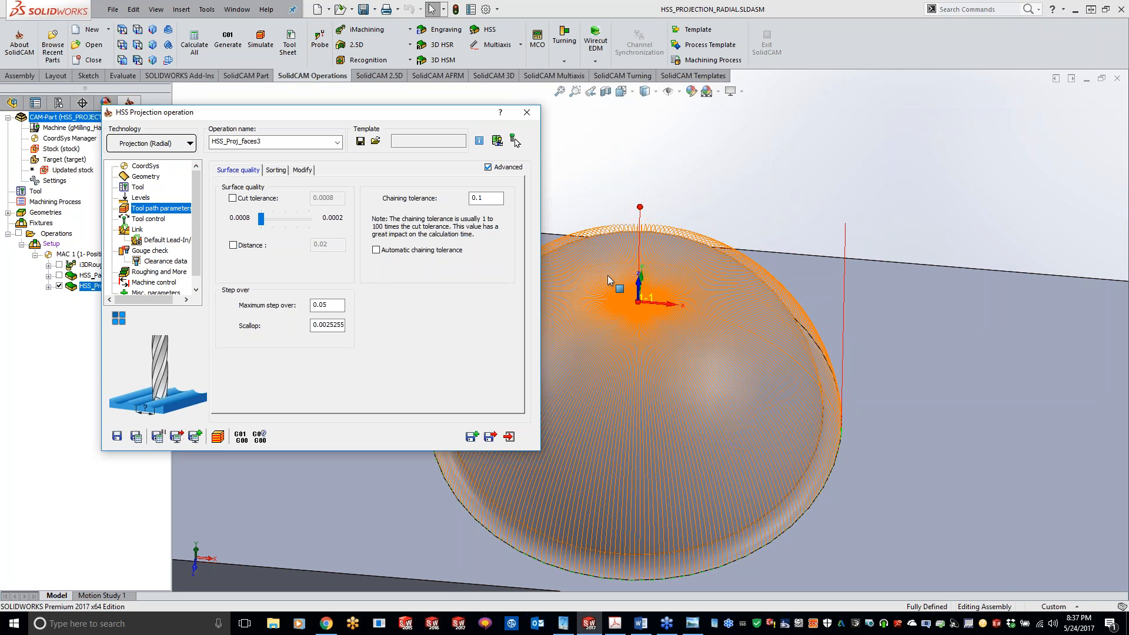
{"action": "left_click", "coordinate": [147, 177]}
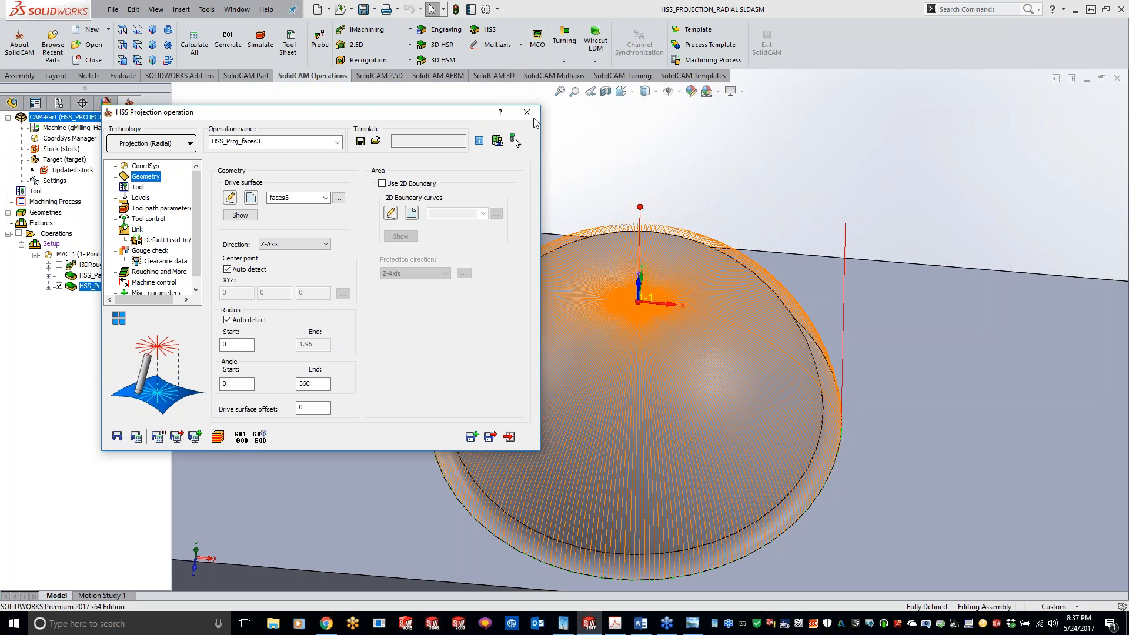
Step: Close and hide the radial projection operation, and start a new HSS operation with the Projection (Spiral) technology
{"action": "left_click", "coordinate": [527, 112]}
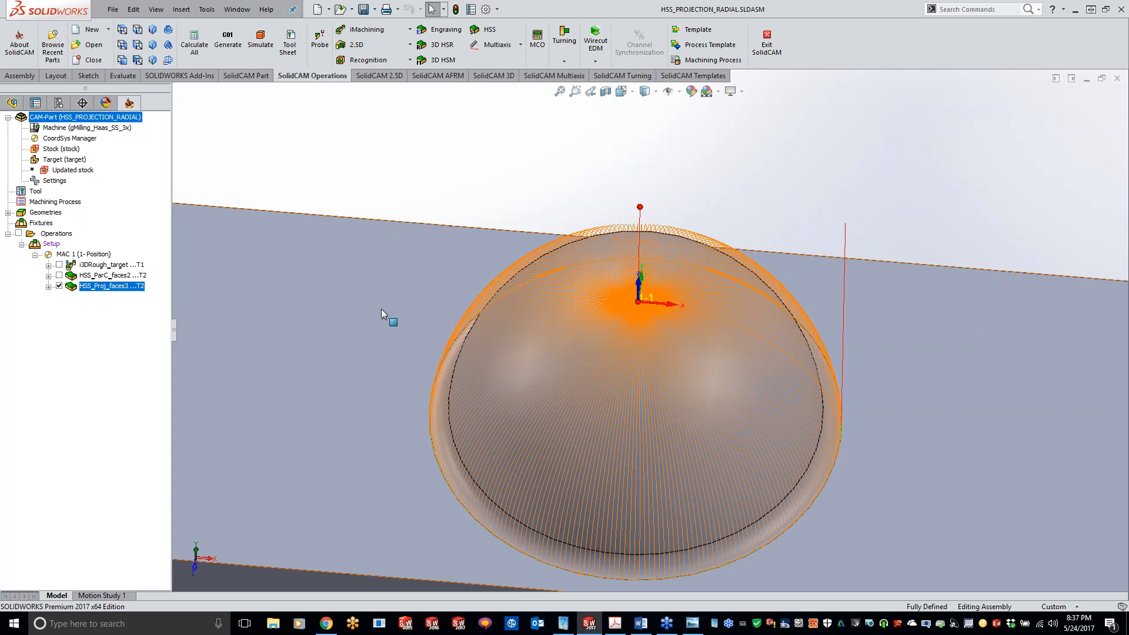
{"action": "left_click", "coordinate": [59, 286]}
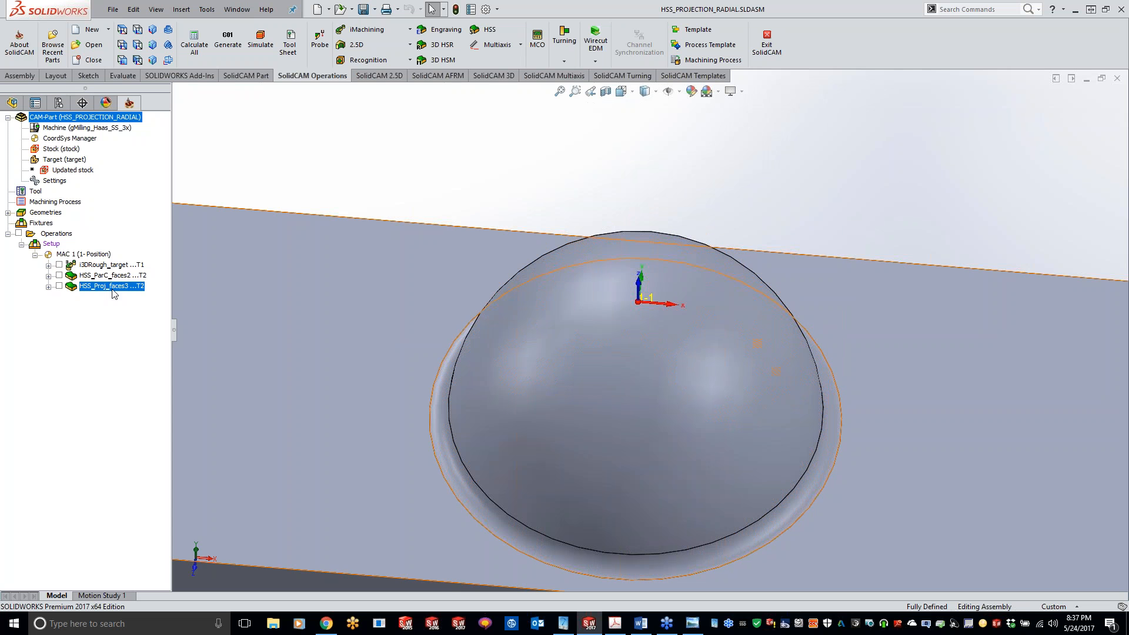
{"action": "left_click", "coordinate": [493, 30]}
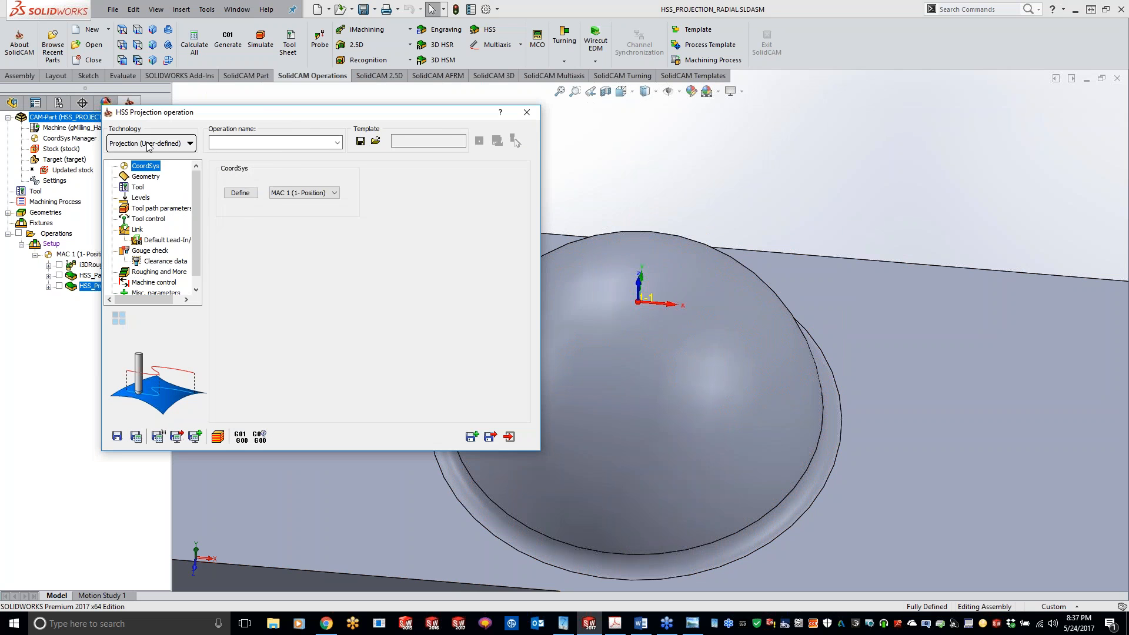
{"action": "left_click", "coordinate": [150, 144]}
{"action": "mouse_move", "coordinate": [173, 230]}
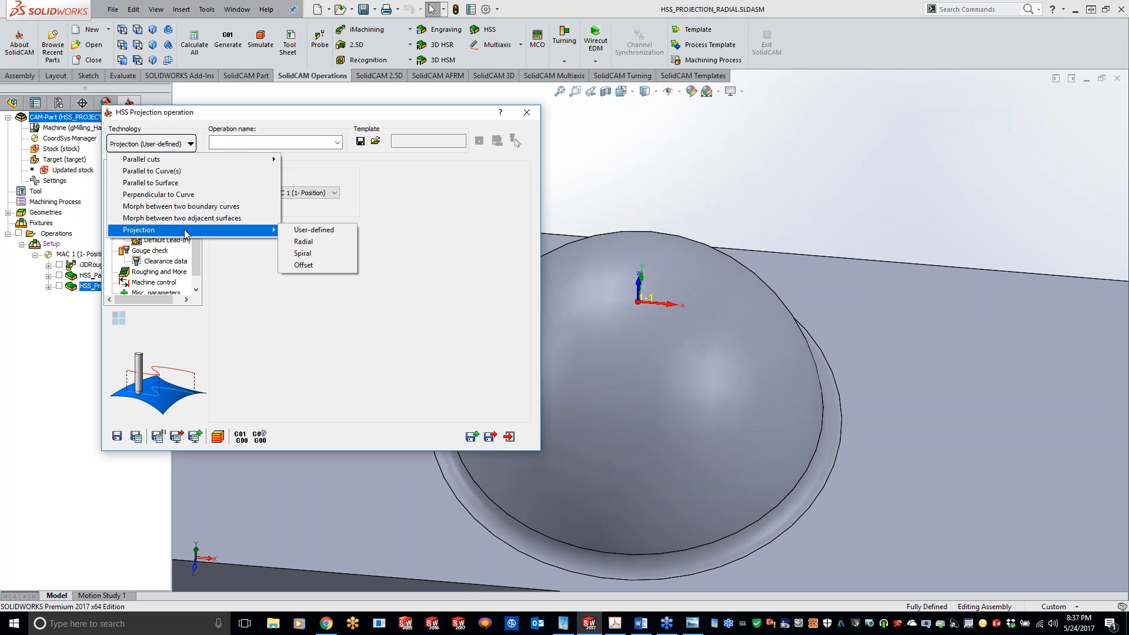
{"action": "left_click", "coordinate": [300, 254]}
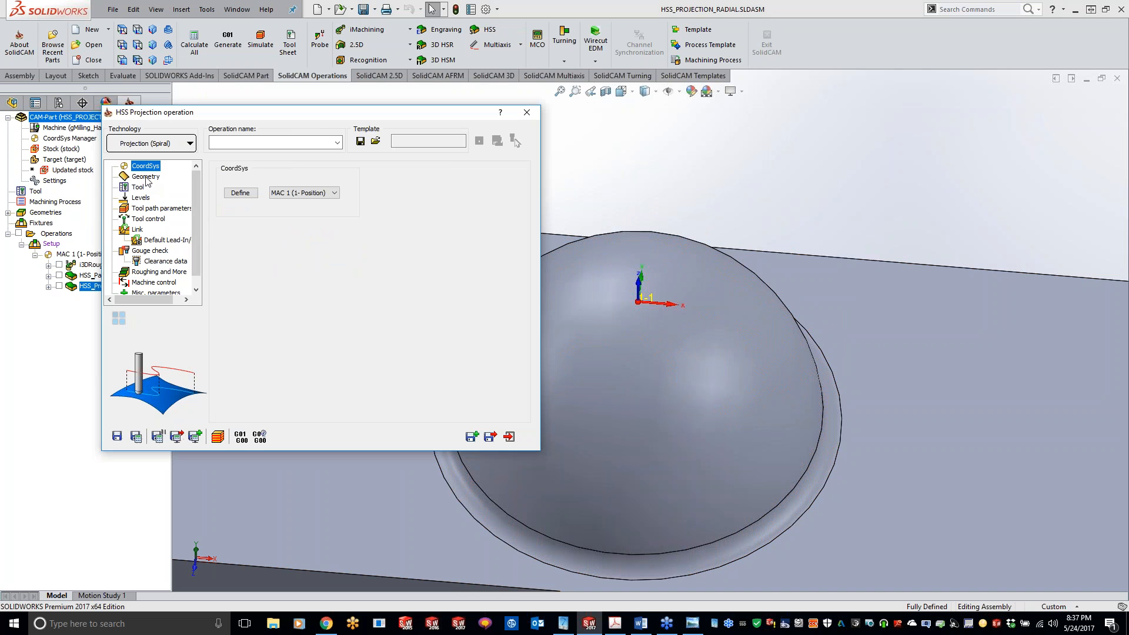
Step: Define the spiral operation's drive surface from the dome face and its base fillet ring, with auto-detected center point and radius
{"action": "left_click", "coordinate": [146, 177]}
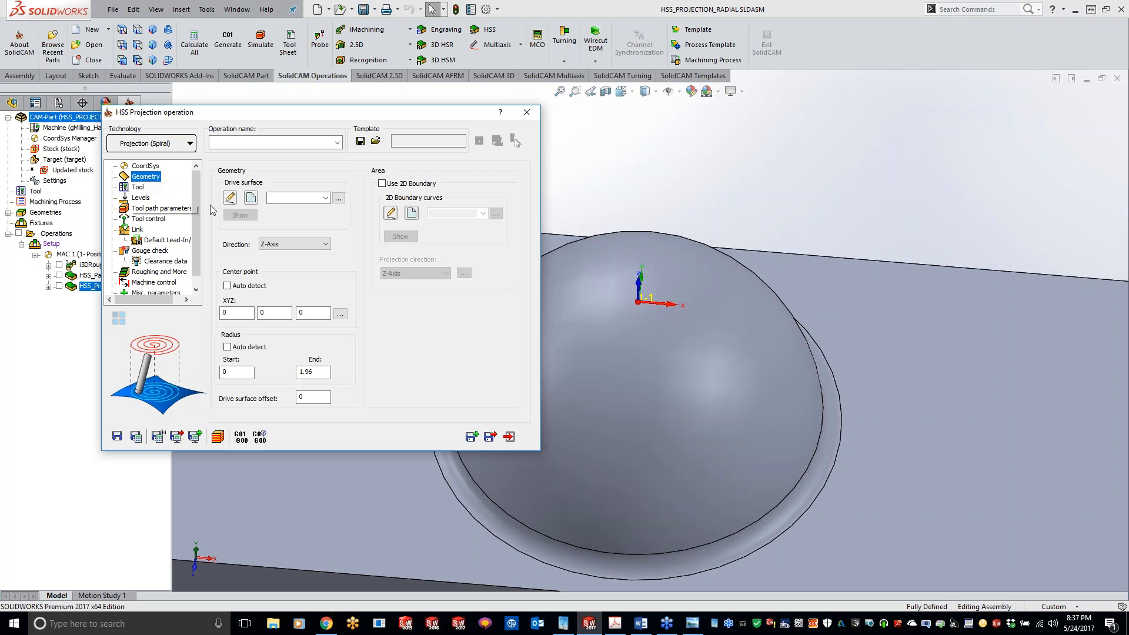
{"action": "left_click", "coordinate": [252, 198]}
{"action": "left_click", "coordinate": [588, 390]}
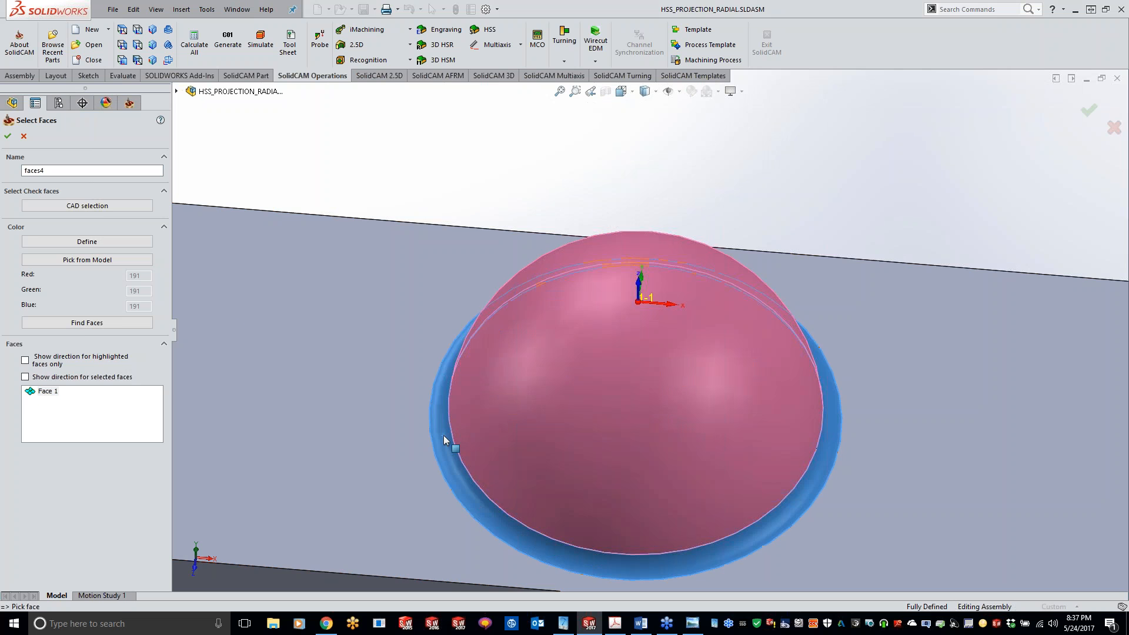
{"action": "left_click", "coordinate": [443, 435]}
{"action": "left_click", "coordinate": [7, 136]}
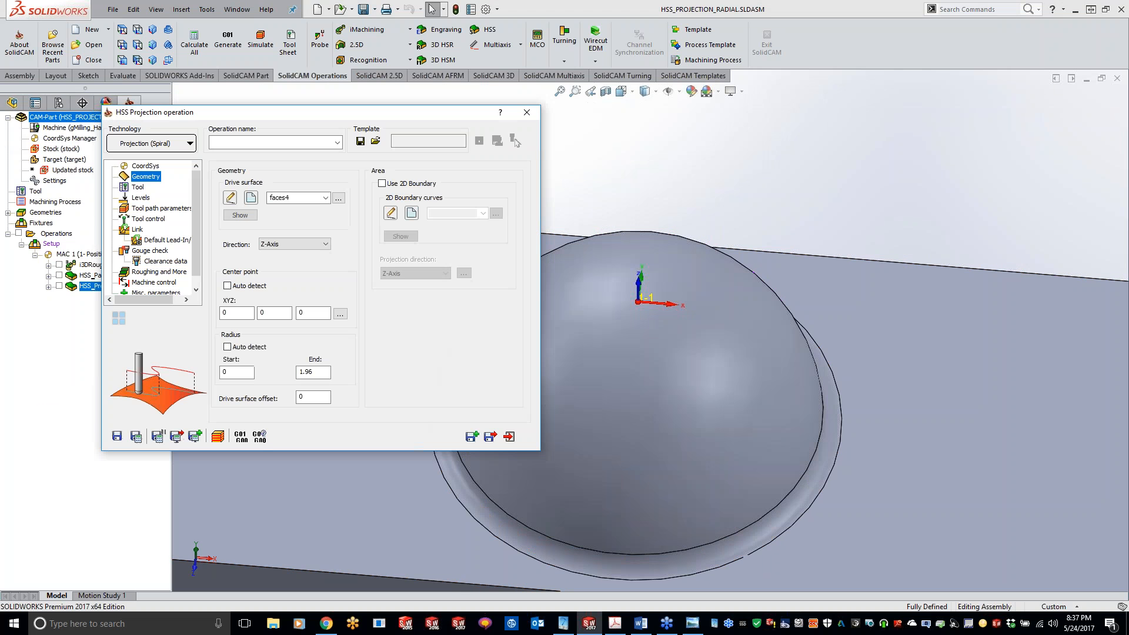
{"action": "left_click", "coordinate": [227, 286]}
{"action": "left_click", "coordinate": [227, 287]}
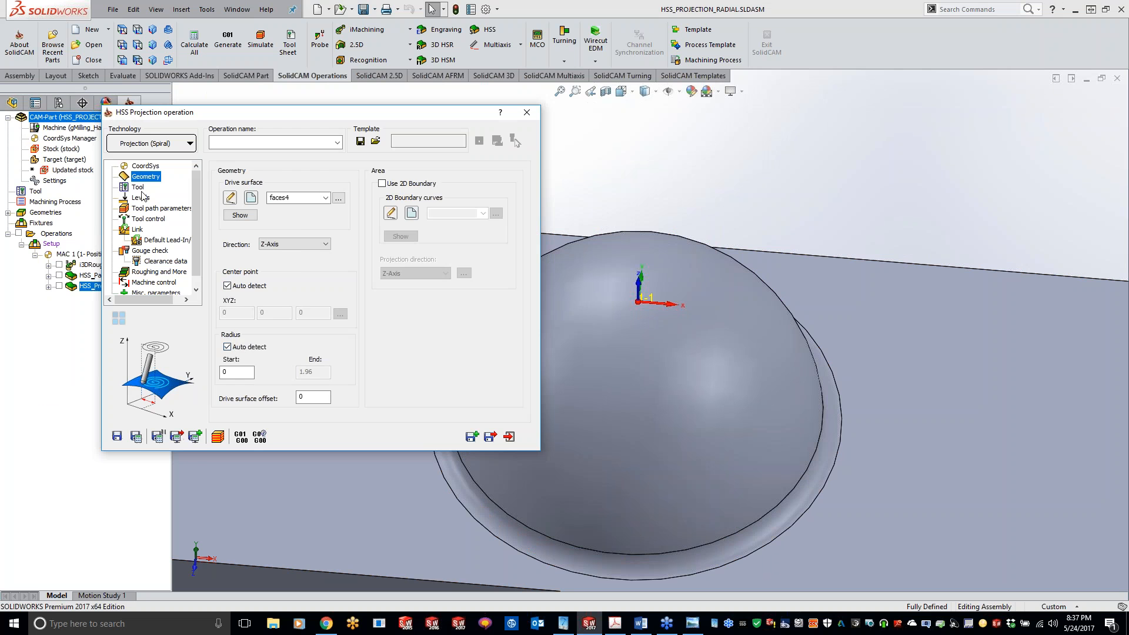
Step: Assign tool number 2, the 0.25 inch ball nose mill, to the spiral projection operation
{"action": "left_click", "coordinate": [139, 188]}
{"action": "left_click", "coordinate": [305, 353]}
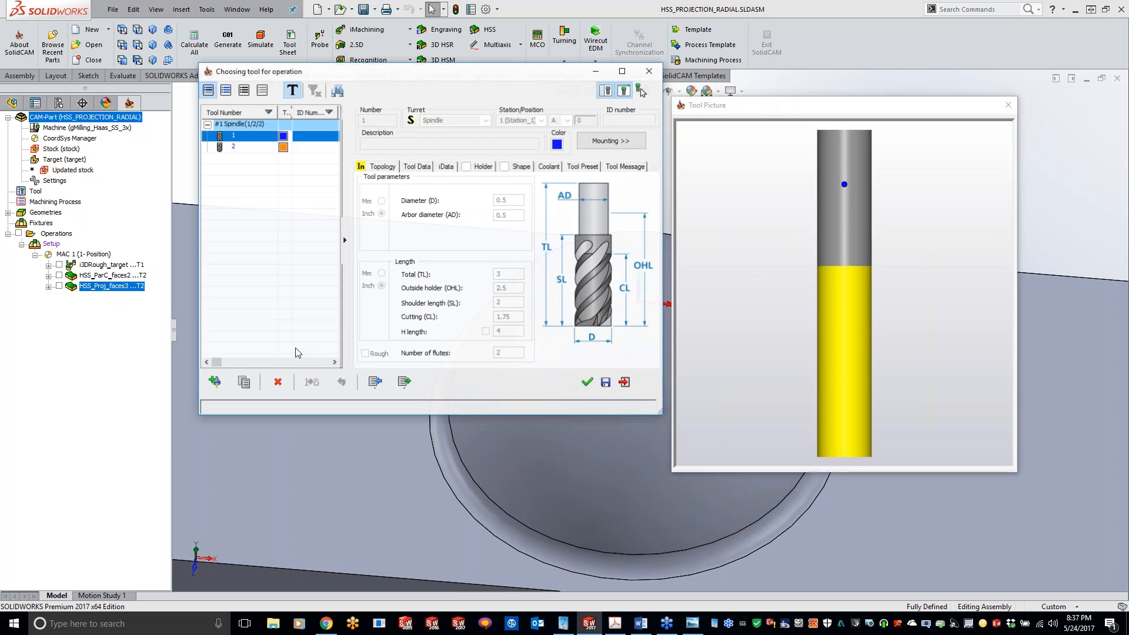
{"action": "double_click", "coordinate": [235, 146]}
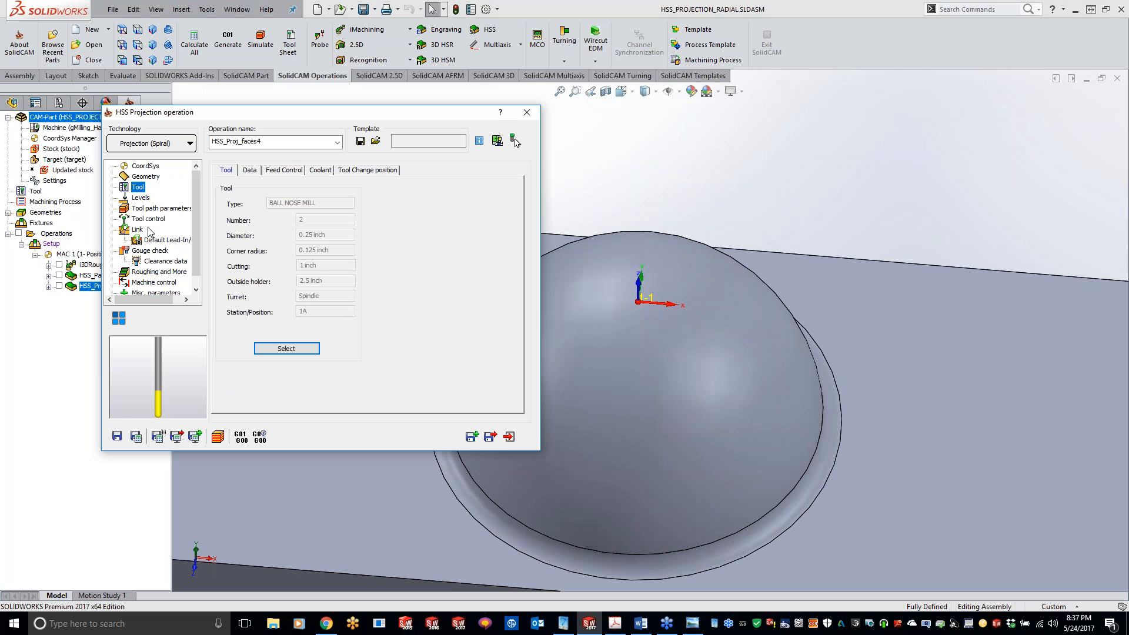
Step: Check the step over and CW cutting method, and save and calculate the spiral projection toolpath
{"action": "left_click", "coordinate": [147, 208]}
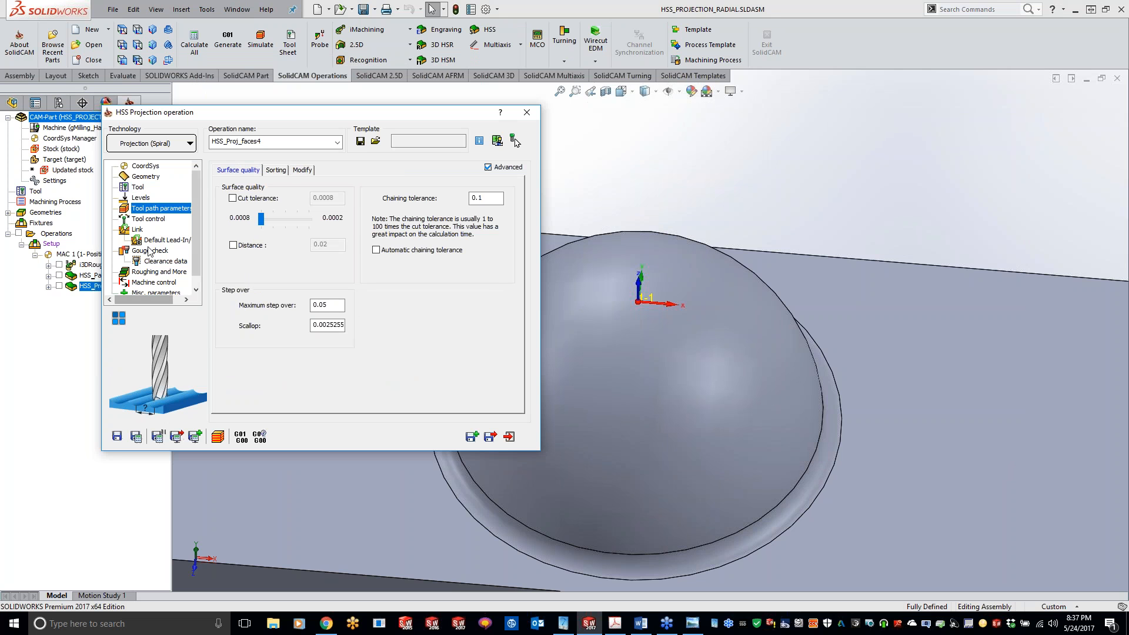
{"action": "left_click", "coordinate": [276, 170]}
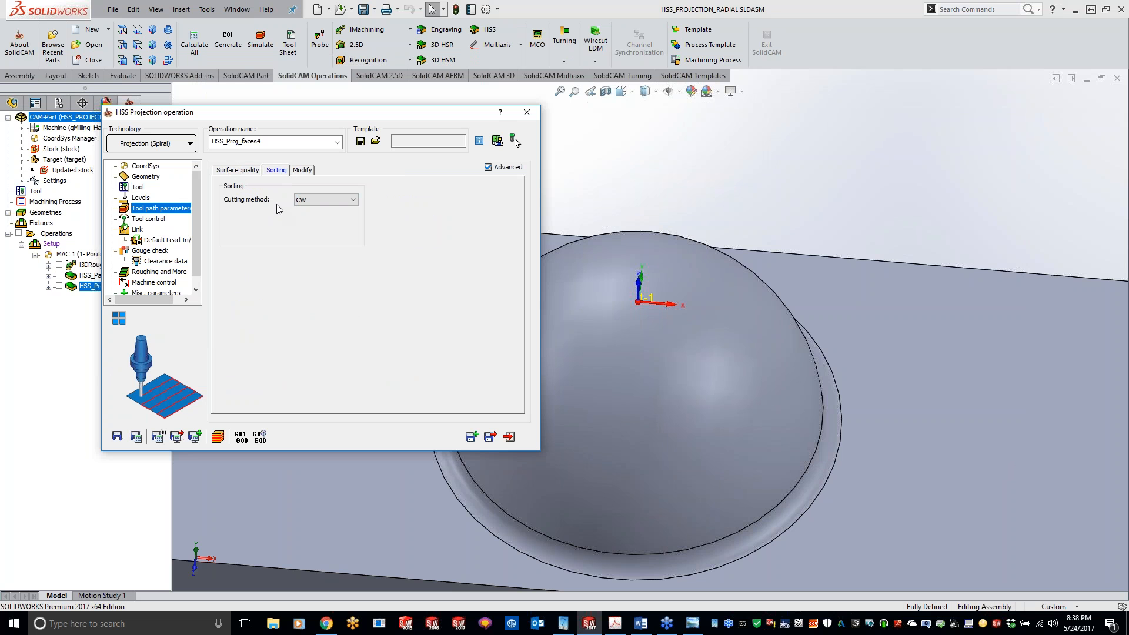
{"action": "left_click", "coordinate": [305, 200]}
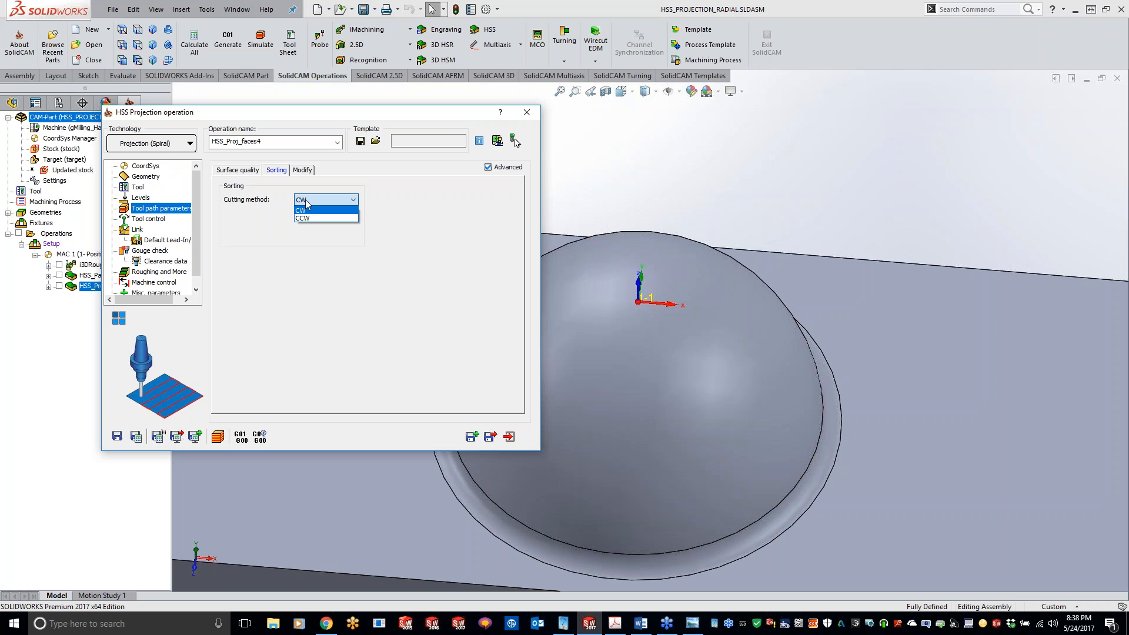
{"action": "left_click", "coordinate": [305, 200]}
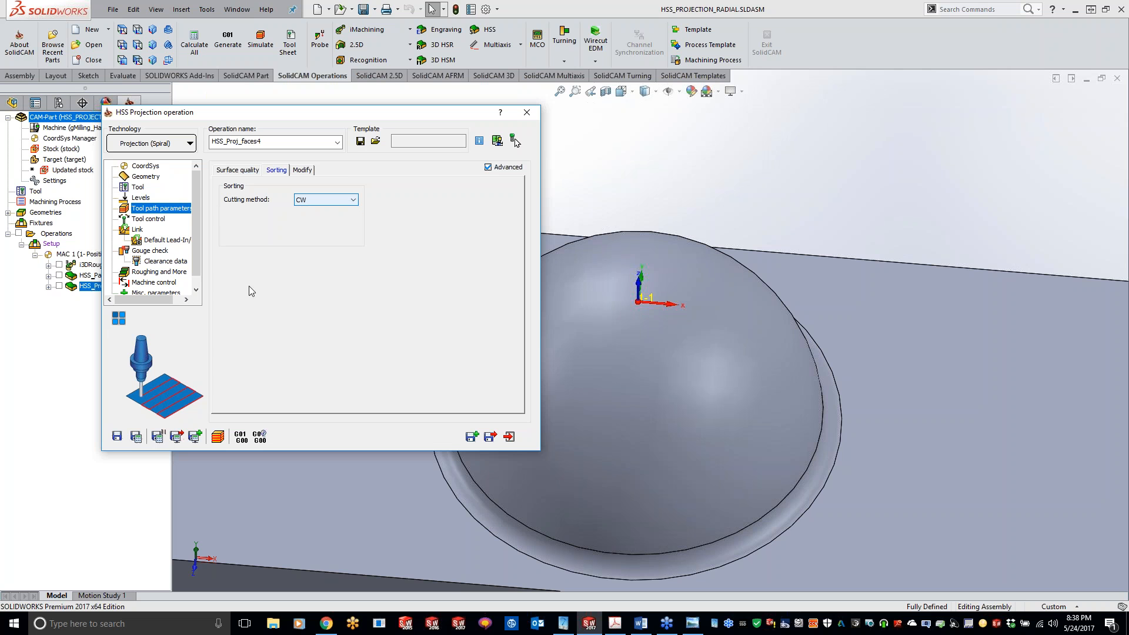
{"action": "left_click", "coordinate": [136, 437]}
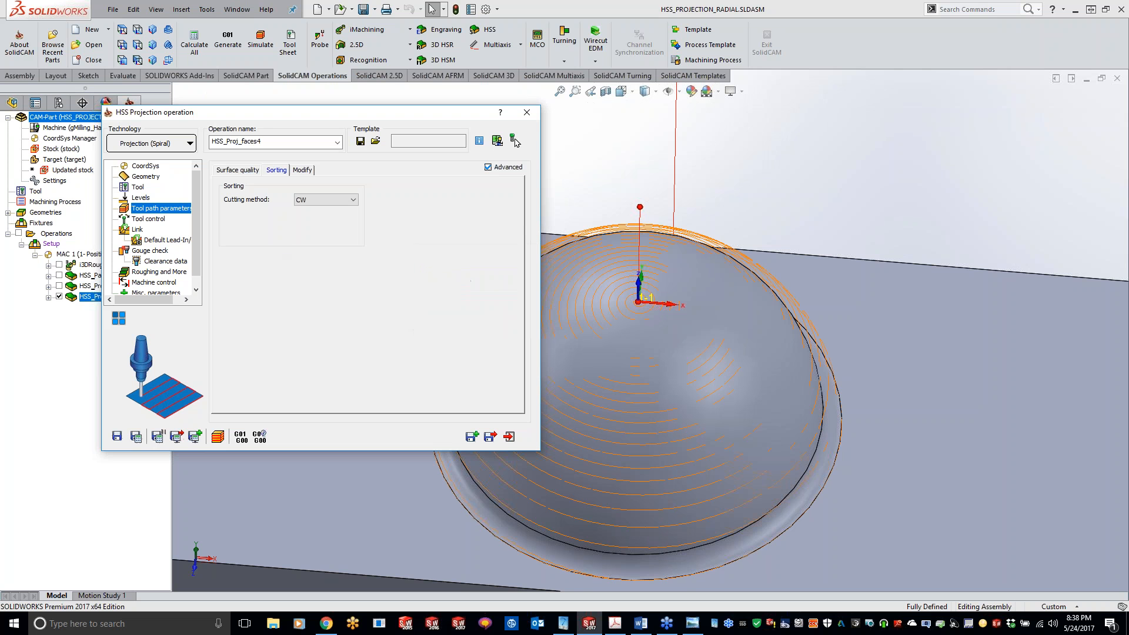
{"action": "left_click", "coordinate": [835, 175]}
{"action": "middle_click_drag", "start_coordinate": [834, 175], "coordinate": [781, 244]}
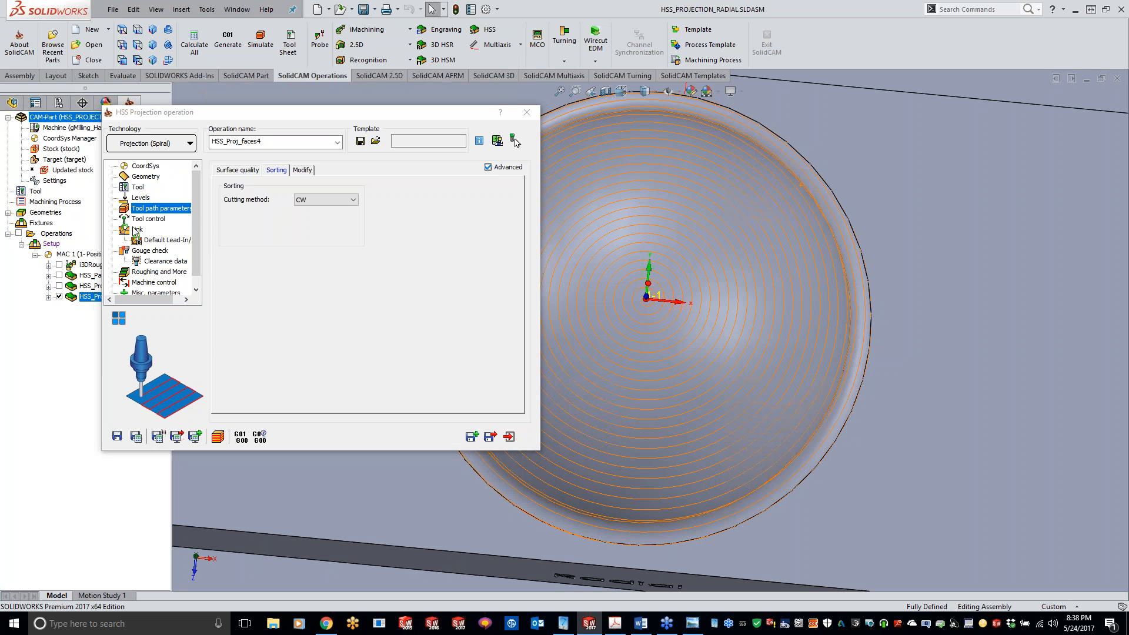
Step: Set the spiral projection's maximum step over to 0.01 and recalculate the operation
{"action": "left_click", "coordinate": [229, 170]}
{"action": "double_click", "coordinate": [330, 305]}
{"action": "type", "text": "0.01"}
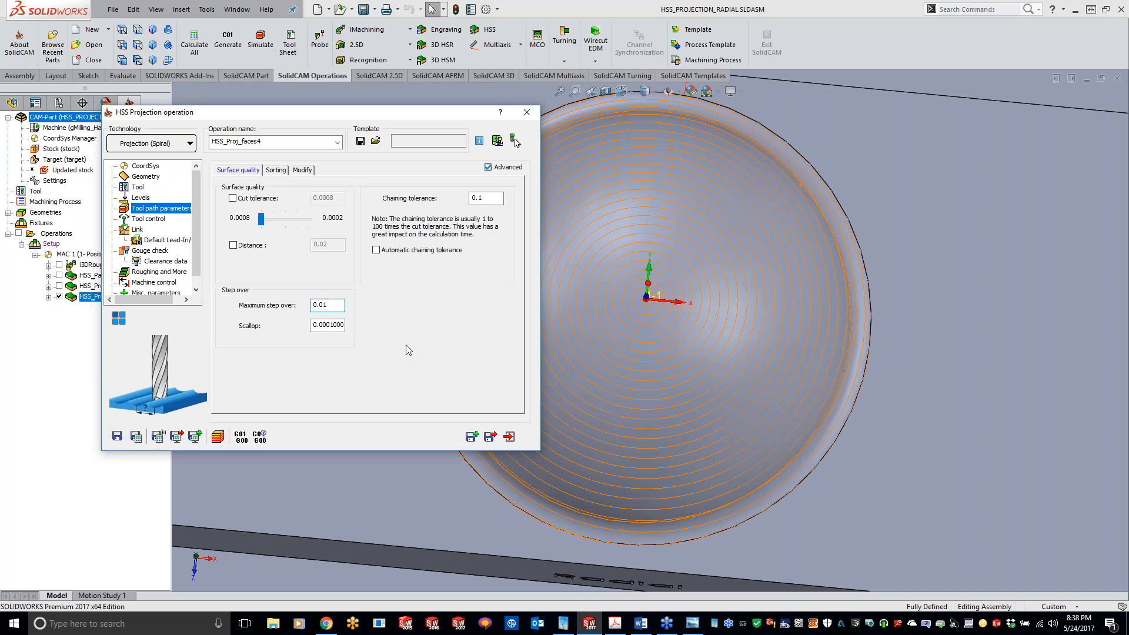
{"action": "left_click", "coordinate": [136, 437]}
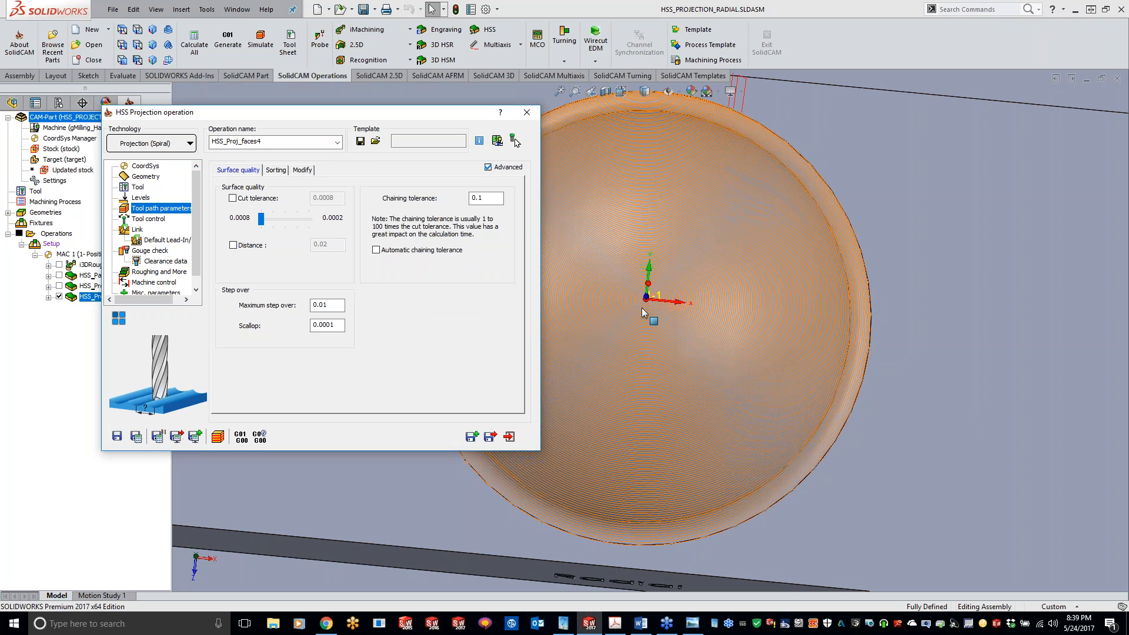
Step: Collapse the operation dialog and view the spiral projection toolpath normal to the block's flat top face
{"action": "left_click", "coordinate": [59, 275]}
{"action": "left_click", "coordinate": [59, 276]}
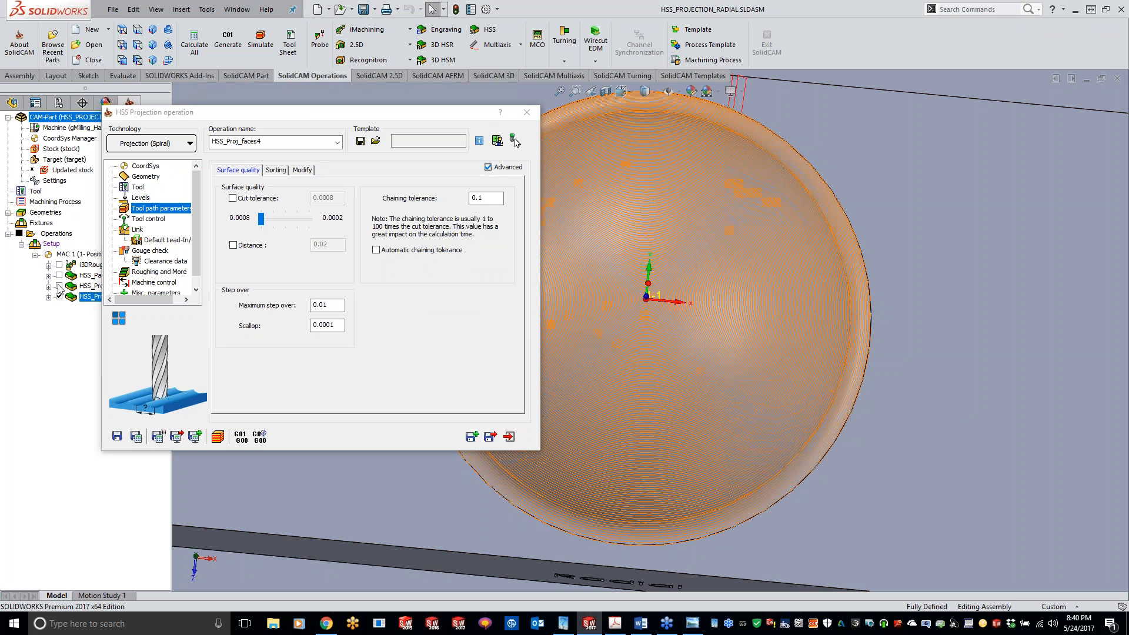
{"action": "left_click", "coordinate": [515, 141]}
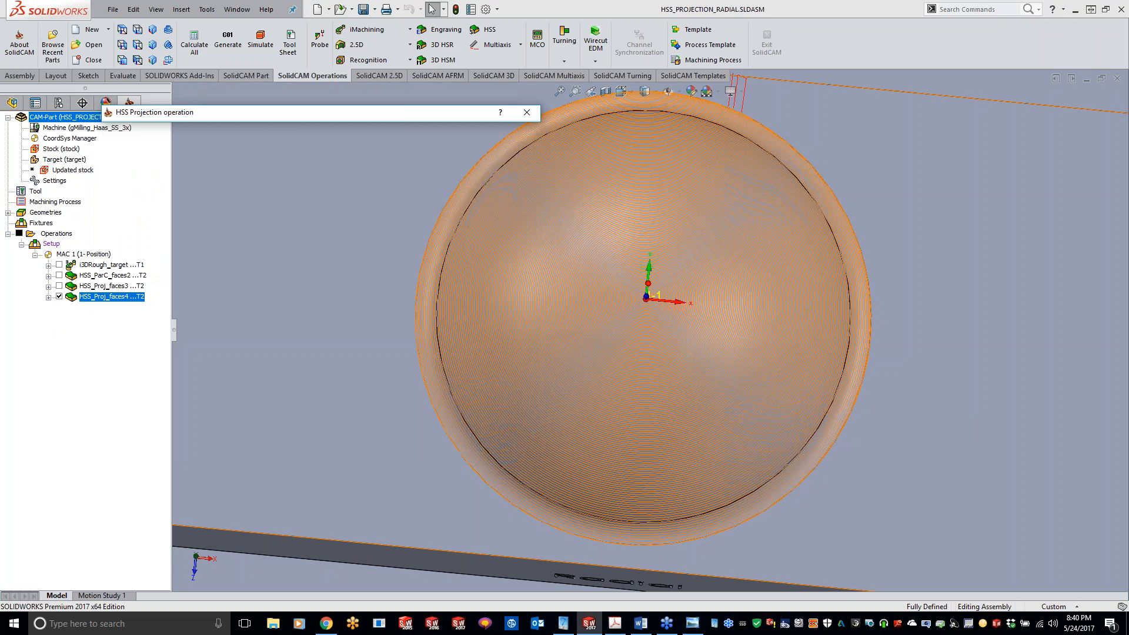
{"action": "left_click", "coordinate": [341, 334]}
{"action": "scroll", "coordinate": [534, 373], "scroll_direction": "down", "scroll_amount": 5}
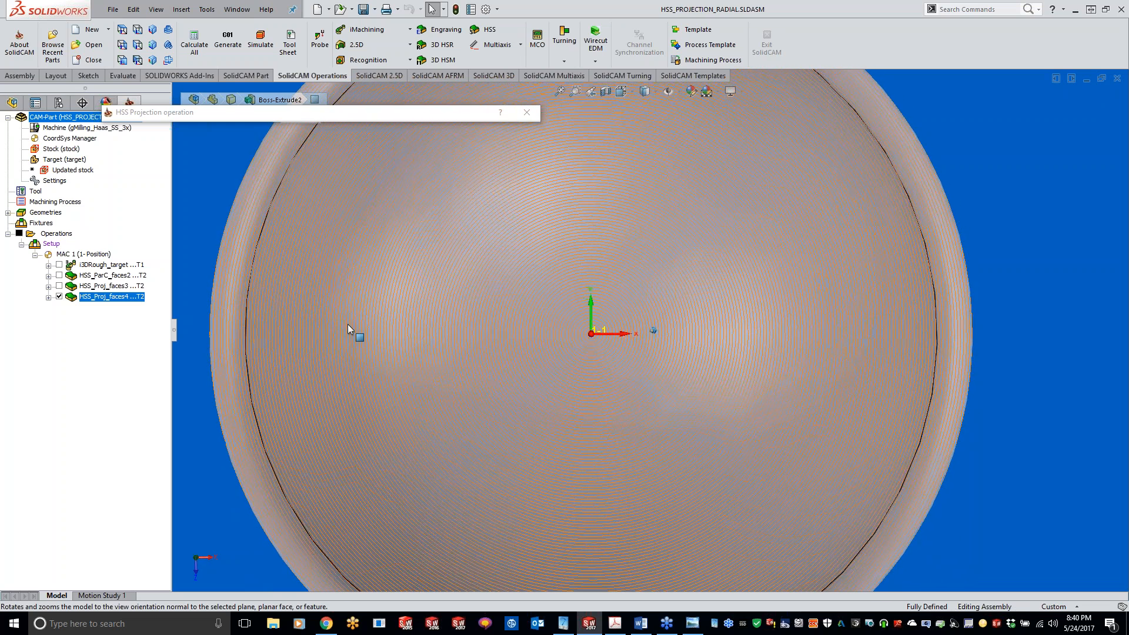
Step: Alternate the display of the HSS_ParC_faces2 and HSS_Proj_faces4 toolpaths to compare their spacing over the dome and fillet
{"action": "left_click", "coordinate": [58, 297]}
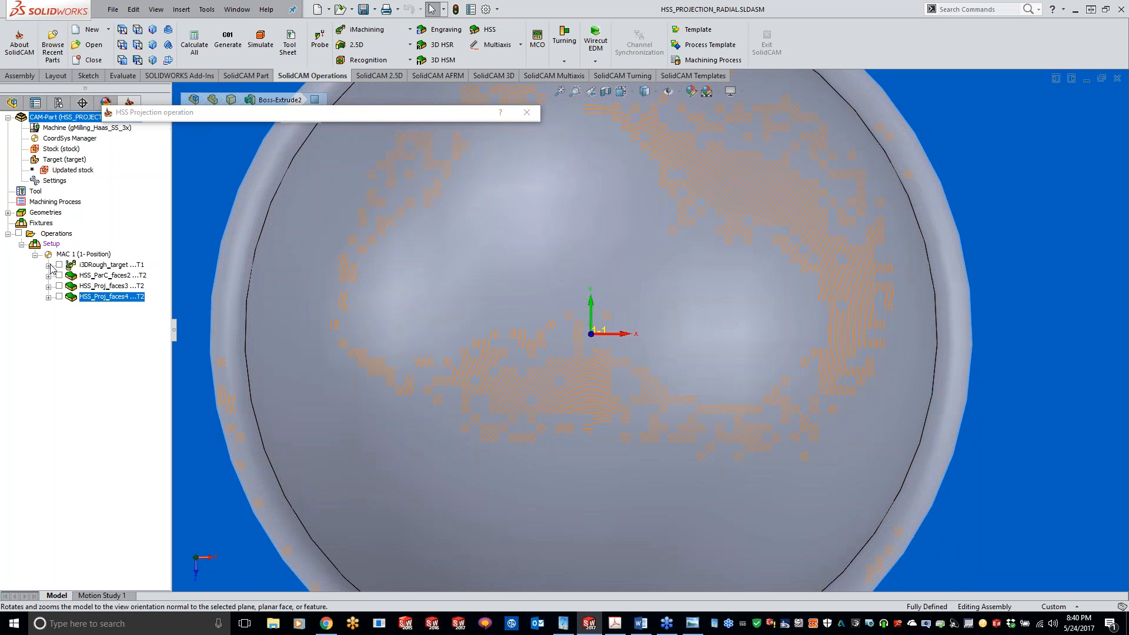
{"action": "left_click", "coordinate": [59, 275]}
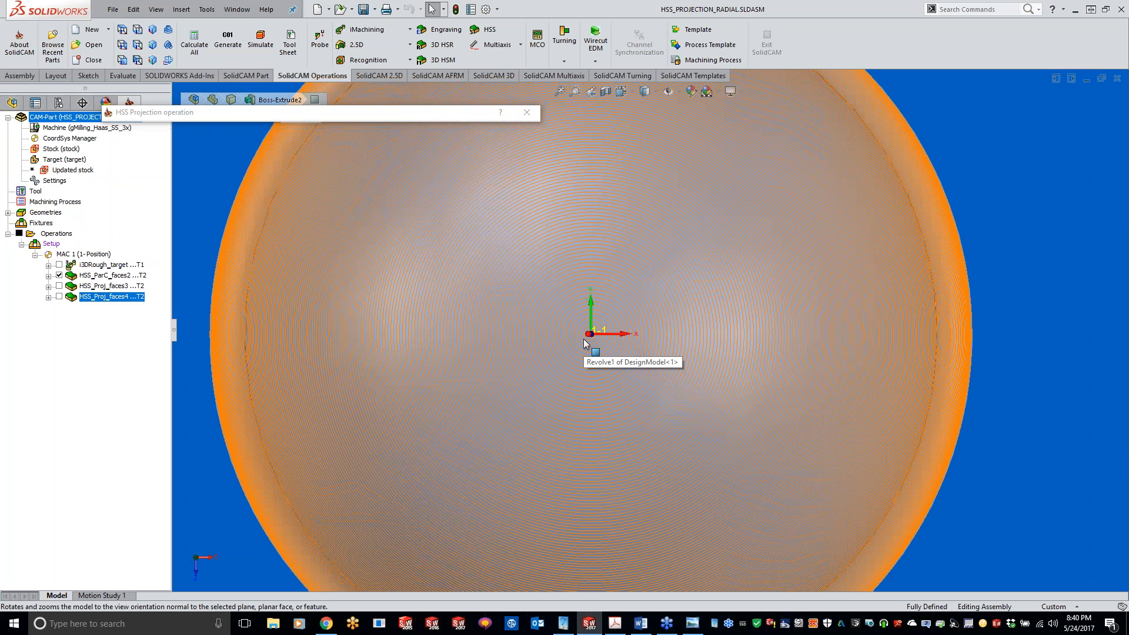
{"action": "left_click", "coordinate": [59, 275]}
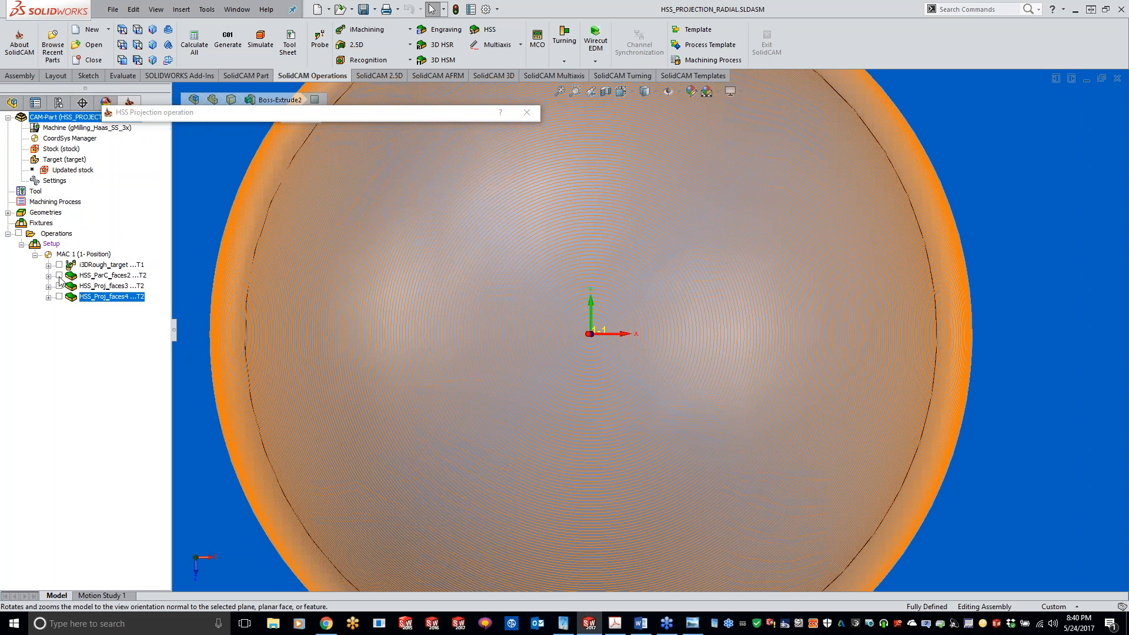
{"action": "left_click", "coordinate": [59, 297]}
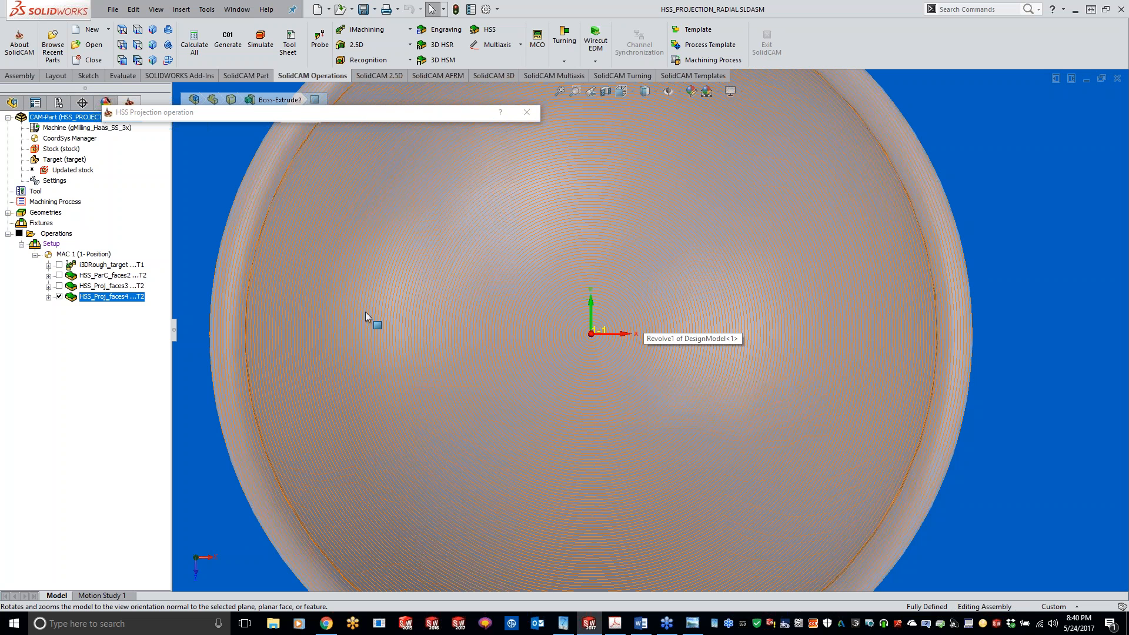
{"action": "left_click", "coordinate": [59, 296]}
{"action": "left_click", "coordinate": [59, 275]}
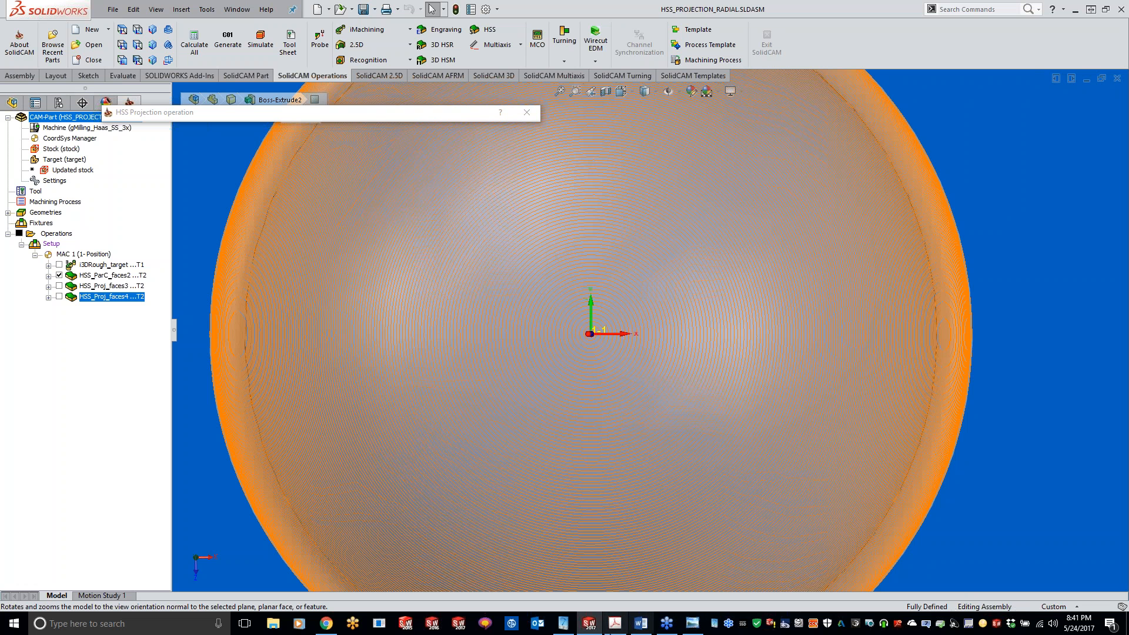
Step: Switch to Intel Extreme Tuning Utility to check the processor core settings, and return to the CAM part
{"action": "left_click", "coordinate": [562, 625]}
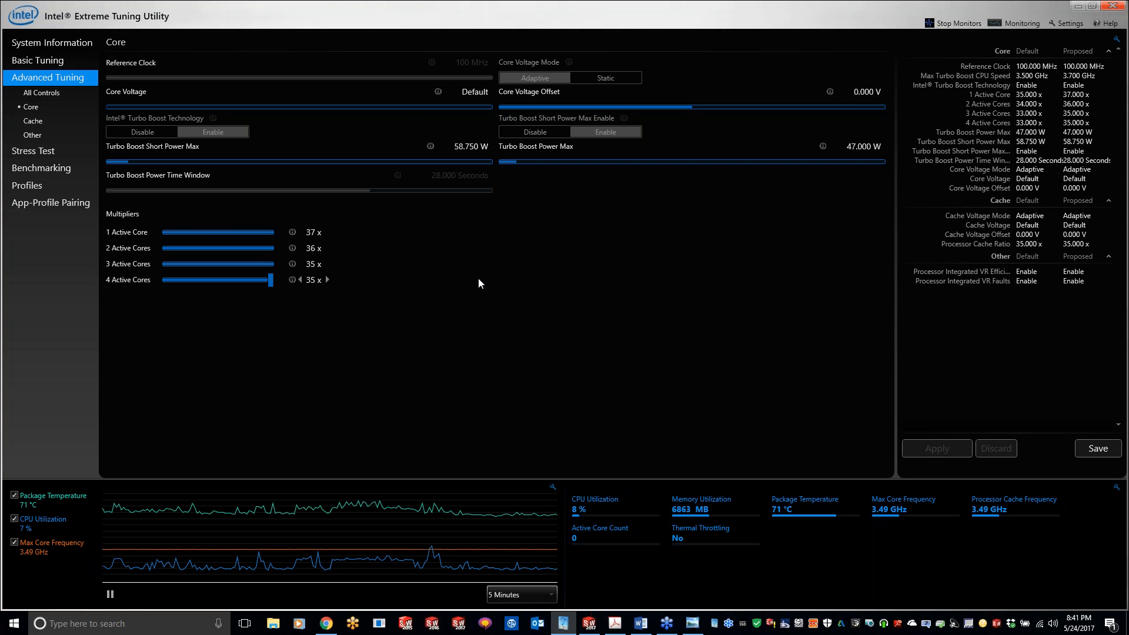
{"action": "left_click", "coordinate": [1077, 6]}
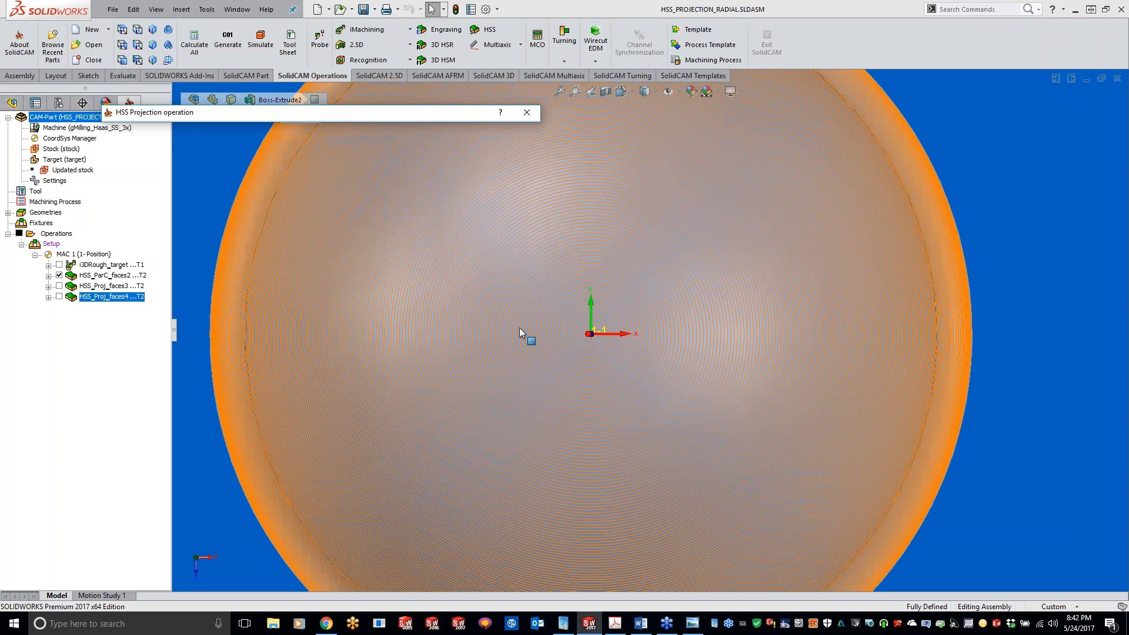
Step: Hide the HSS_ParC_faces2 toolpath and reopen the spiral projection operation HSS_Proj_faces4 for editing
{"action": "scroll", "coordinate": [549, 322], "scroll_direction": "up", "scroll_amount": 5}
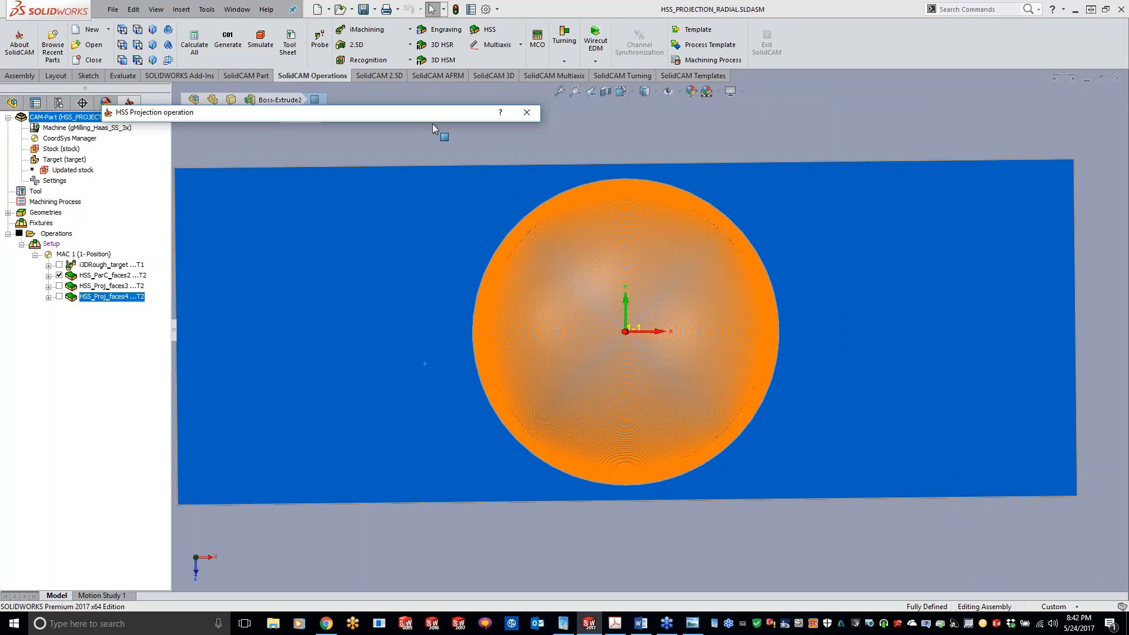
{"action": "left_click", "coordinate": [527, 113]}
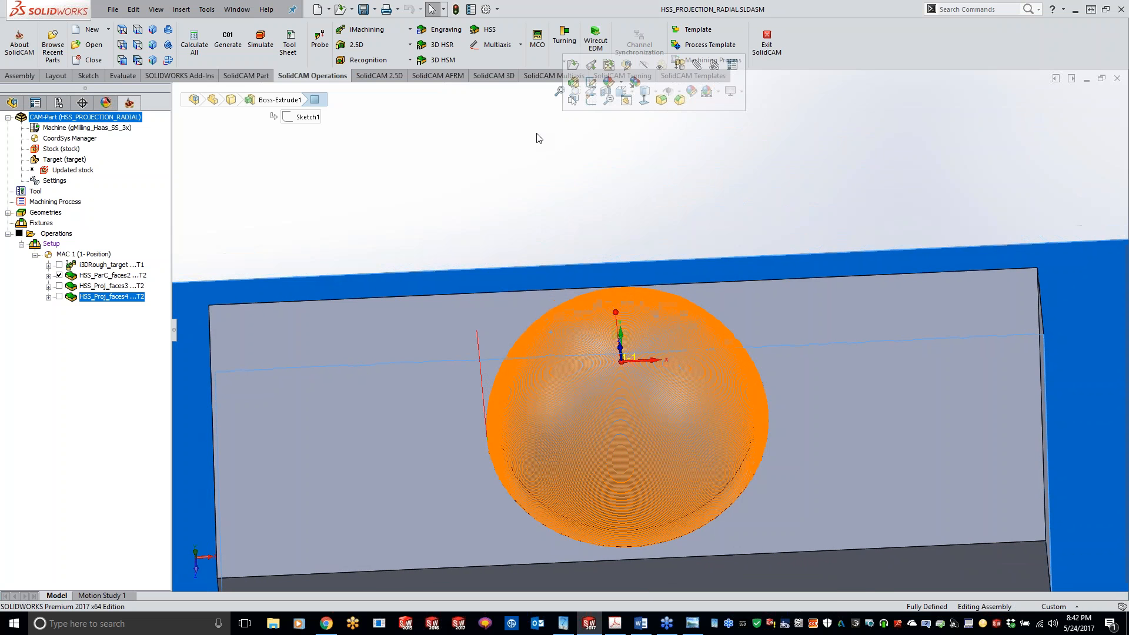
{"action": "left_click", "coordinate": [433, 210]}
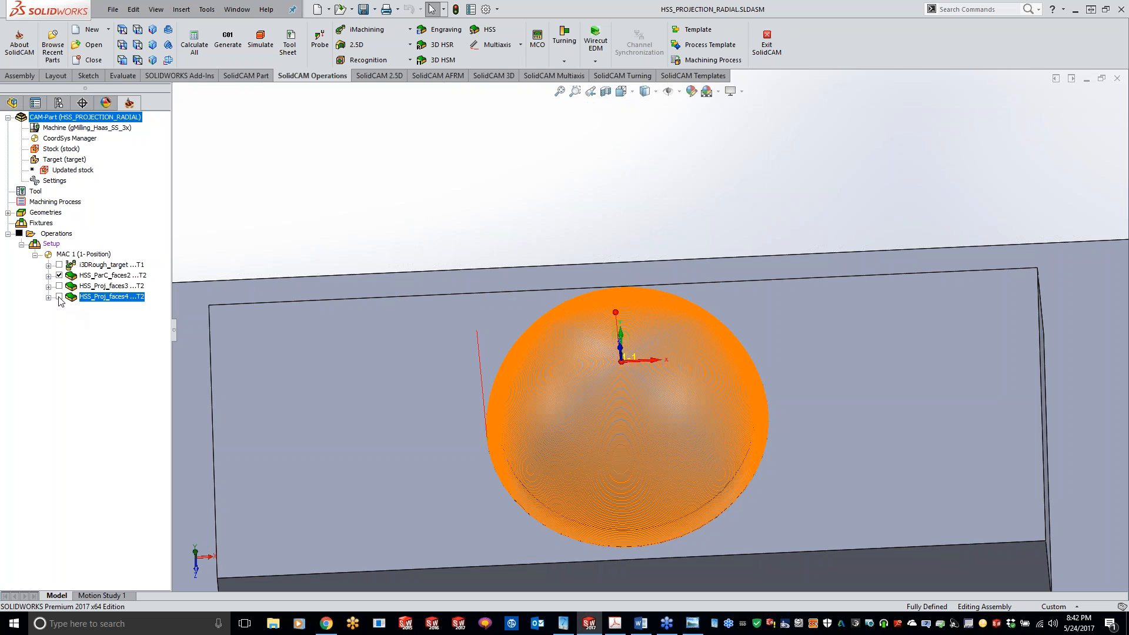
{"action": "left_click", "coordinate": [59, 276]}
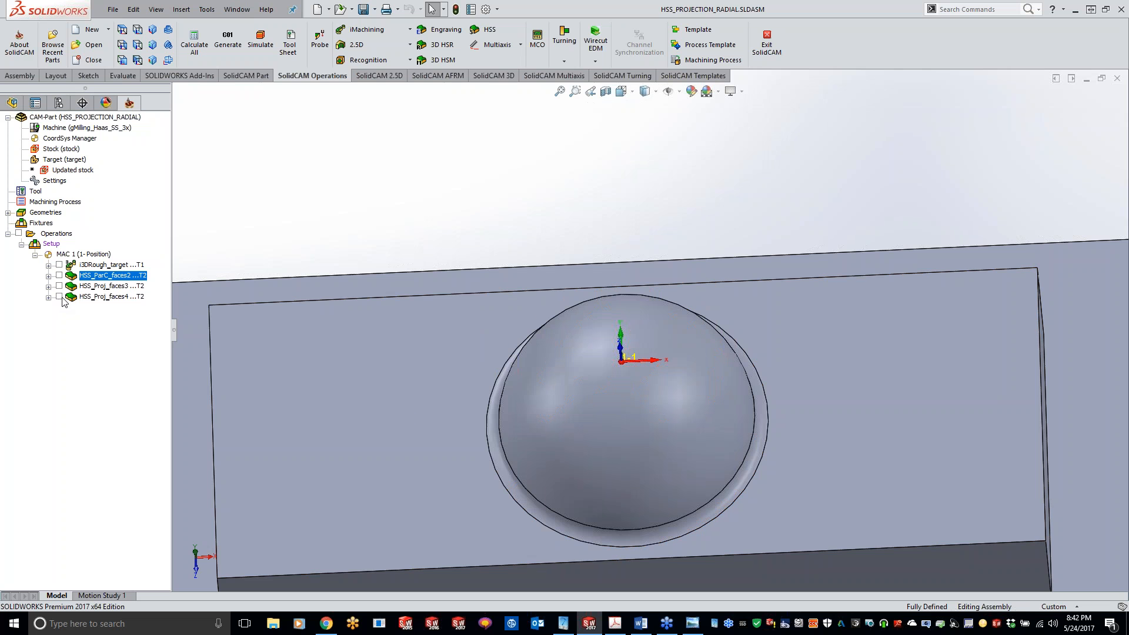
{"action": "left_click", "coordinate": [96, 299]}
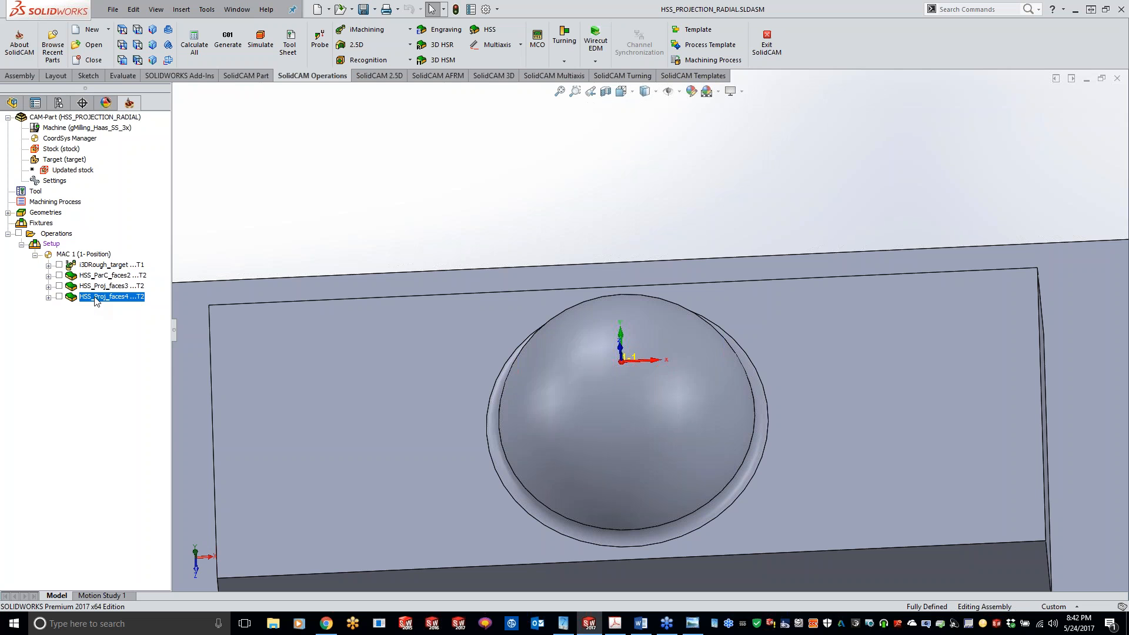
{"action": "double_click", "coordinate": [95, 297]}
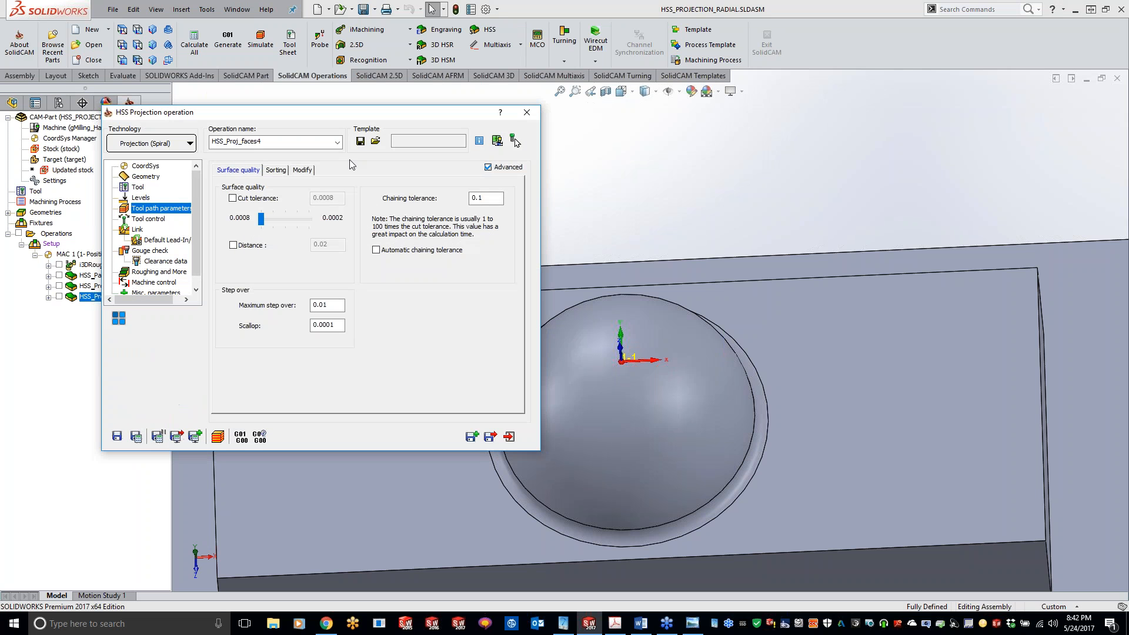
Step: Set the drive surface direction of the HSS_Proj_faces4 spiral projection operation to Y-Axis
{"action": "left_click", "coordinate": [147, 177]}
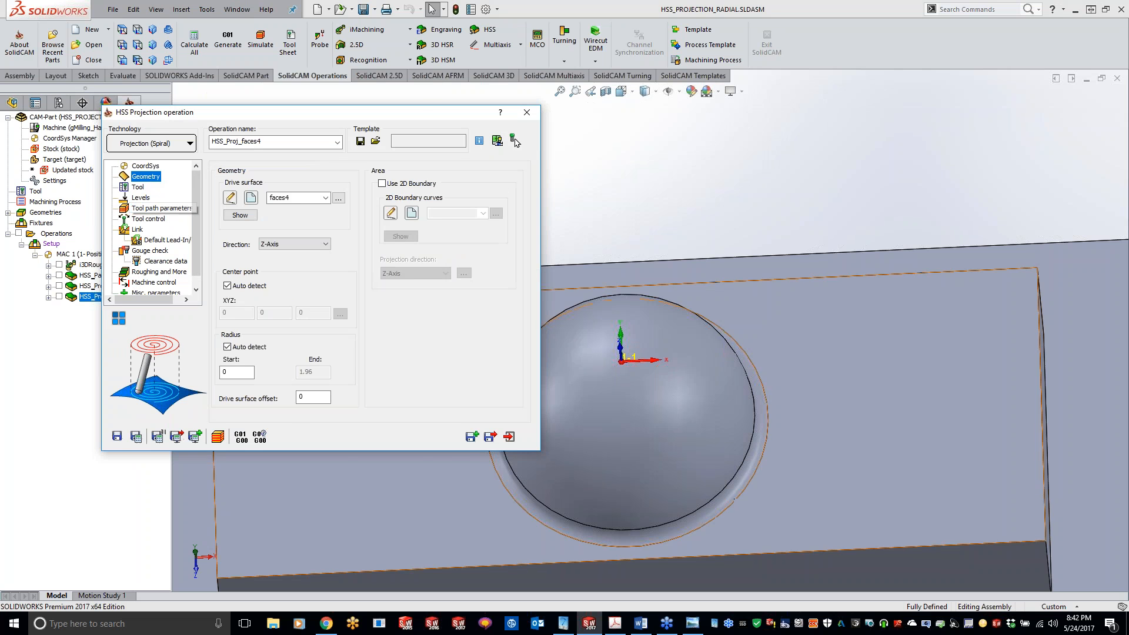
{"action": "left_click_drag", "start_coordinate": [410, 117], "coordinate": [369, 55]}
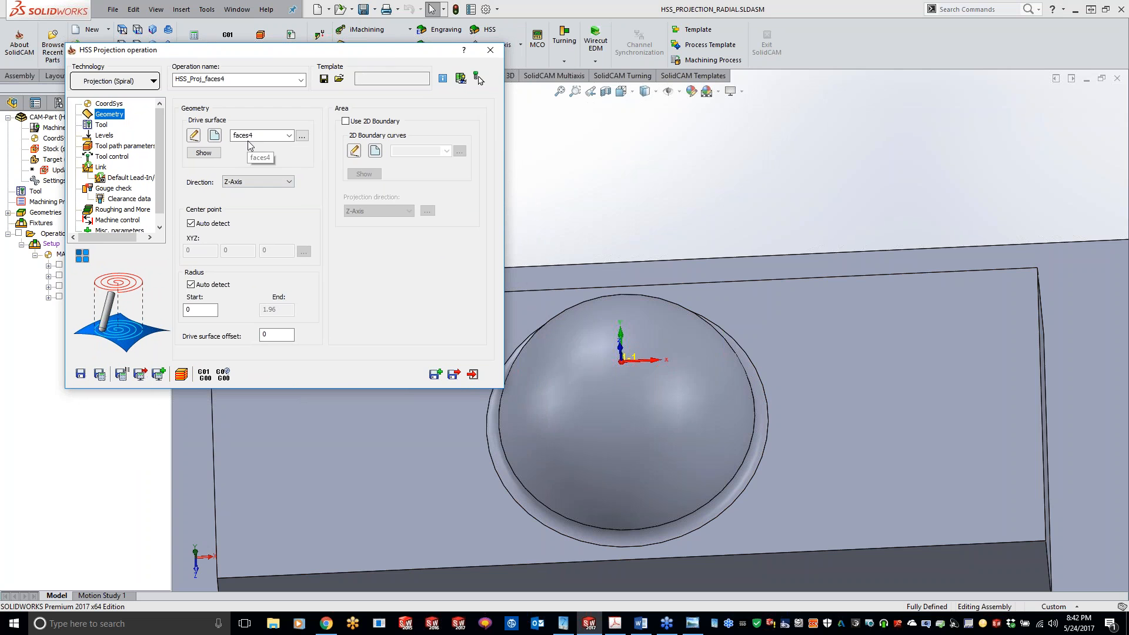
{"action": "left_click", "coordinate": [263, 181]}
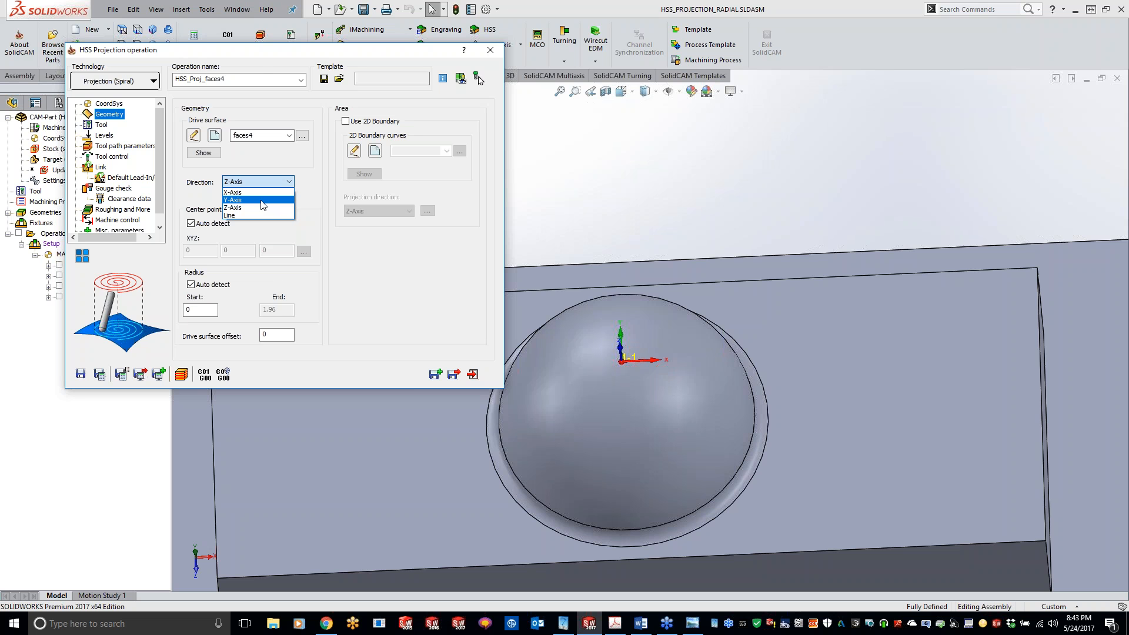
{"action": "left_click", "coordinate": [262, 200]}
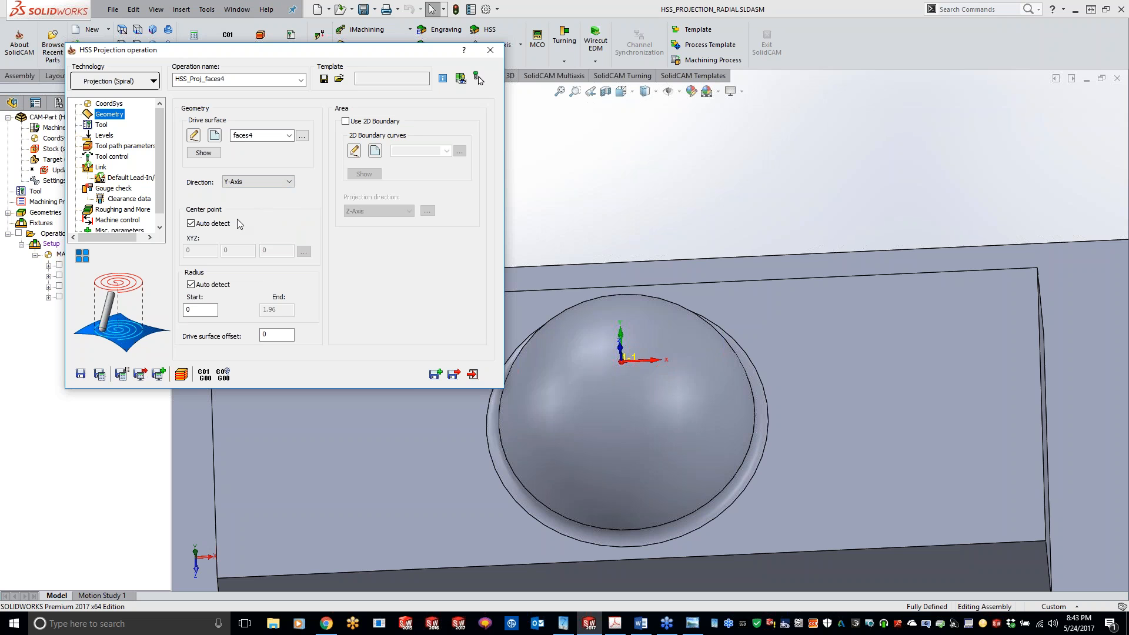
{"action": "left_click", "coordinate": [99, 374]}
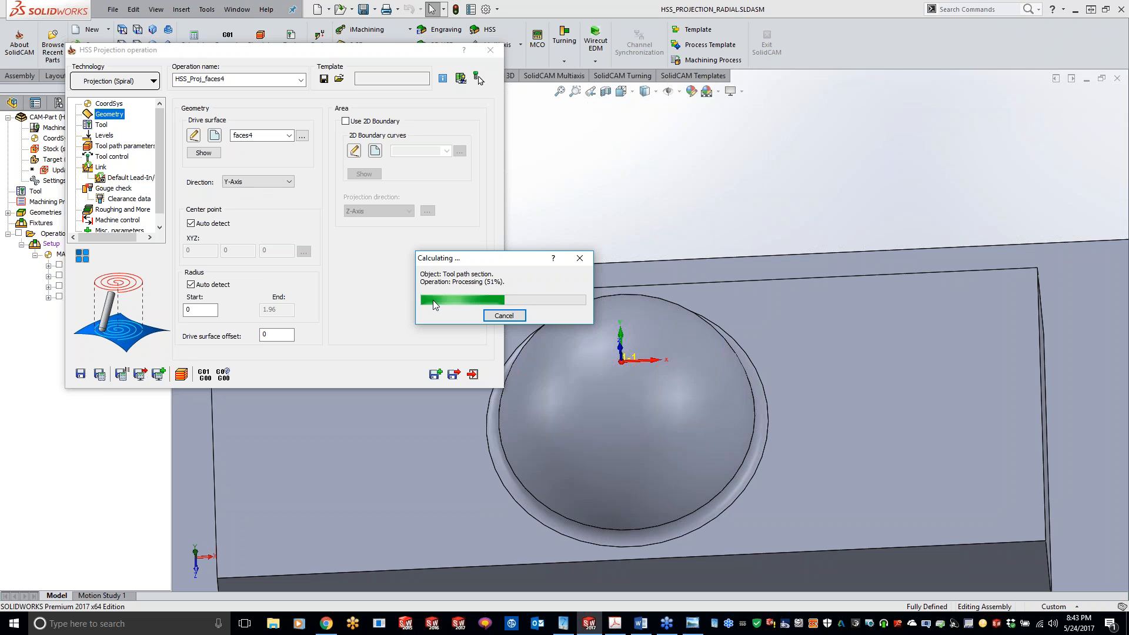
{"action": "left_click", "coordinate": [503, 317]}
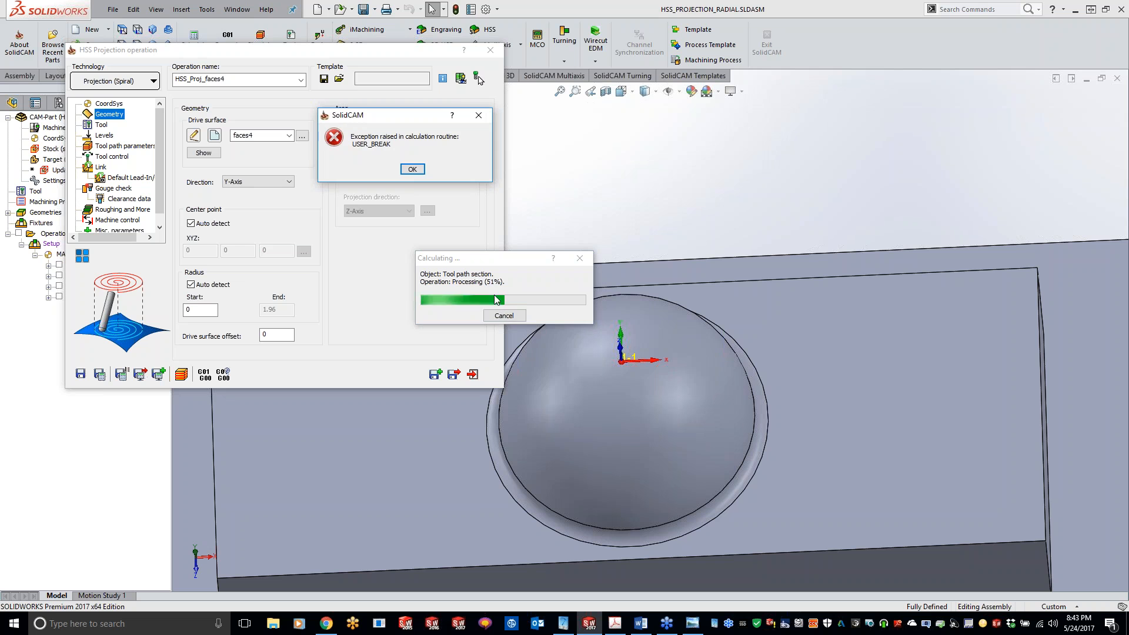
{"action": "left_click", "coordinate": [412, 169]}
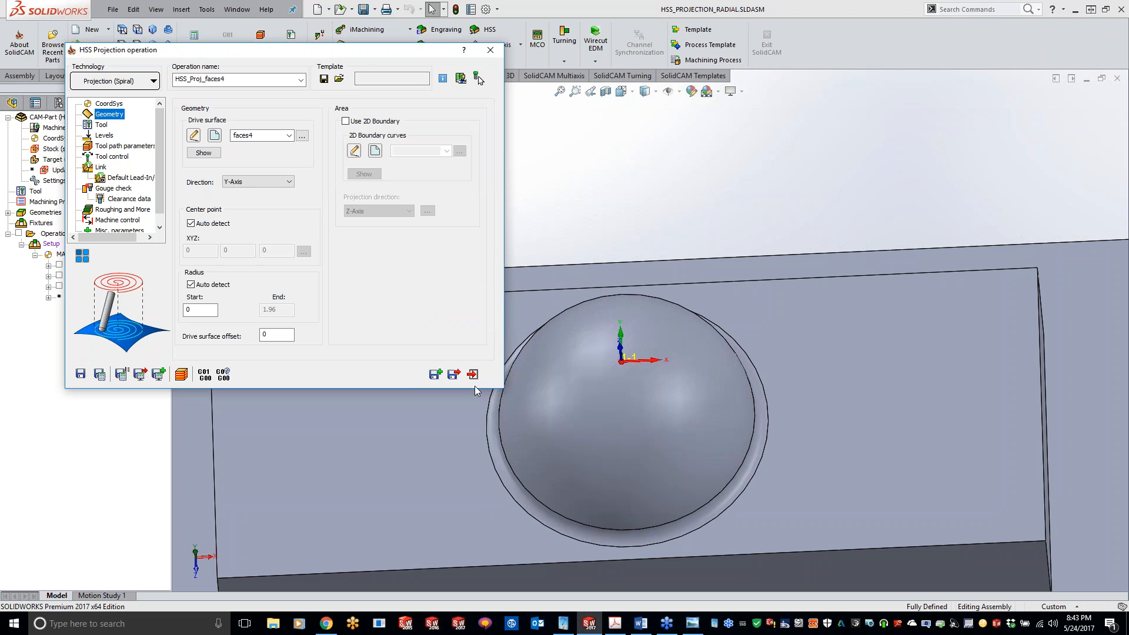
Step: Set the maximum step over to 0.1 in the tool path parameters, and save and calculate the spiral projection operation
{"action": "left_click", "coordinate": [106, 157]}
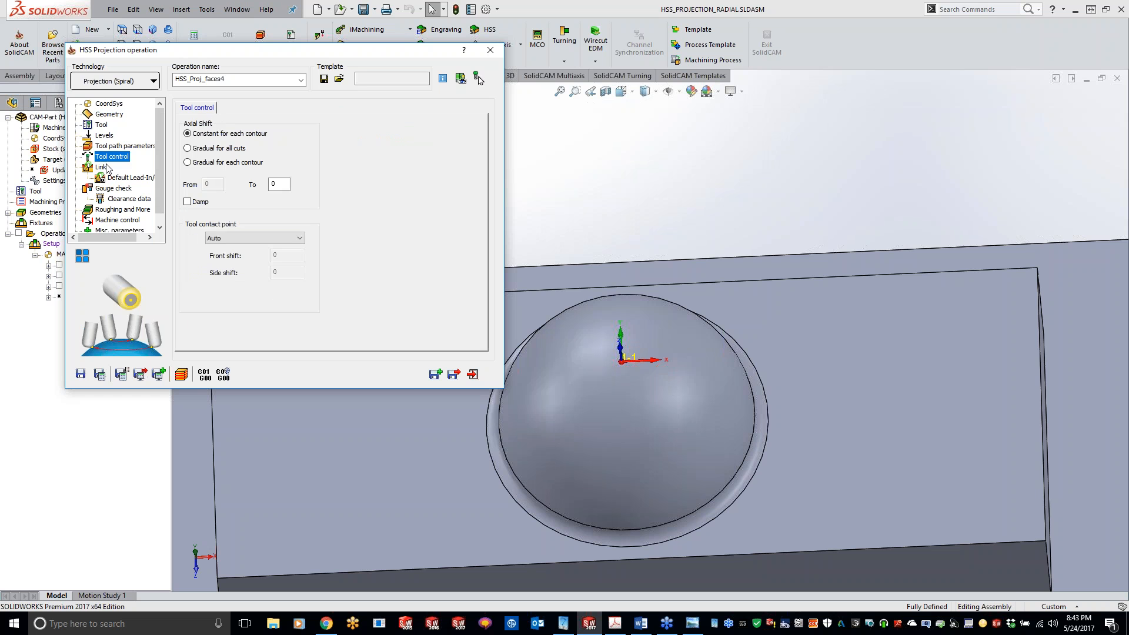
{"action": "left_click", "coordinate": [117, 146]}
{"action": "key", "text": "shift+Tab"}
{"action": "type", "text": ".0"}
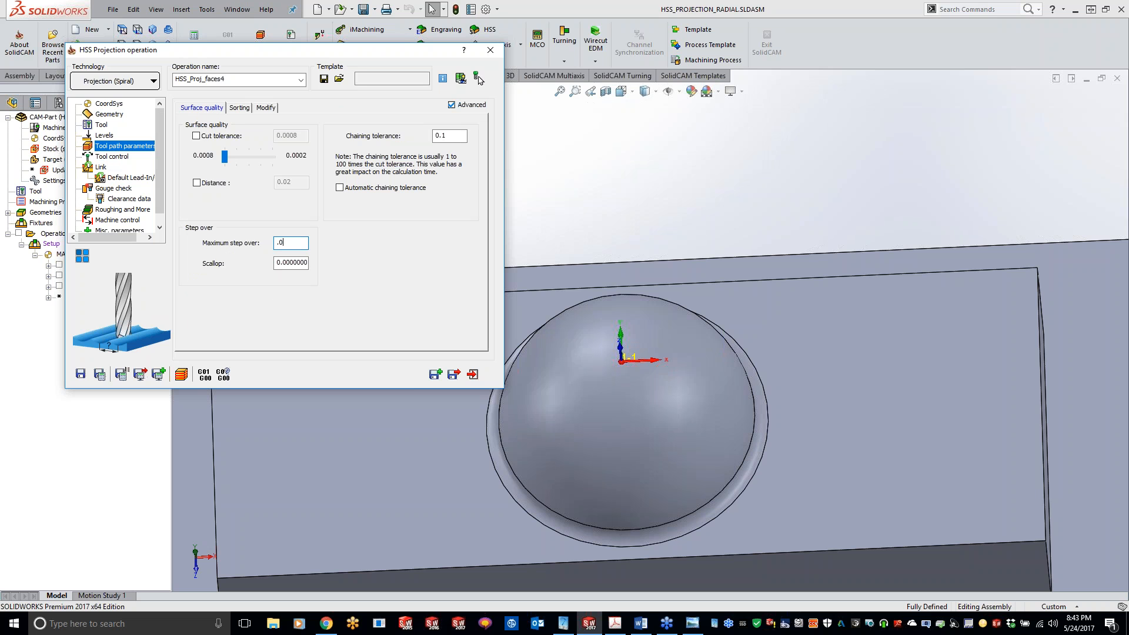
{"action": "type", "text": "11"}
{"action": "left_click", "coordinate": [100, 374]}
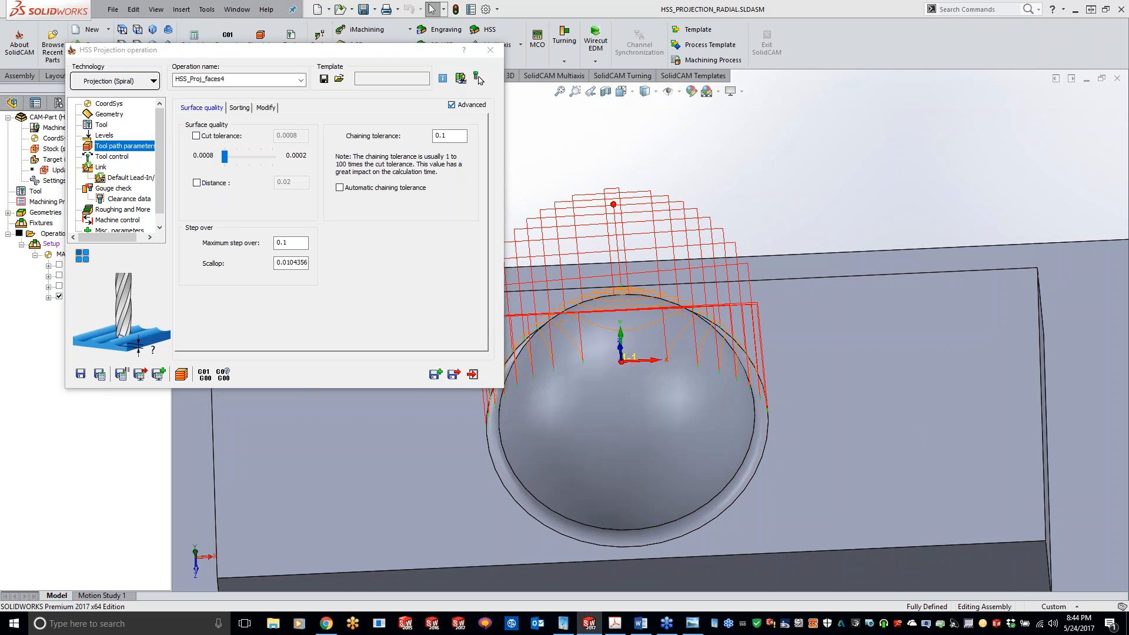
Step: Change the spiral projection's geometry direction to X-Axis, and save and recalculate the operation
{"action": "mouse_move", "coordinate": [804, 202]}
{"action": "middle_mouse_down"}
{"action": "mouse_move", "coordinate": [663, 332]}
{"action": "mouse_move", "coordinate": [825, 197]}
{"action": "middle_mouse_up"}
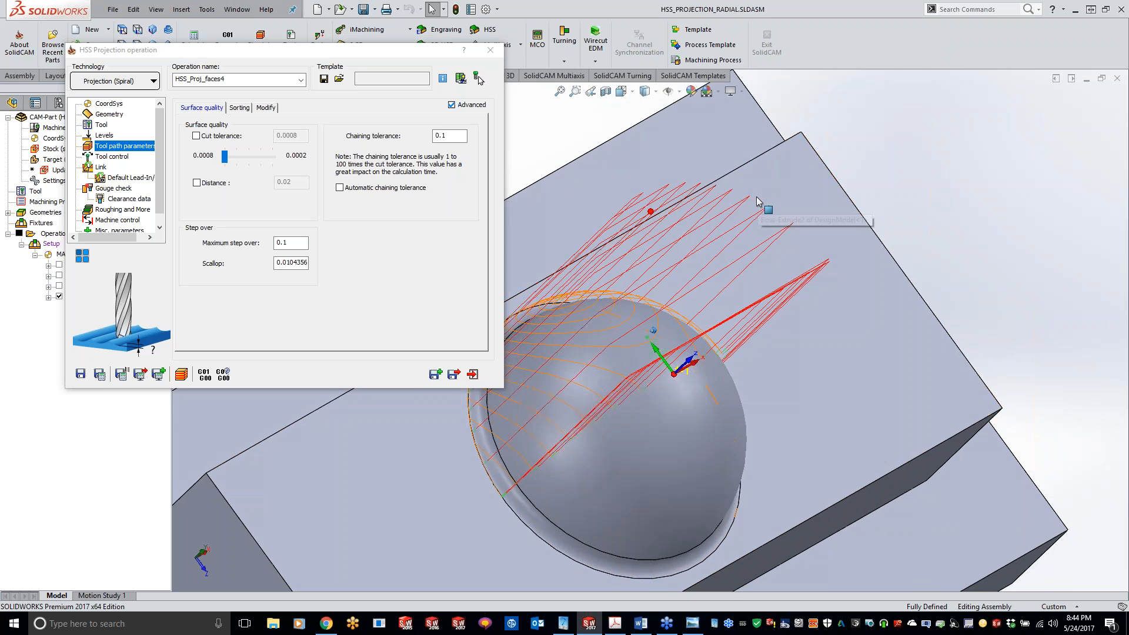
{"action": "middle_click_drag", "start_coordinate": [754, 197], "coordinate": [710, 200]}
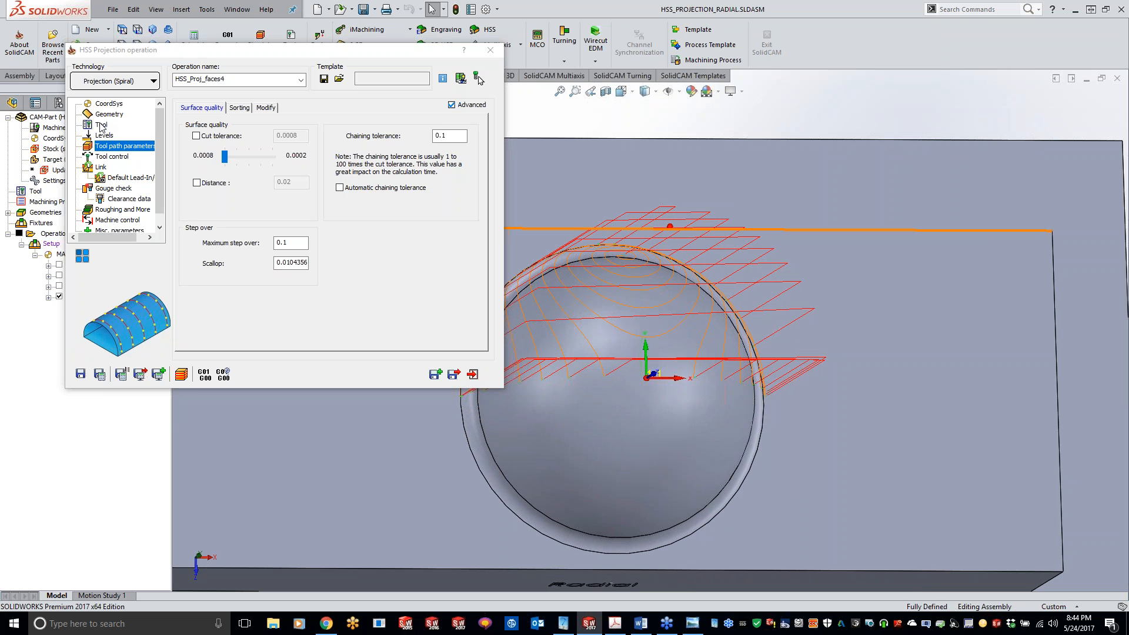
{"action": "scroll", "coordinate": [103, 126], "scroll_direction": "down", "scroll_amount": 1}
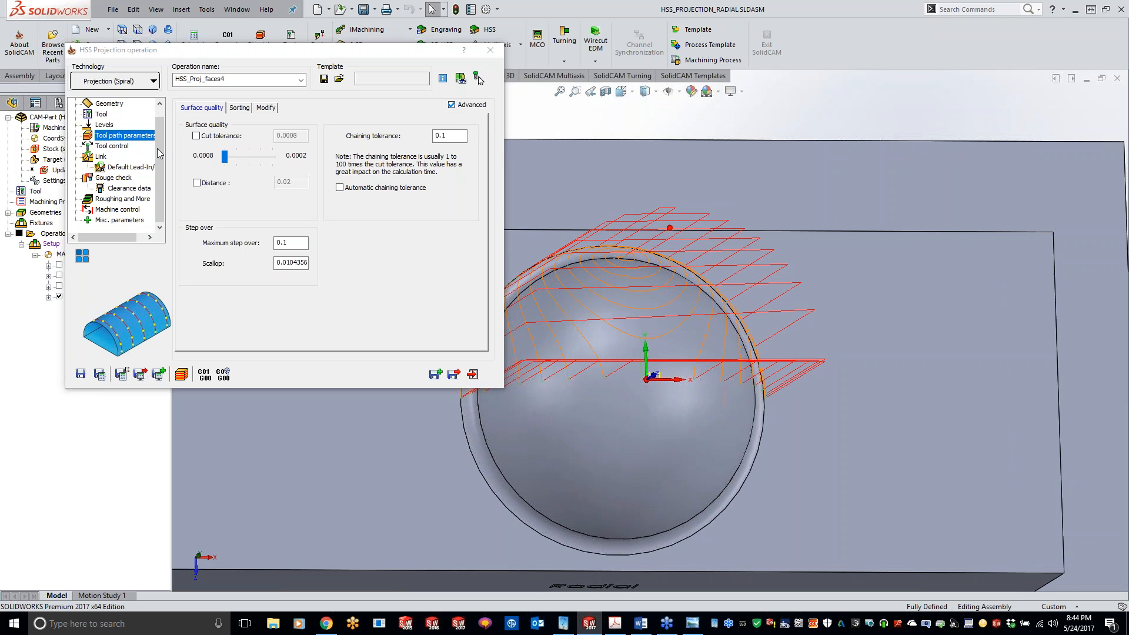
{"action": "left_click", "coordinate": [108, 104]}
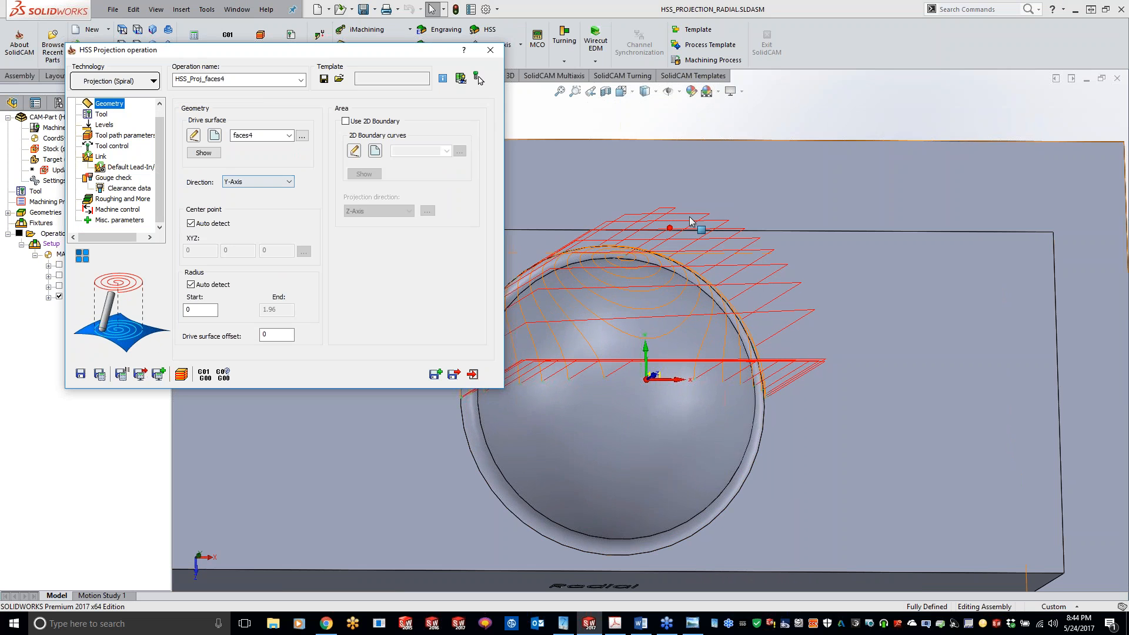
{"action": "left_click", "coordinate": [605, 120]}
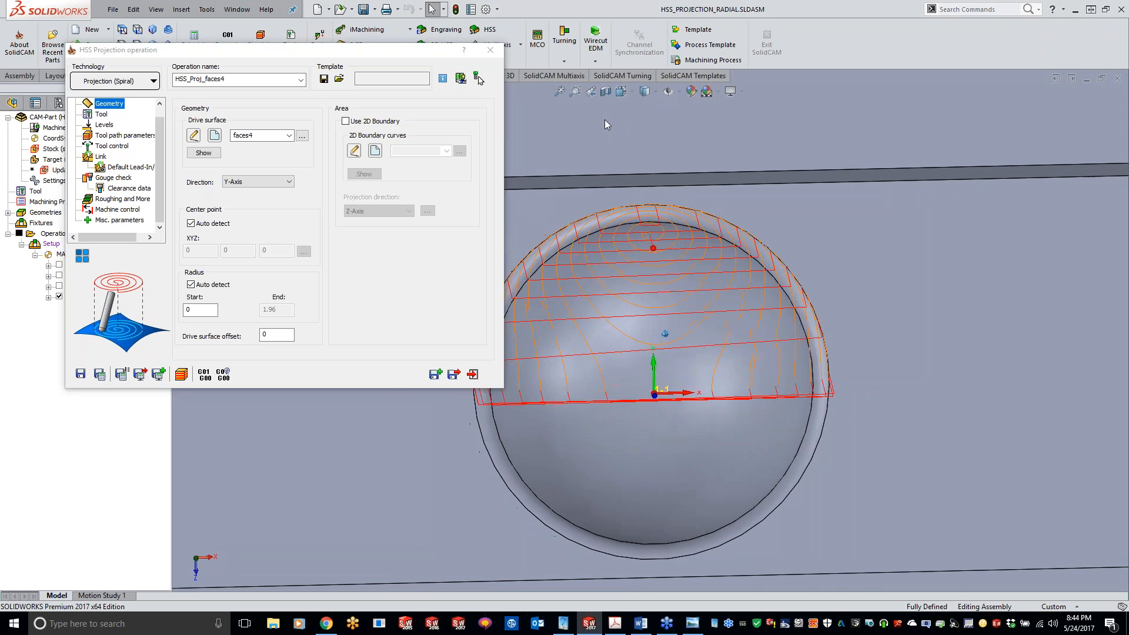
{"action": "left_click", "coordinate": [263, 183]}
{"action": "left_click", "coordinate": [259, 192]}
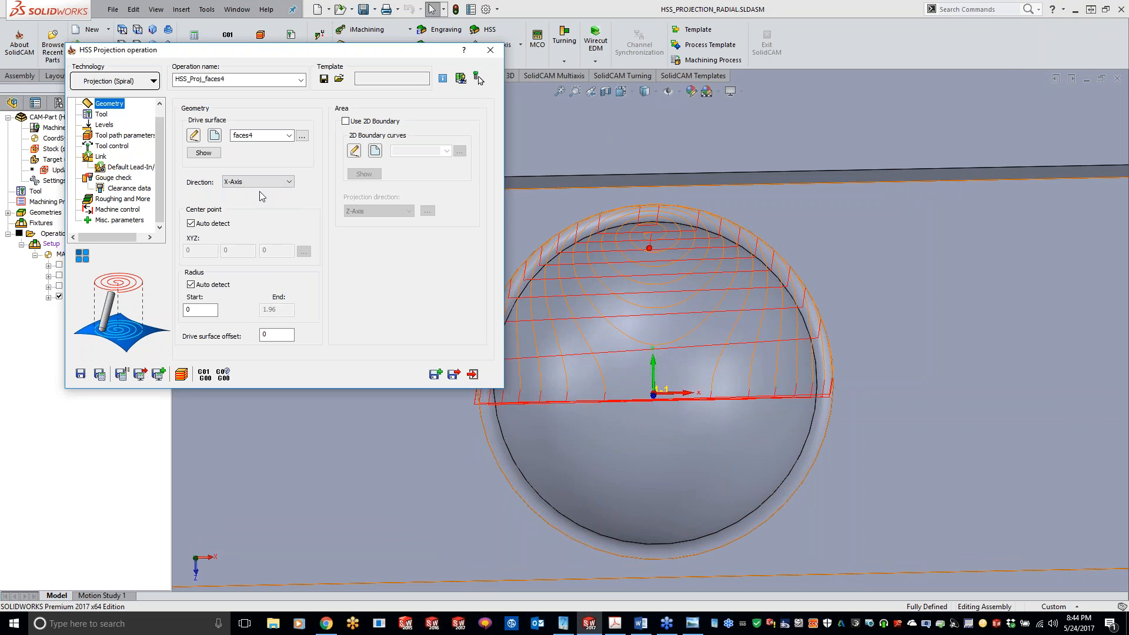
{"action": "left_click", "coordinate": [99, 374]}
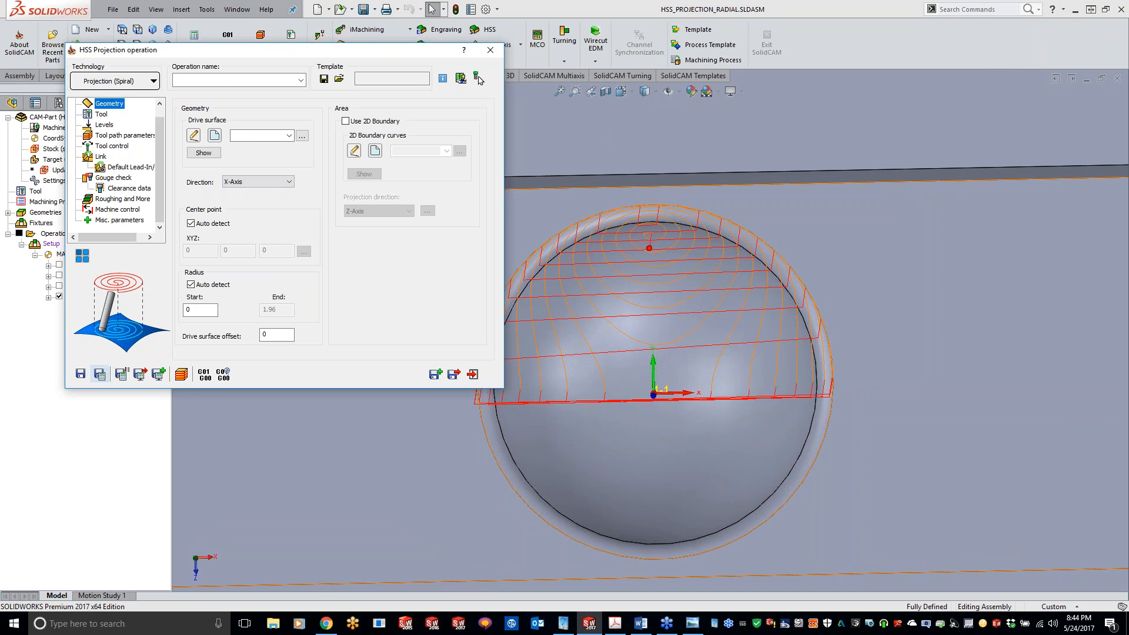